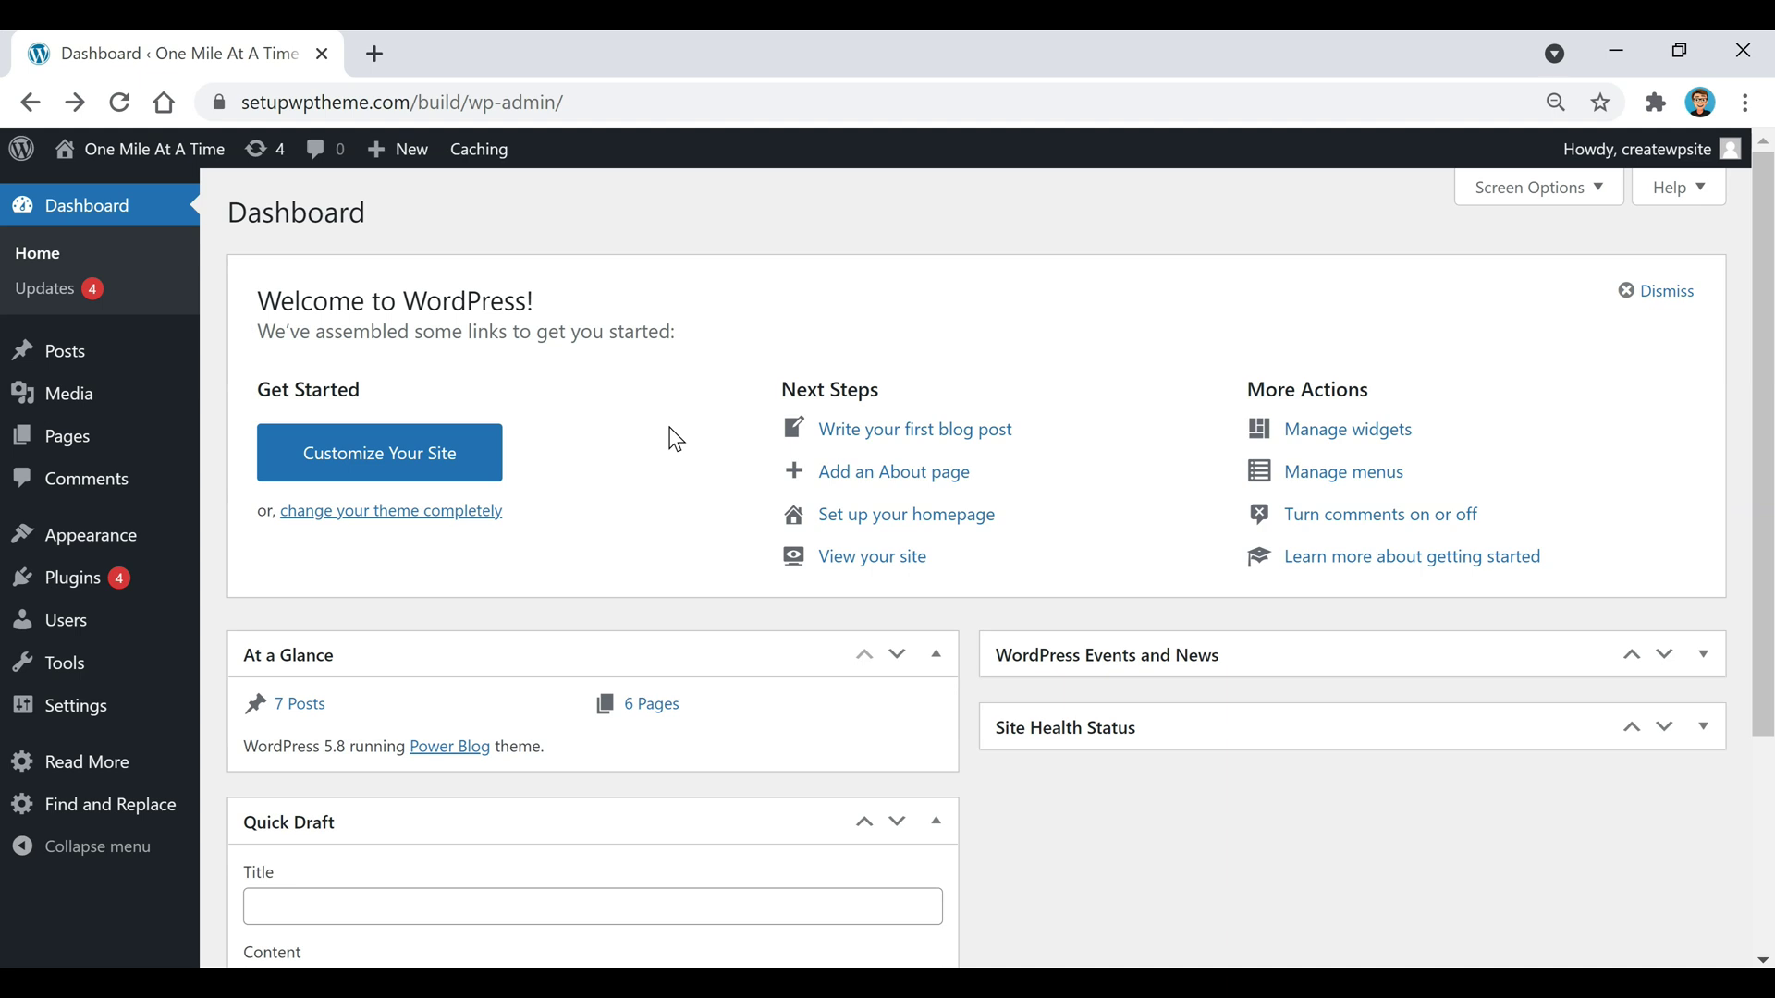
# Step: View the public One Mile At A Time site, then bring up its Customizer
pyautogui.moveTo(120, 151)
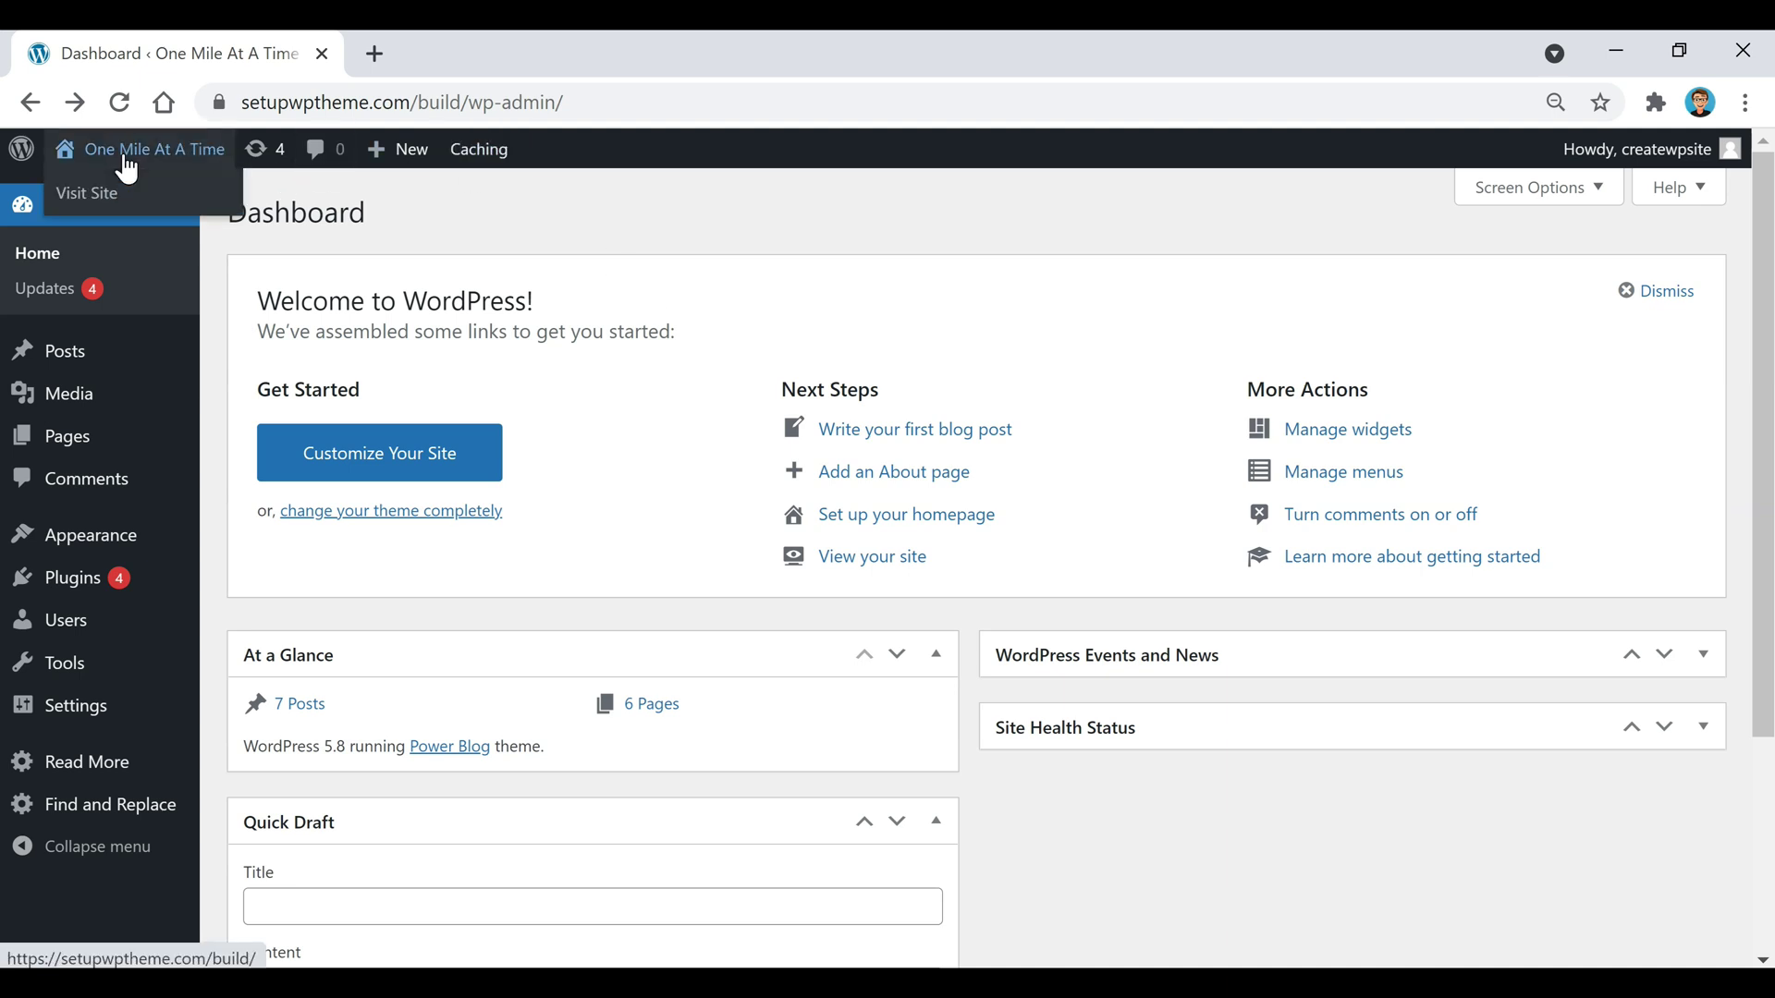
pyautogui.click(93, 213)
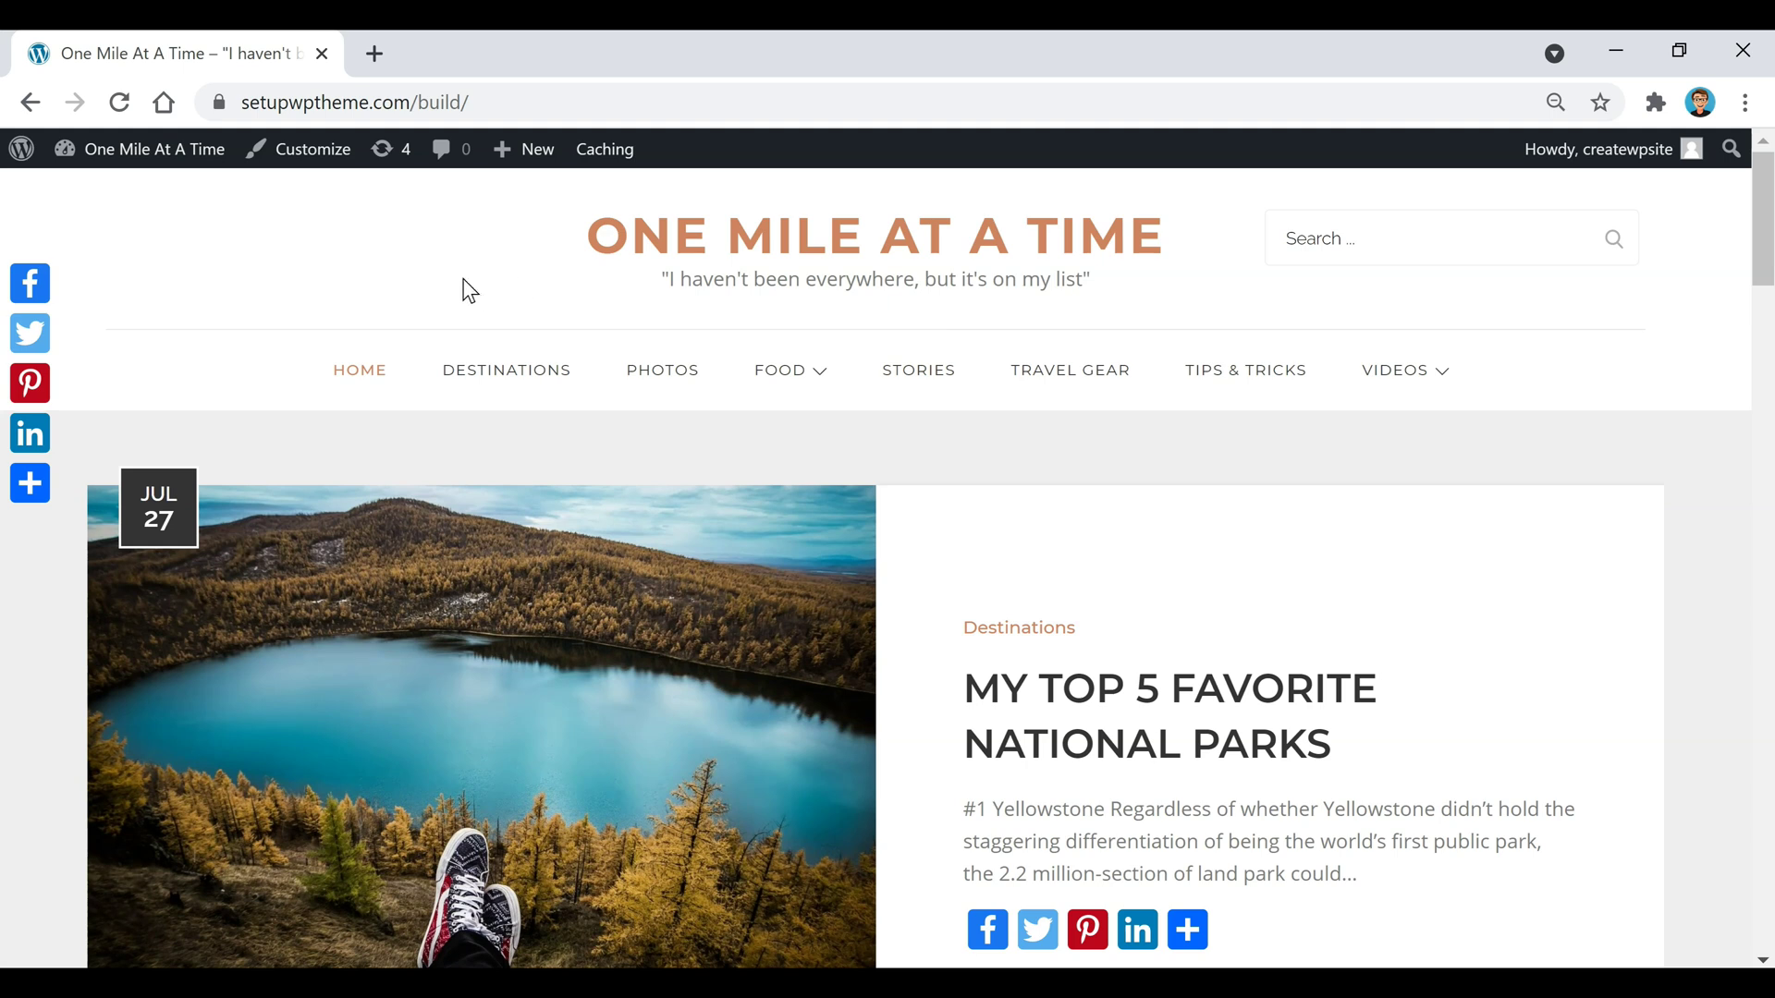
pyautogui.click(297, 167)
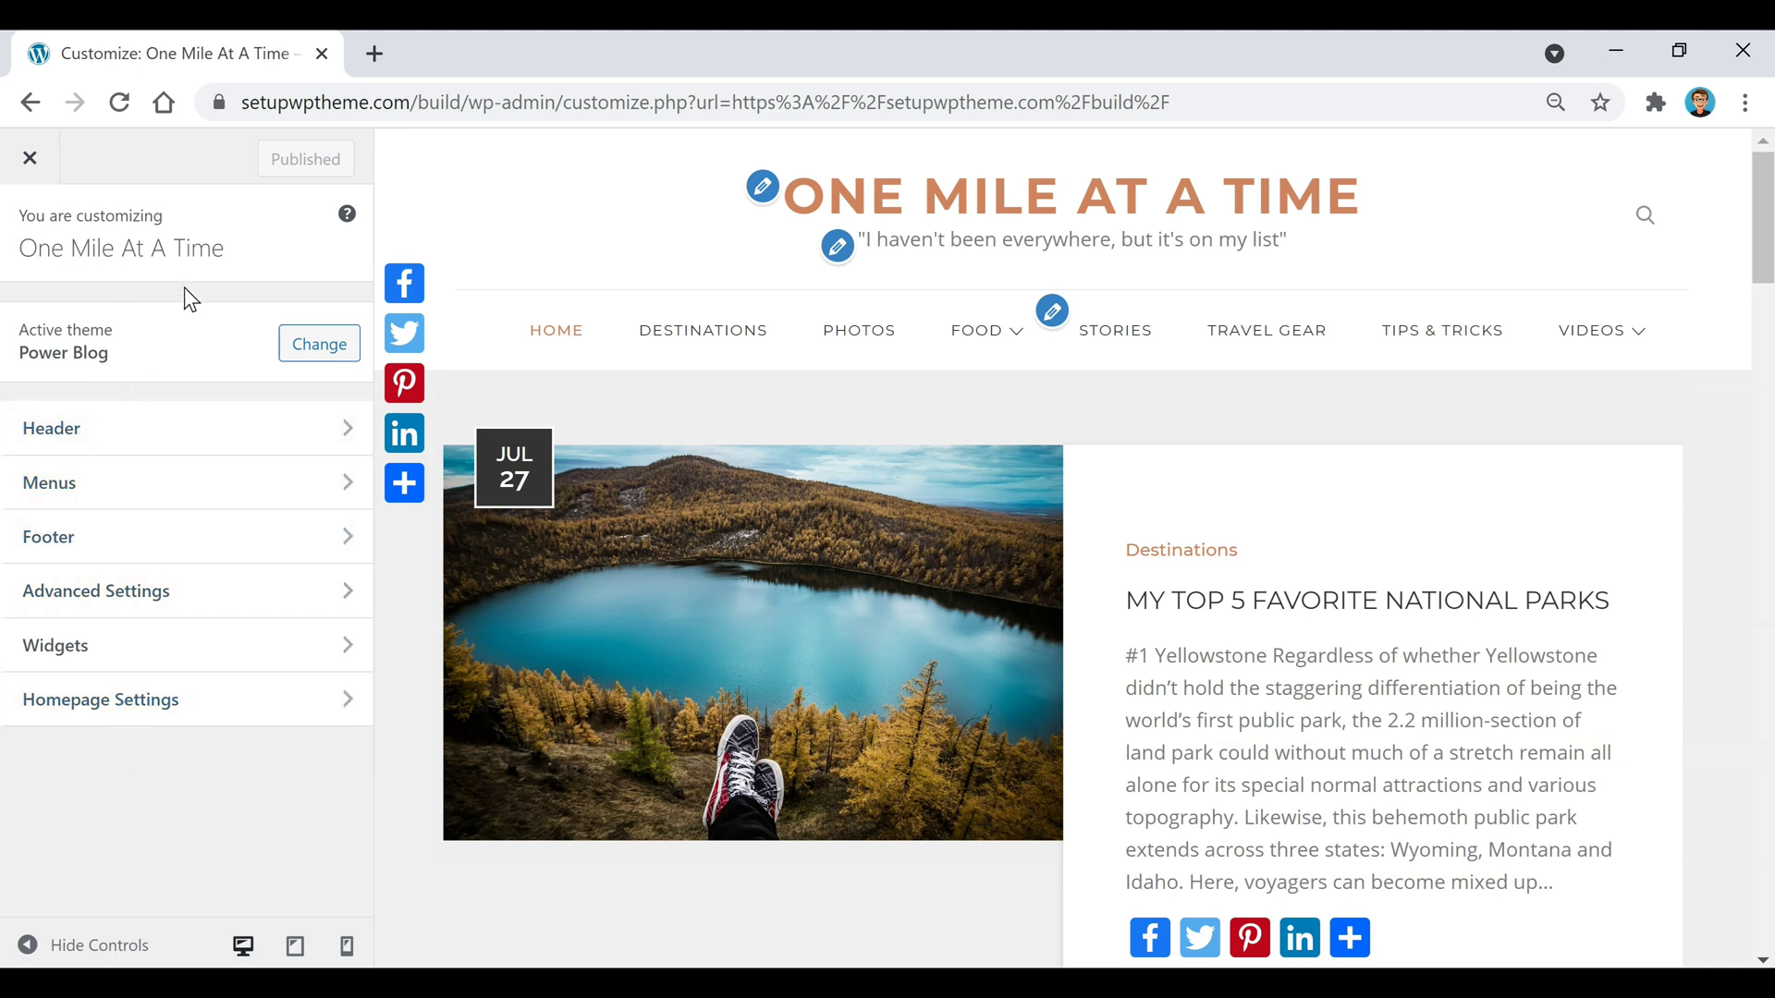
# Step: In Advanced Settings > Colors, preview yellow, red, white and black site backgrounds
pyautogui.click(123, 618)
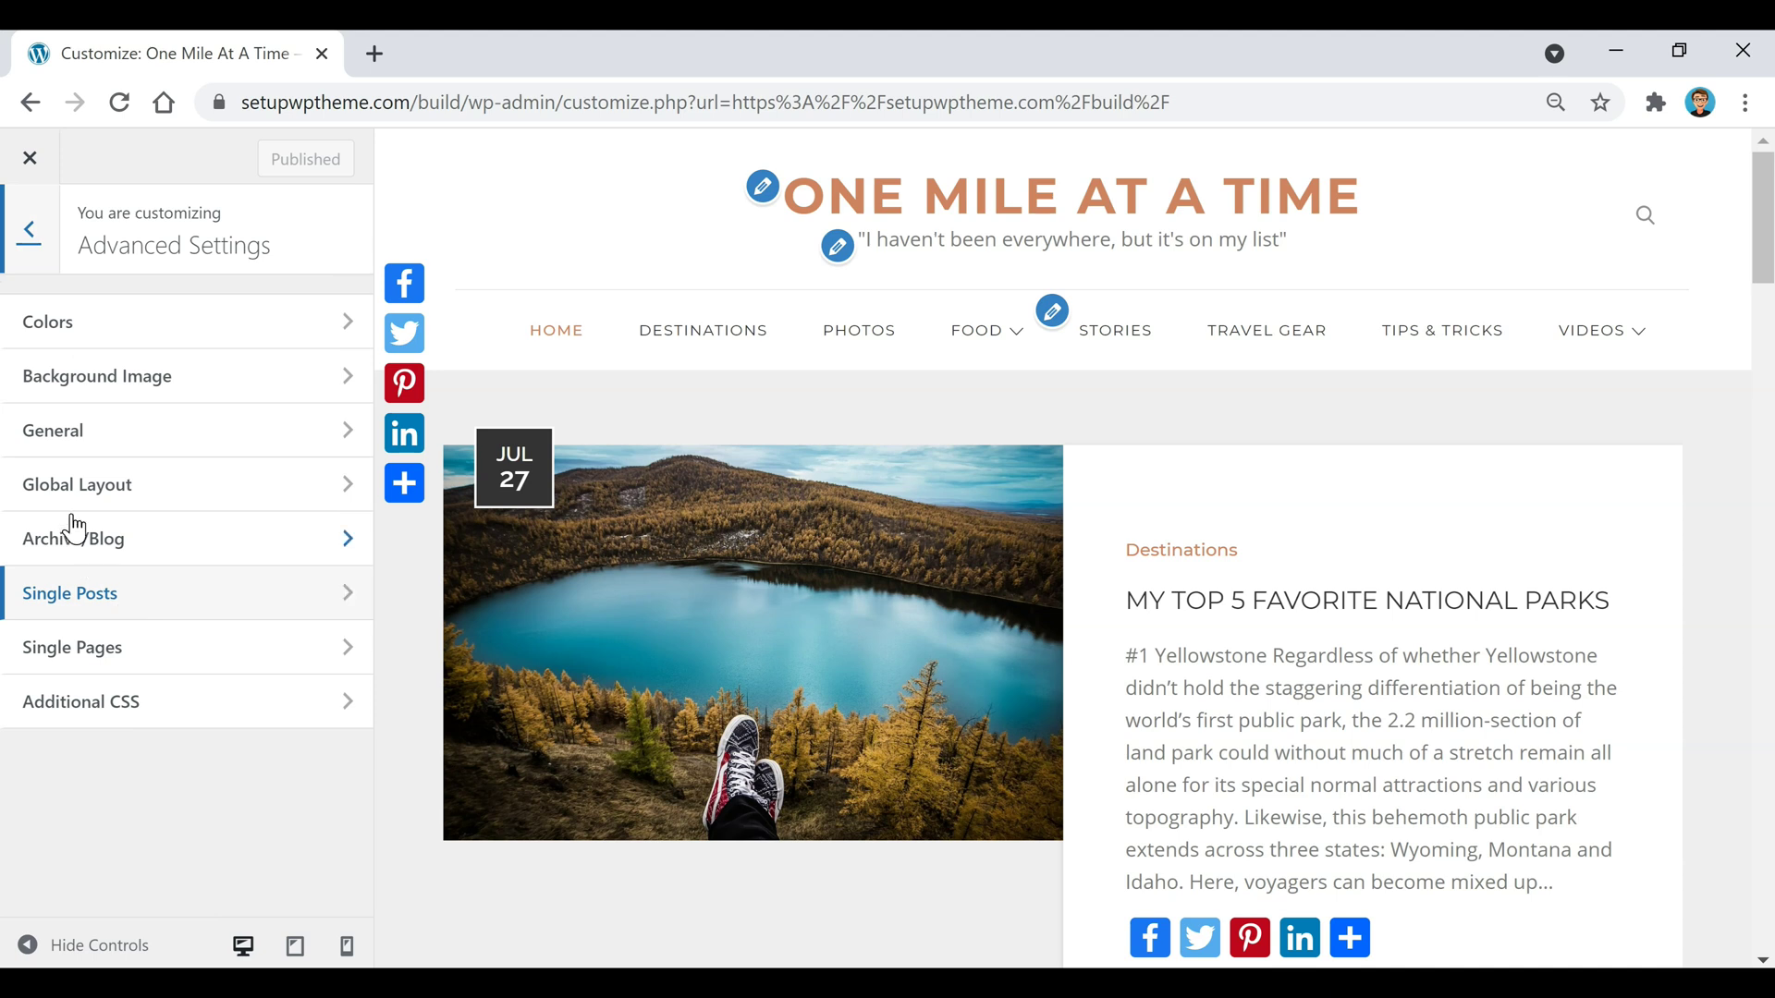
pyautogui.click(159, 333)
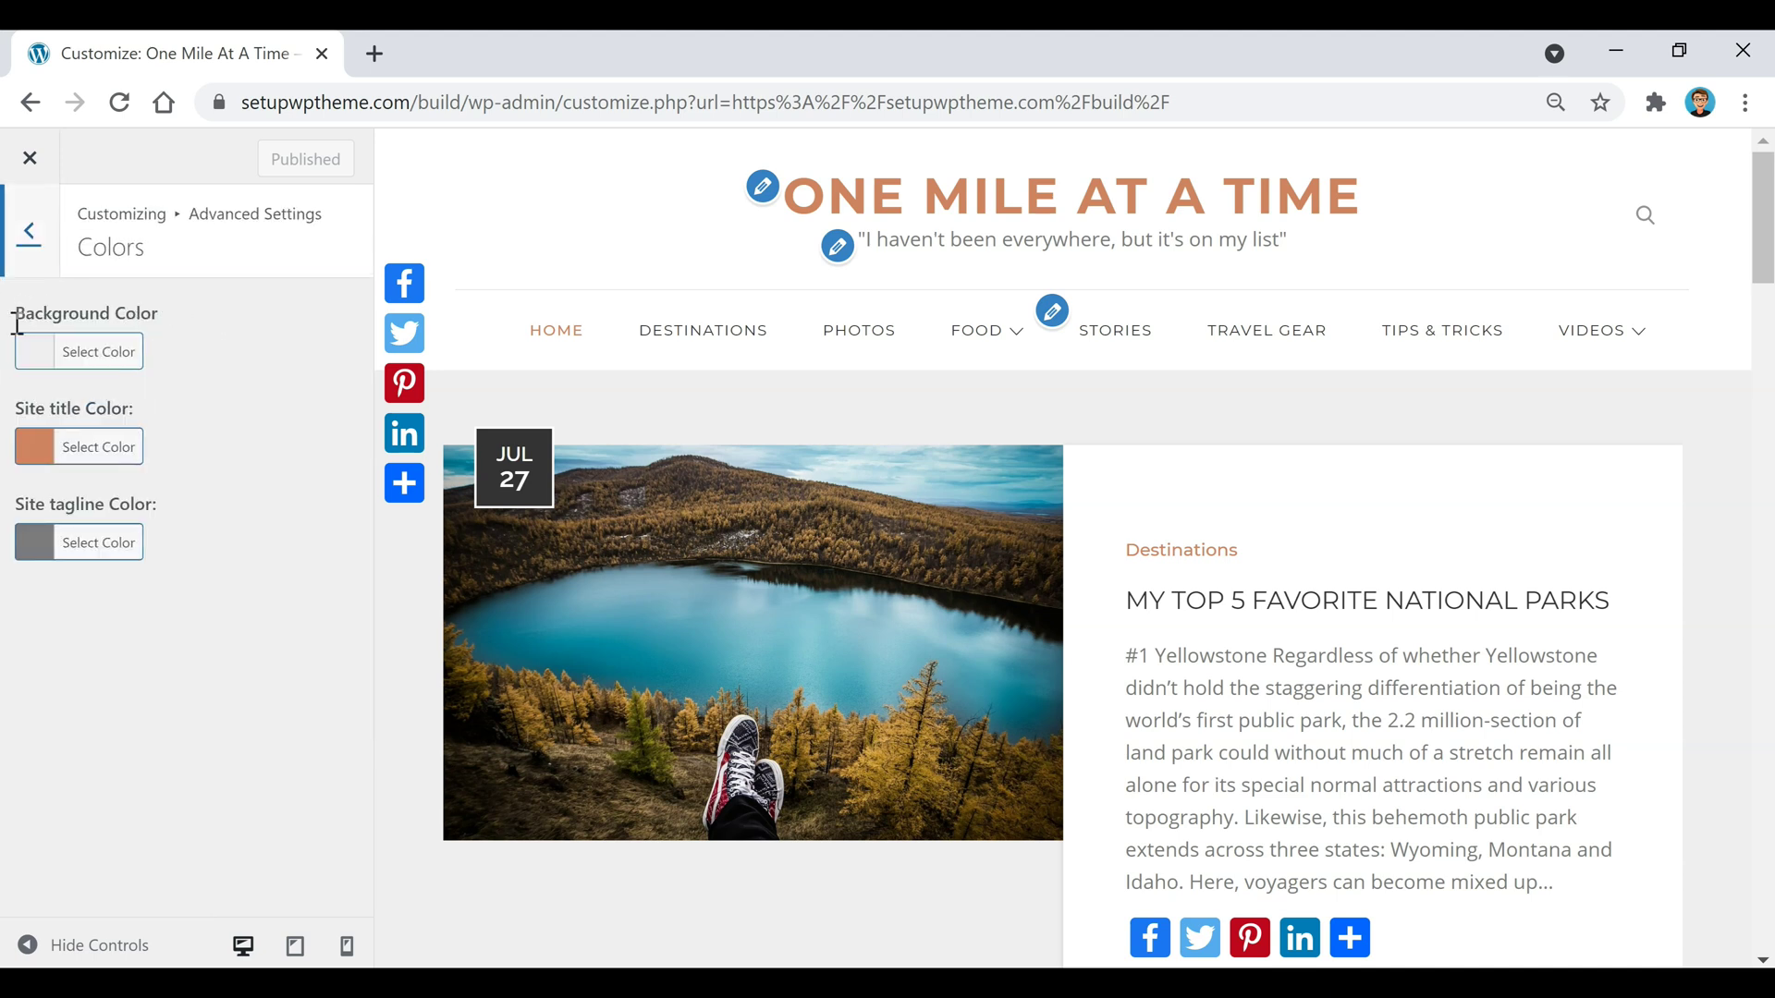
pyautogui.click(53, 360)
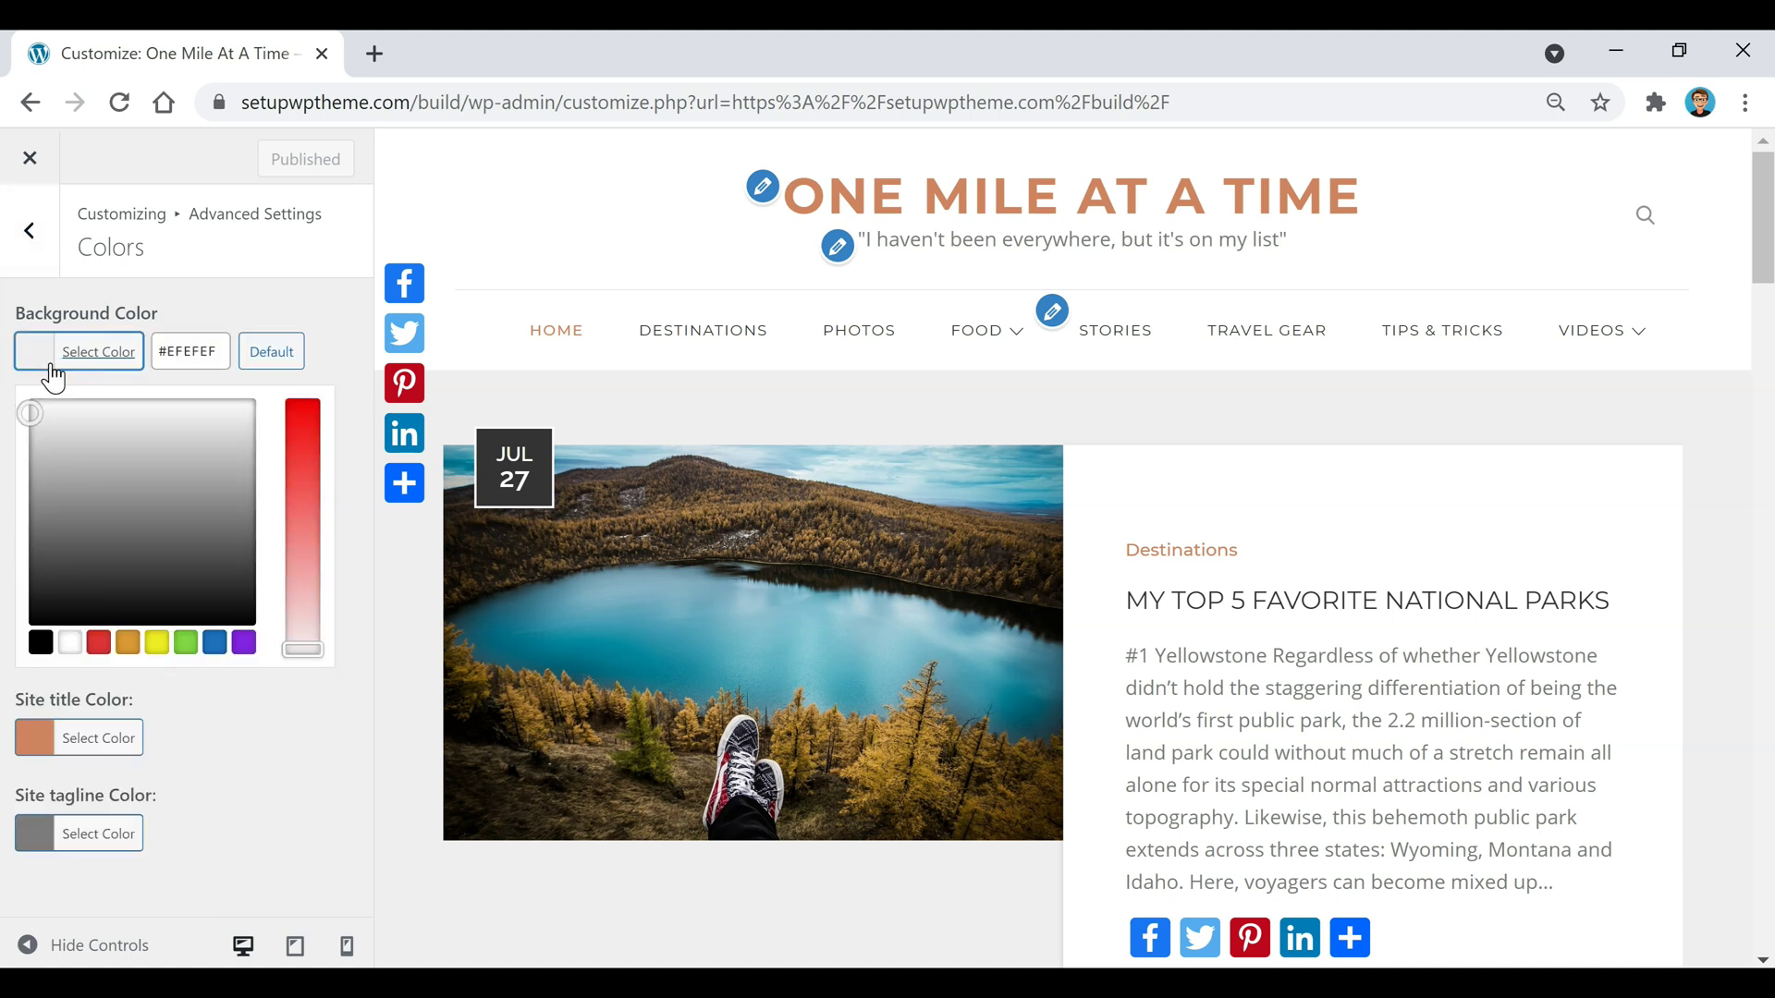
pyautogui.click(156, 643)
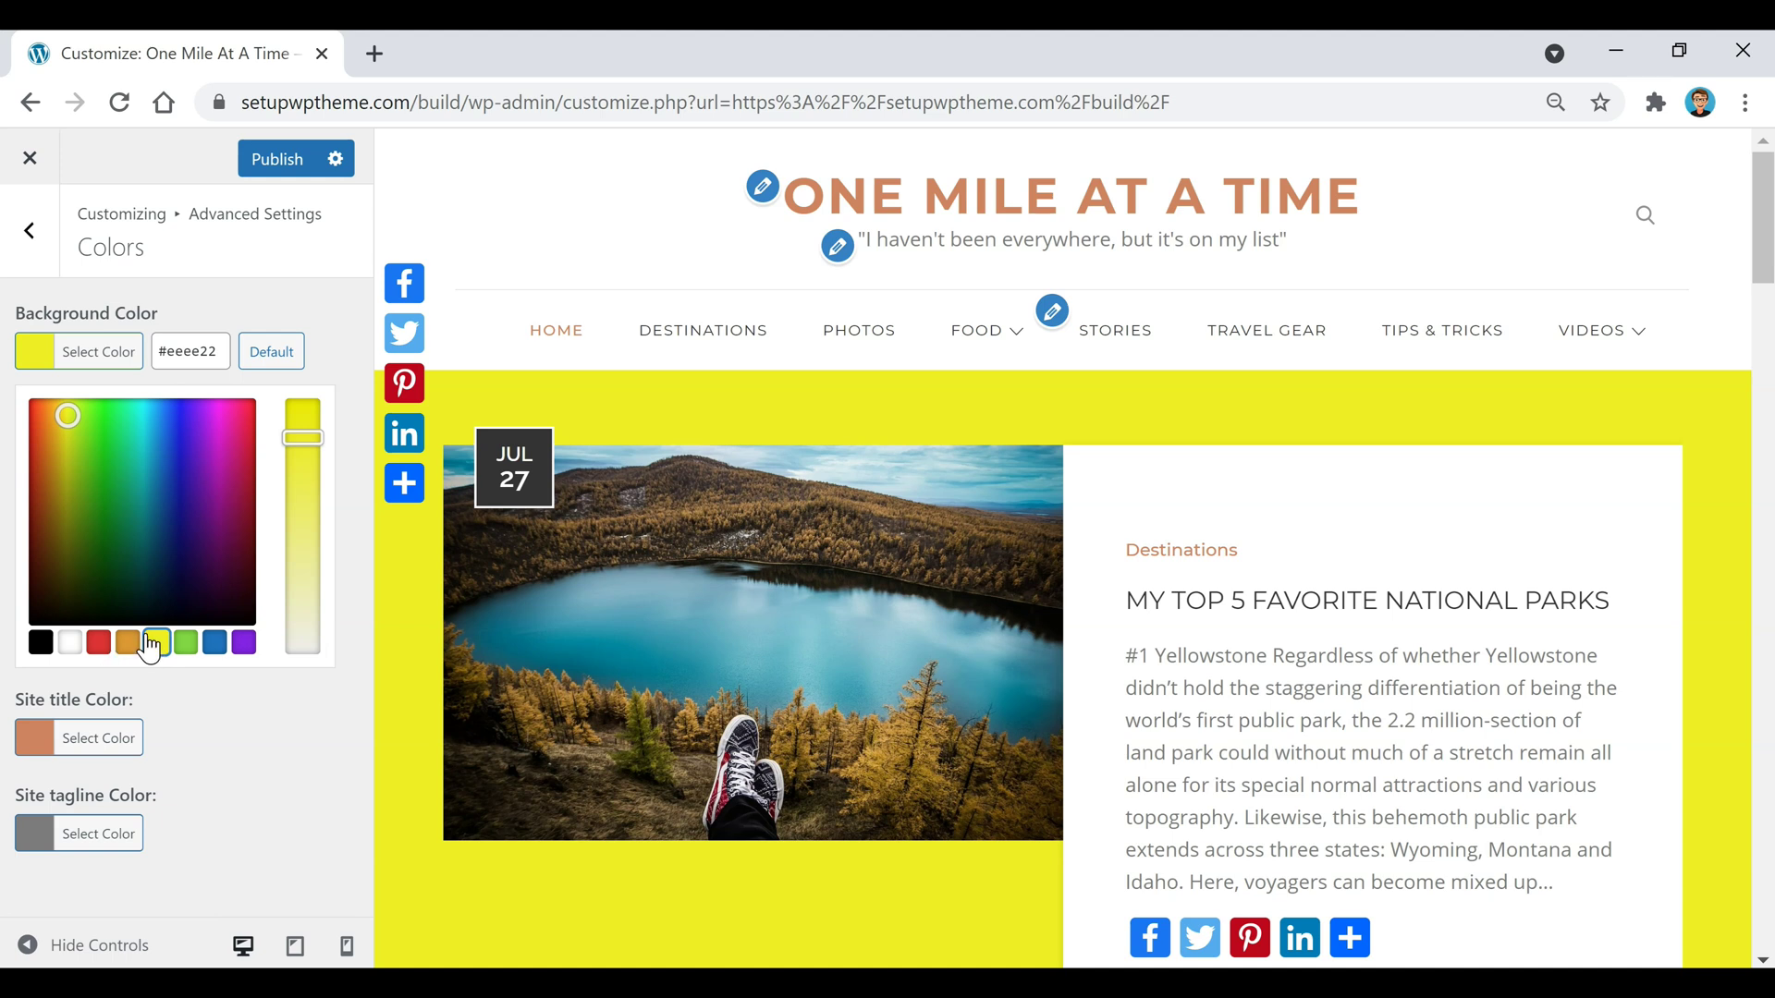
pyautogui.click(98, 644)
pyautogui.click(68, 645)
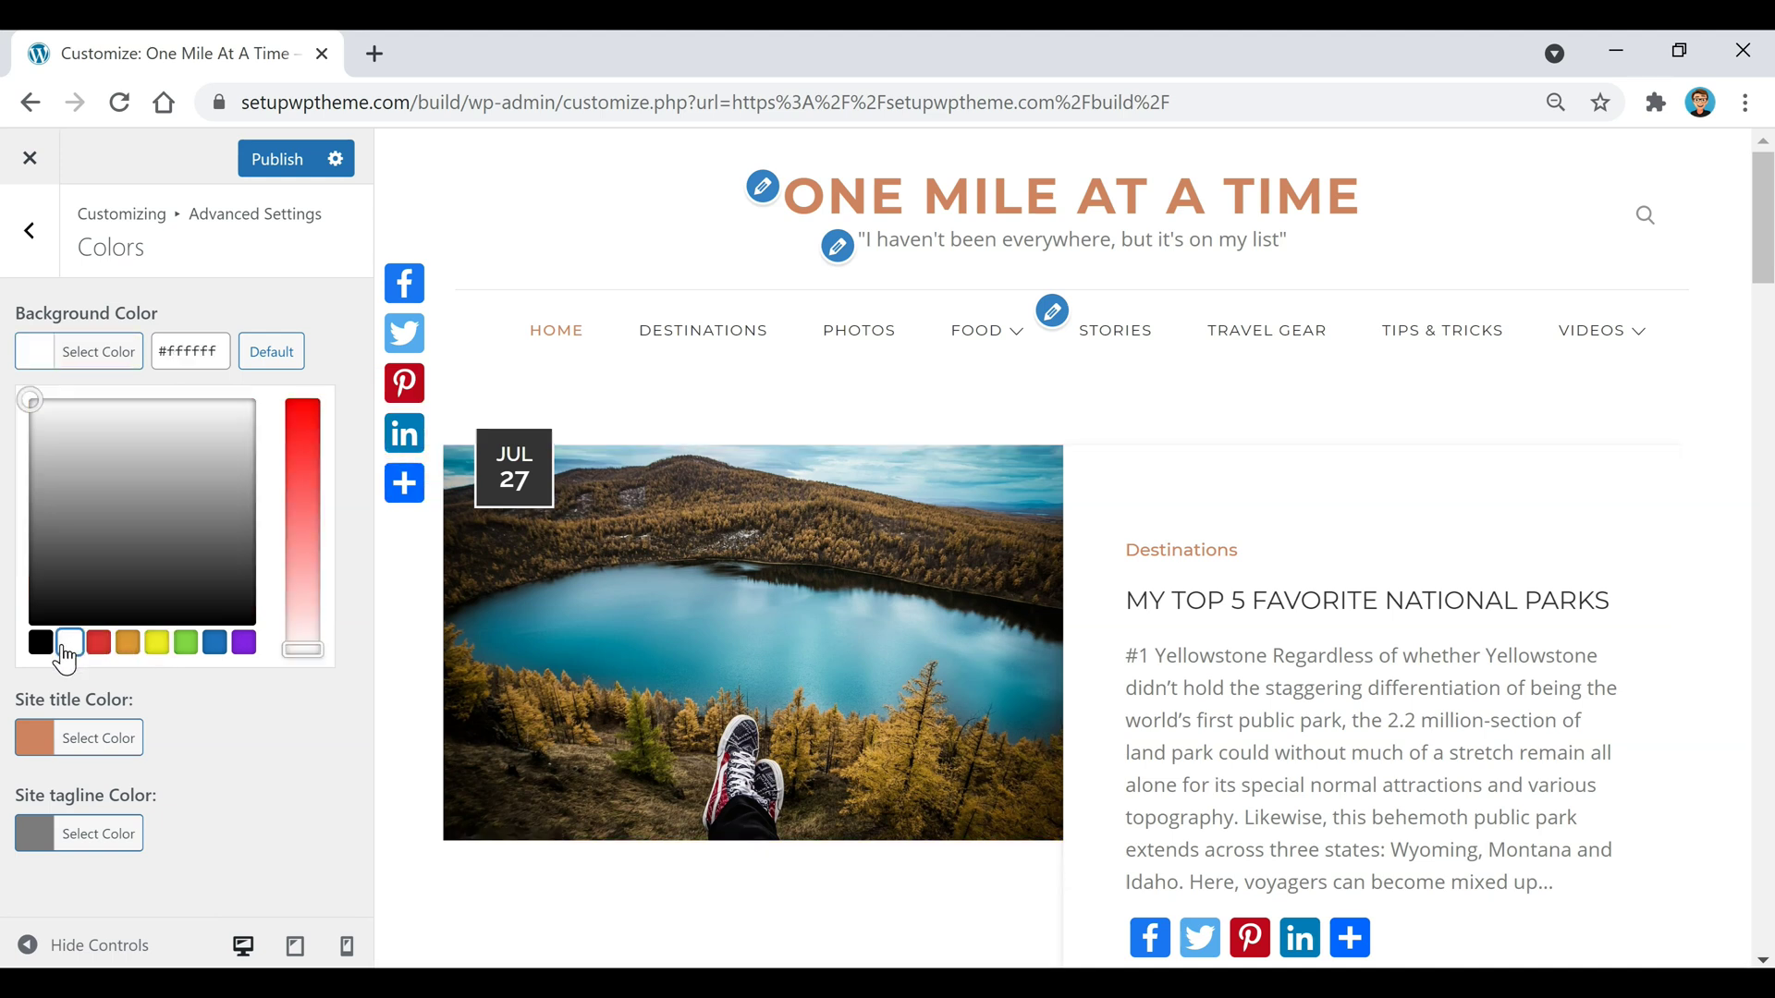
pyautogui.click(39, 644)
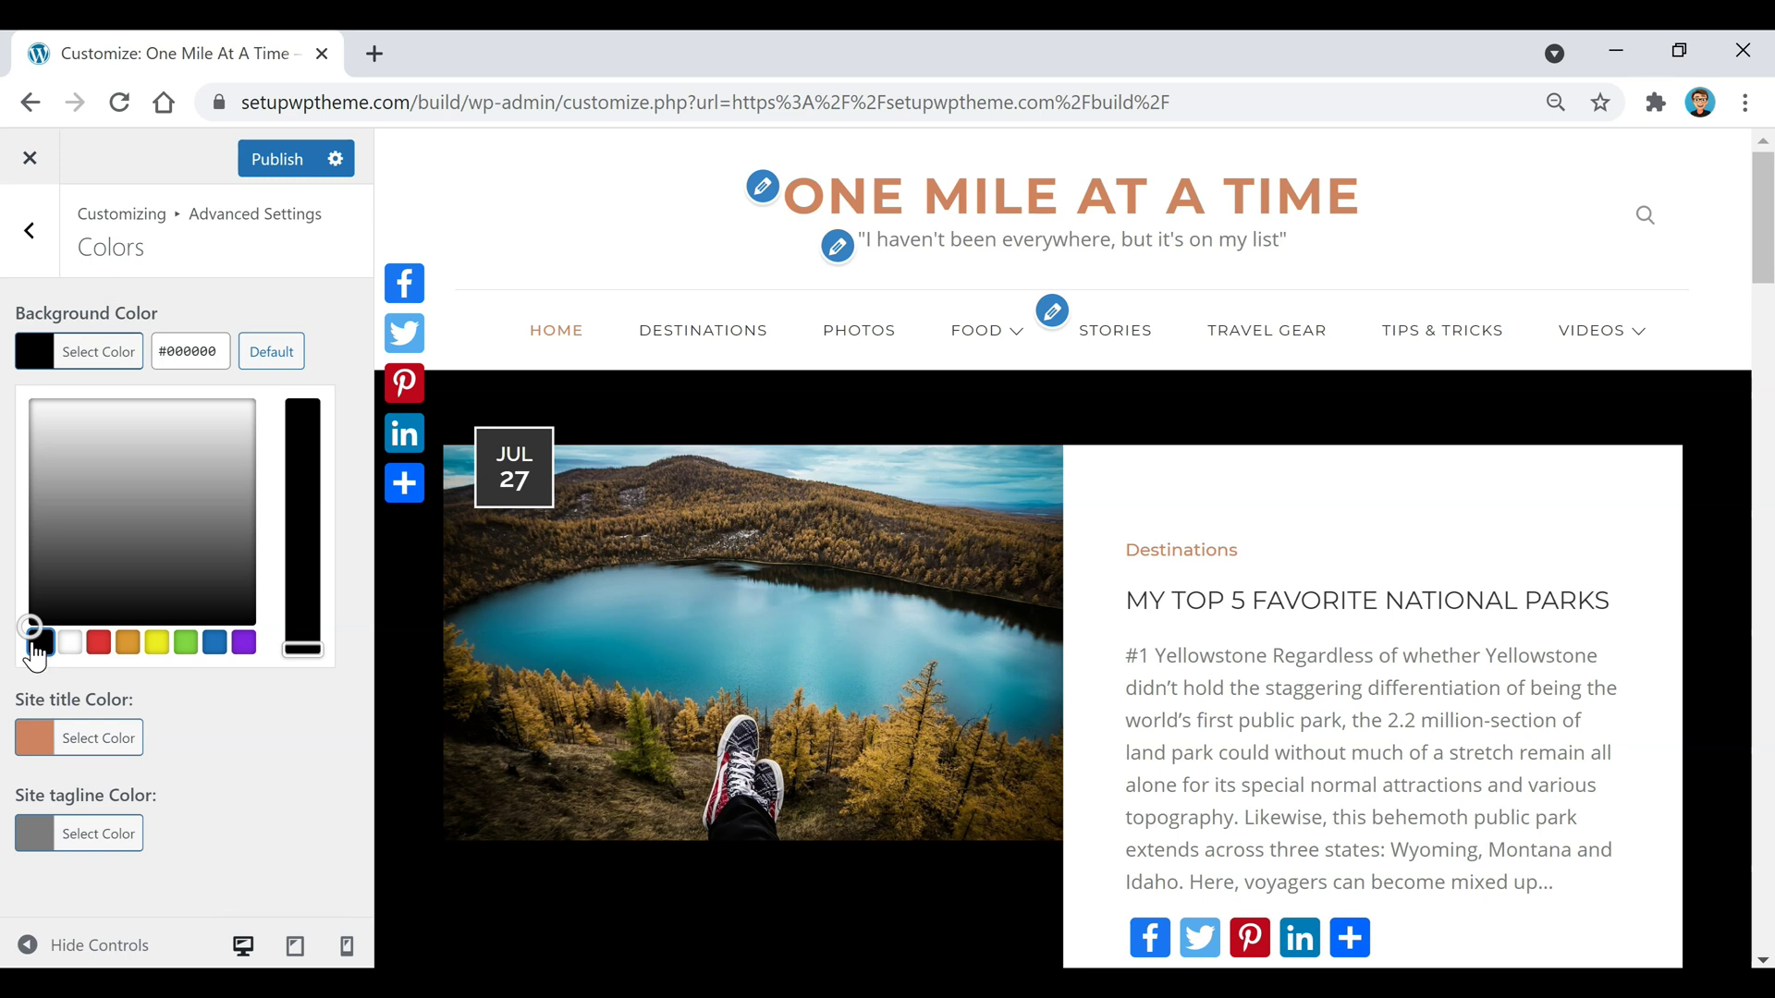
# Step: Restore the default #efefef light grey background and go back to Advanced Settings
pyautogui.click(272, 352)
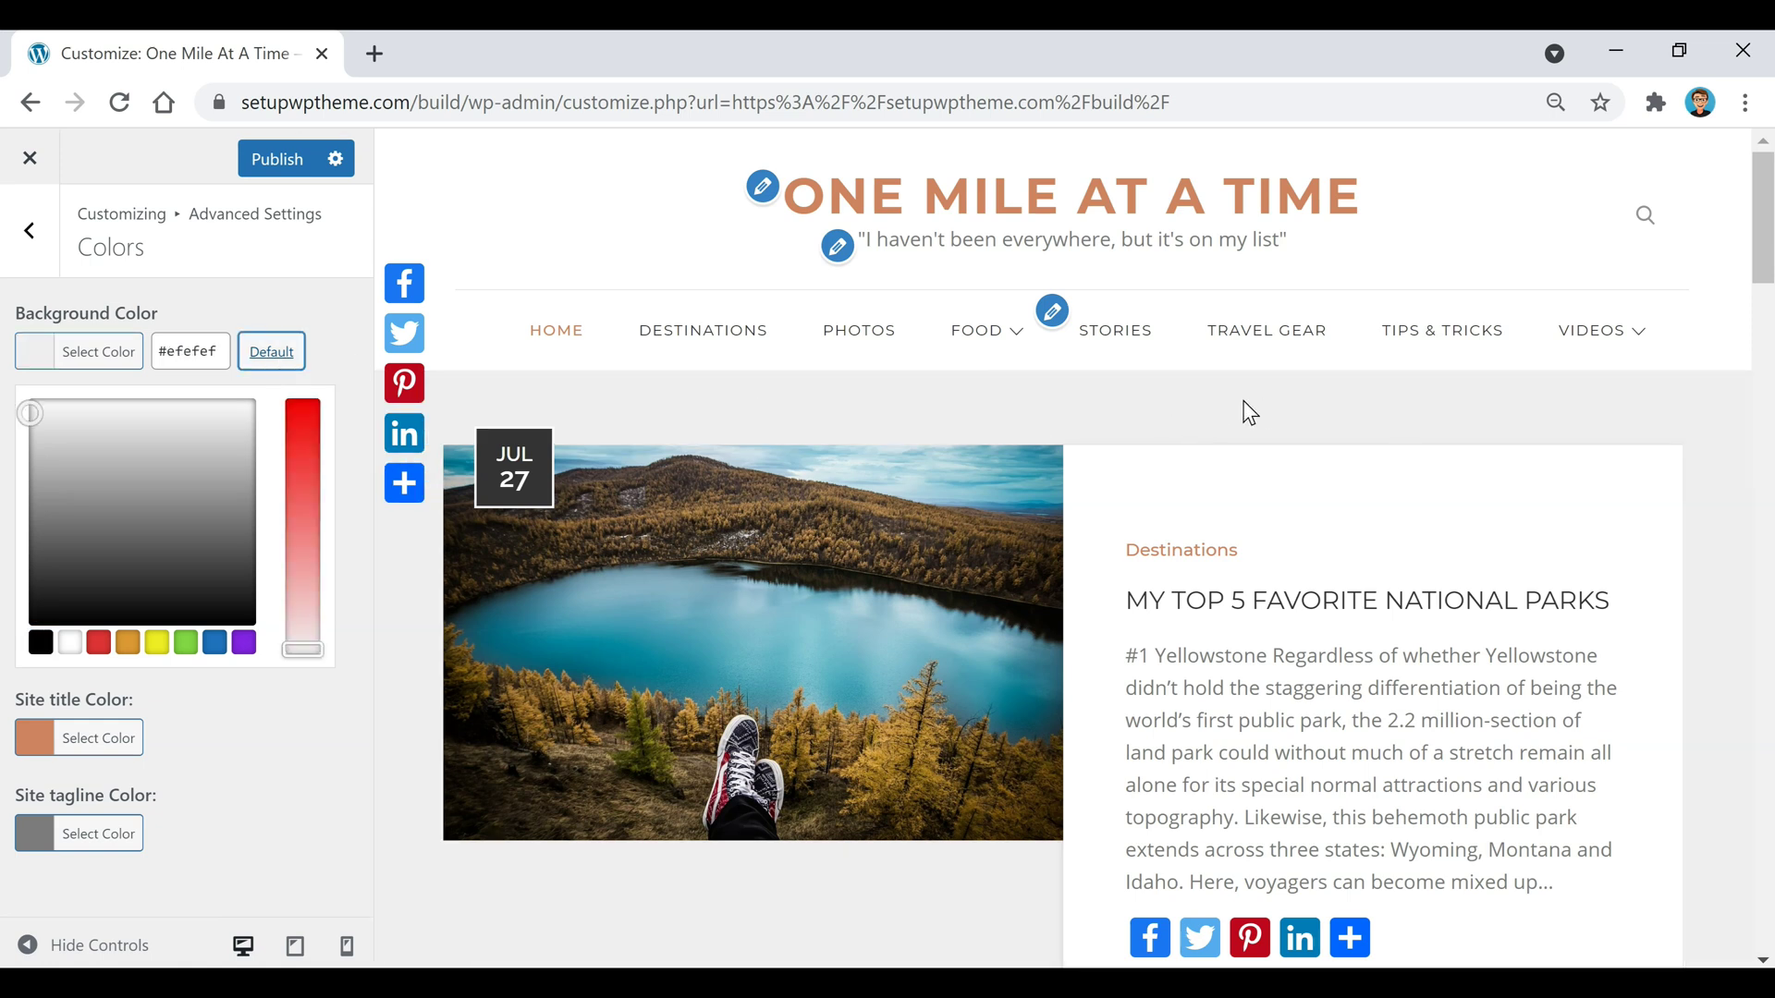
pyautogui.click(190, 345)
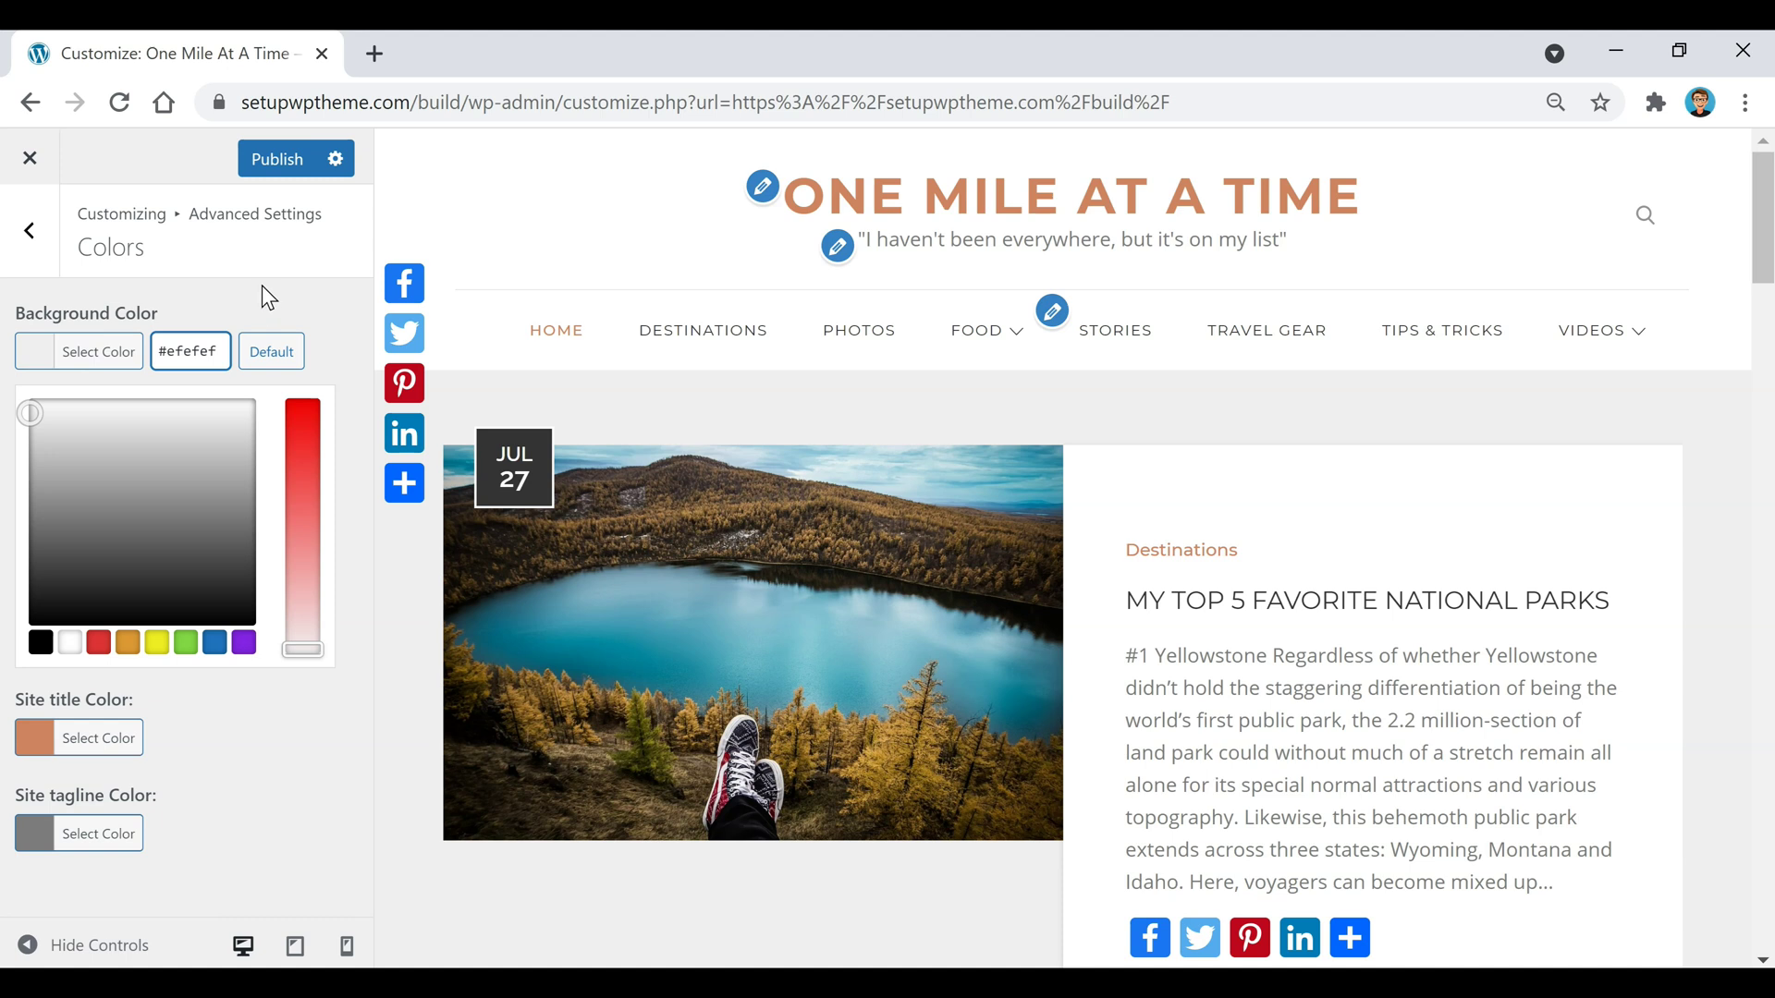
pyautogui.click(37, 255)
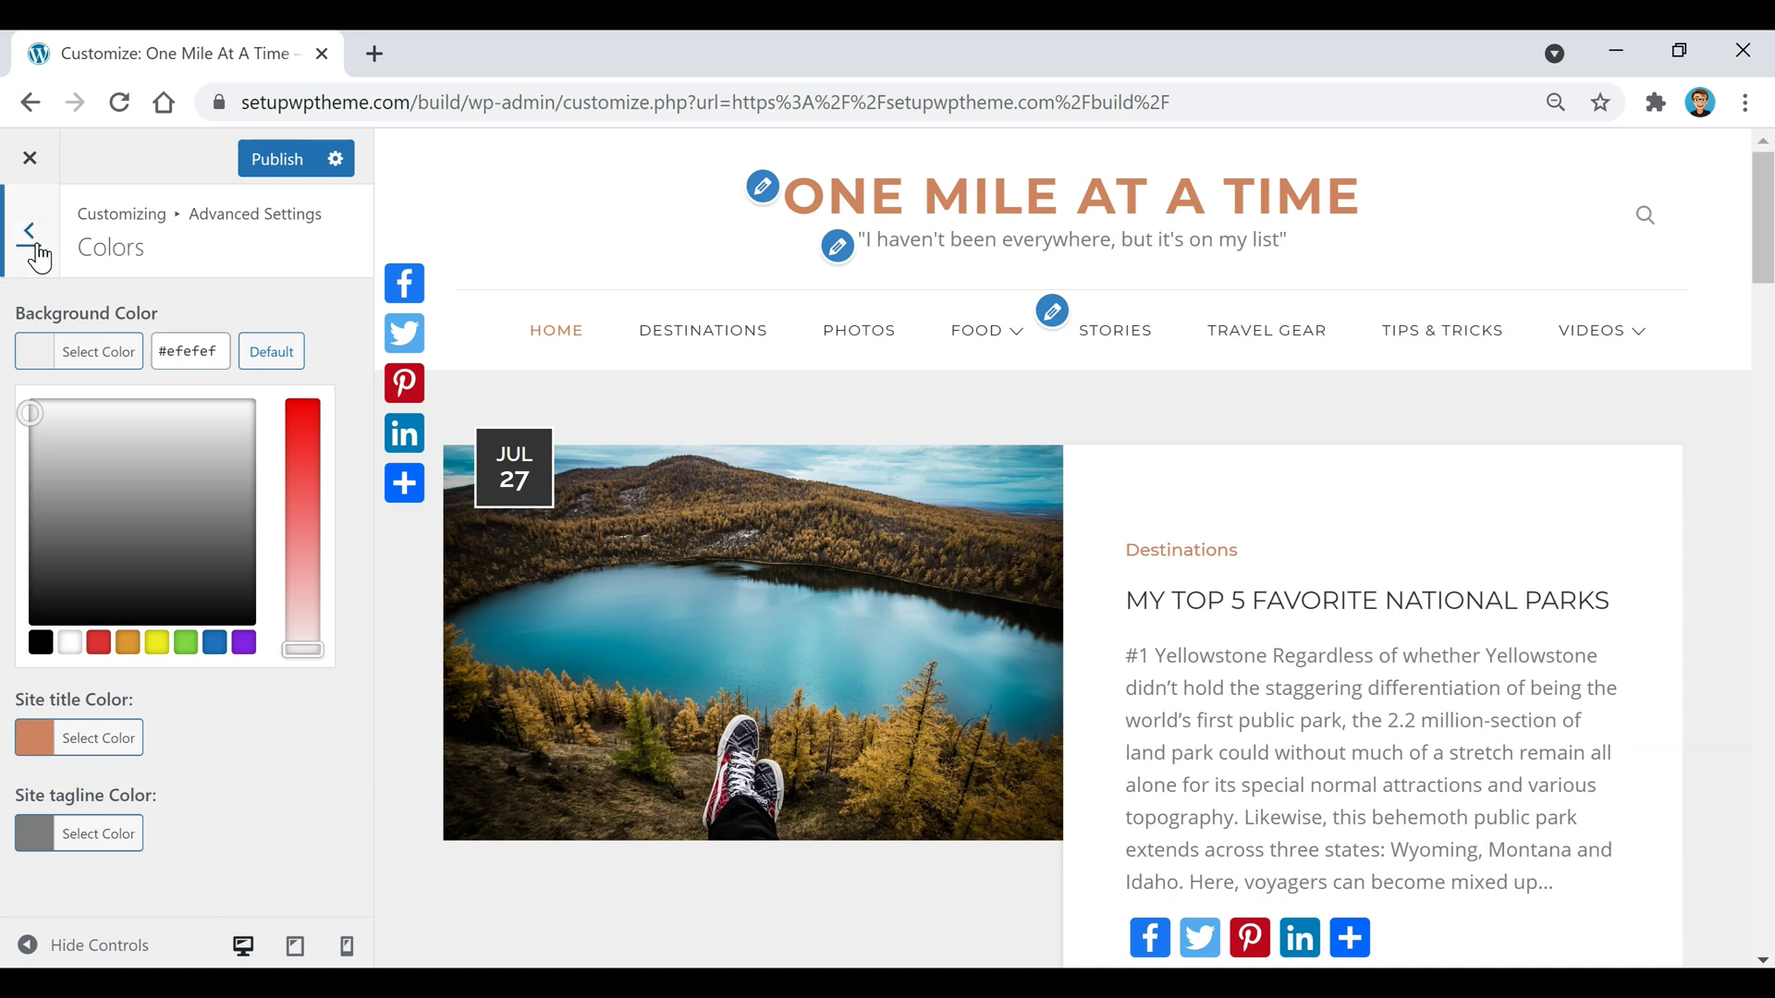
# Step: Open the Background Image panel, go back, then reopen it to review its empty options
pyautogui.click(175, 375)
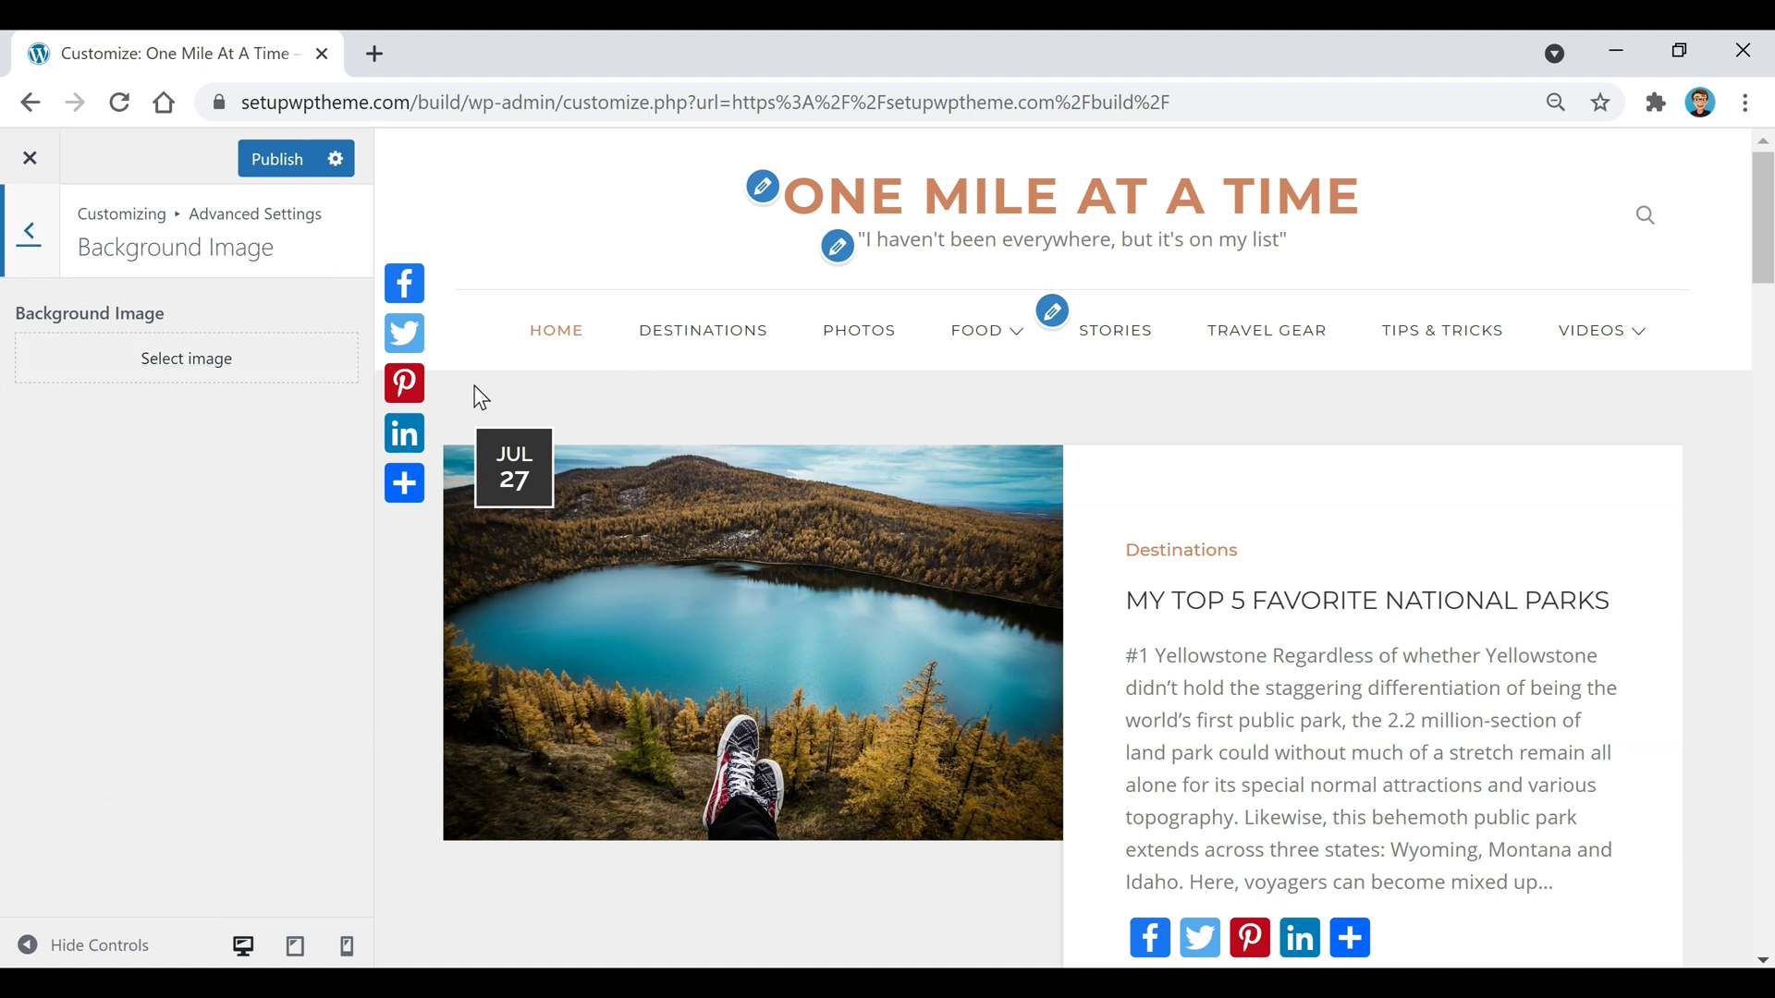
pyautogui.click(30, 242)
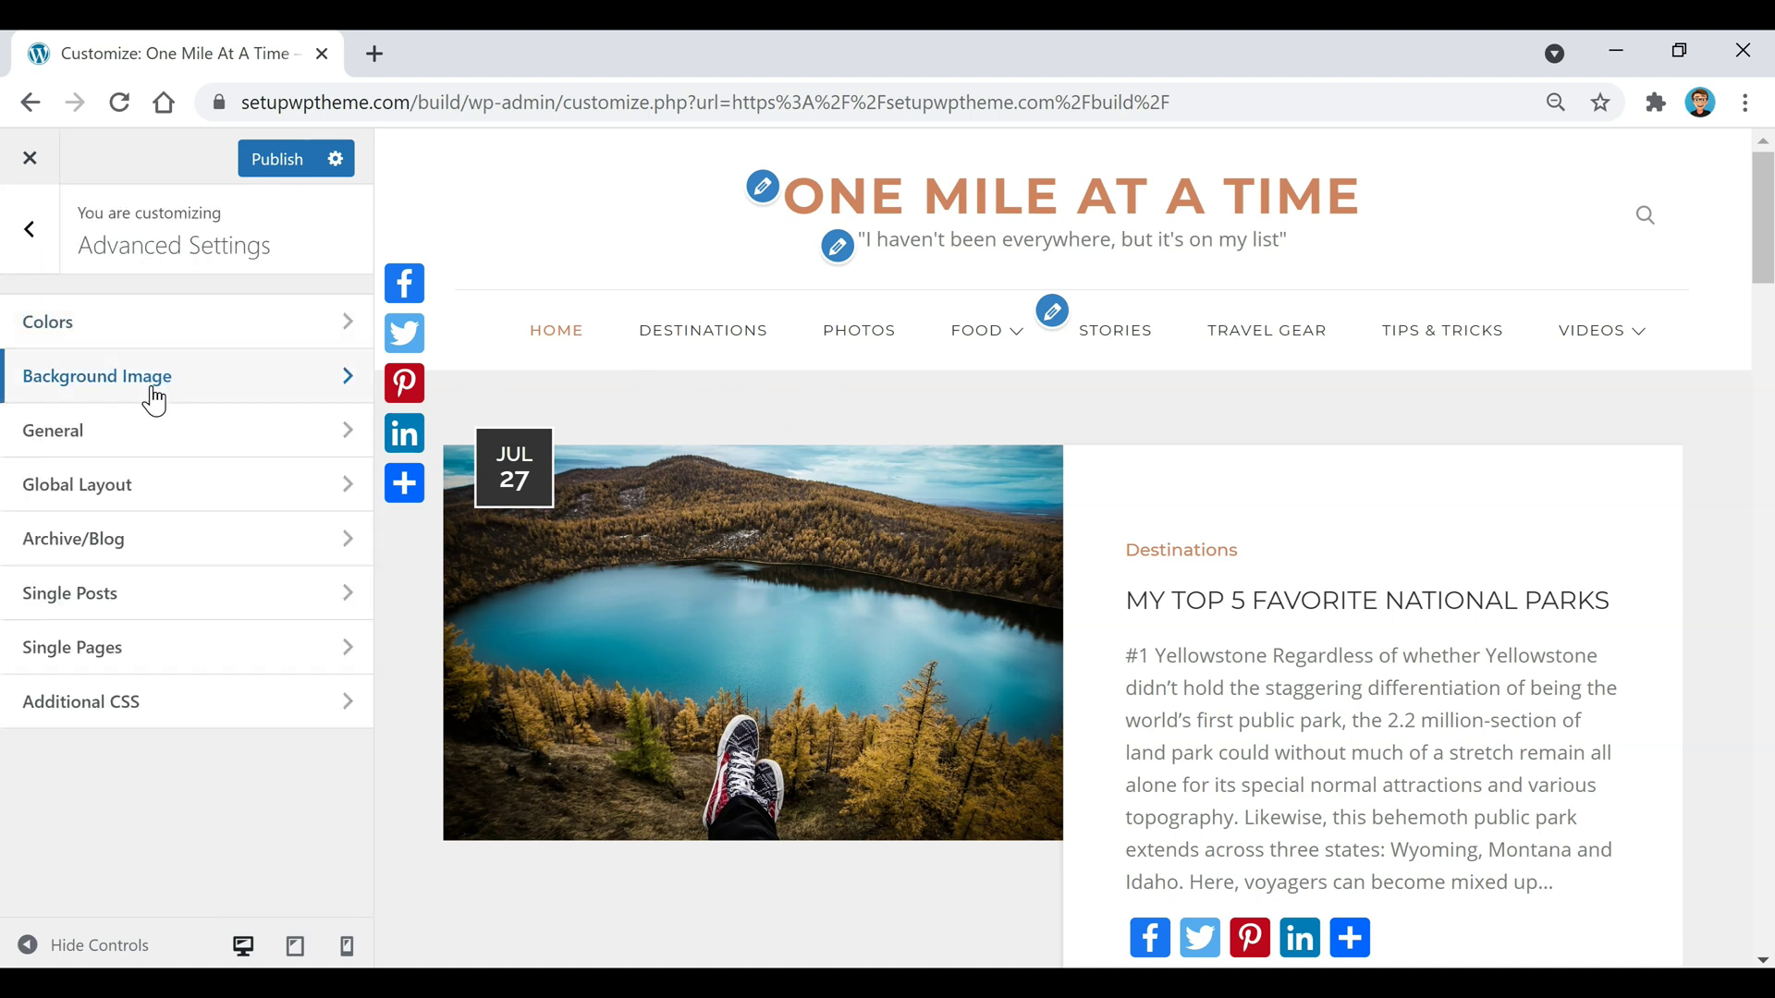
pyautogui.click(154, 386)
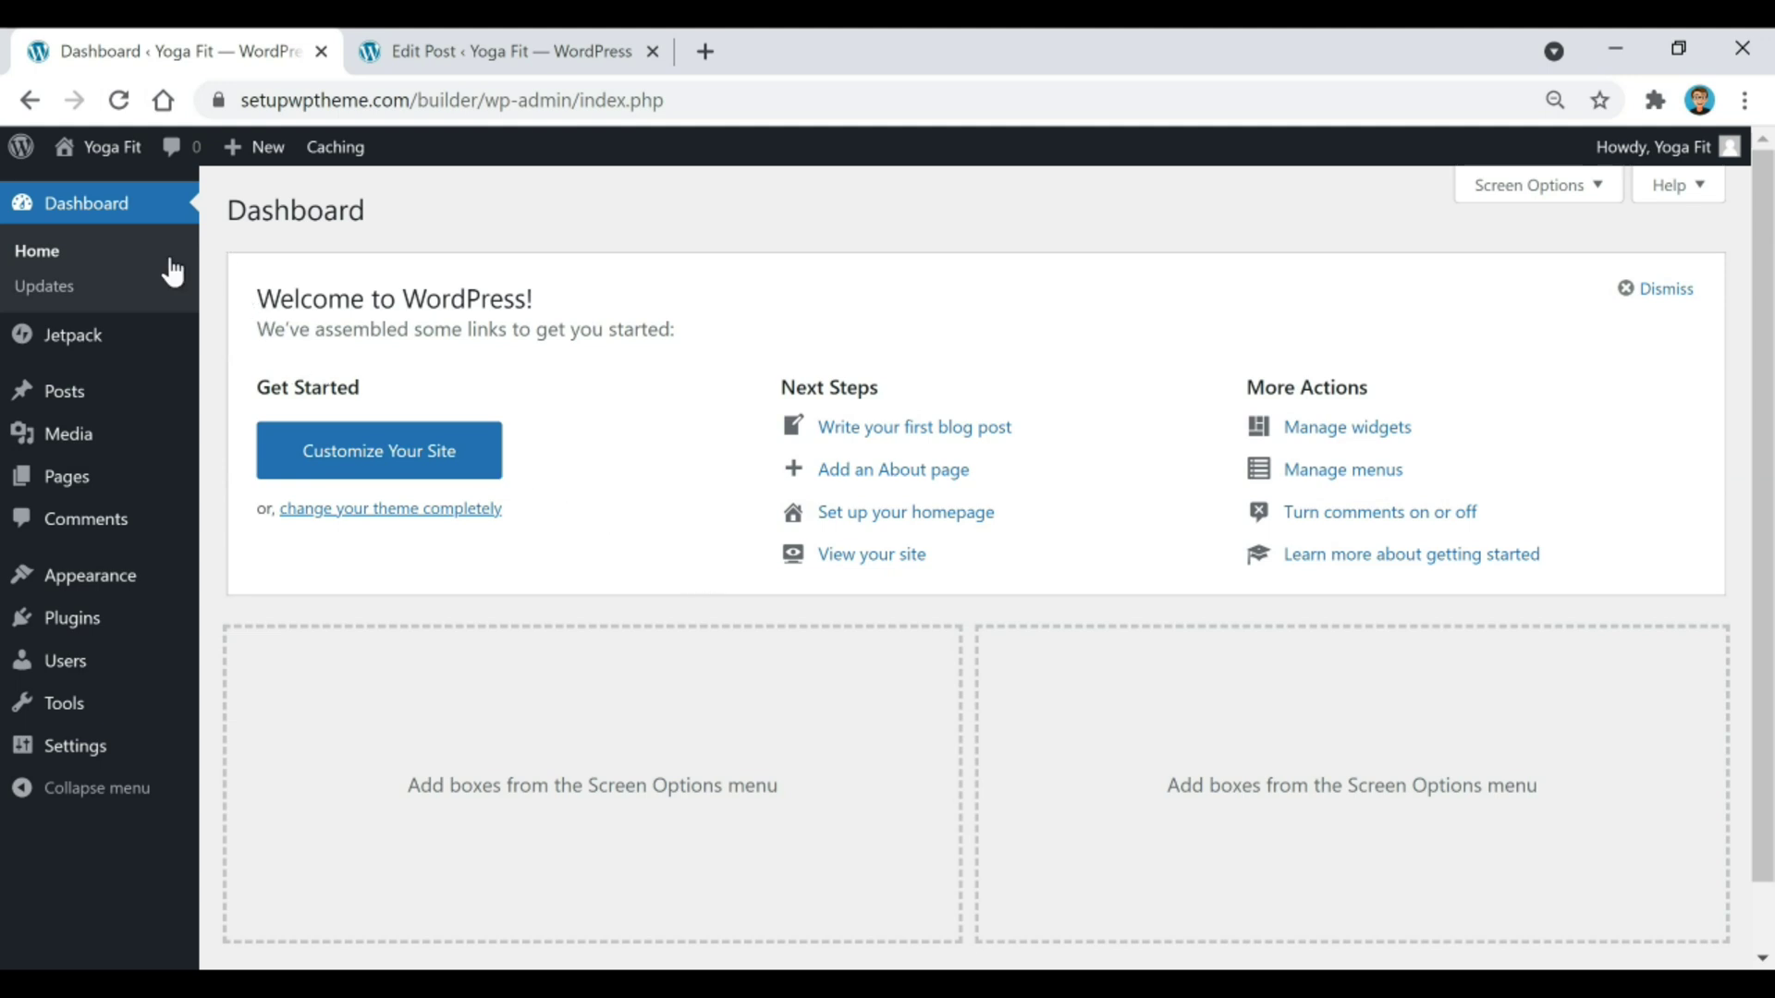
# Step: Start a new Yoga Fit post with Sidebar Layout collapsed, placing the caret in title and paragraph
pyautogui.moveTo(57, 397)
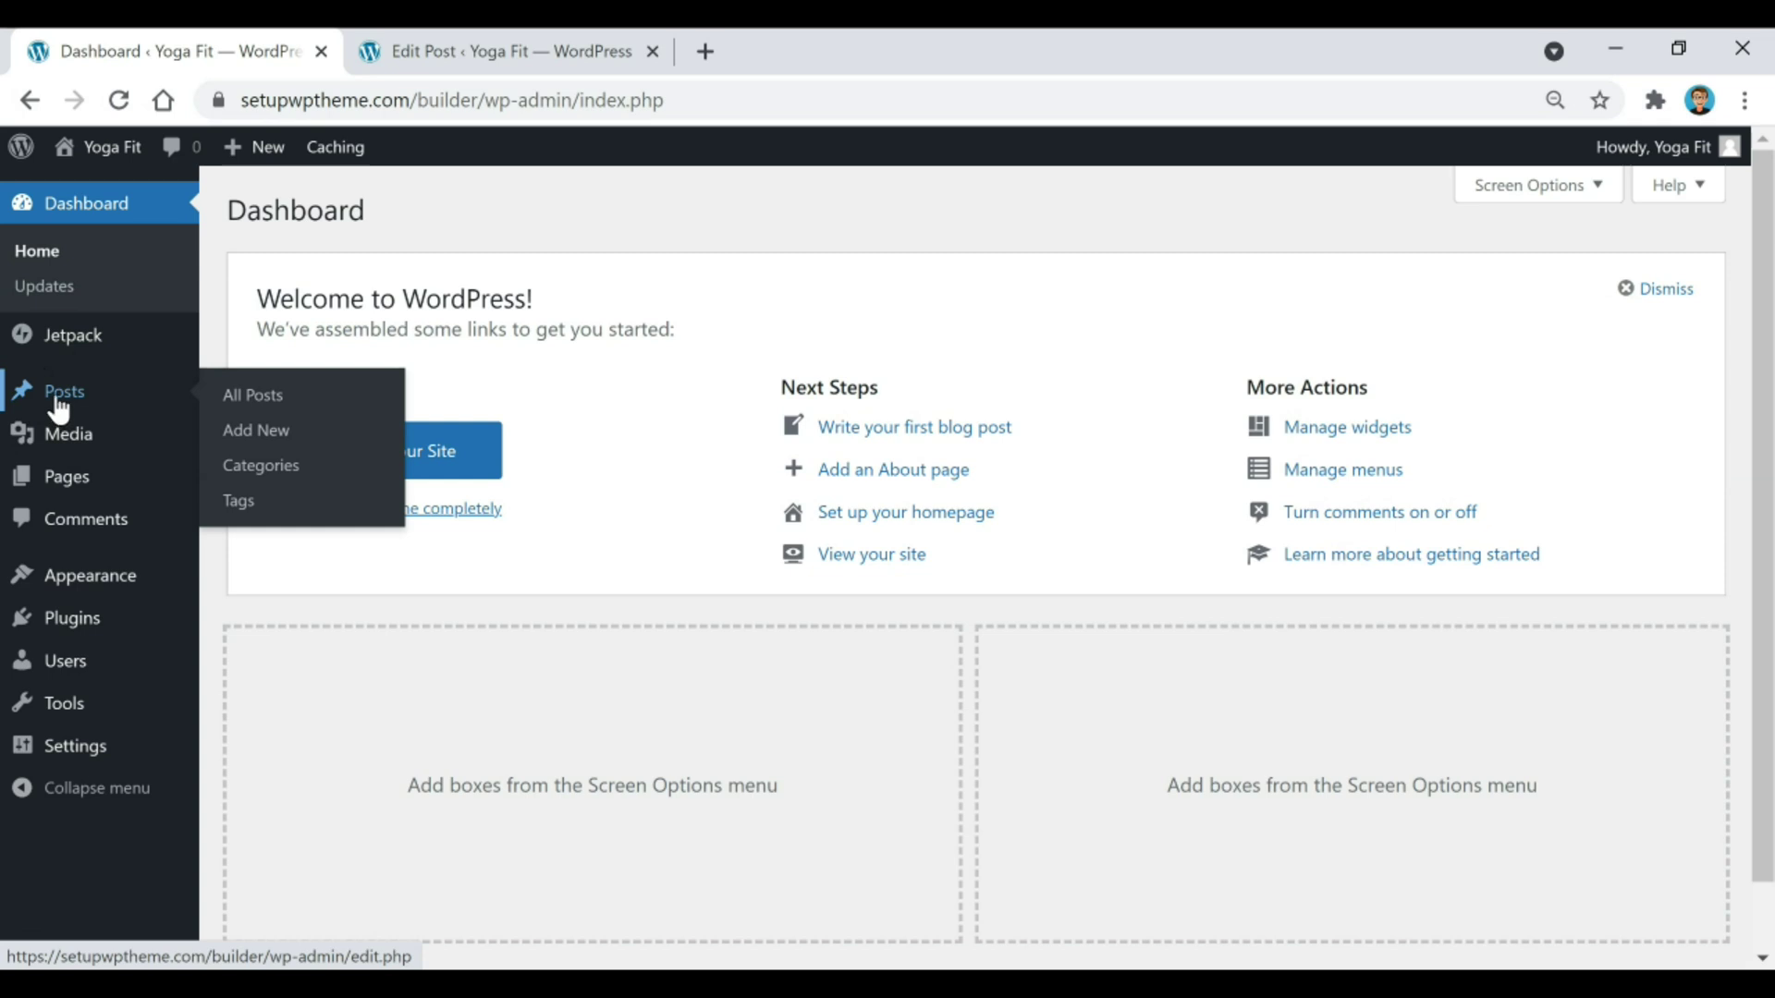
pyautogui.click(260, 440)
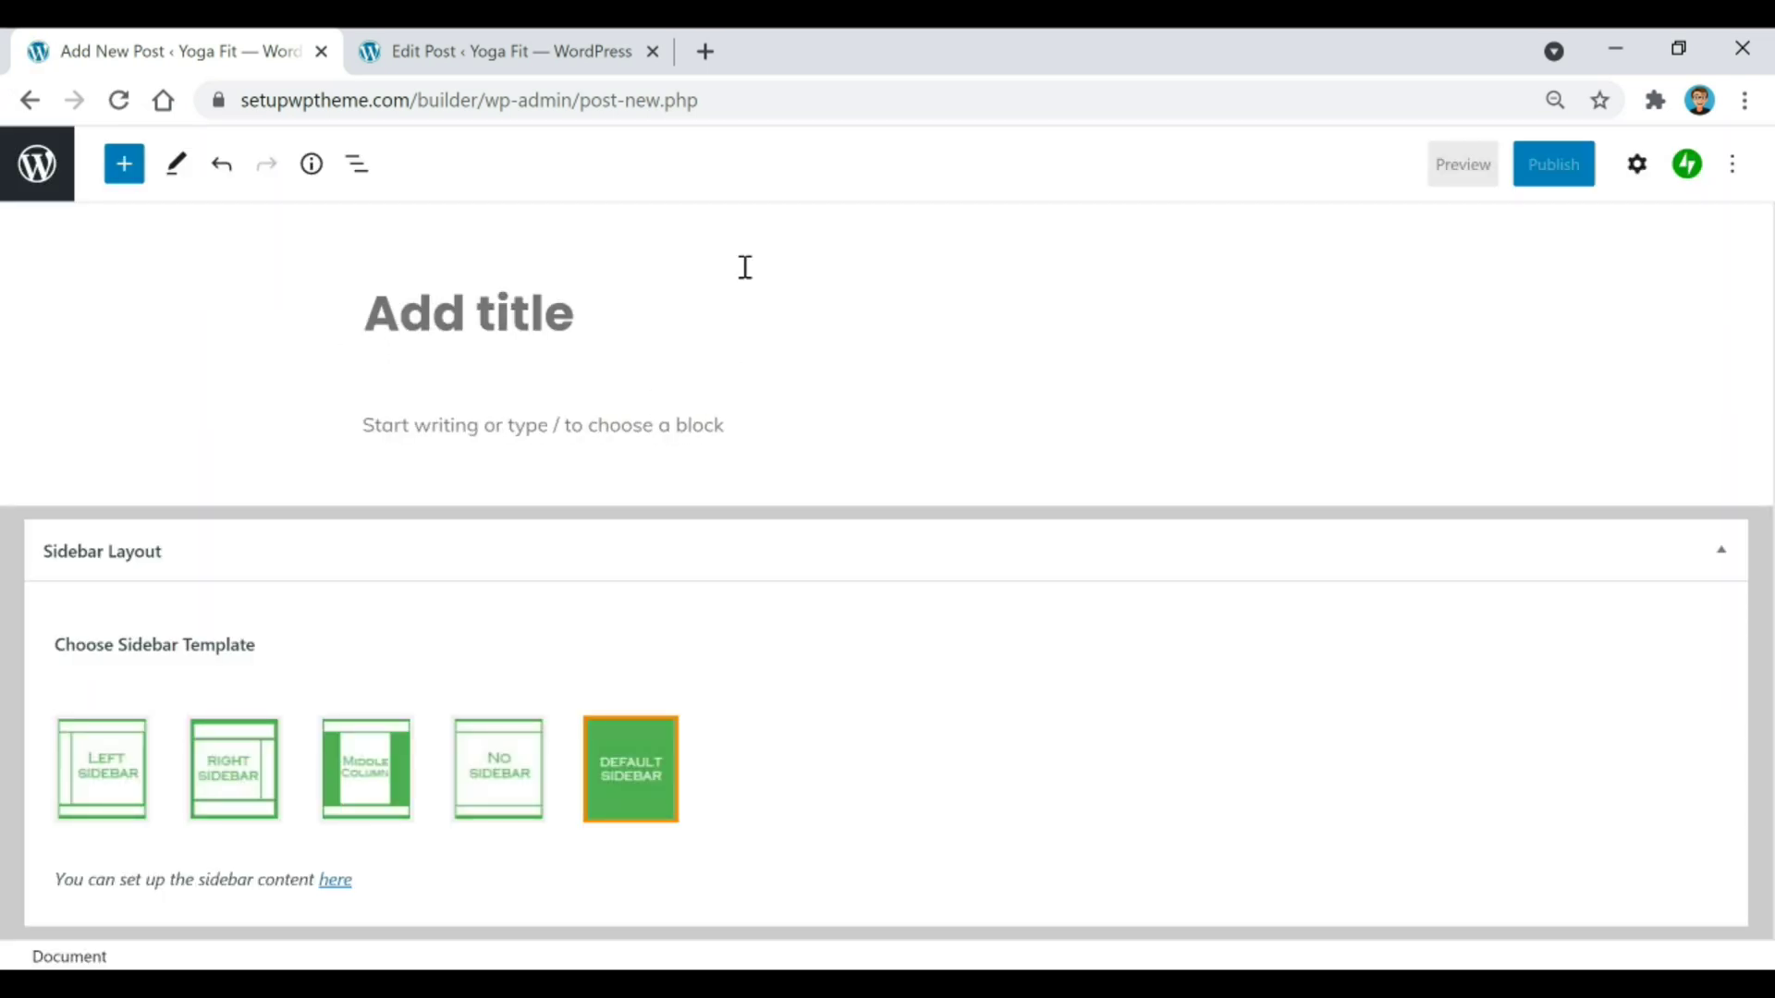
pyautogui.click(1720, 555)
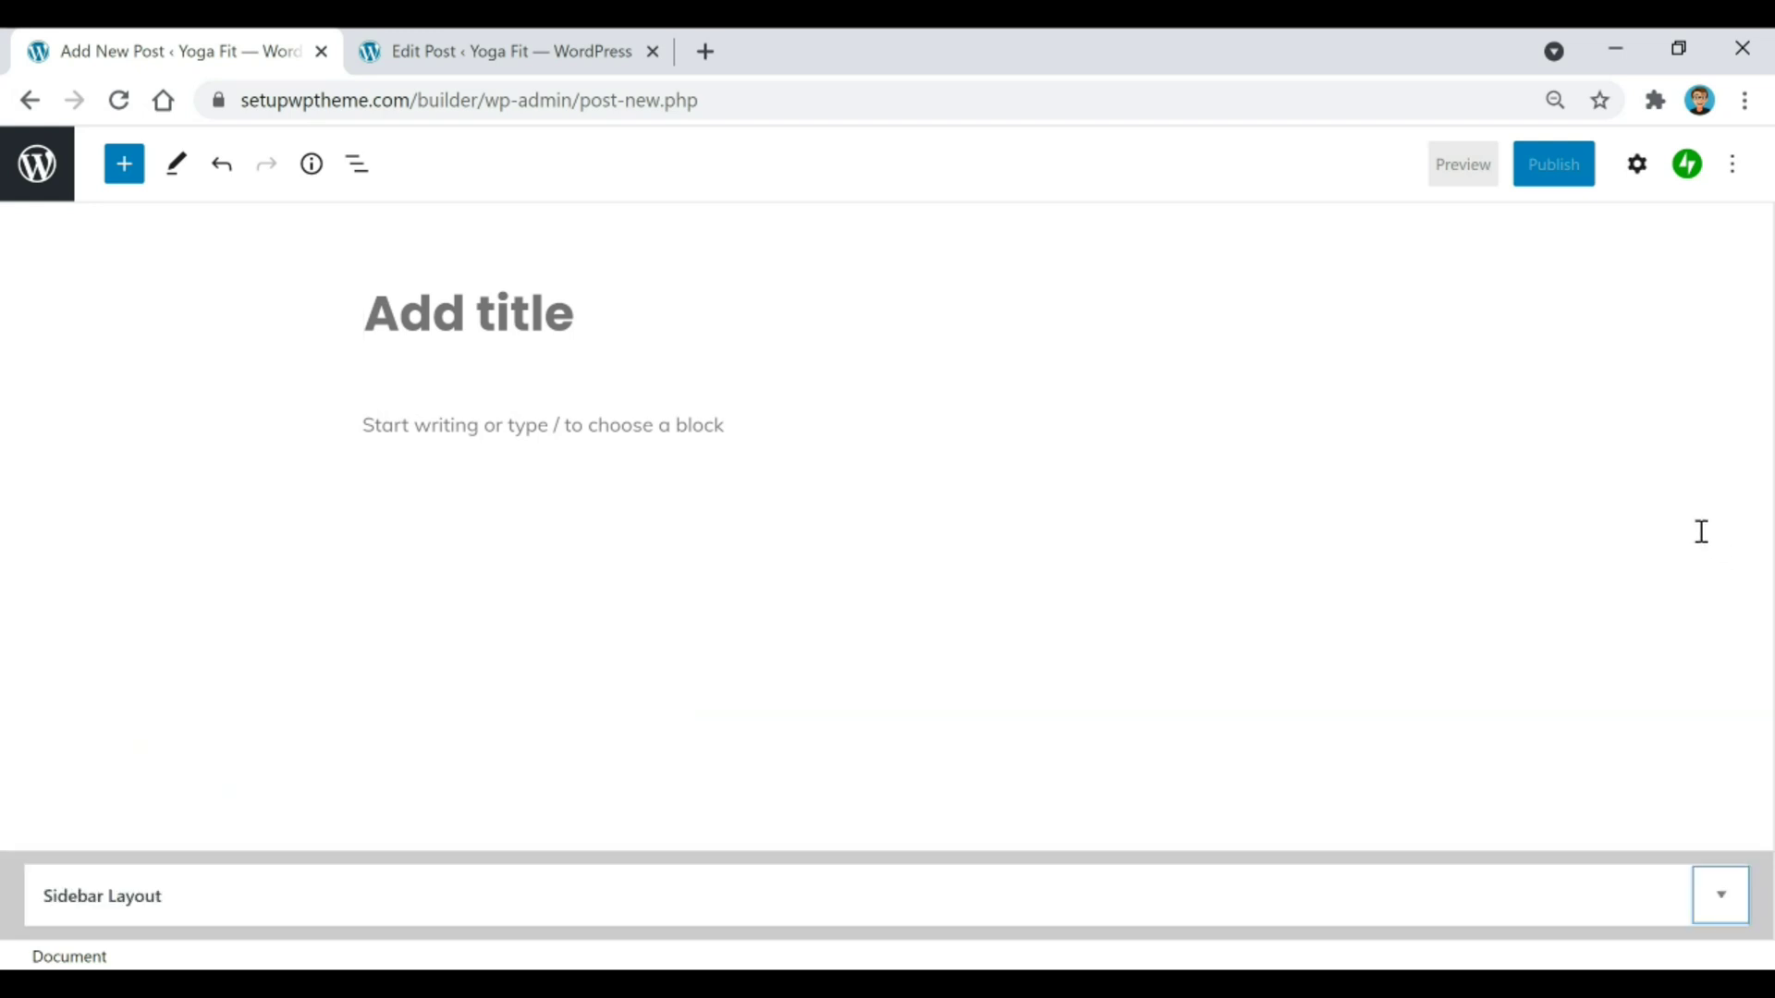
pyautogui.click(579, 313)
pyautogui.click(574, 440)
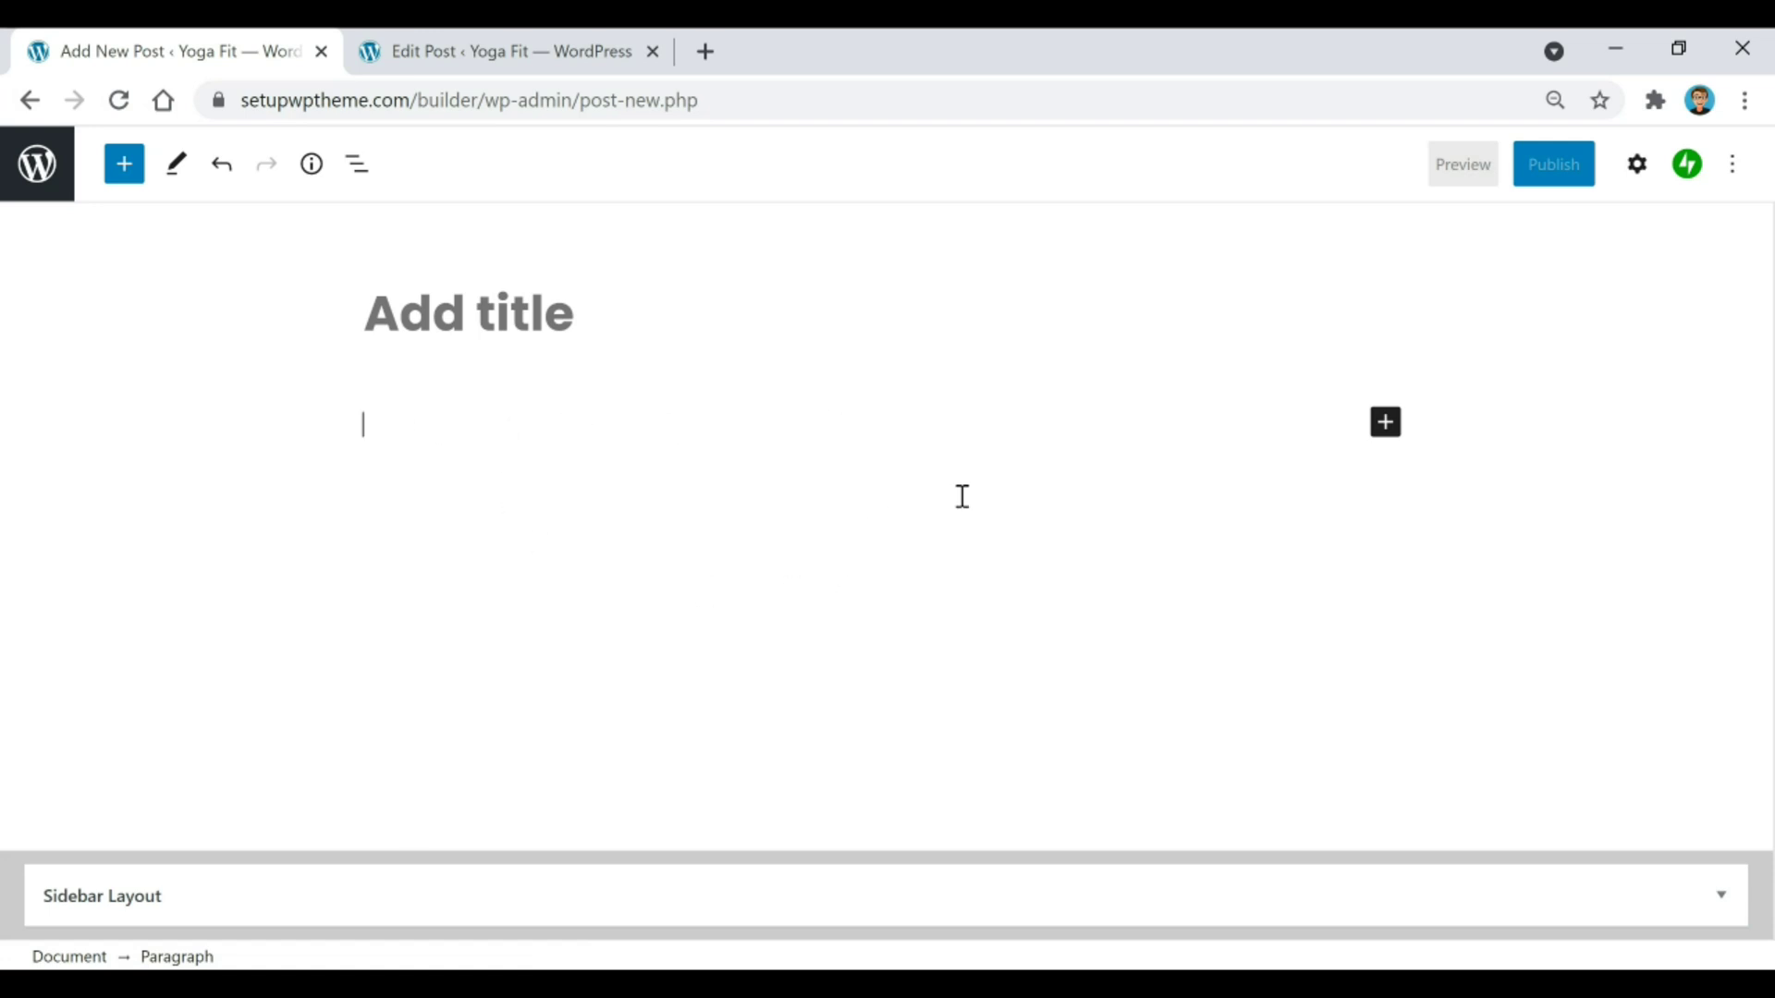
# Step: Toggle the settings sidebar's Post and Block tabs, then switch to the How To Pick The Perfect Mat post
pyautogui.click(1641, 166)
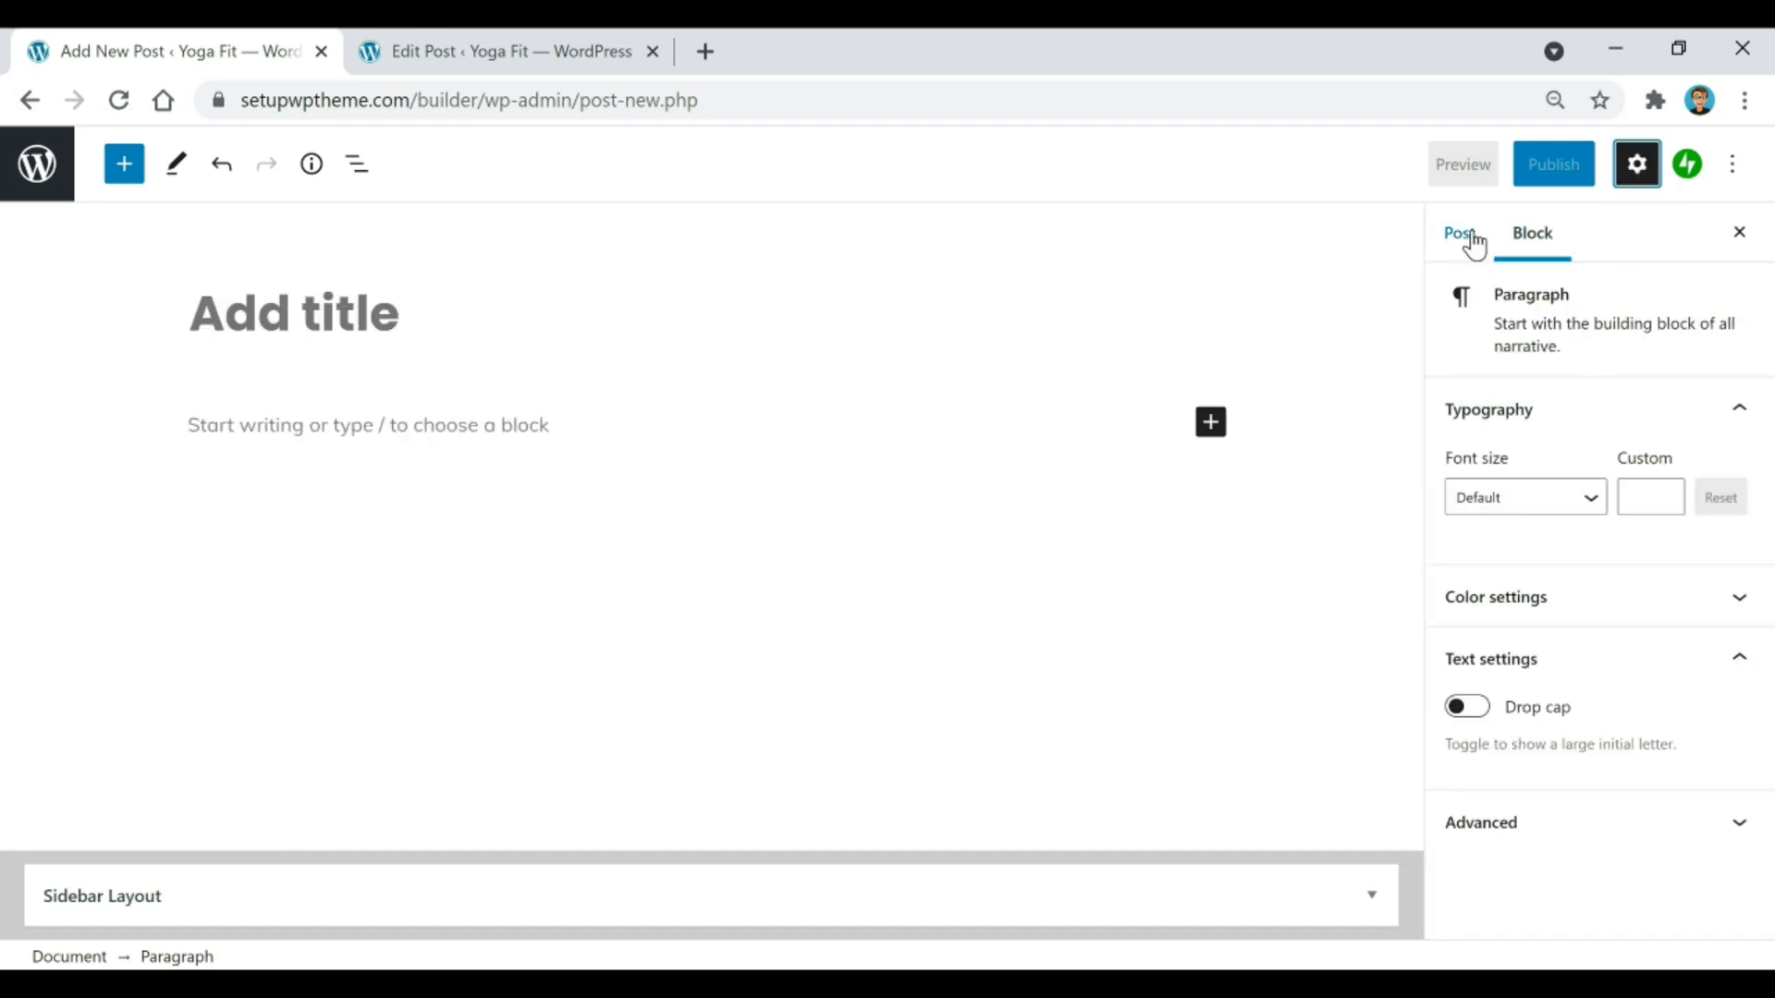
pyautogui.click(1475, 245)
pyautogui.click(1530, 244)
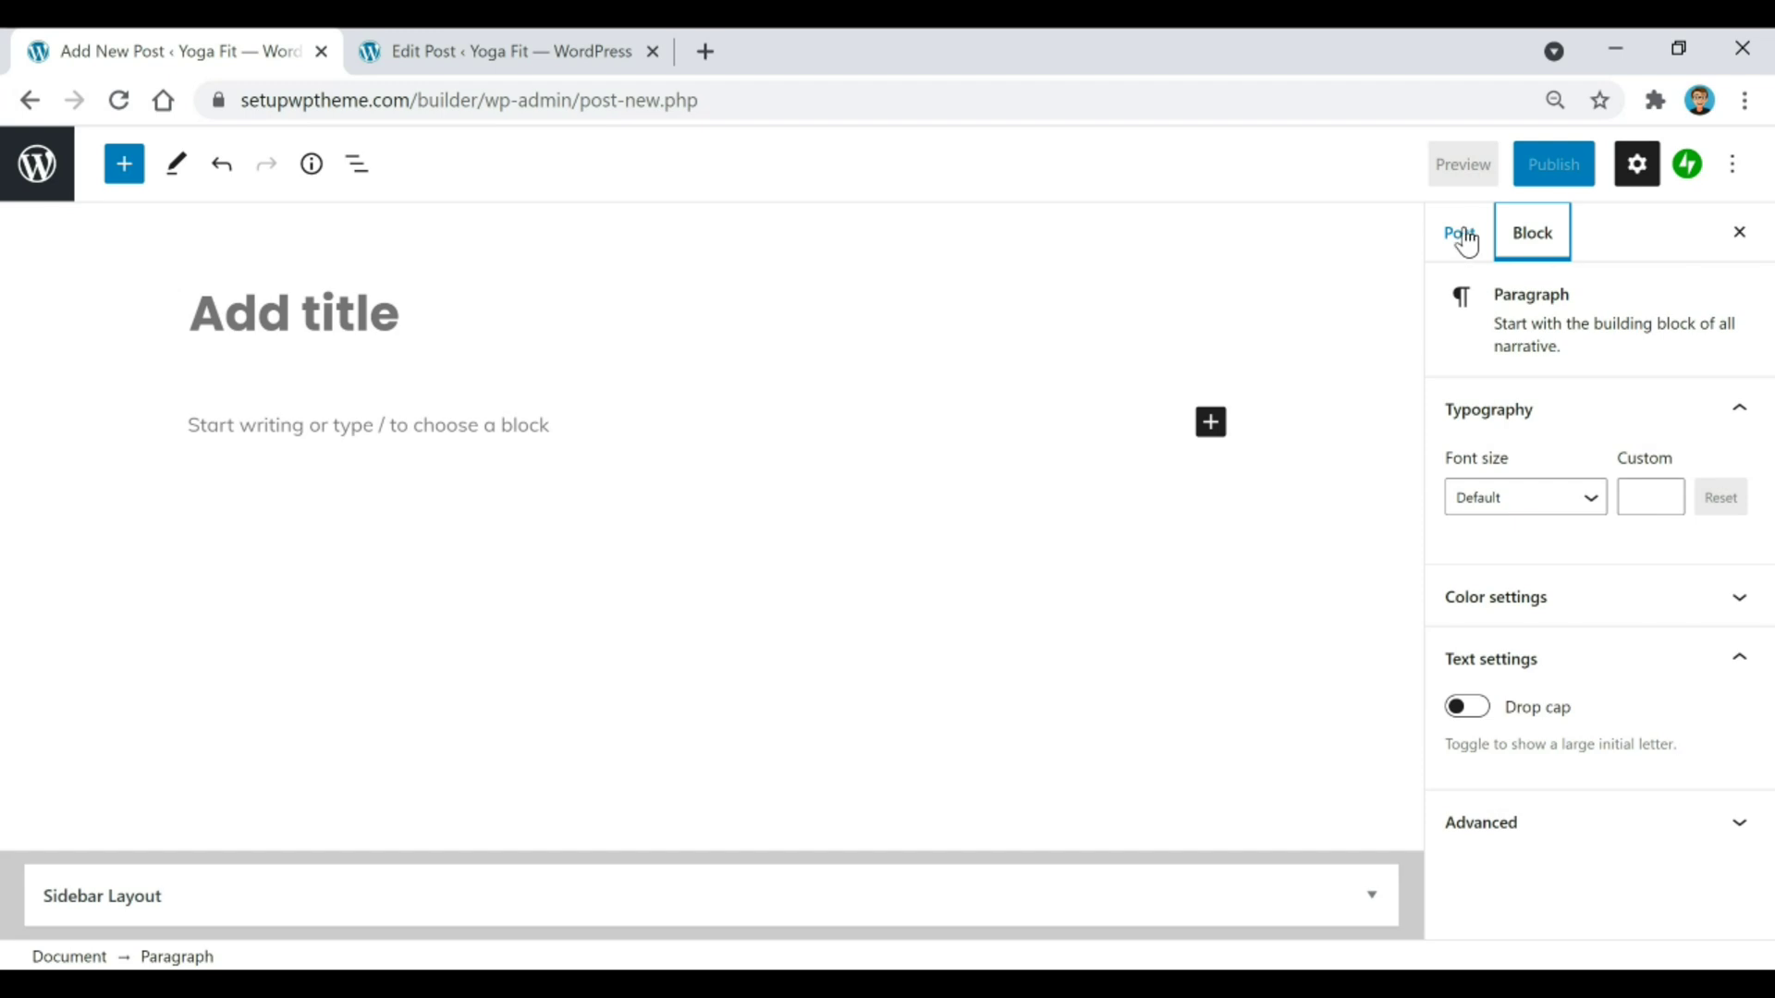
pyautogui.click(1638, 171)
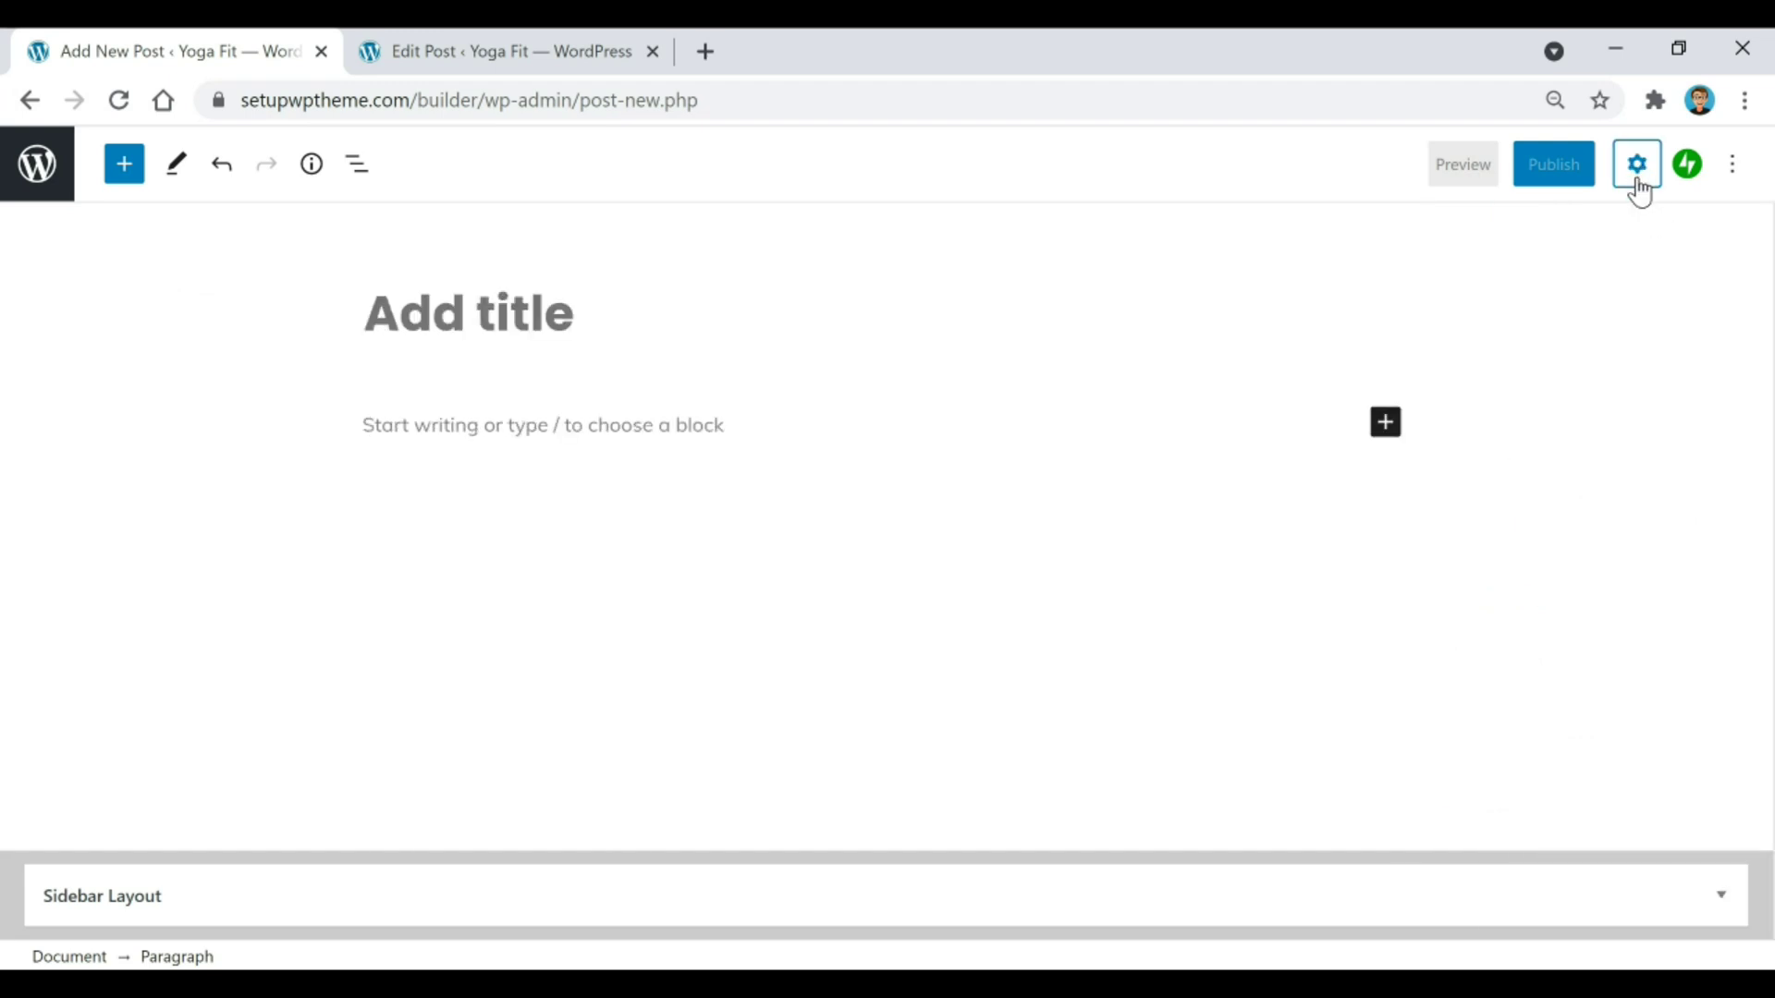
pyautogui.click(1639, 183)
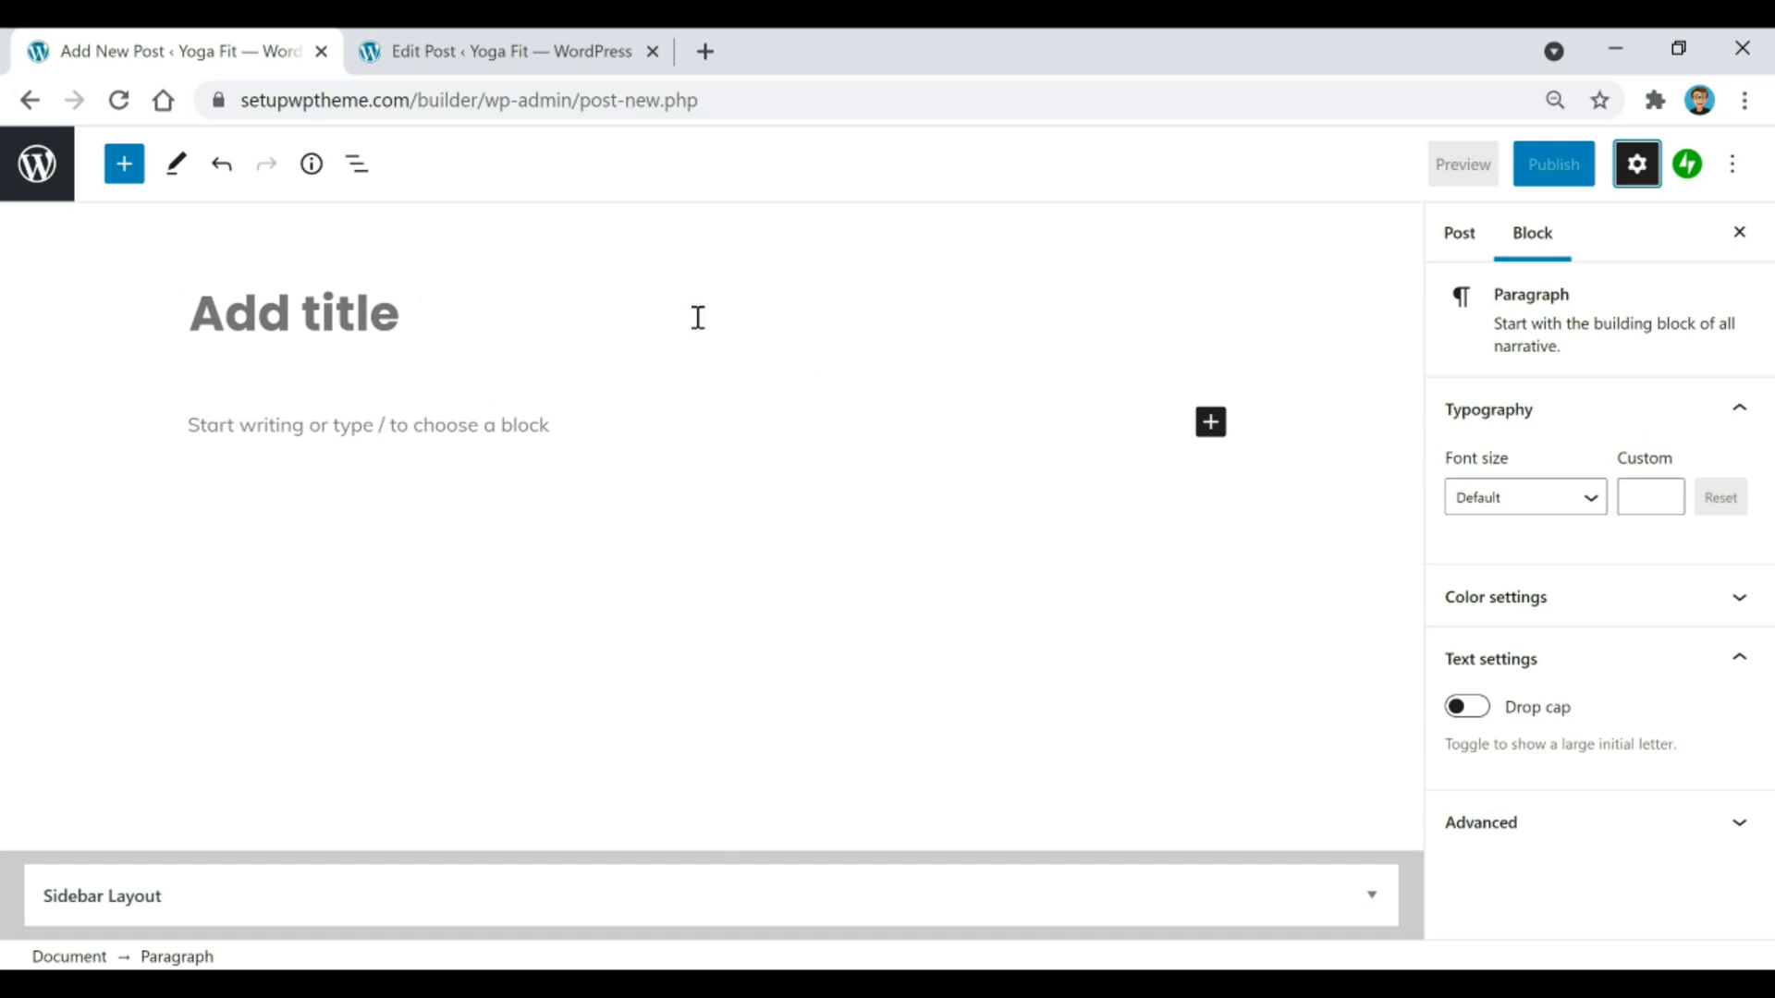
pyautogui.click(525, 58)
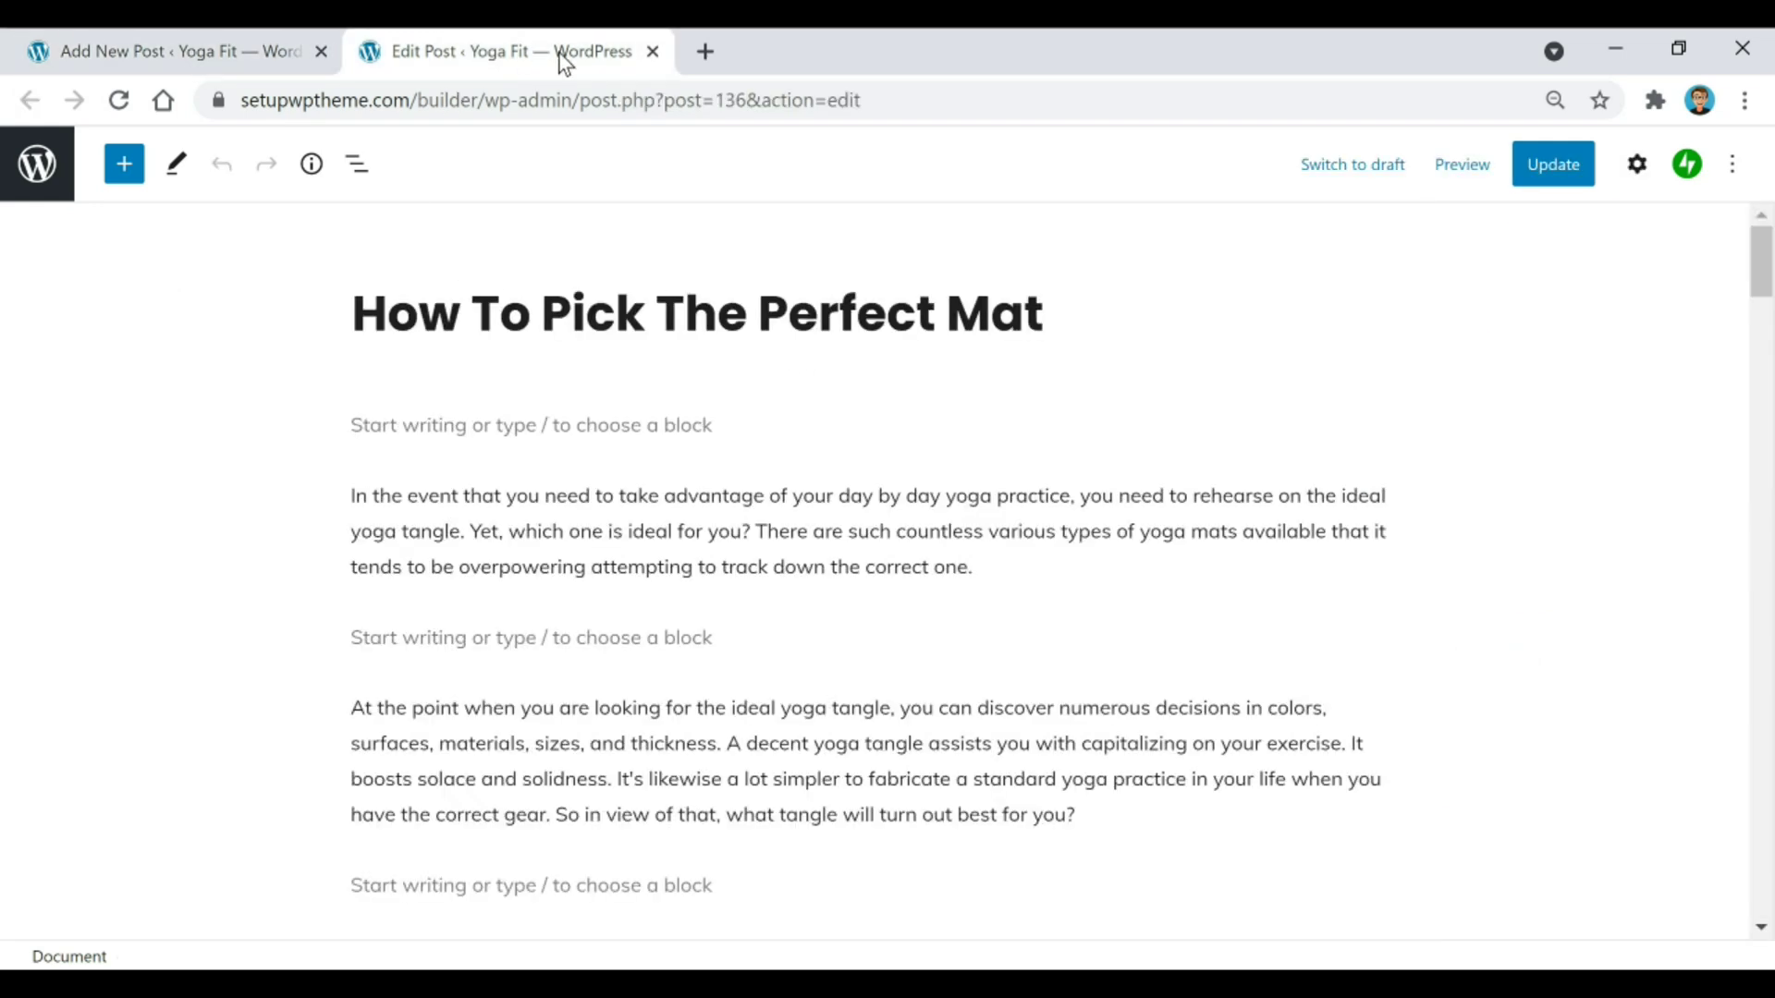
pyautogui.click(1642, 189)
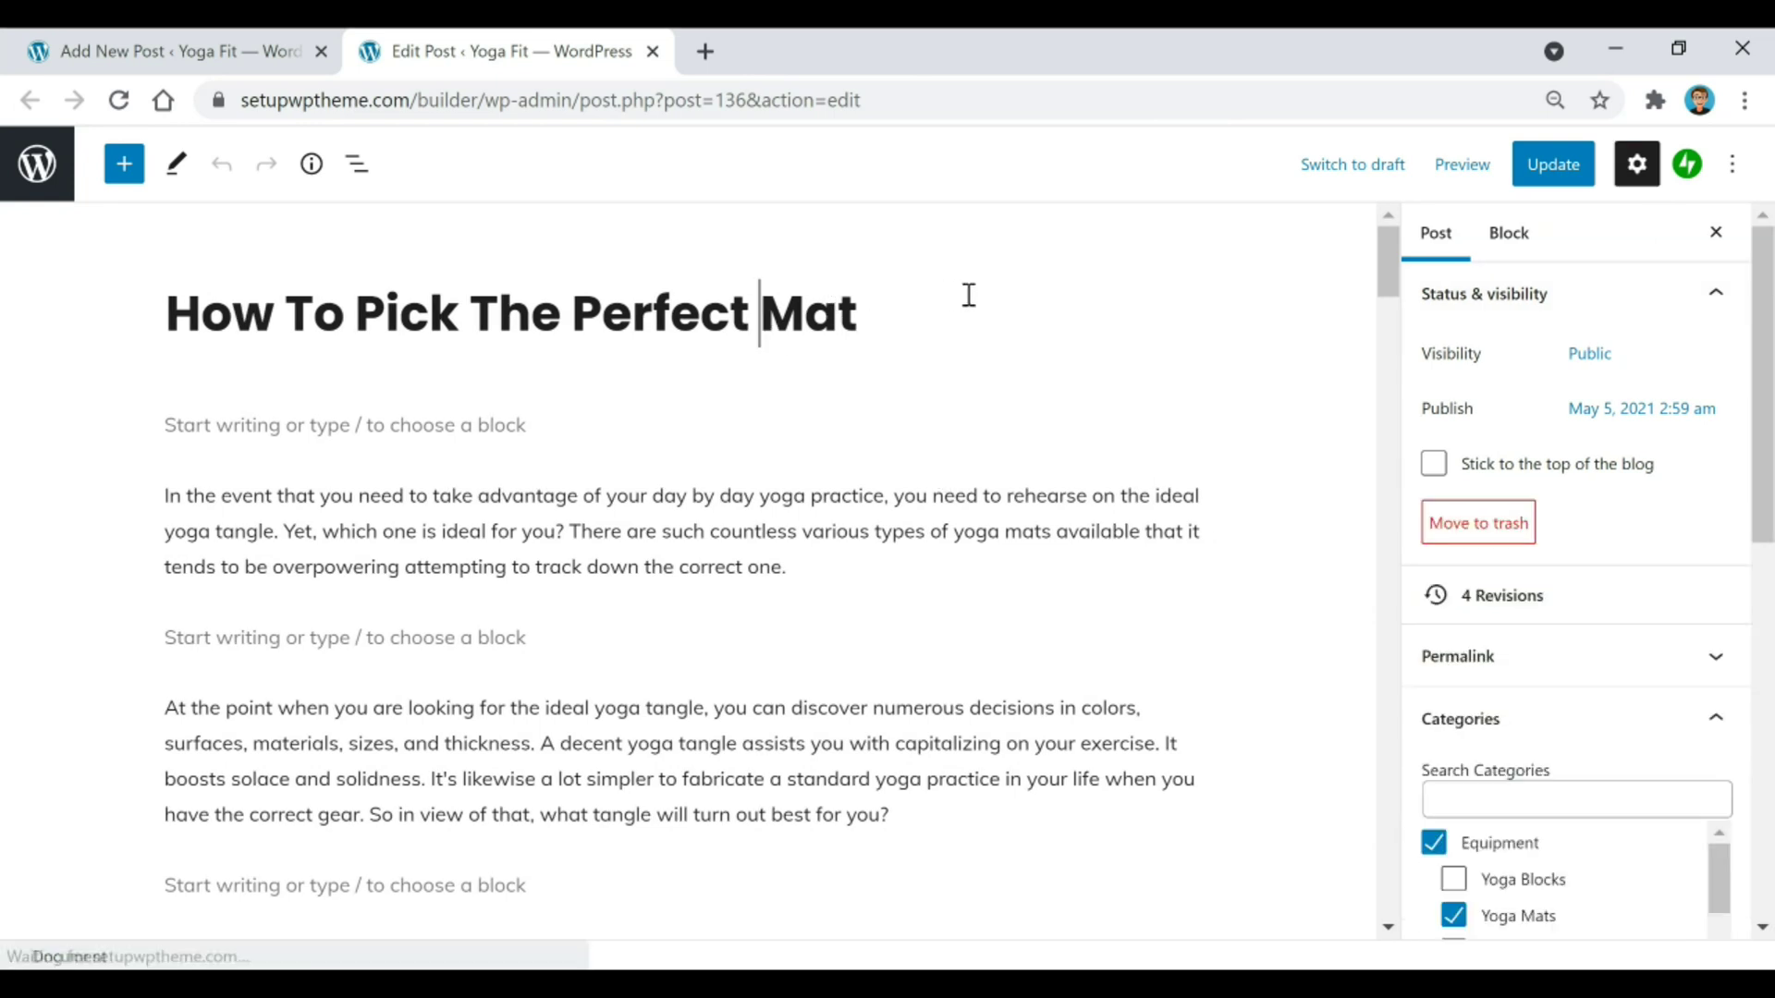
pyautogui.click(839, 552)
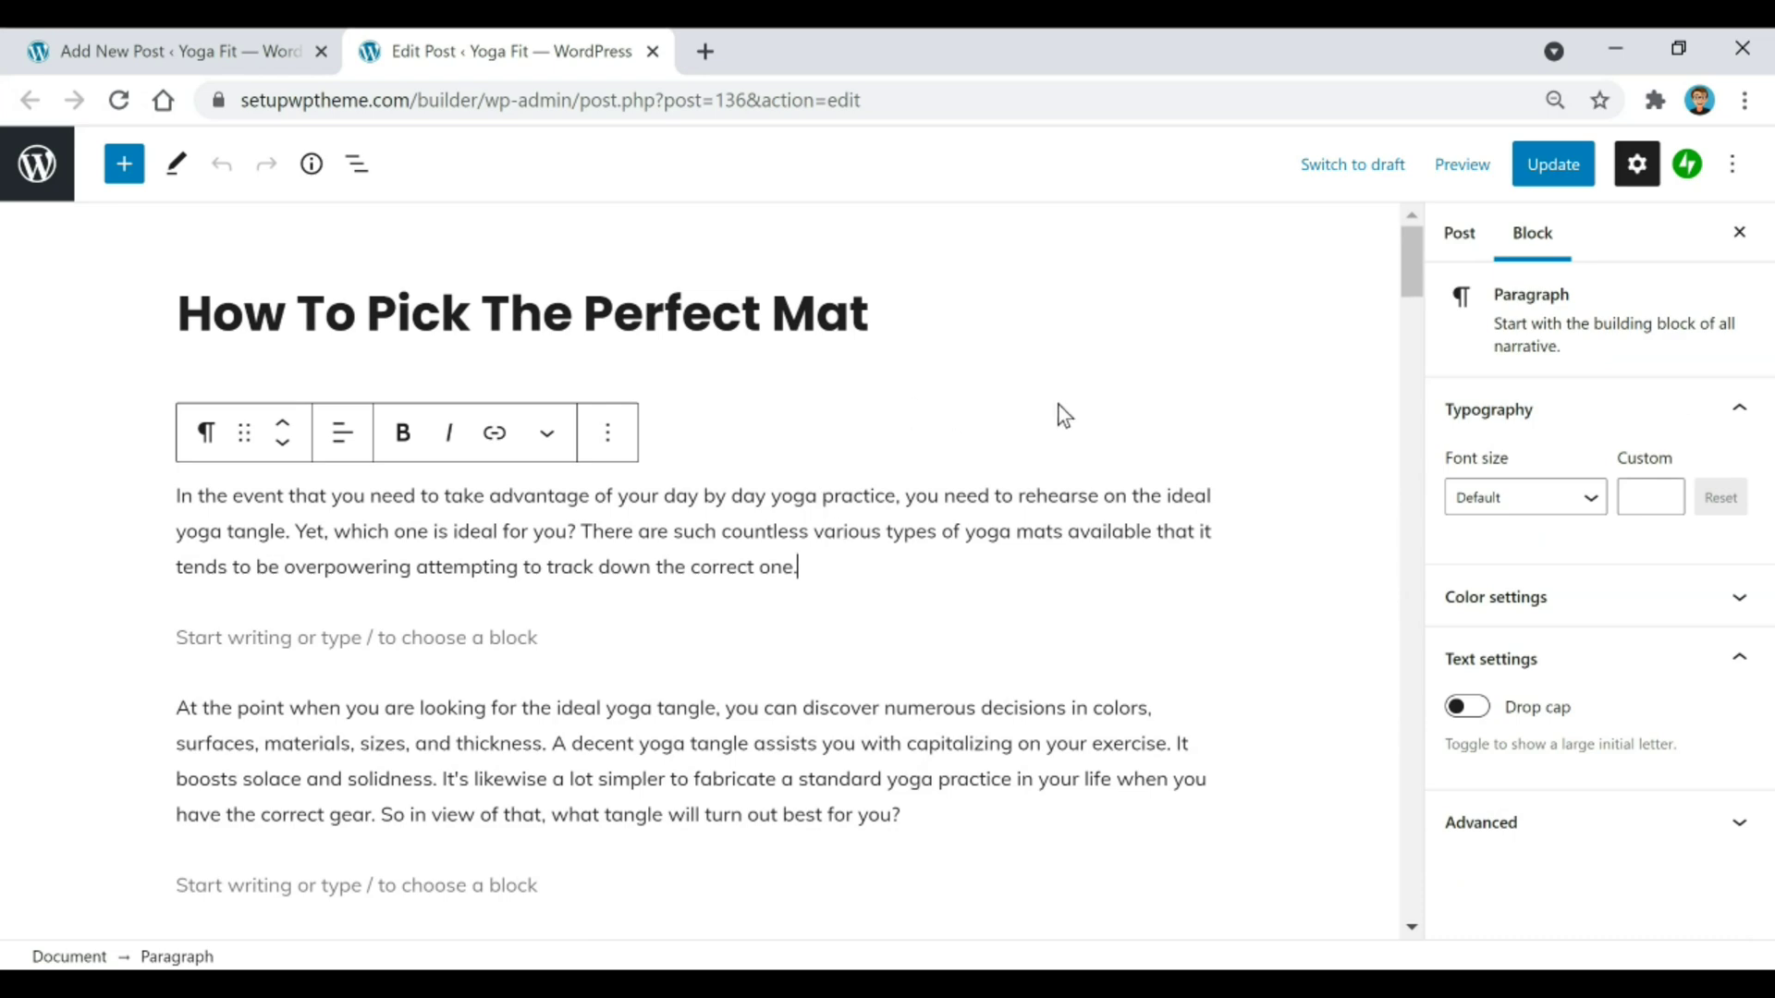
pyautogui.scroll(-2, 1054, 407)
pyautogui.scroll(2, 640, 358)
pyautogui.scroll(-7, 911, 511)
pyautogui.scroll(-9, 725, 514)
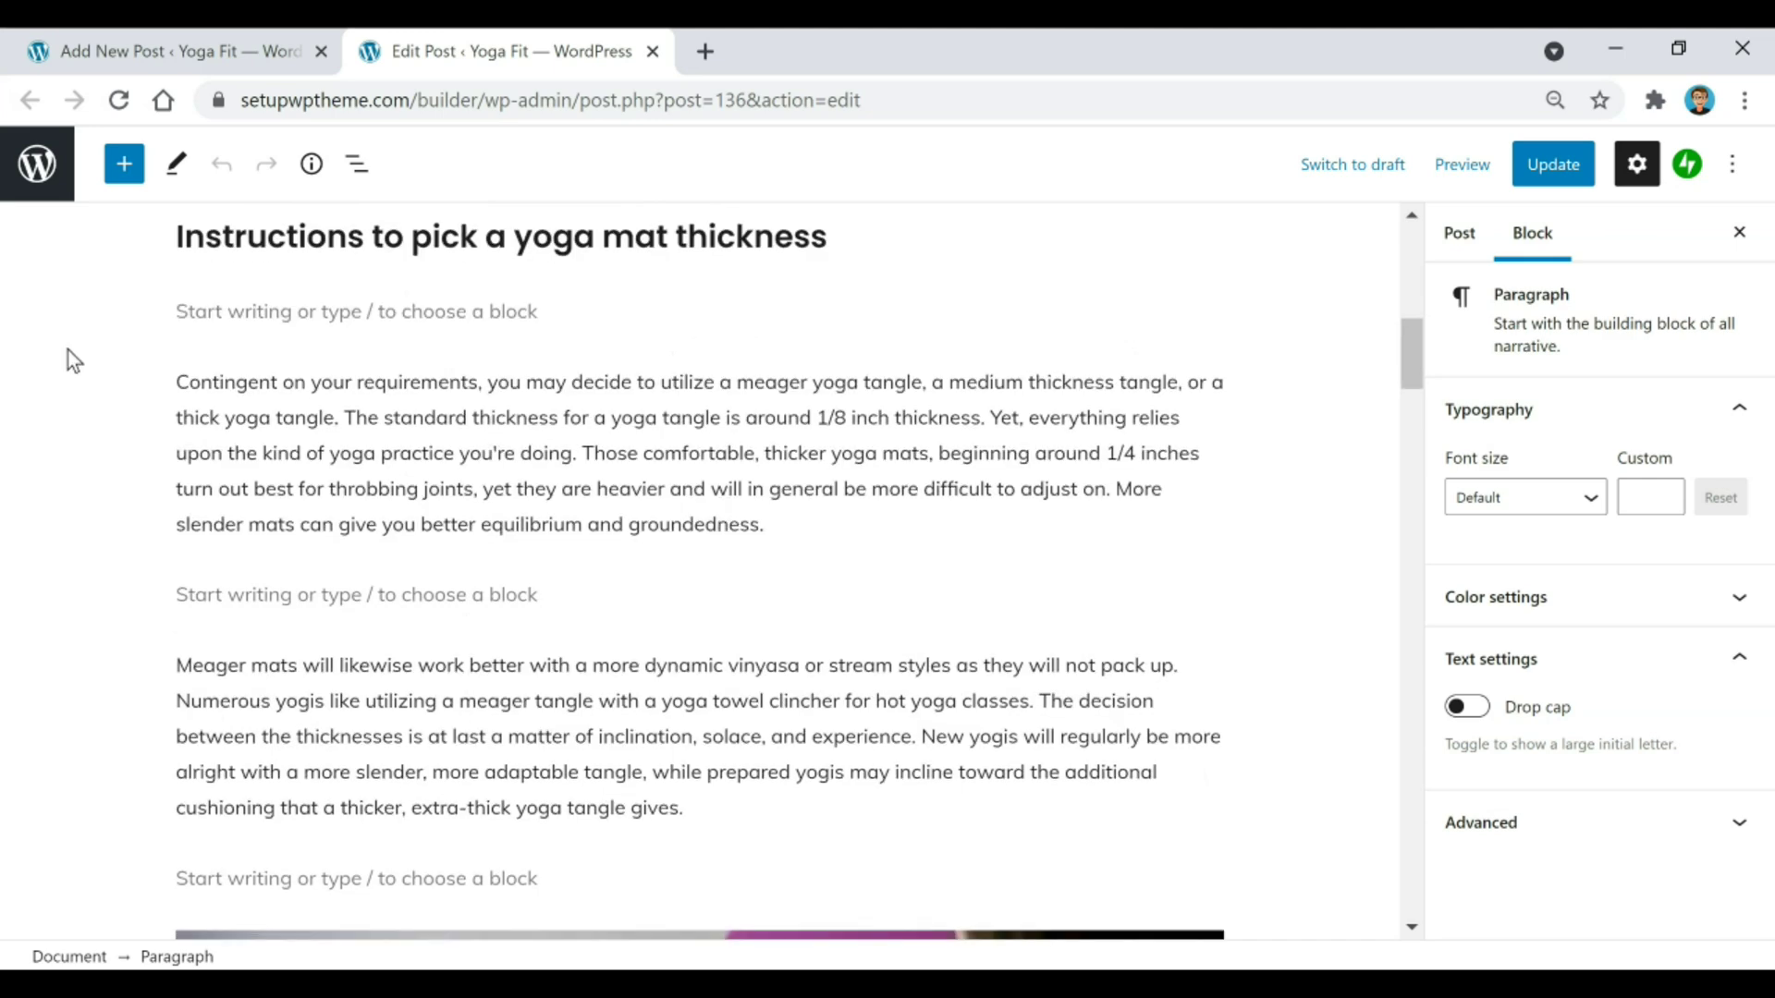
pyautogui.scroll(-15, 419, 435)
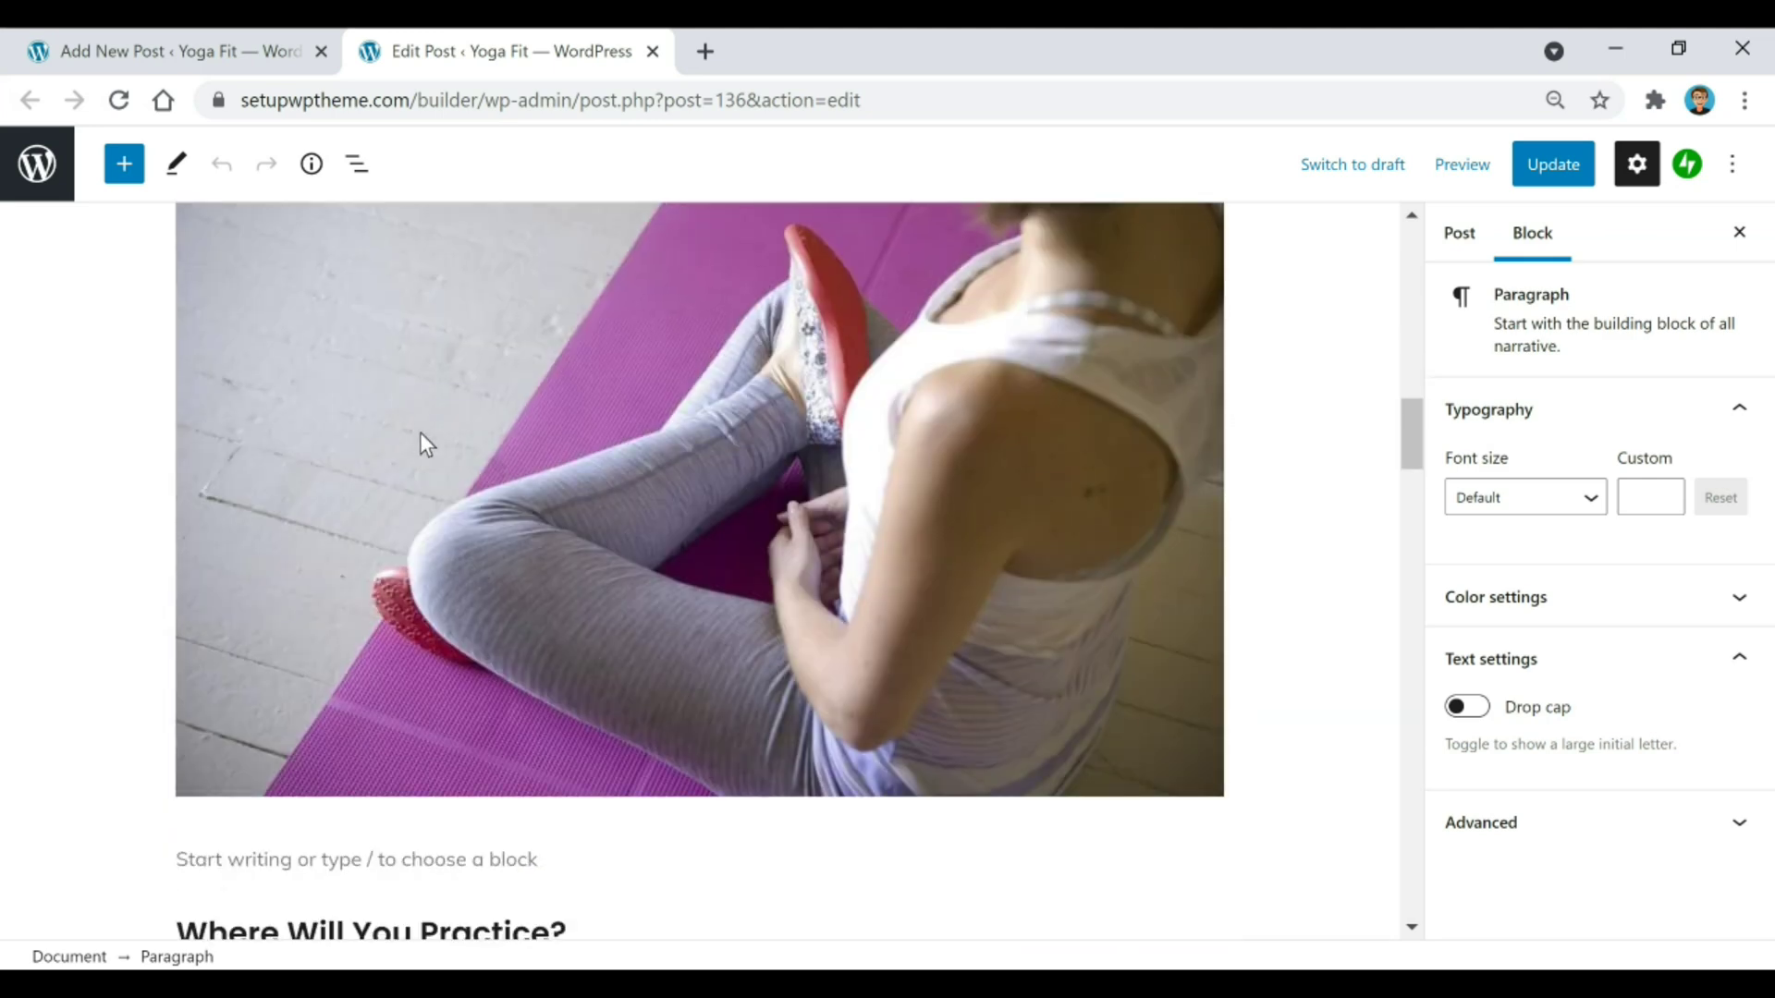
pyautogui.scroll(-11, 192, 407)
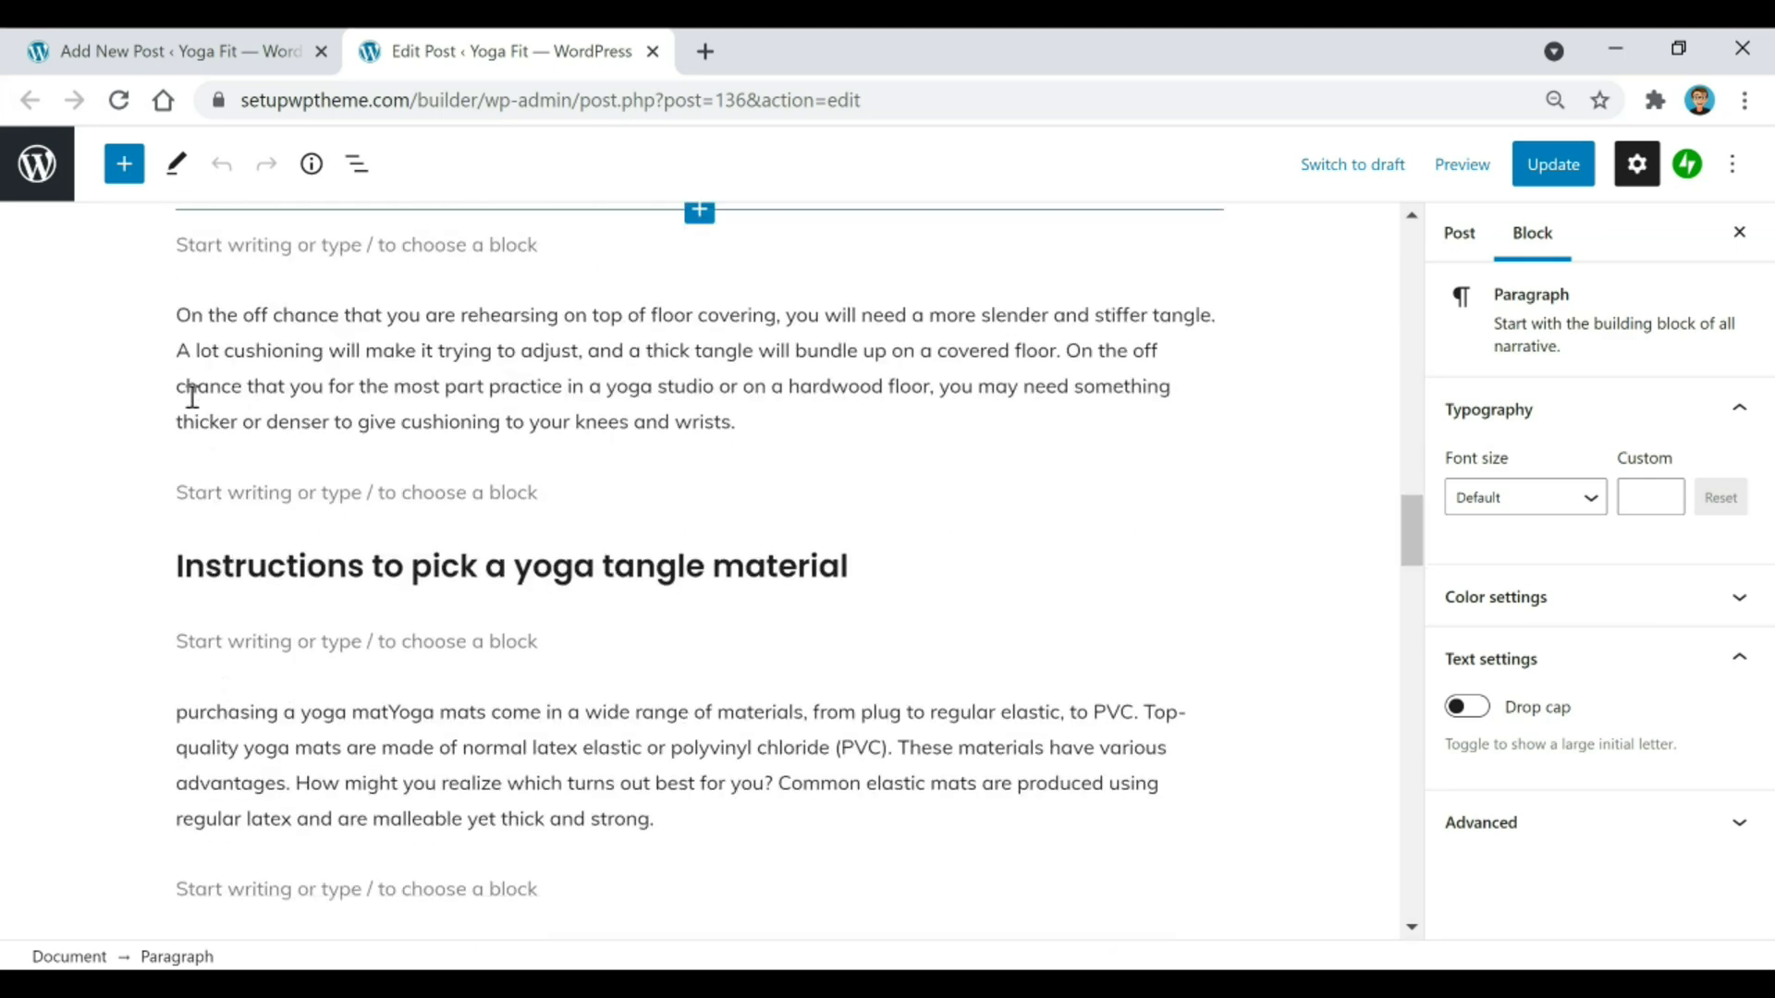
pyautogui.scroll(-7, 647, 328)
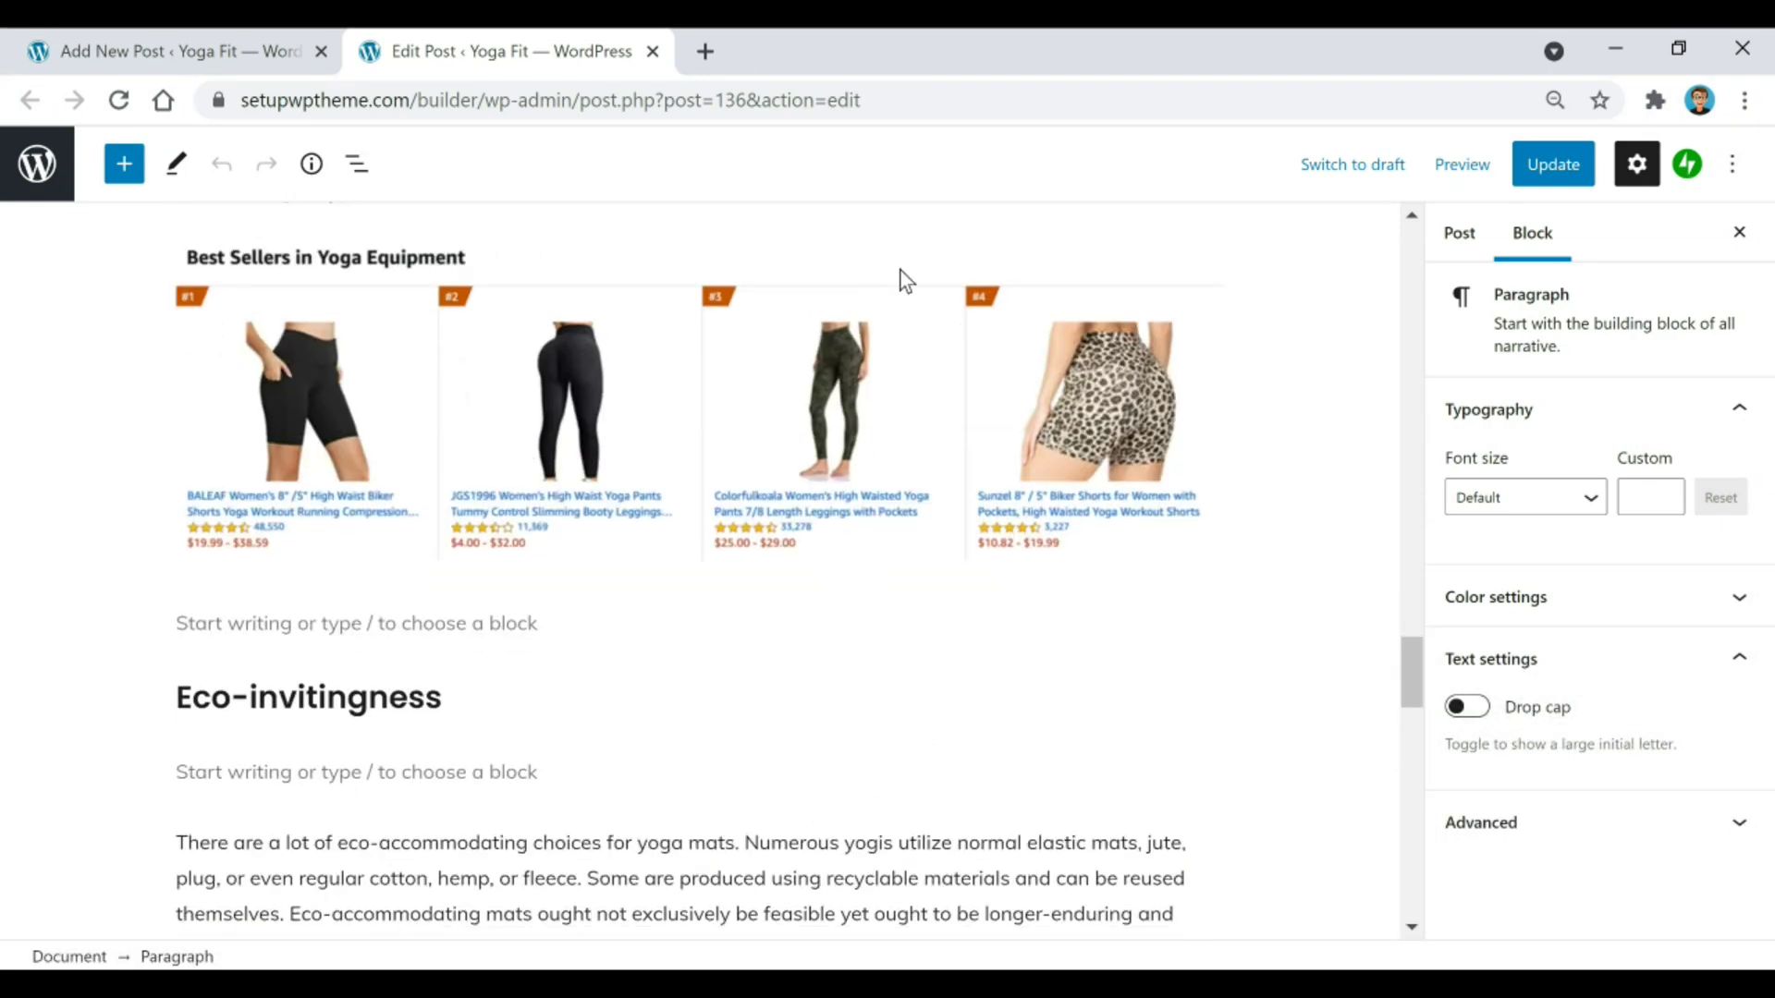
pyautogui.scroll(-9, 836, 294)
pyautogui.scroll(-4, 864, 382)
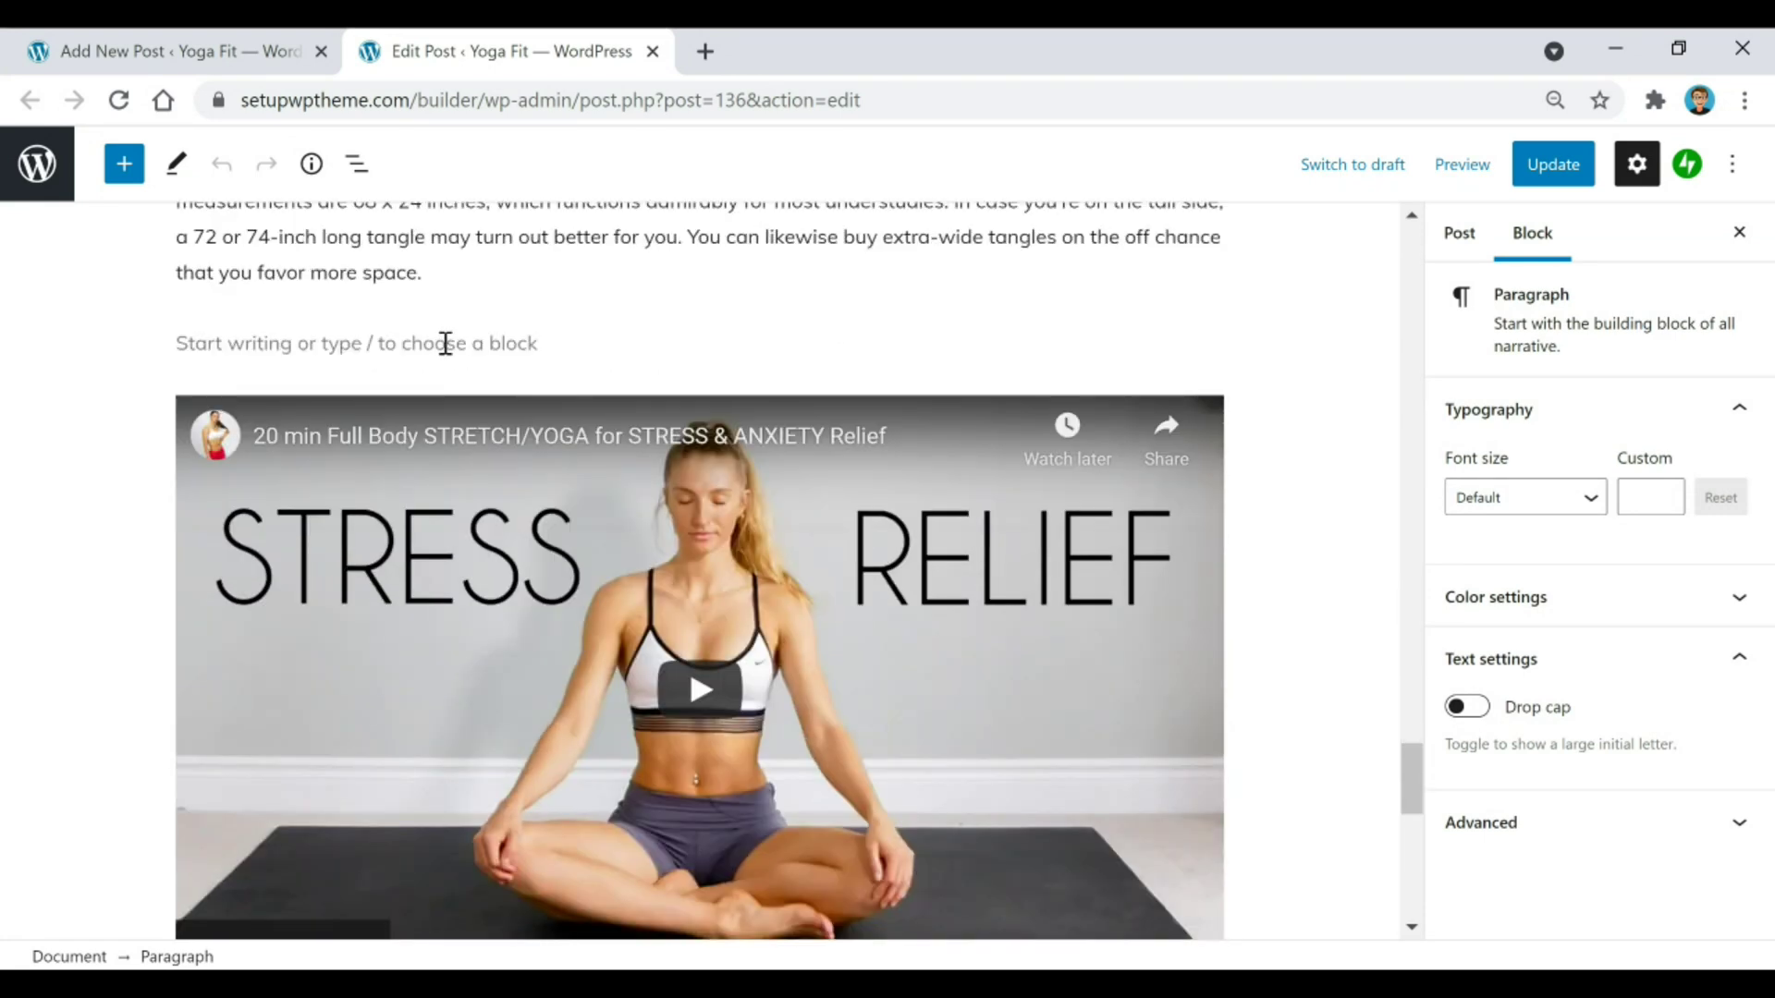
pyautogui.scroll(-2, 589, 328)
pyautogui.scroll(-3, 999, 365)
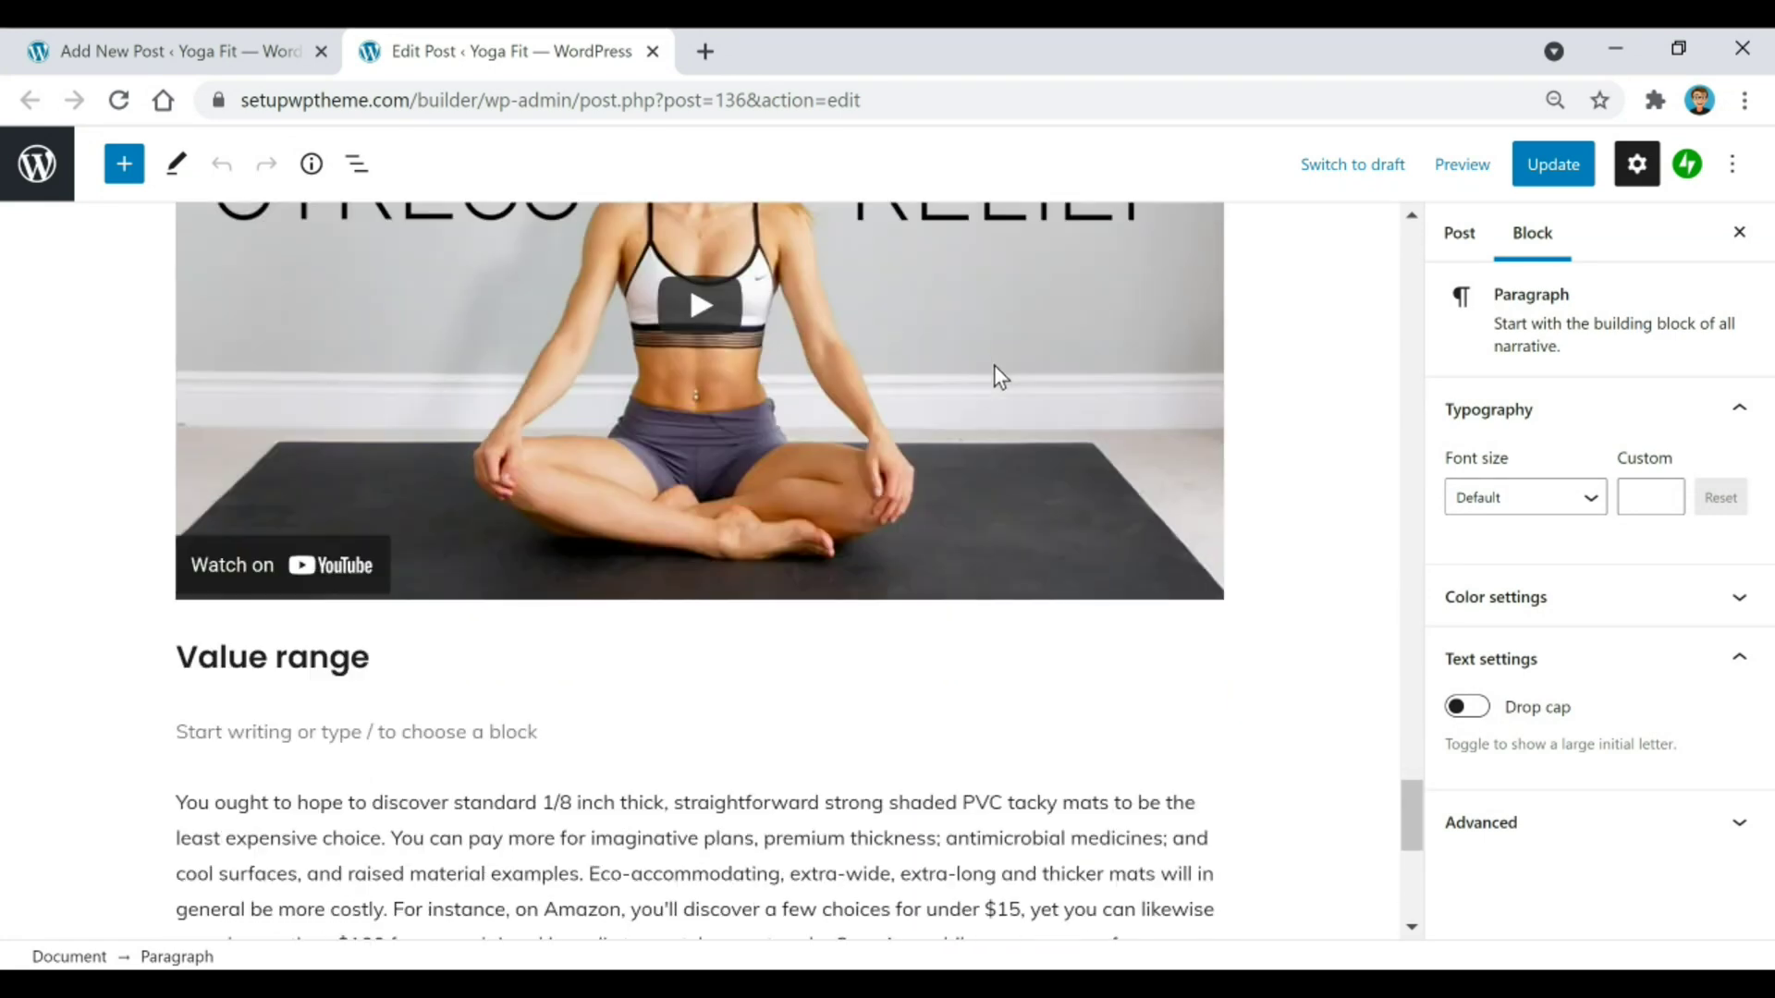
pyautogui.scroll(-3, 994, 365)
pyautogui.scroll(-1, 763, 386)
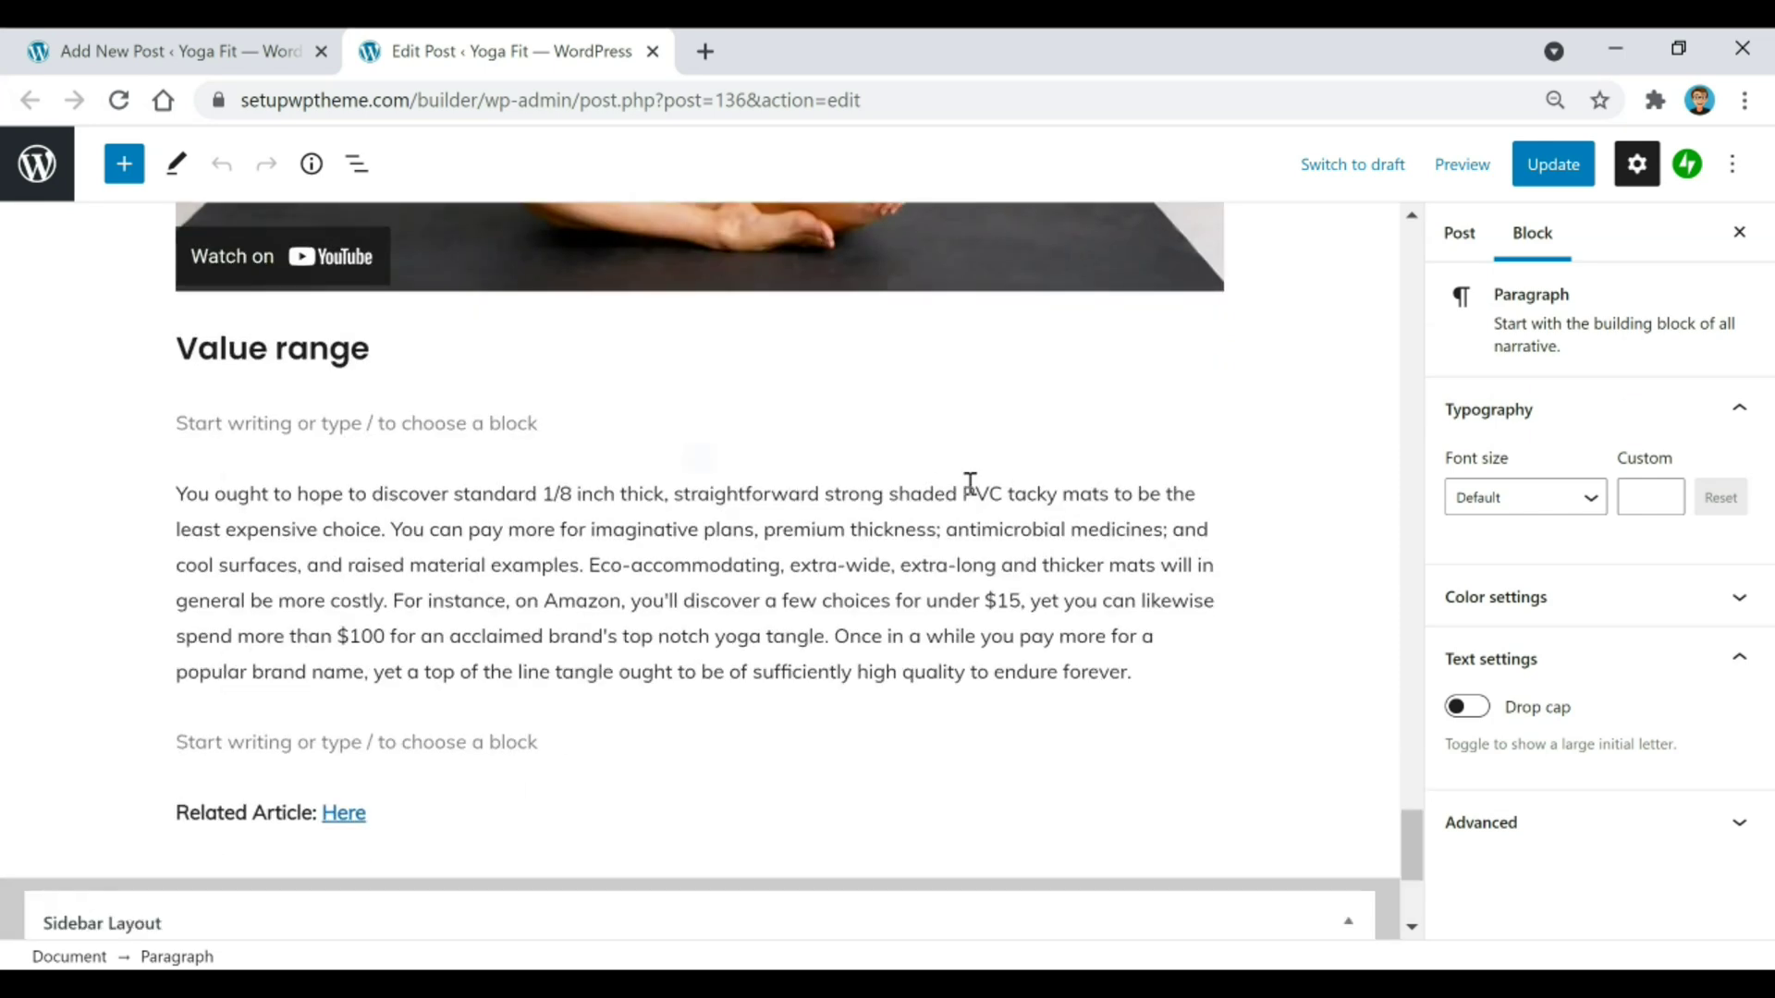
pyautogui.scroll(-2, 970, 484)
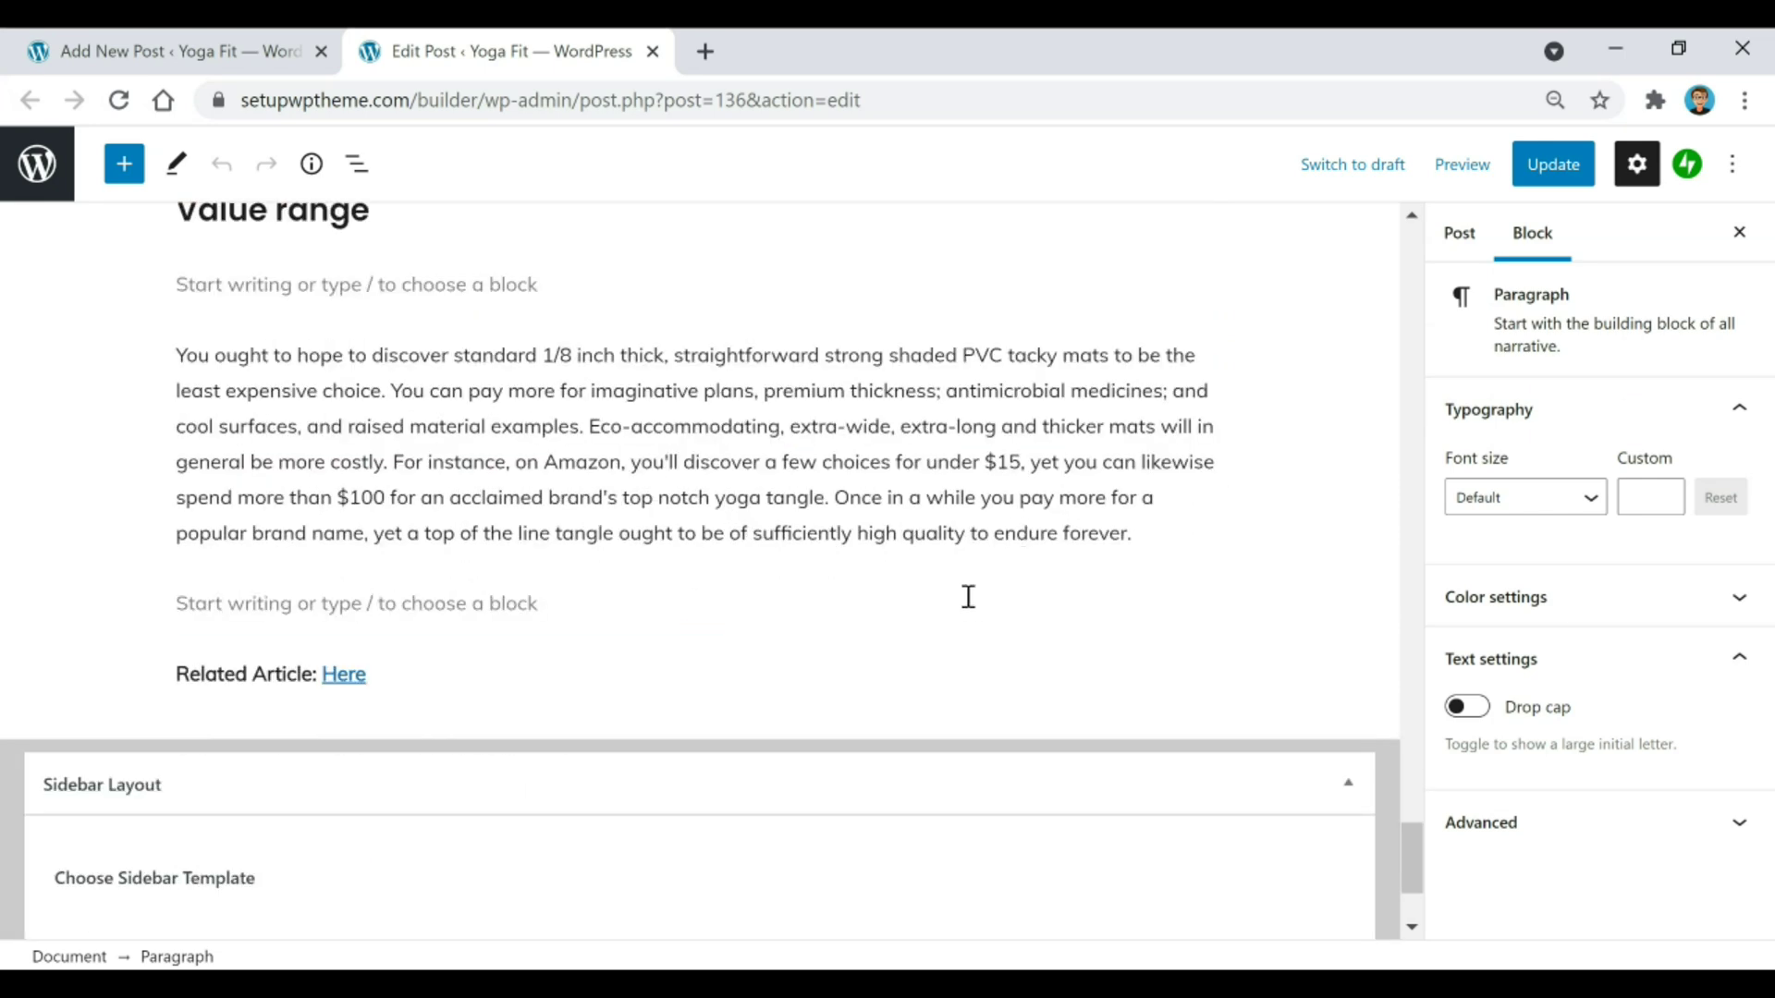
pyautogui.scroll(20, 968, 596)
pyautogui.scroll(20, 967, 589)
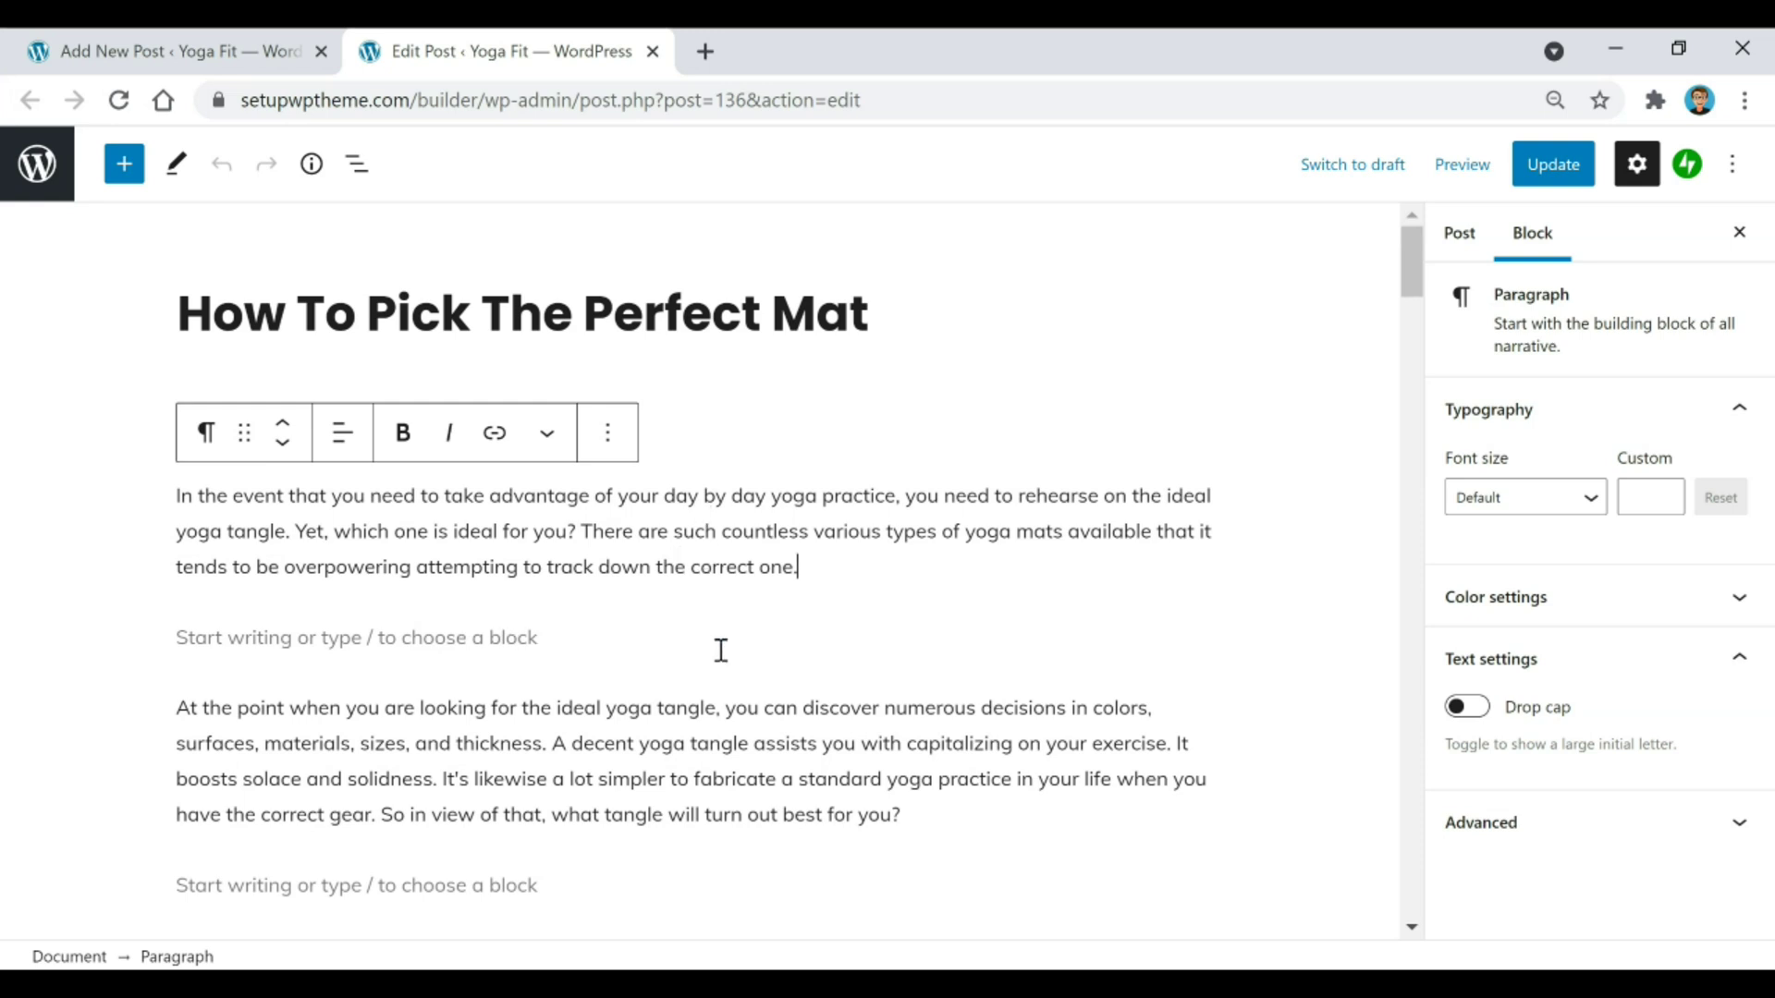
pyautogui.moveTo(702, 606)
pyautogui.moveTo(697, 687)
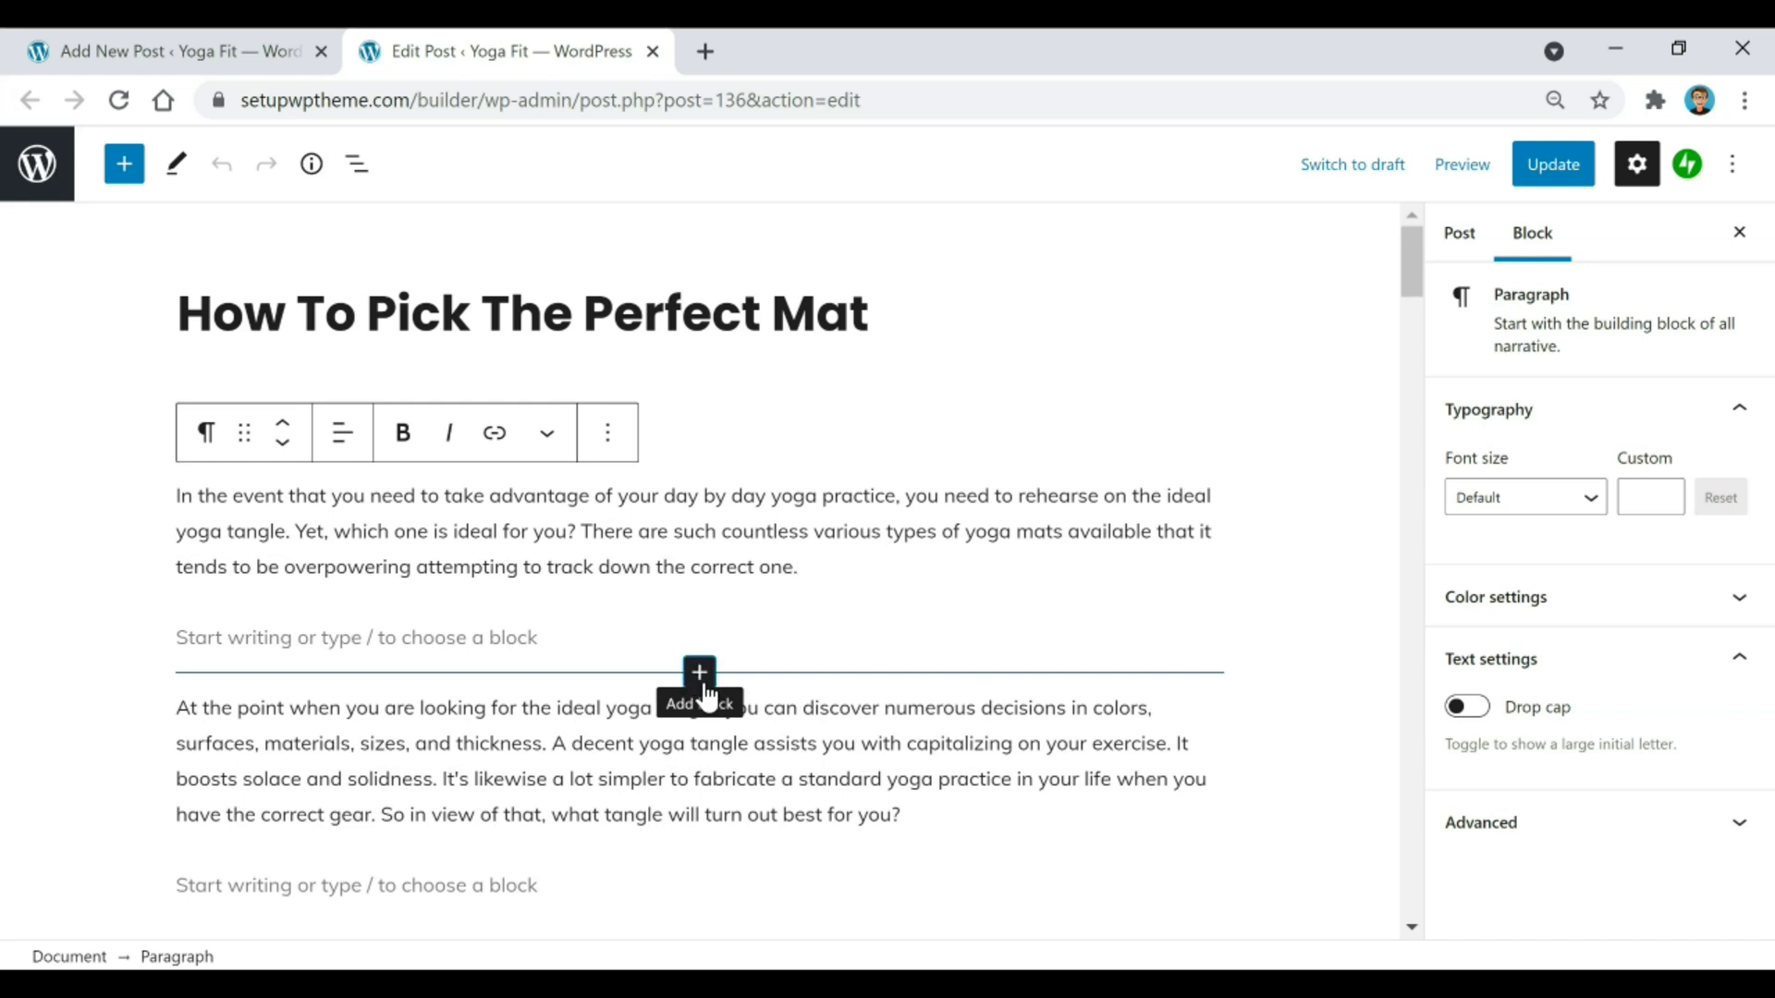
pyautogui.click(700, 673)
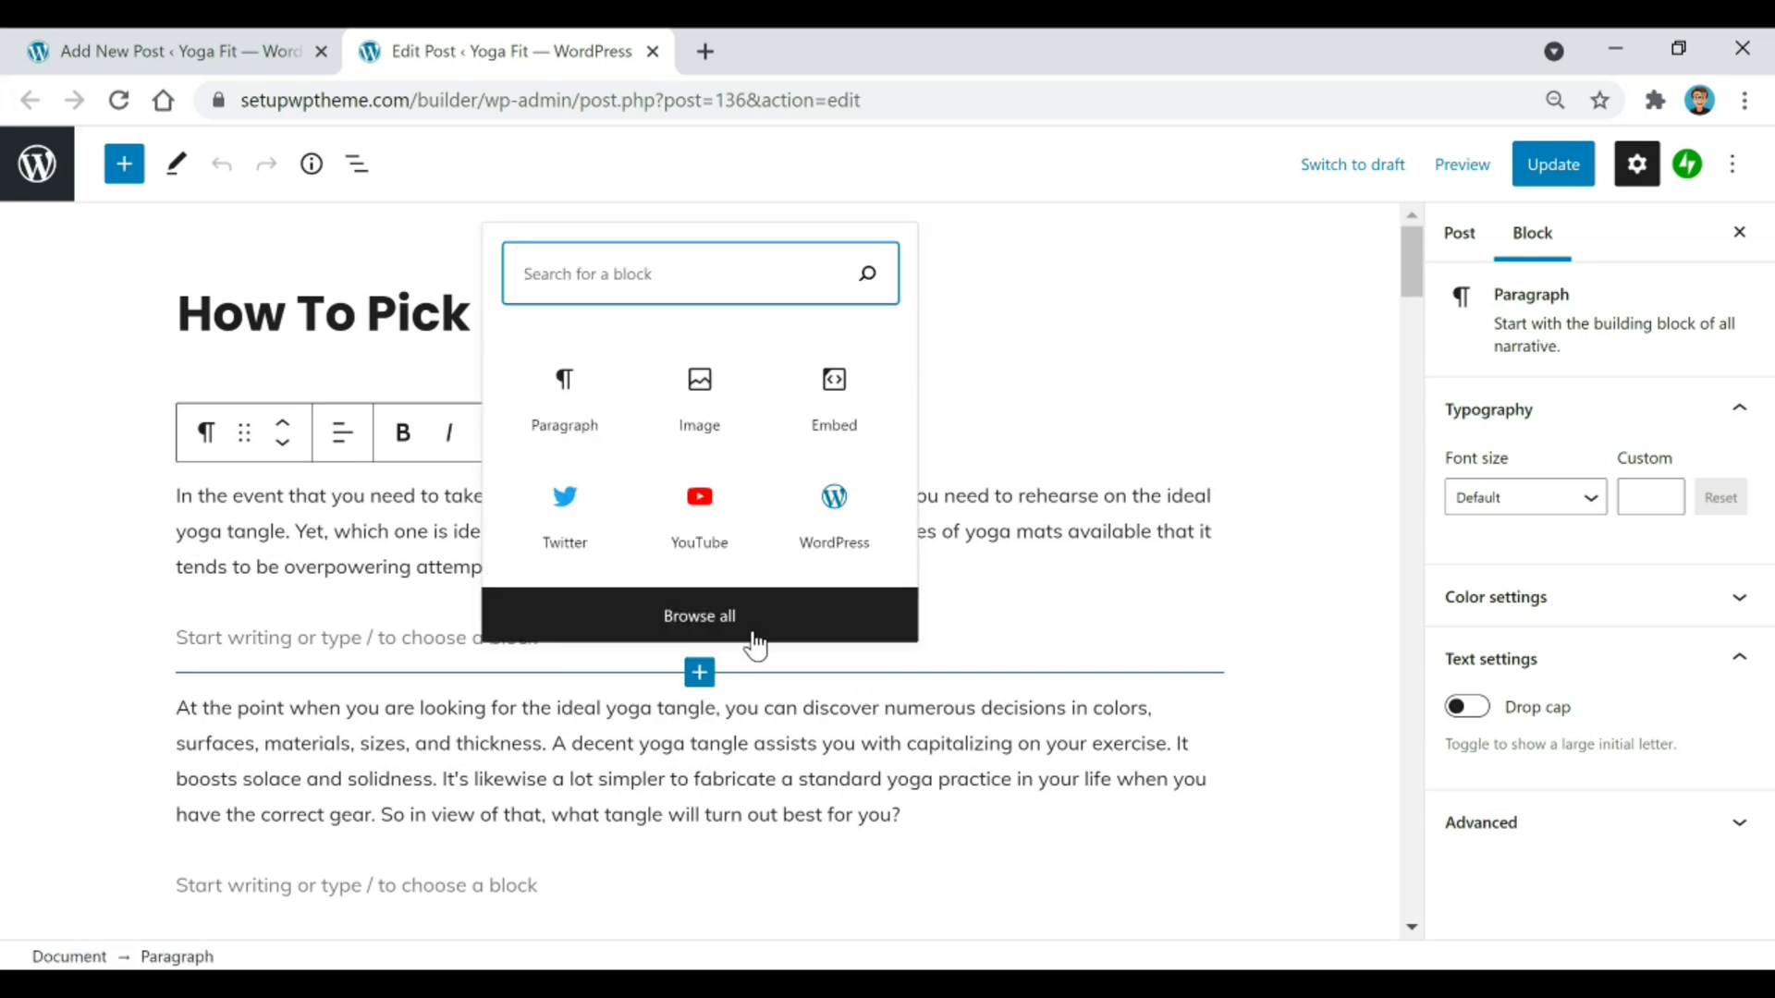
pyautogui.click(567, 413)
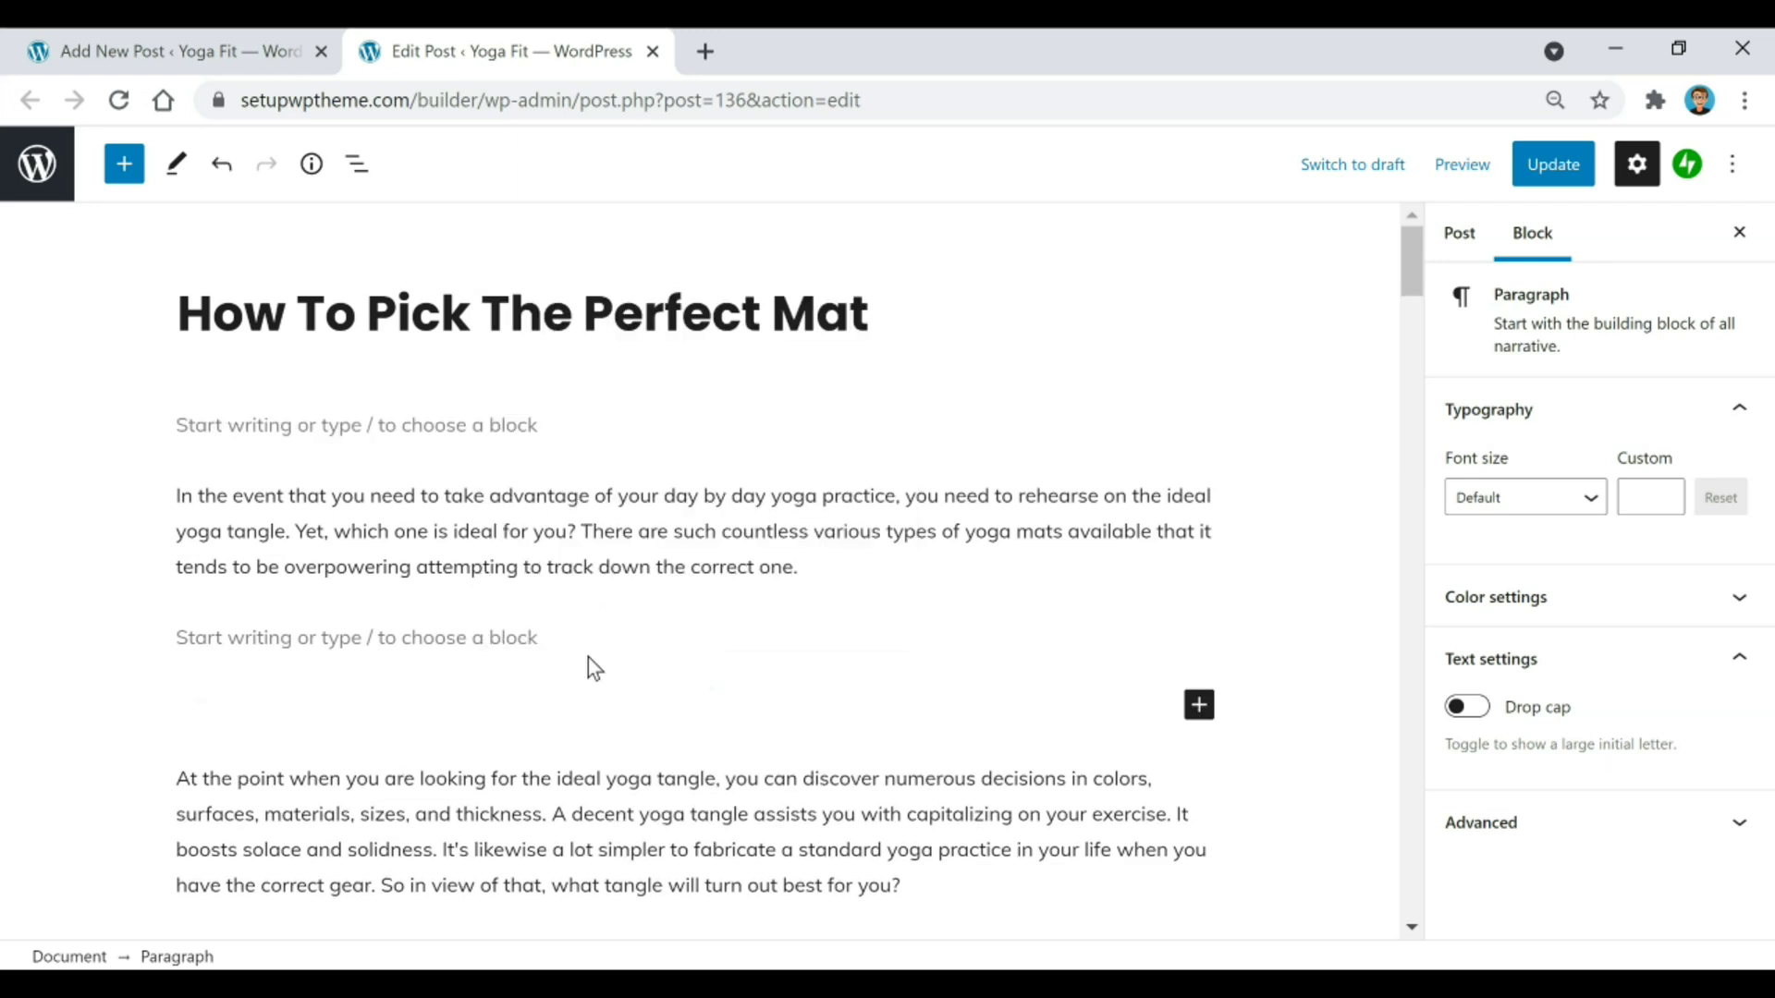
pyautogui.write('jfgg')
pyautogui.scroll(-2, 440, 697)
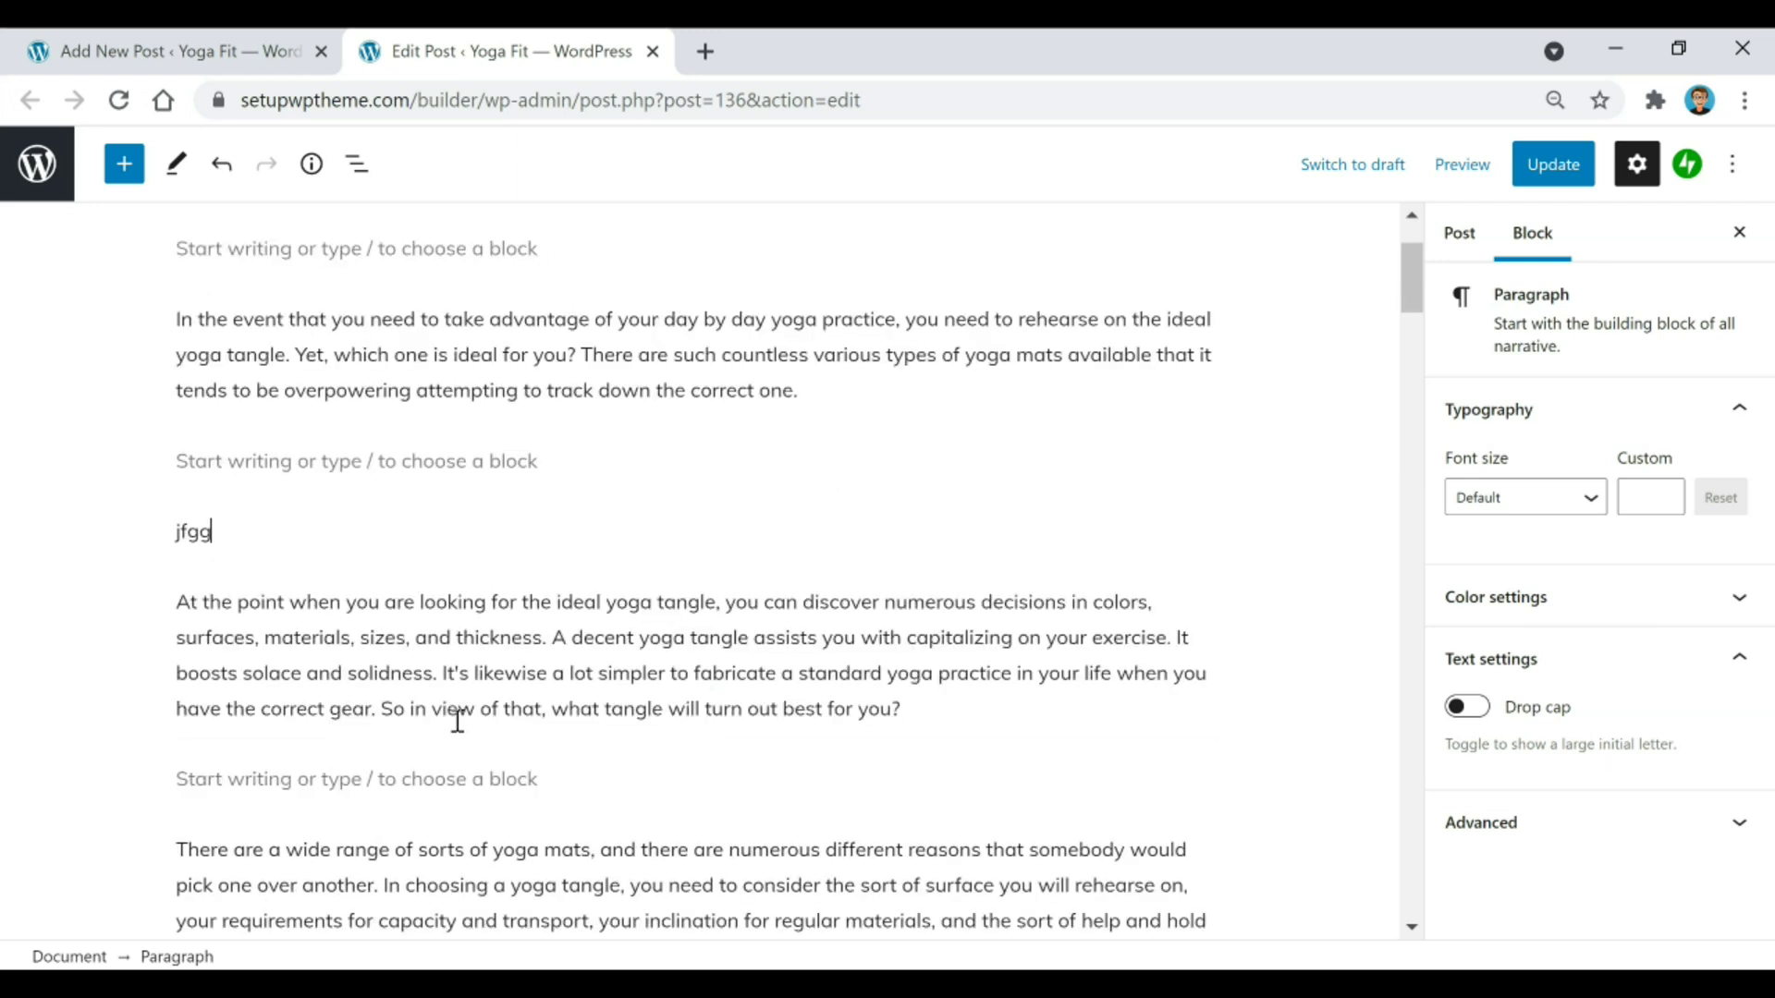
pyautogui.write('g')
pyautogui.press('BackSpace')
pyautogui.press('BackSpace')
pyautogui.press('BackSpace')
pyautogui.press('BackSpace')
pyautogui.press('BackSpace')
pyautogui.press('BackSpace')
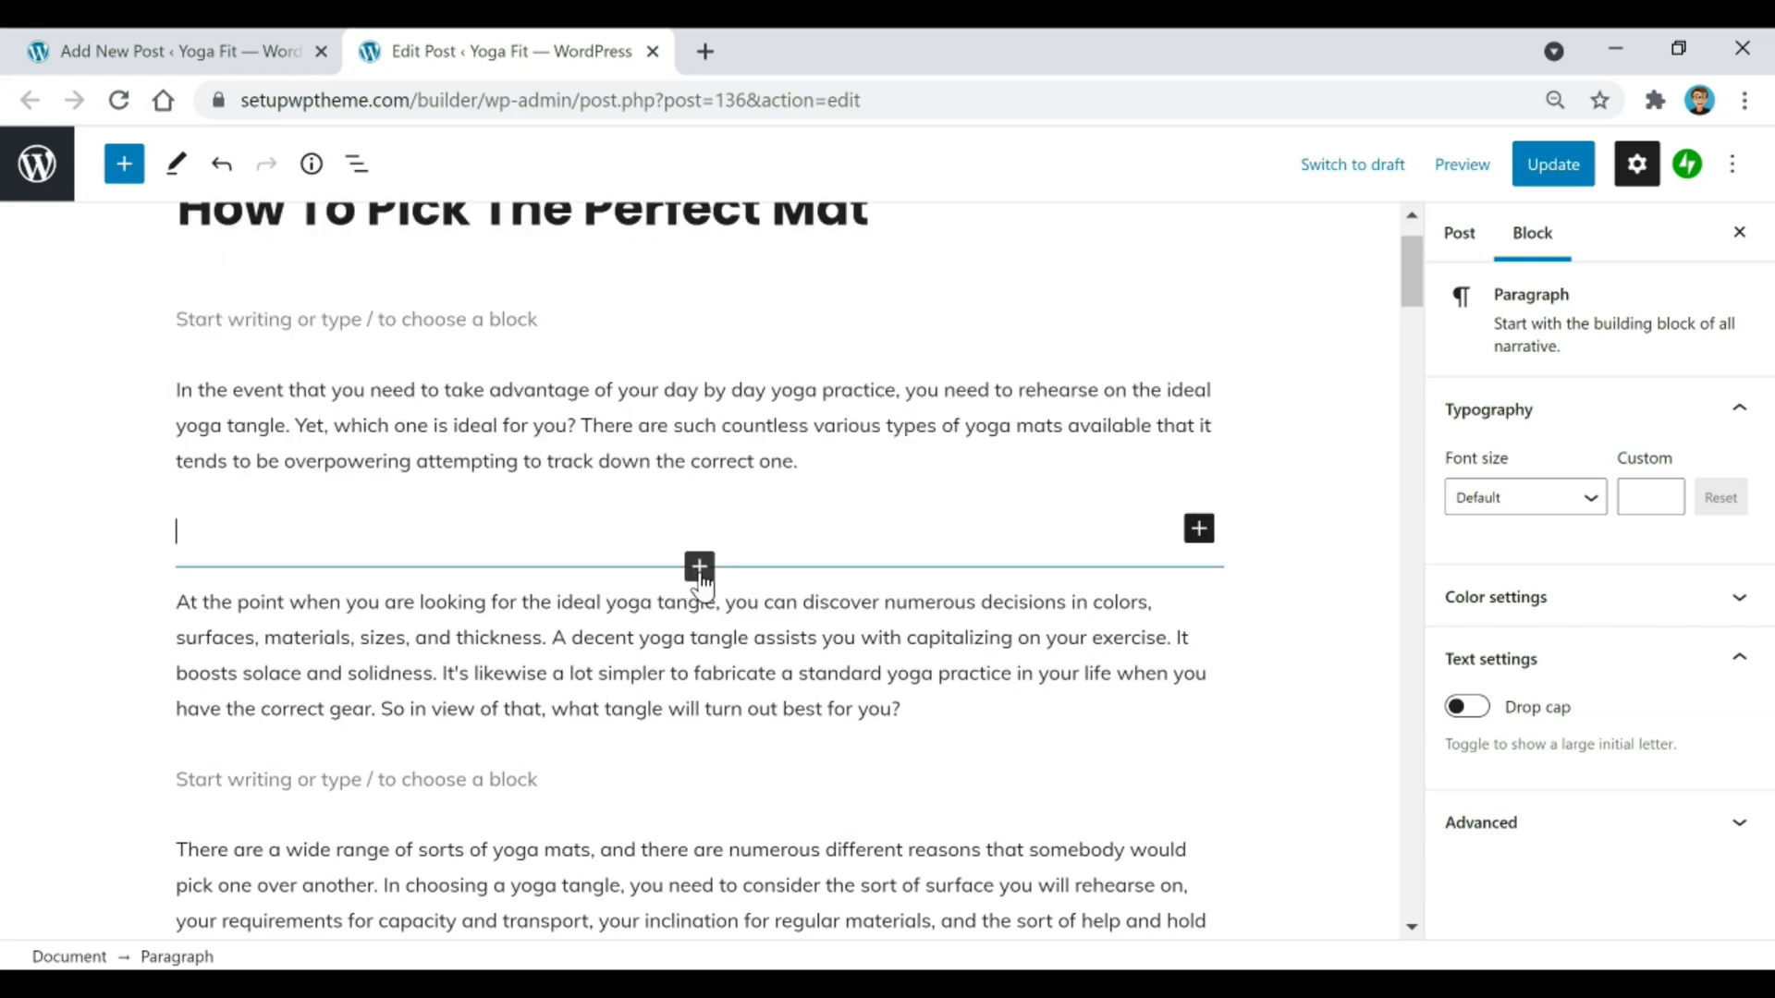
pyautogui.click(700, 567)
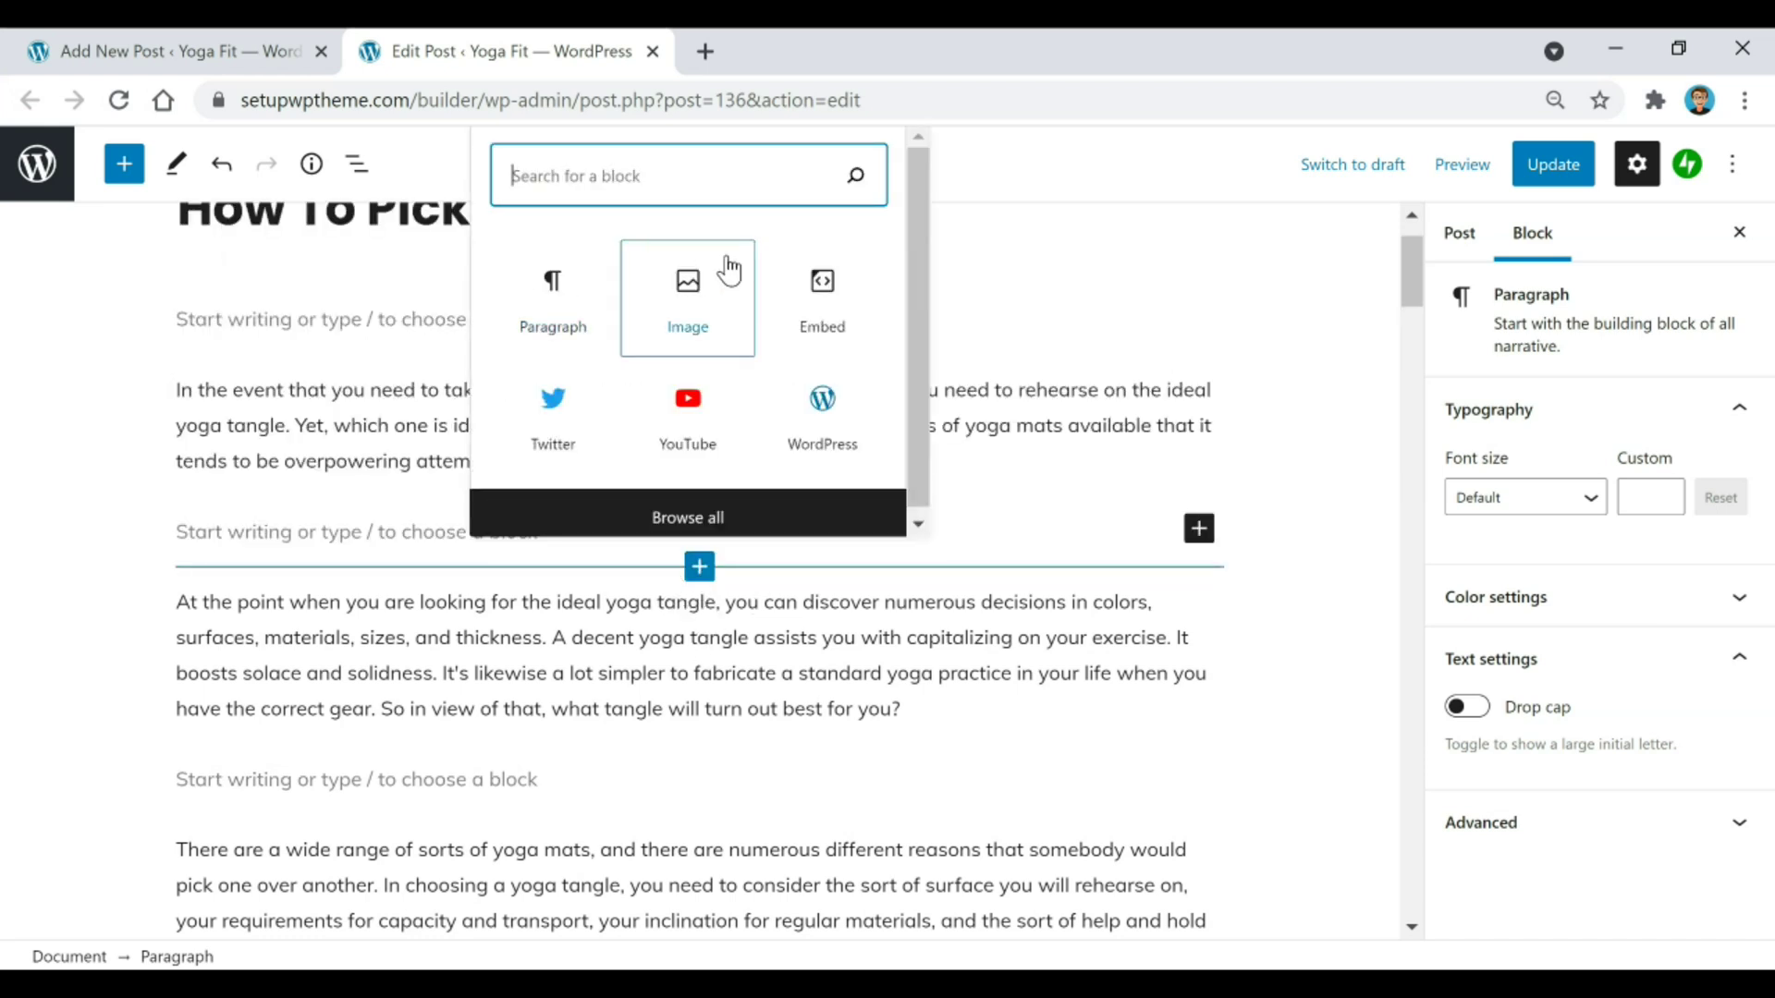
# Step: Insert the beach yoga photo from the Media Library after the opening paragraph
pyautogui.click(689, 303)
pyautogui.click(689, 303)
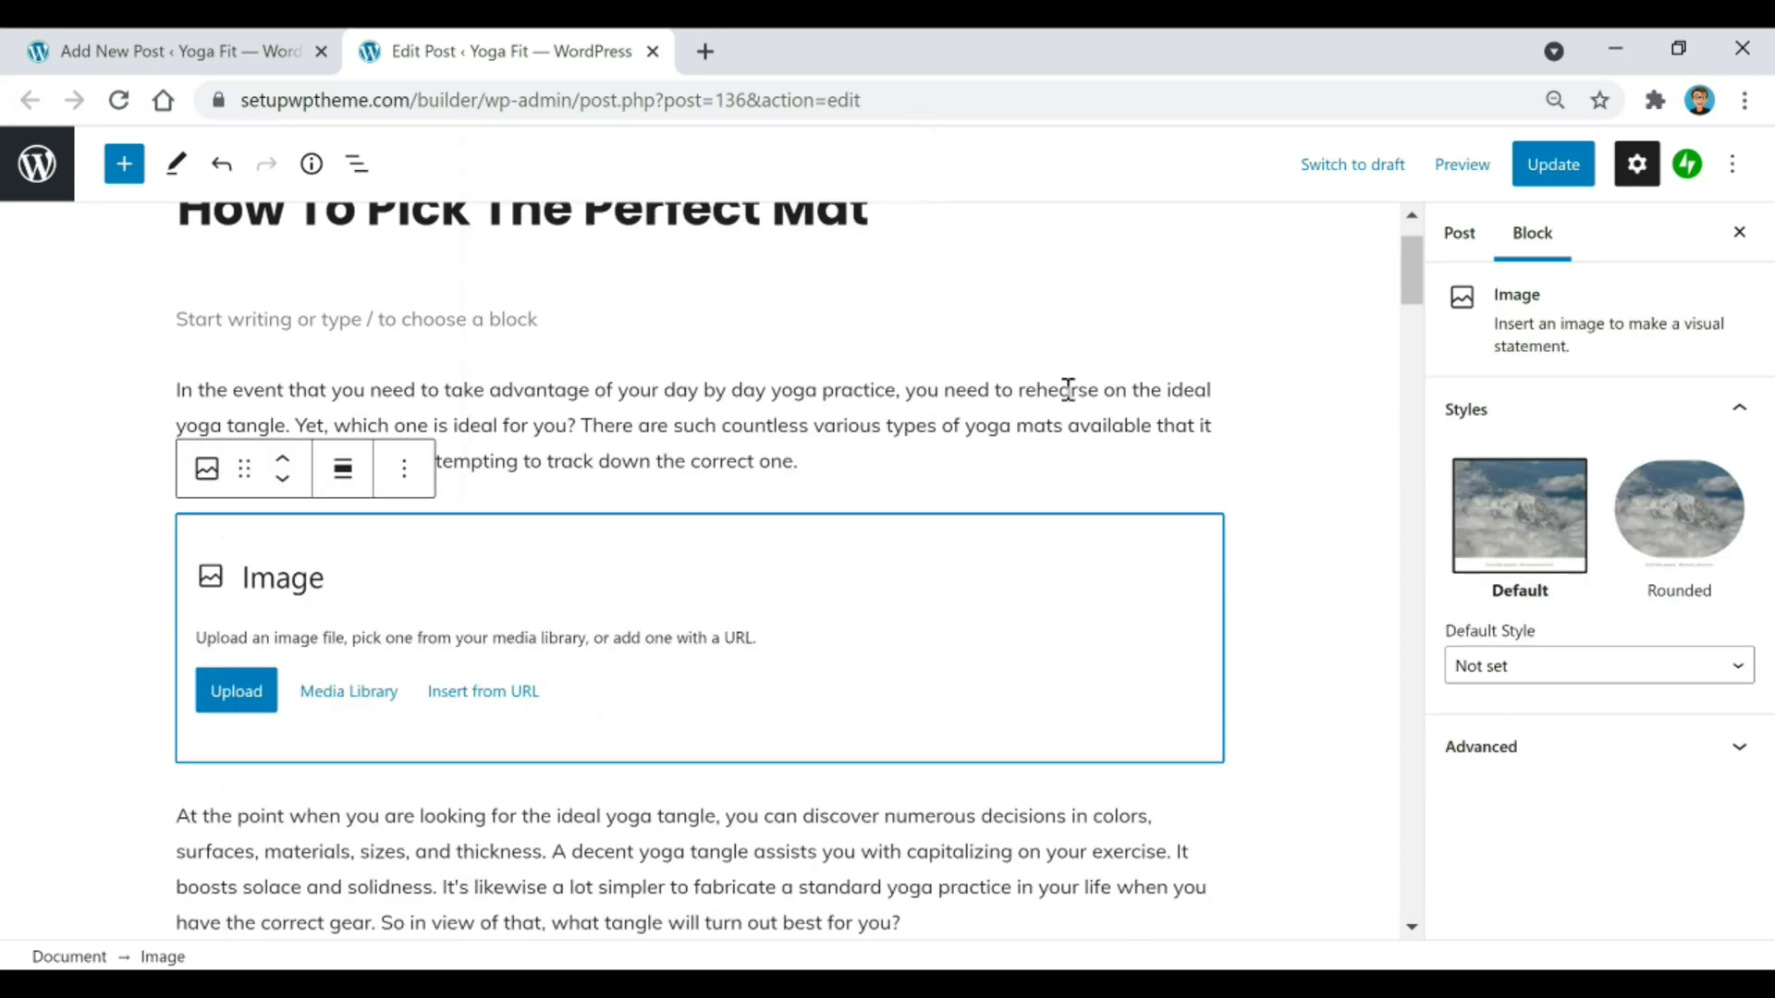
pyautogui.scroll(-15, 847, 484)
pyautogui.scroll(15, 778, 534)
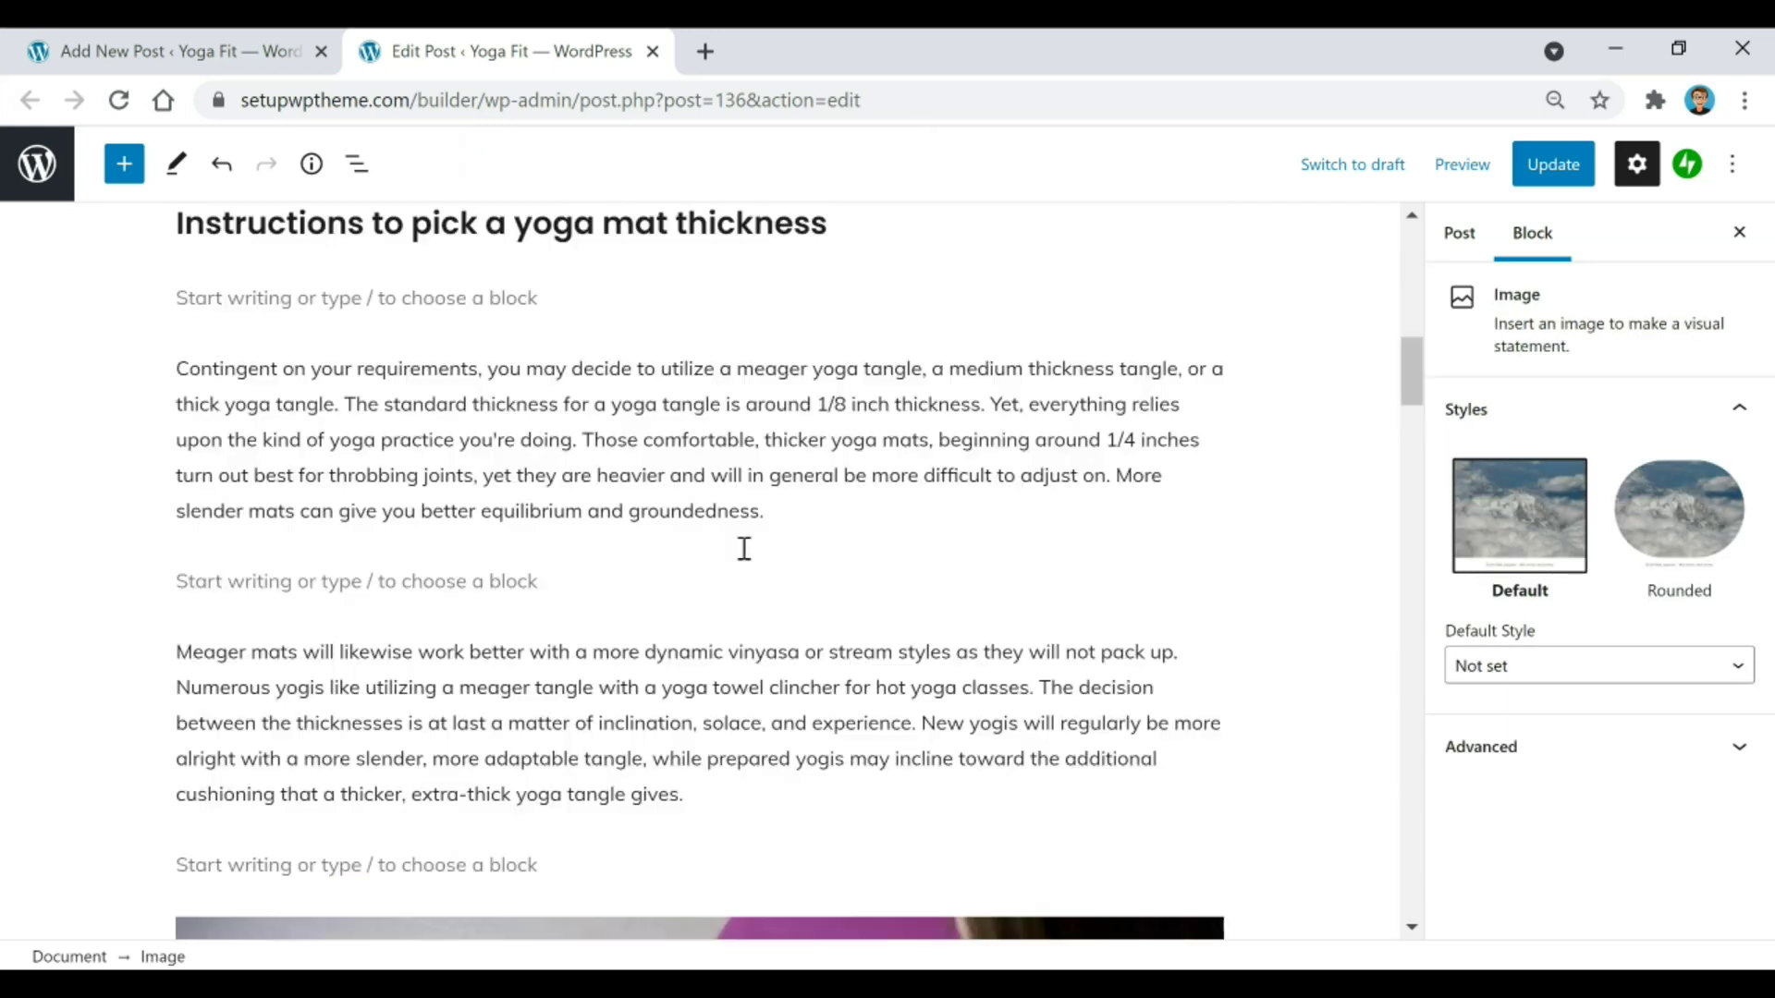
pyautogui.scroll(-2, 915, 553)
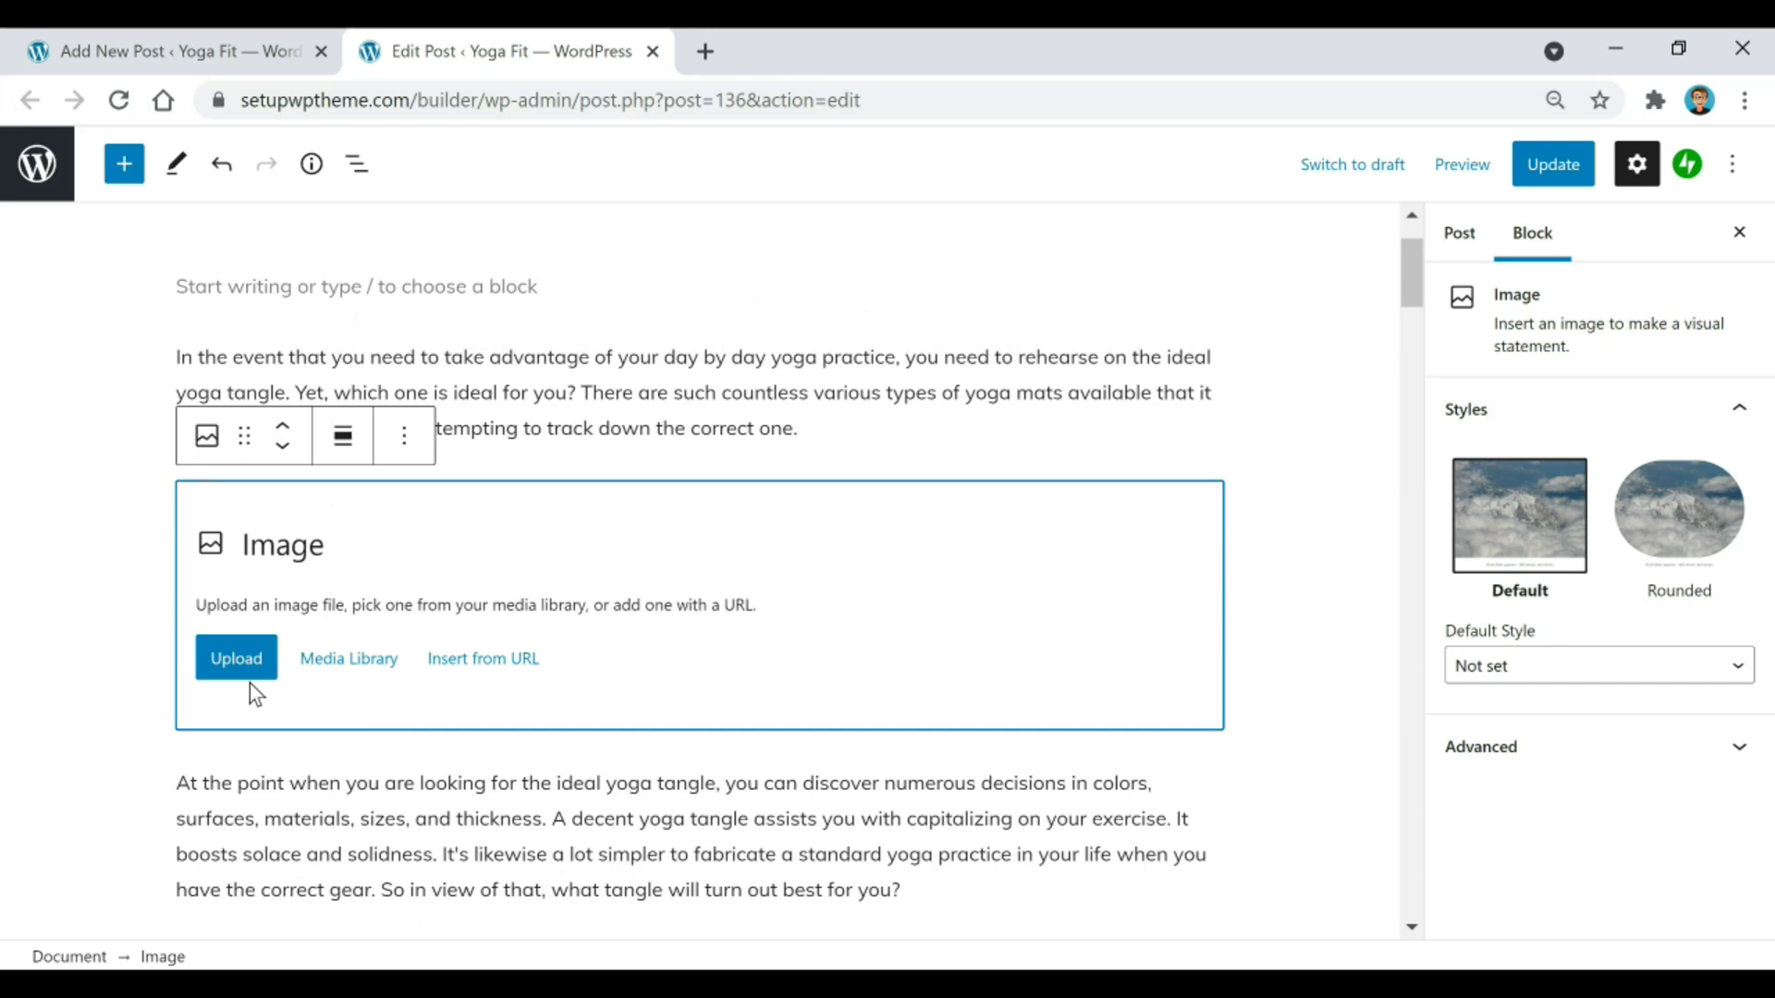
pyautogui.click(225, 675)
pyautogui.click(351, 665)
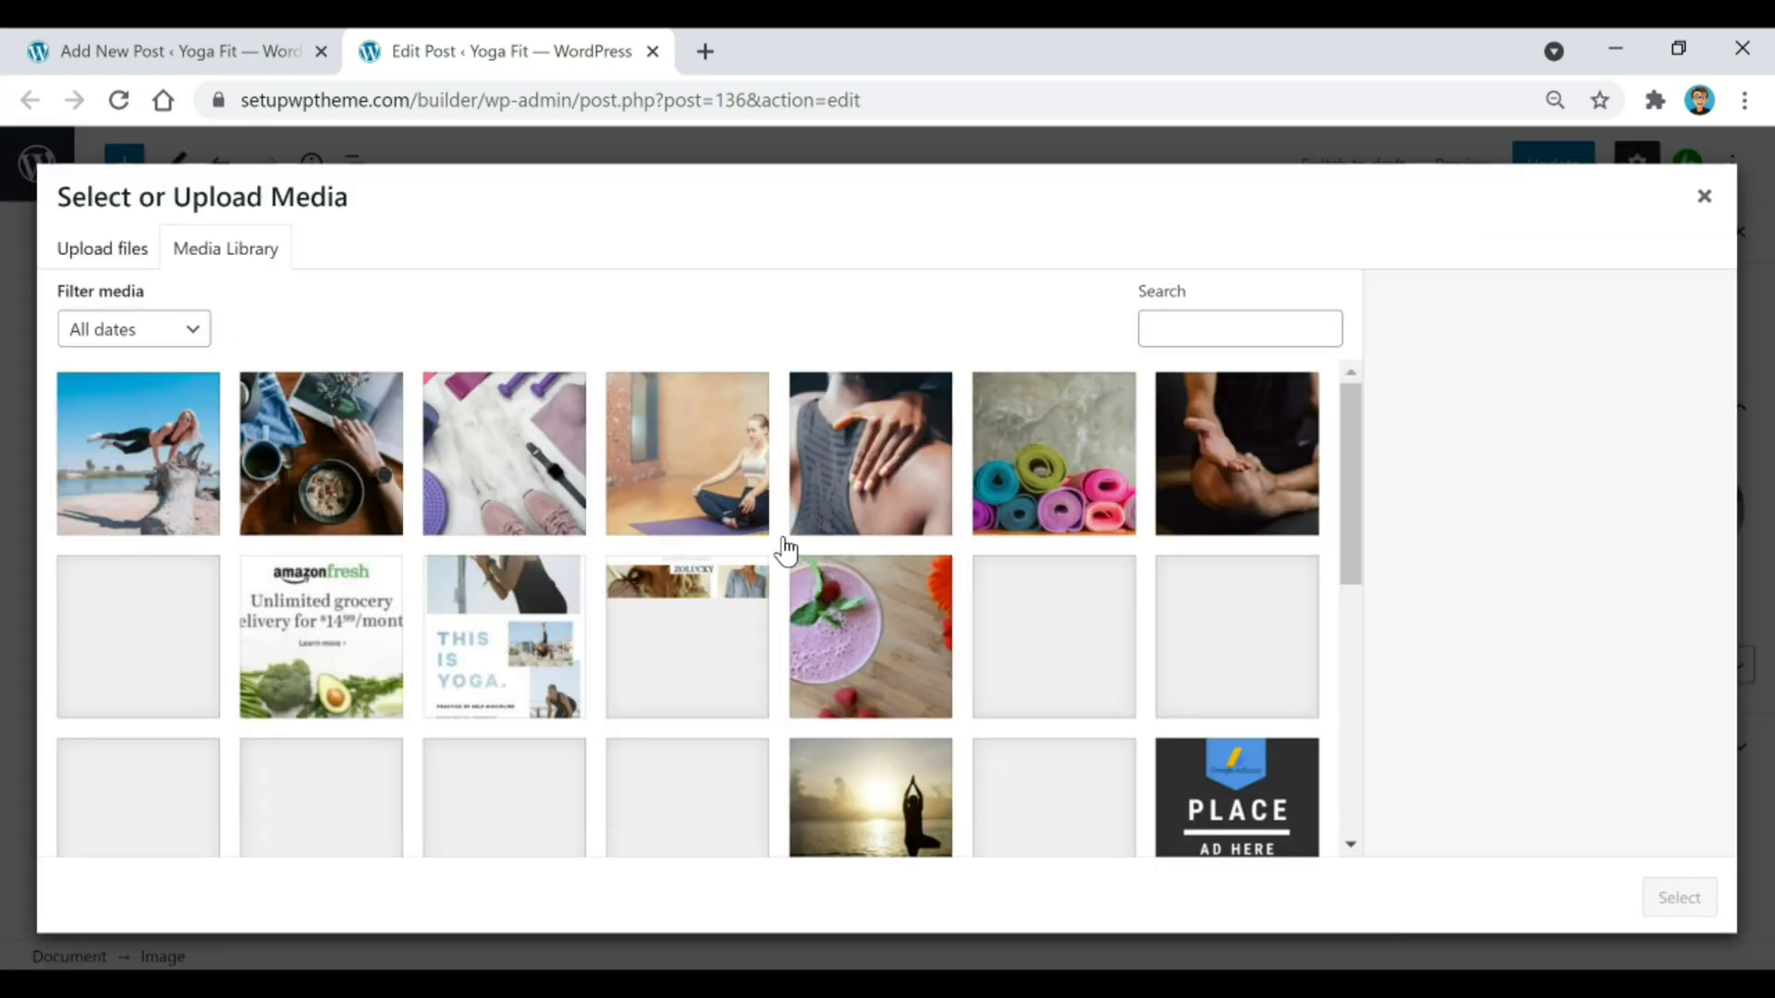
pyautogui.click(136, 466)
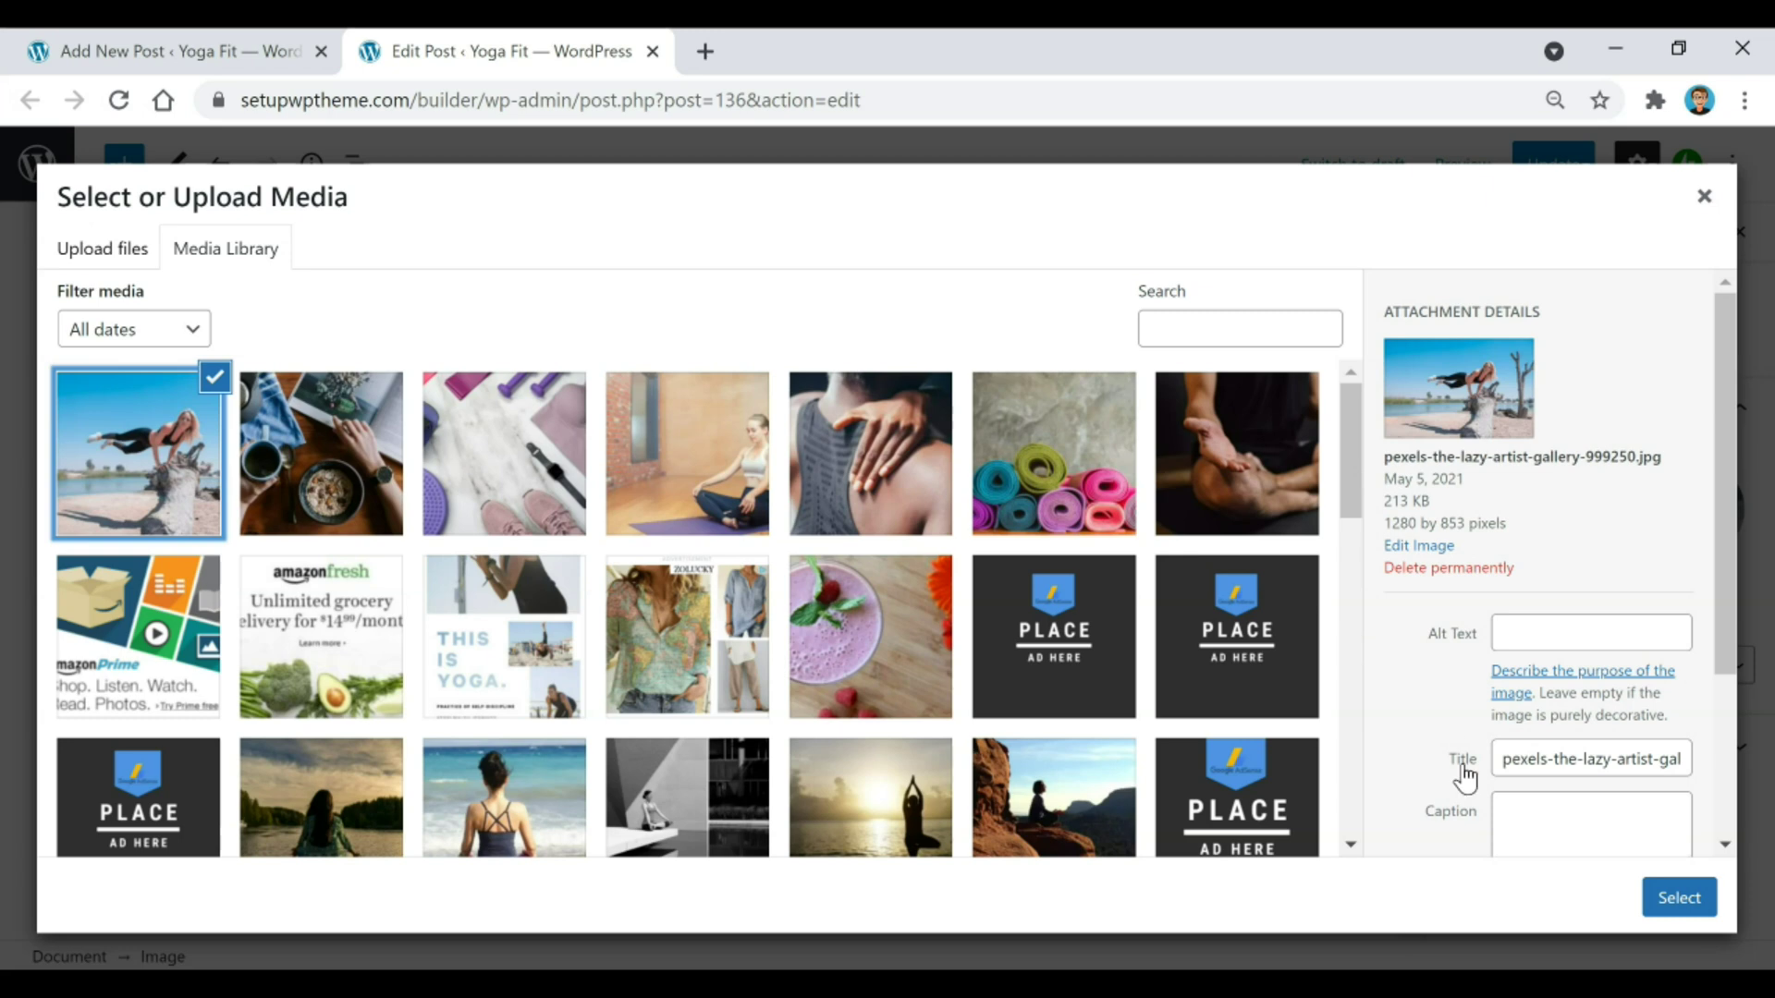
pyautogui.click(1680, 899)
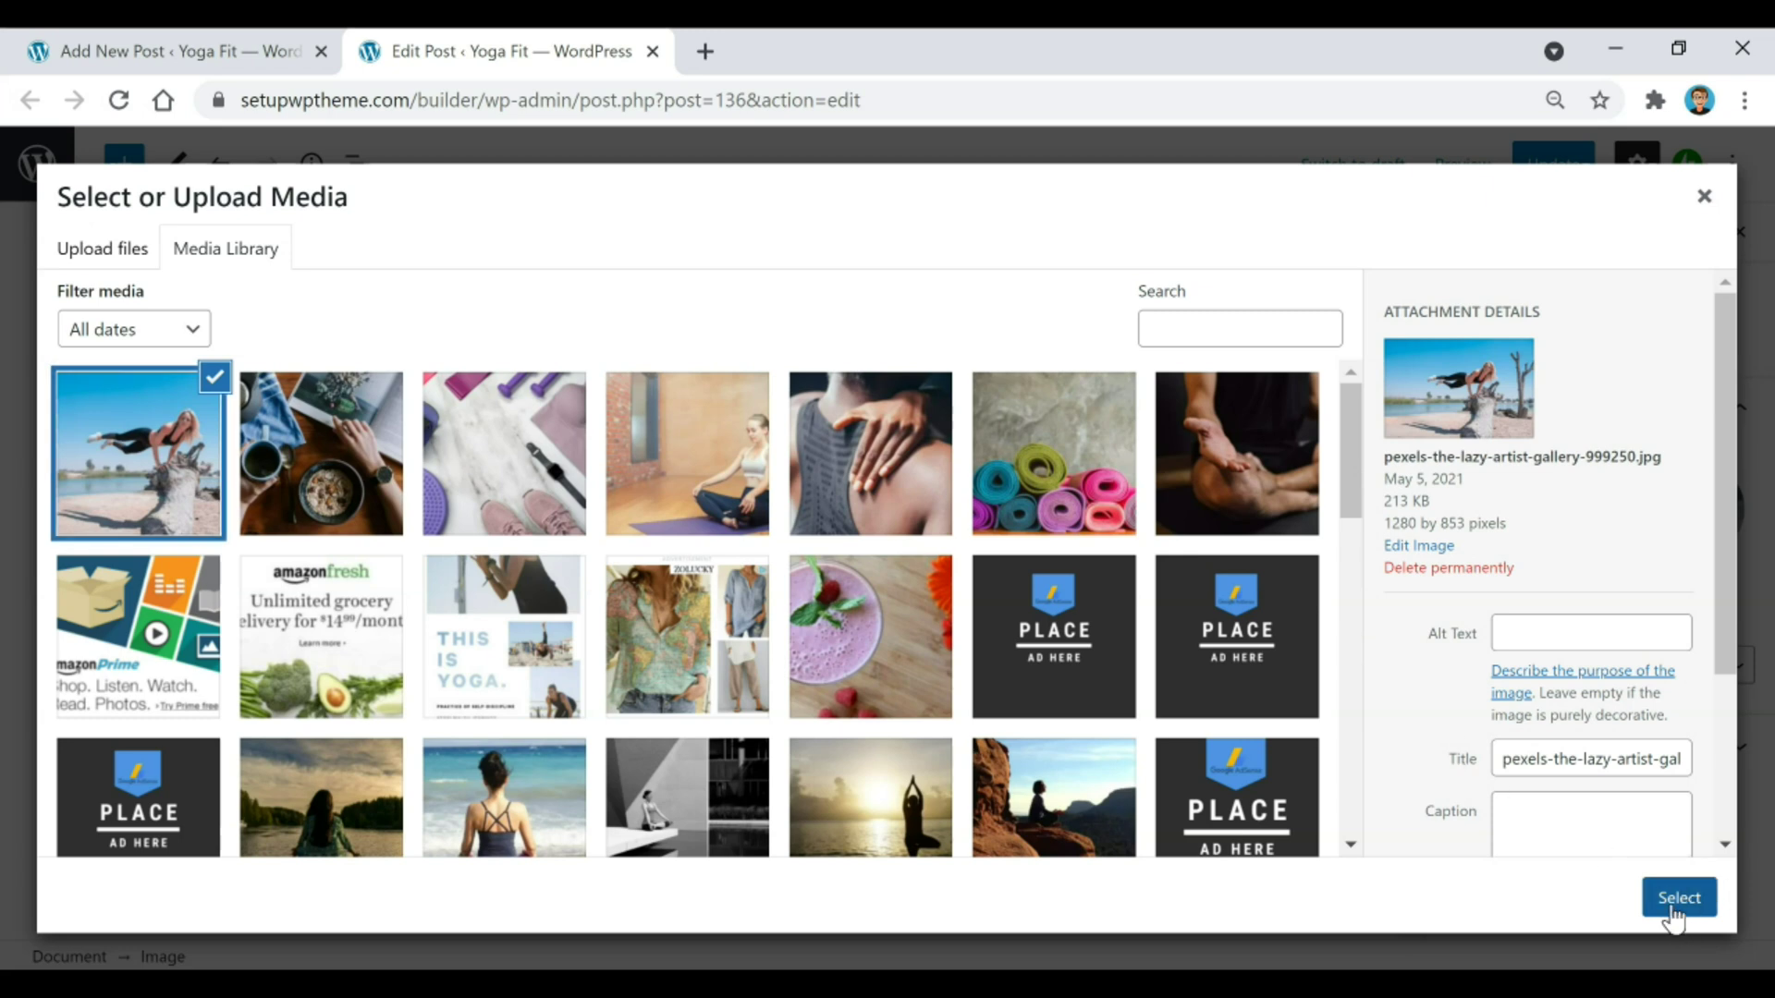
# Step: Delete the beach yoga photo block
pyautogui.scroll(4, 424, 686)
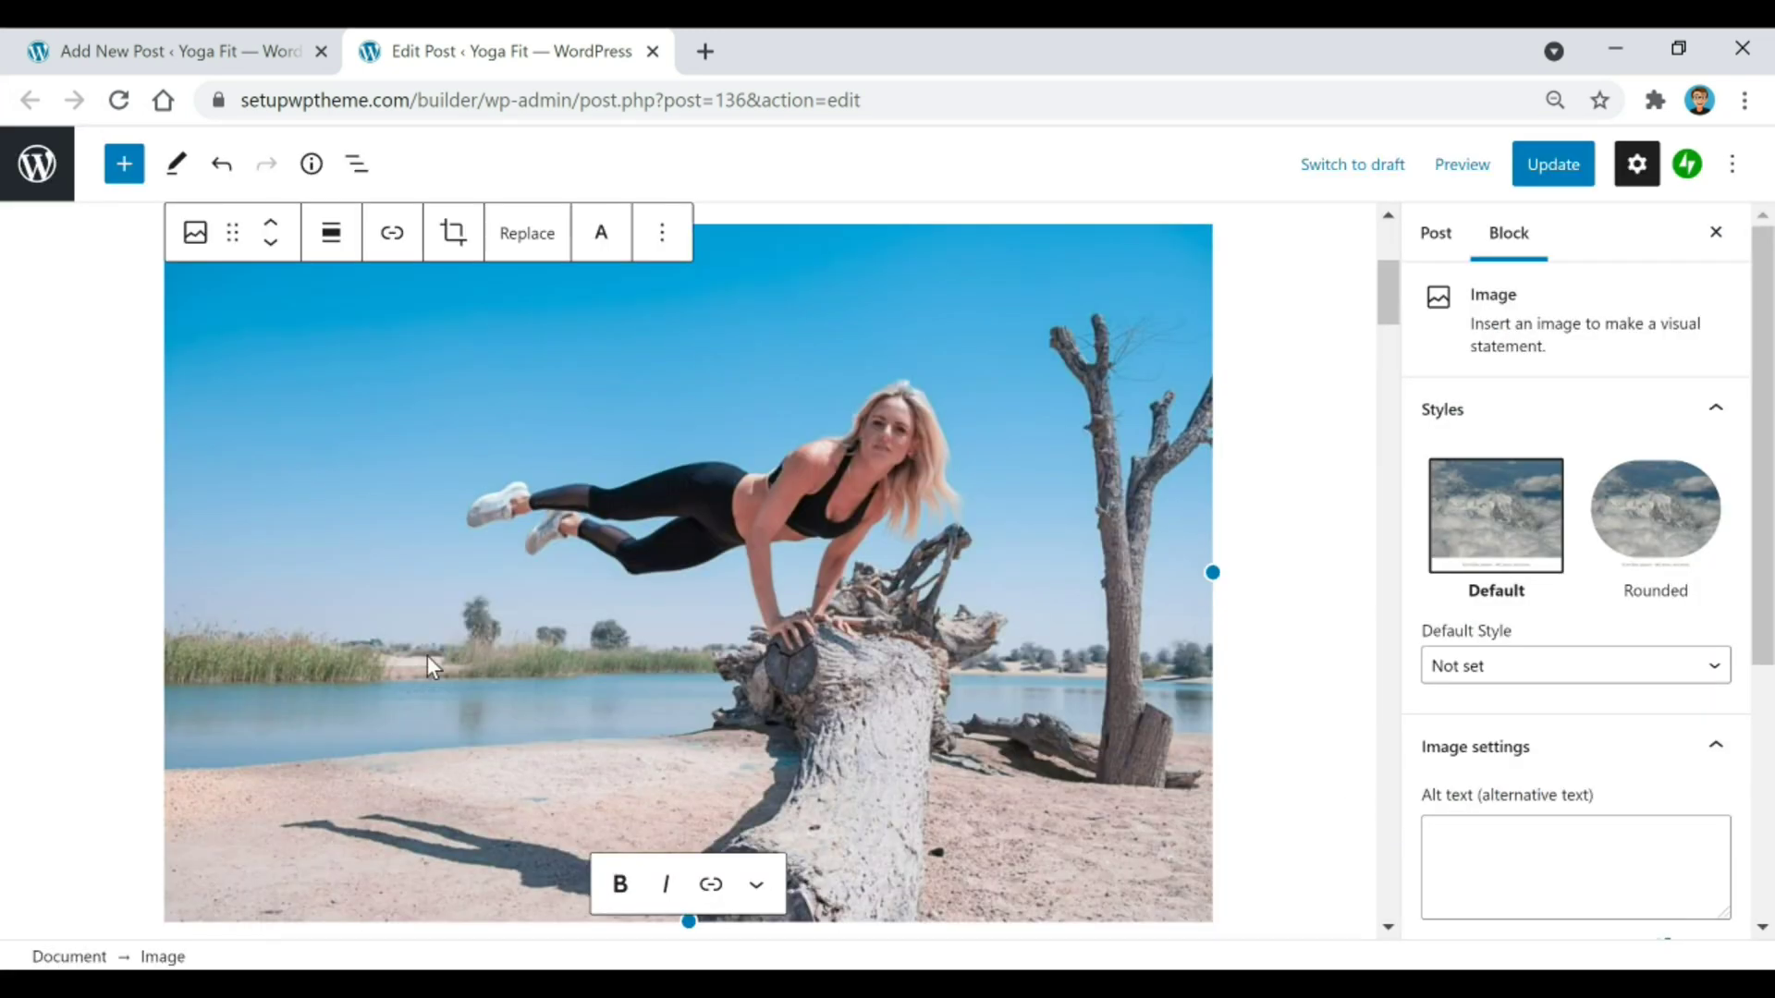
pyautogui.scroll(-2, 999, 511)
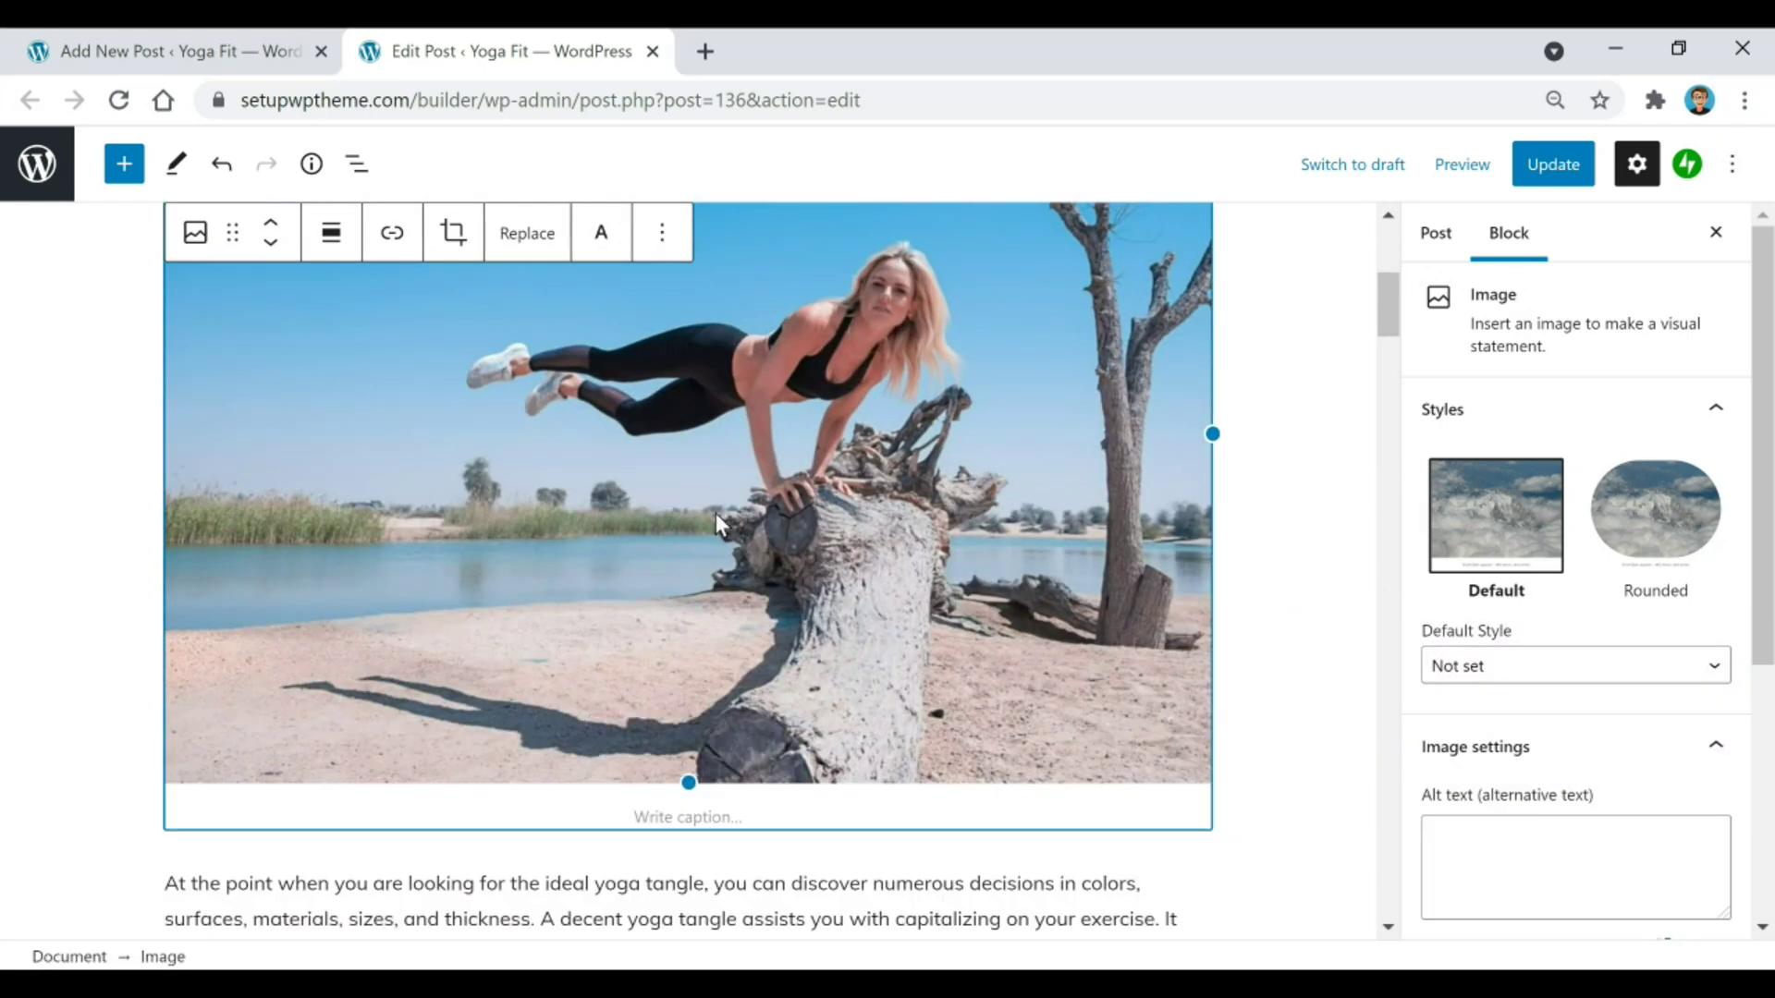
pyautogui.press('Delete')
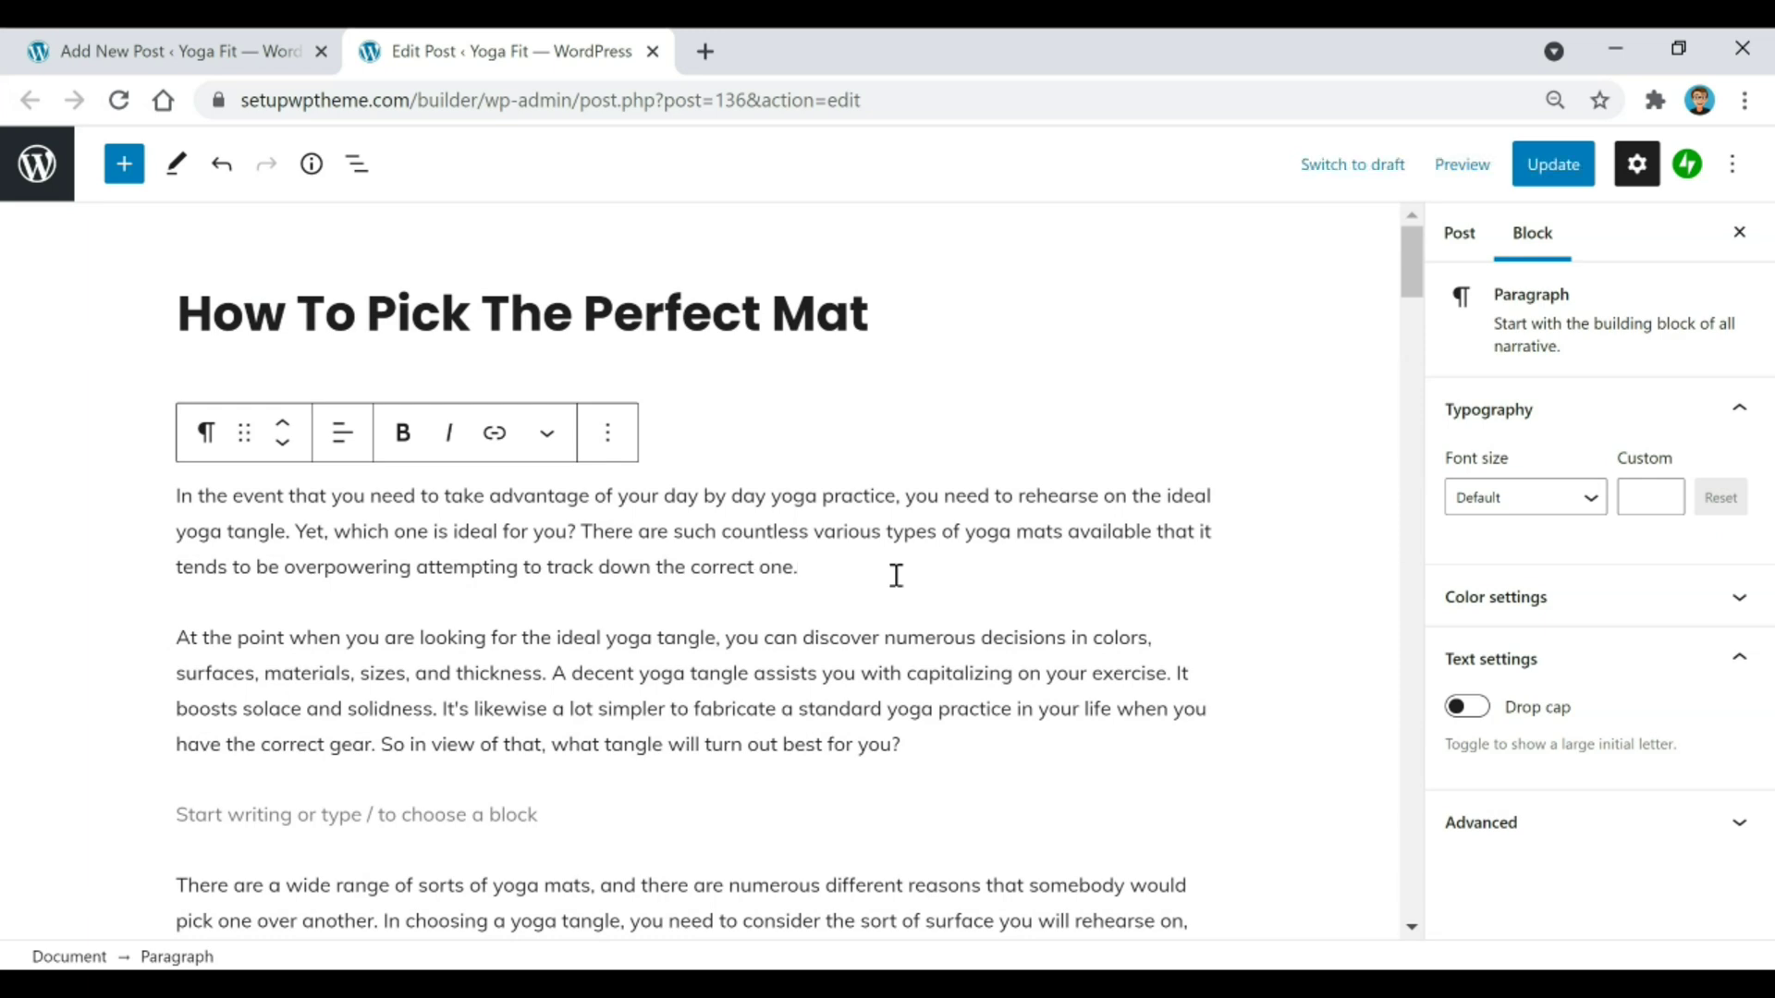
pyautogui.scroll(-5, 896, 575)
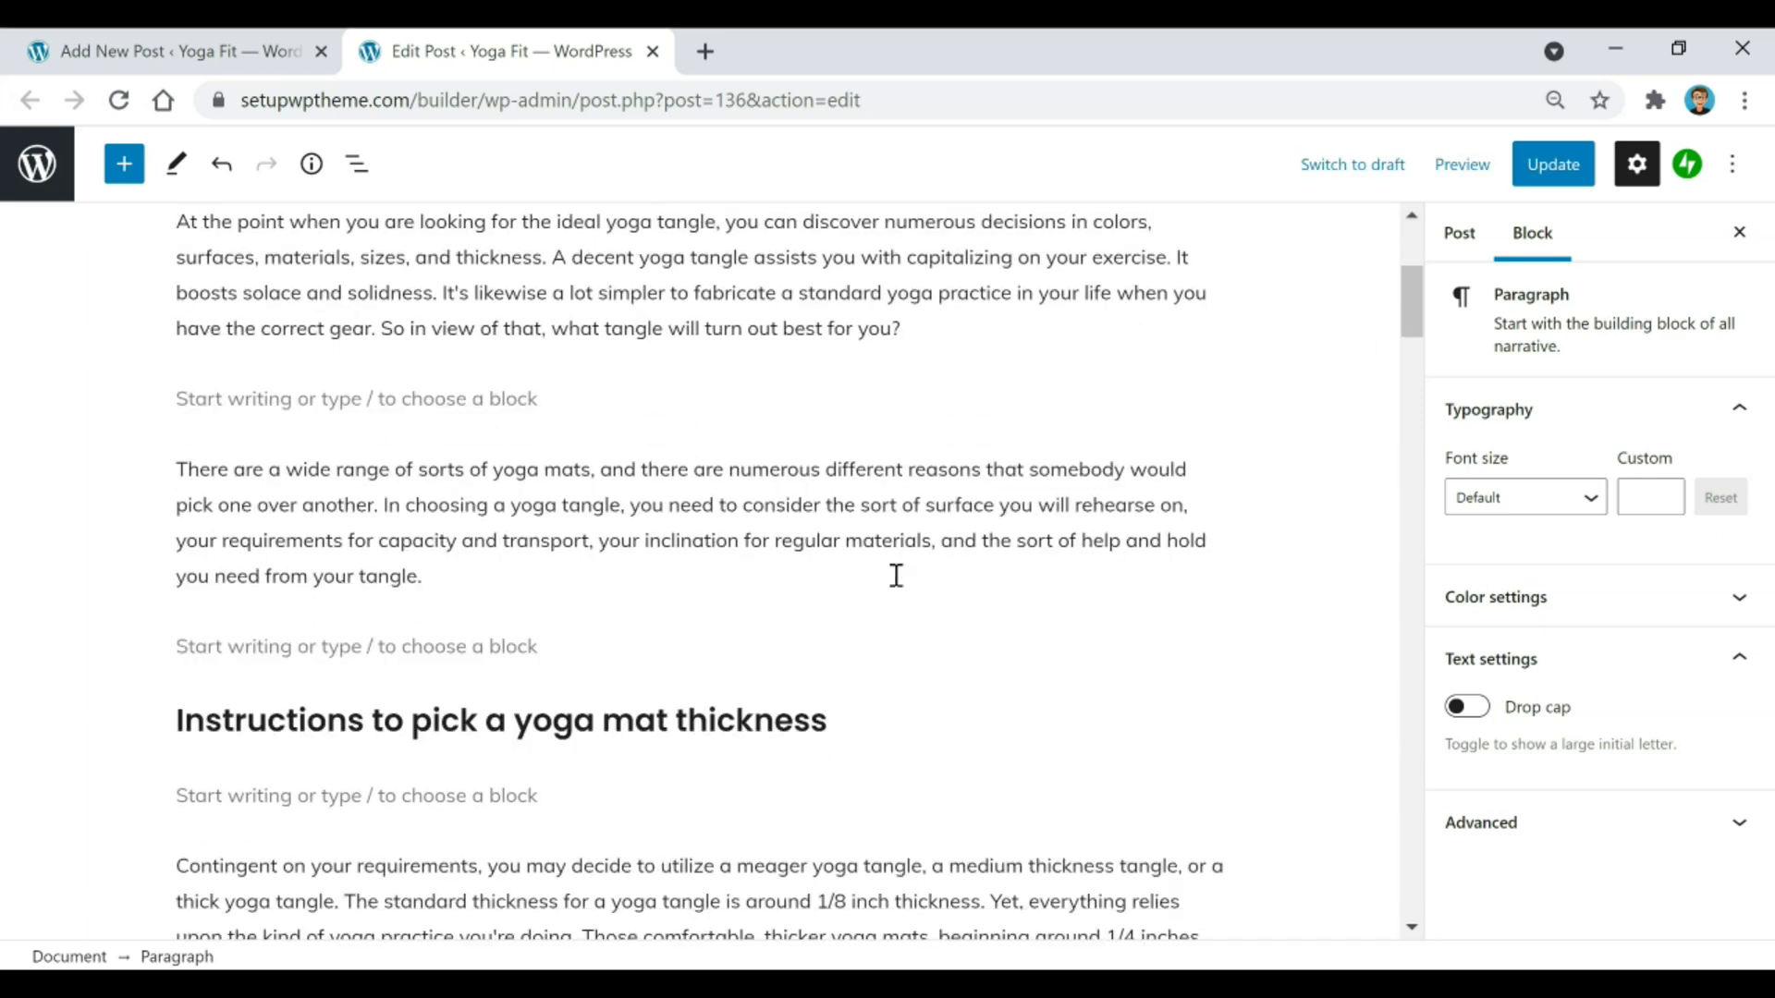
pyautogui.scroll(-8, 896, 575)
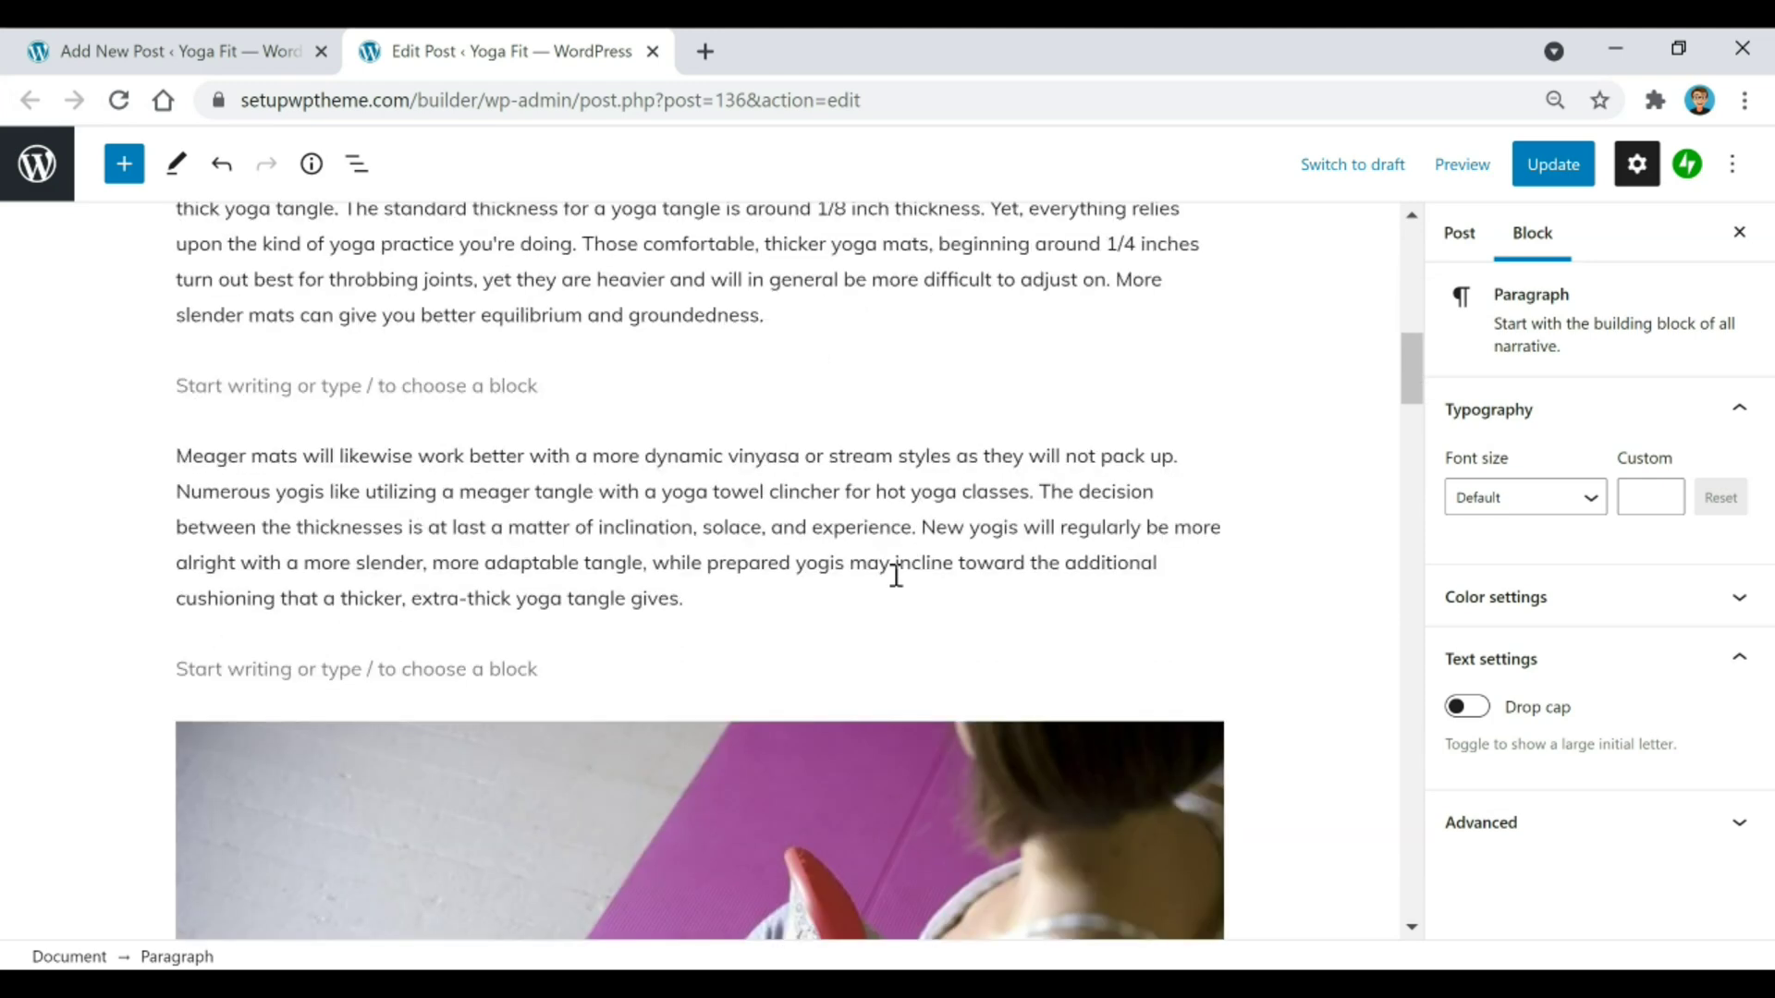
pyautogui.scroll(-3, 753, 515)
pyautogui.scroll(-2, 846, 578)
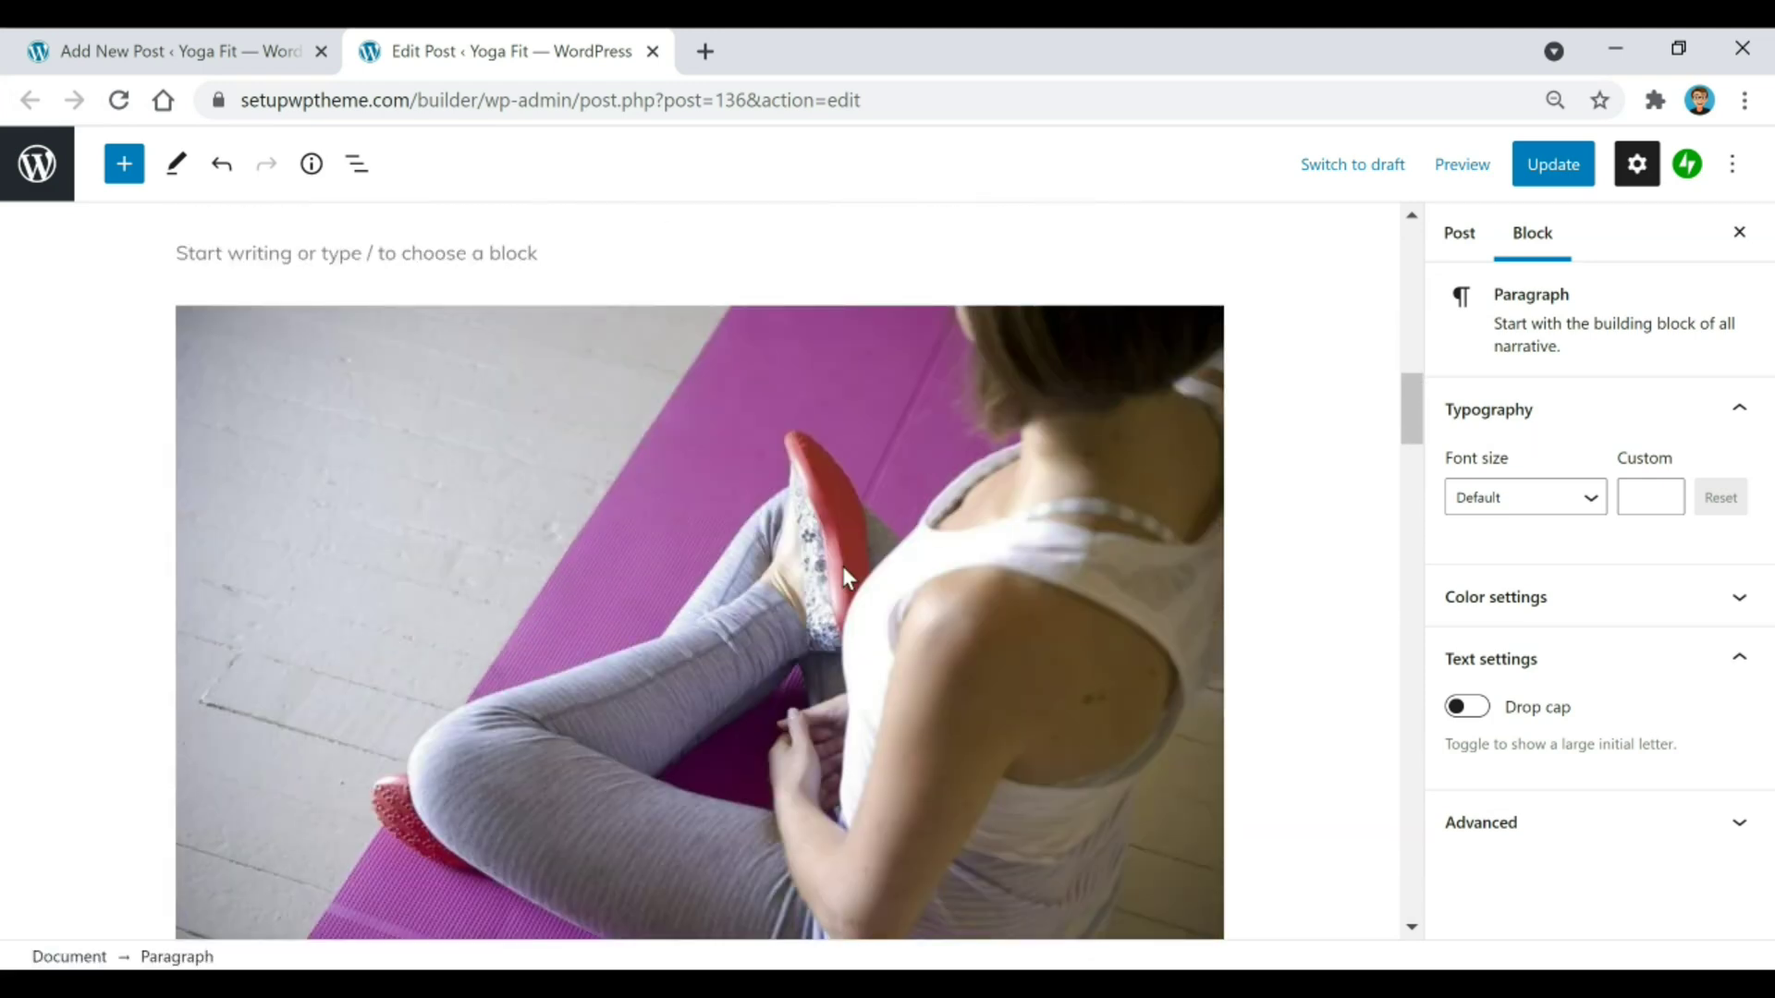
pyautogui.click(739, 545)
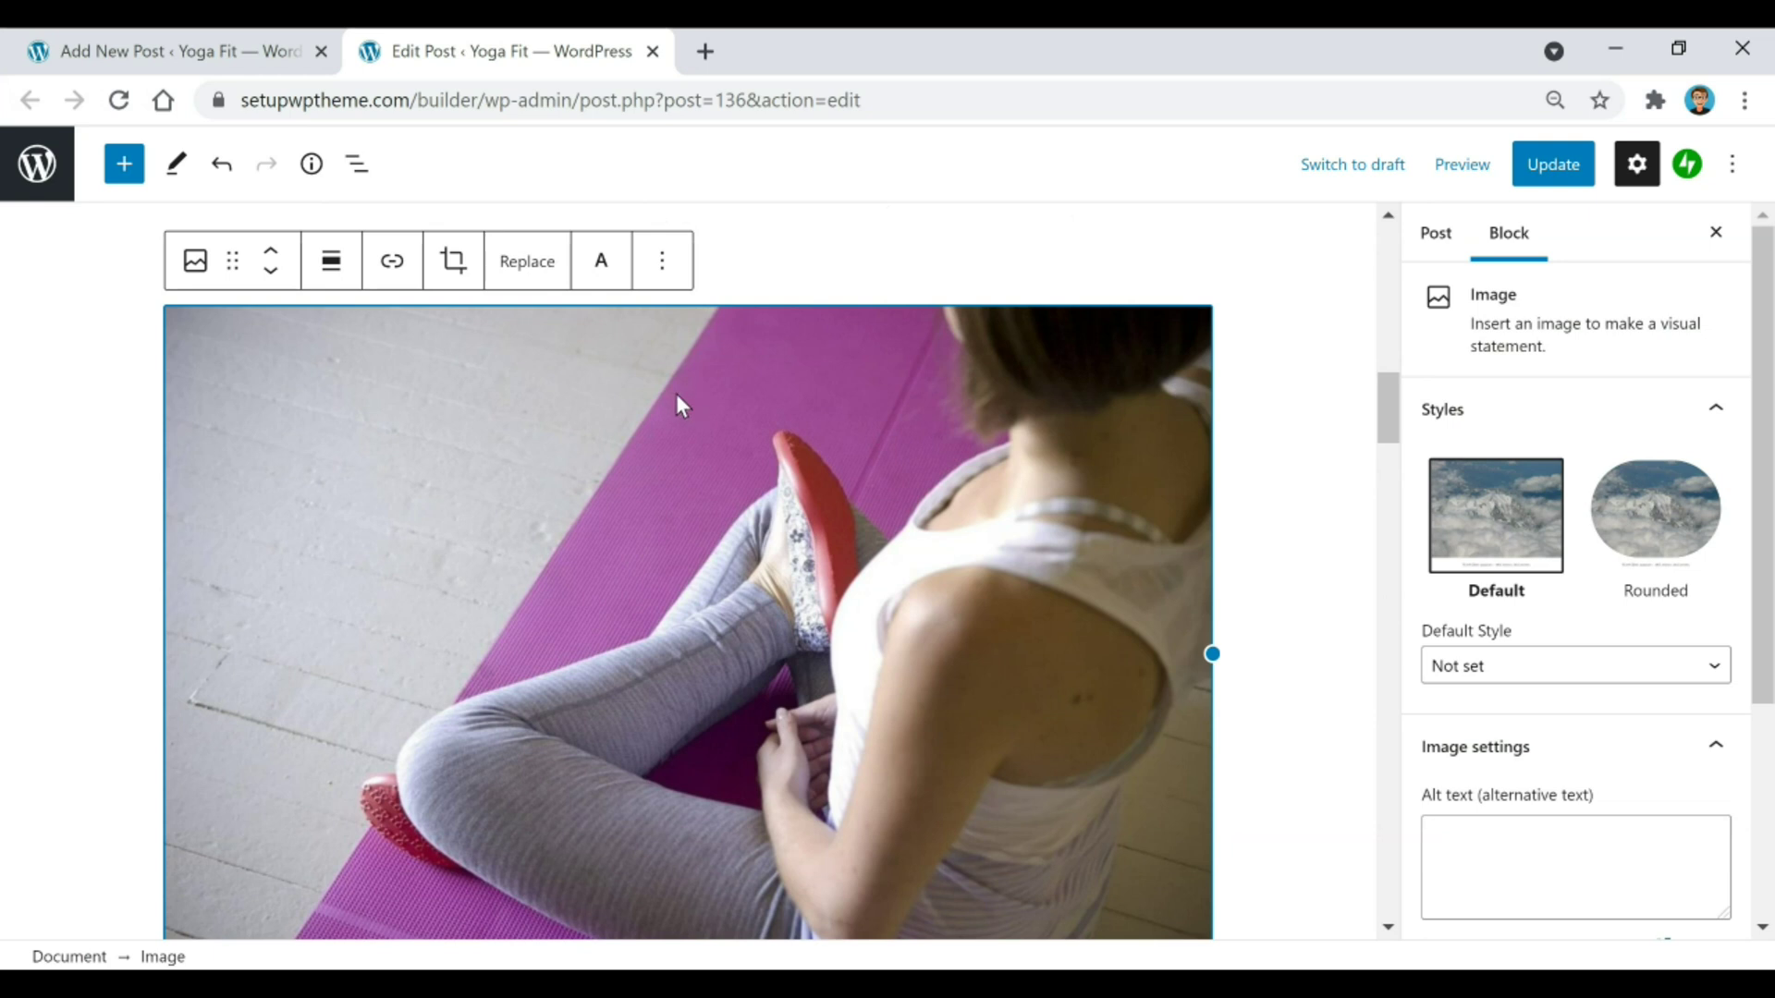
pyautogui.click(392, 278)
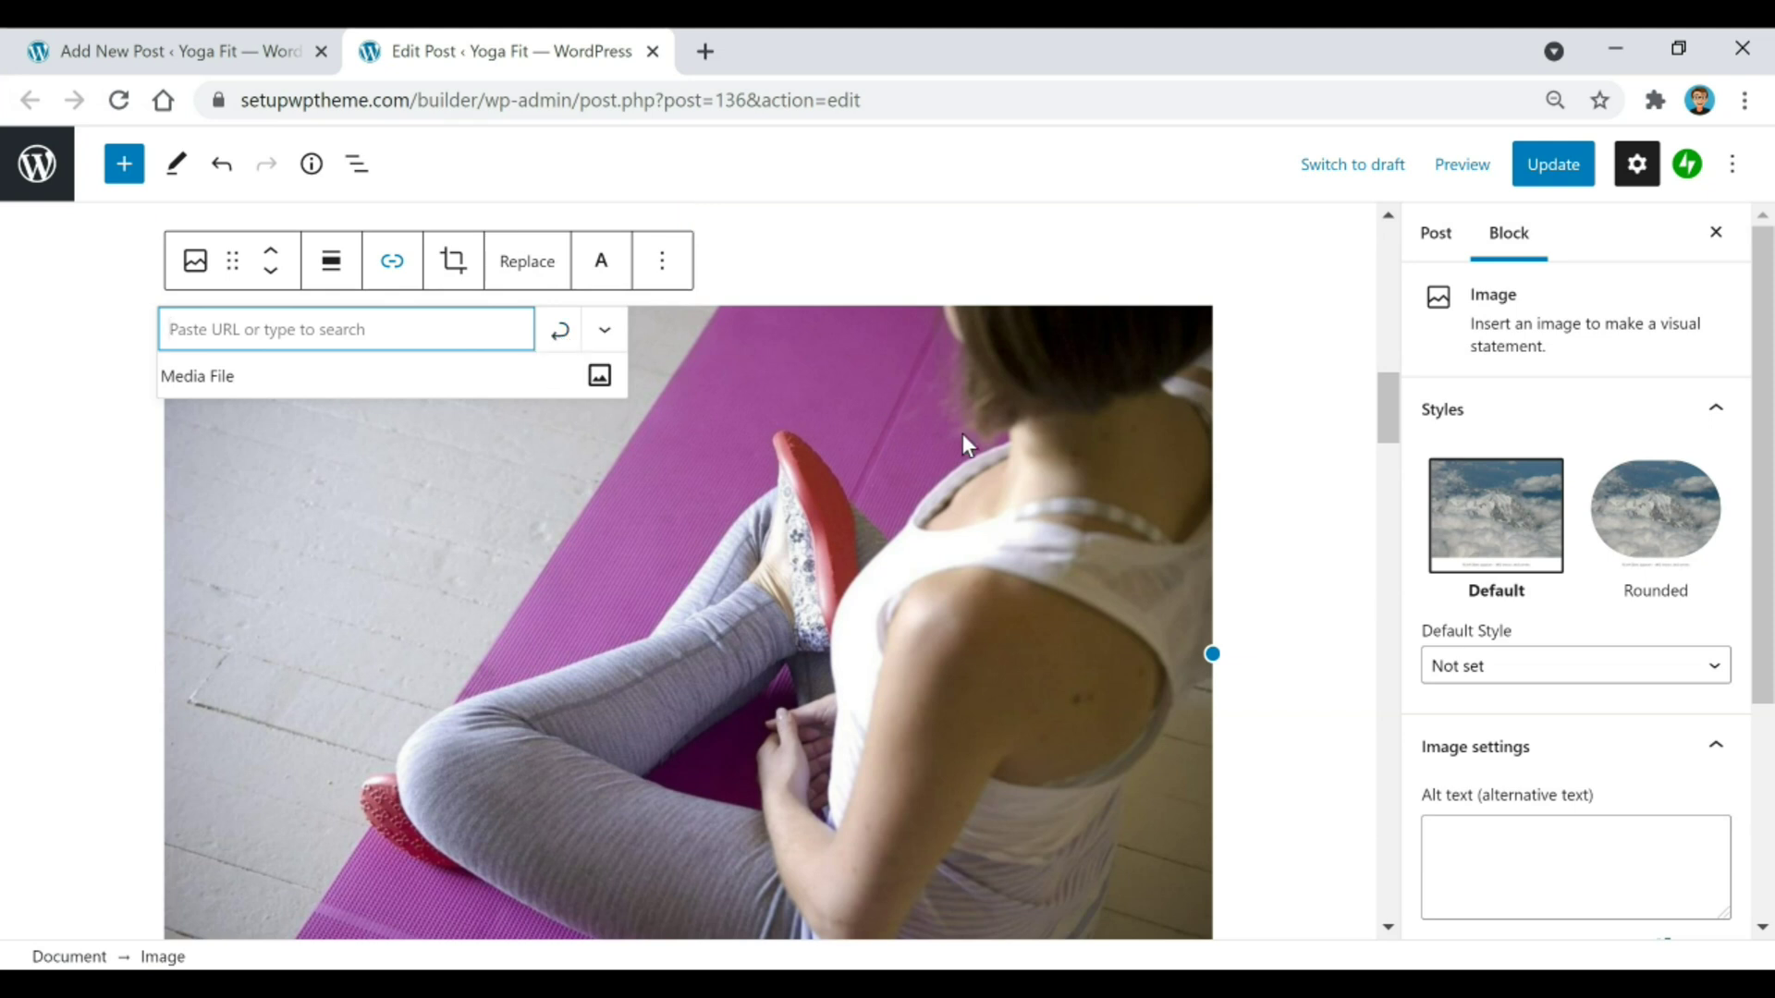
pyautogui.click(839, 251)
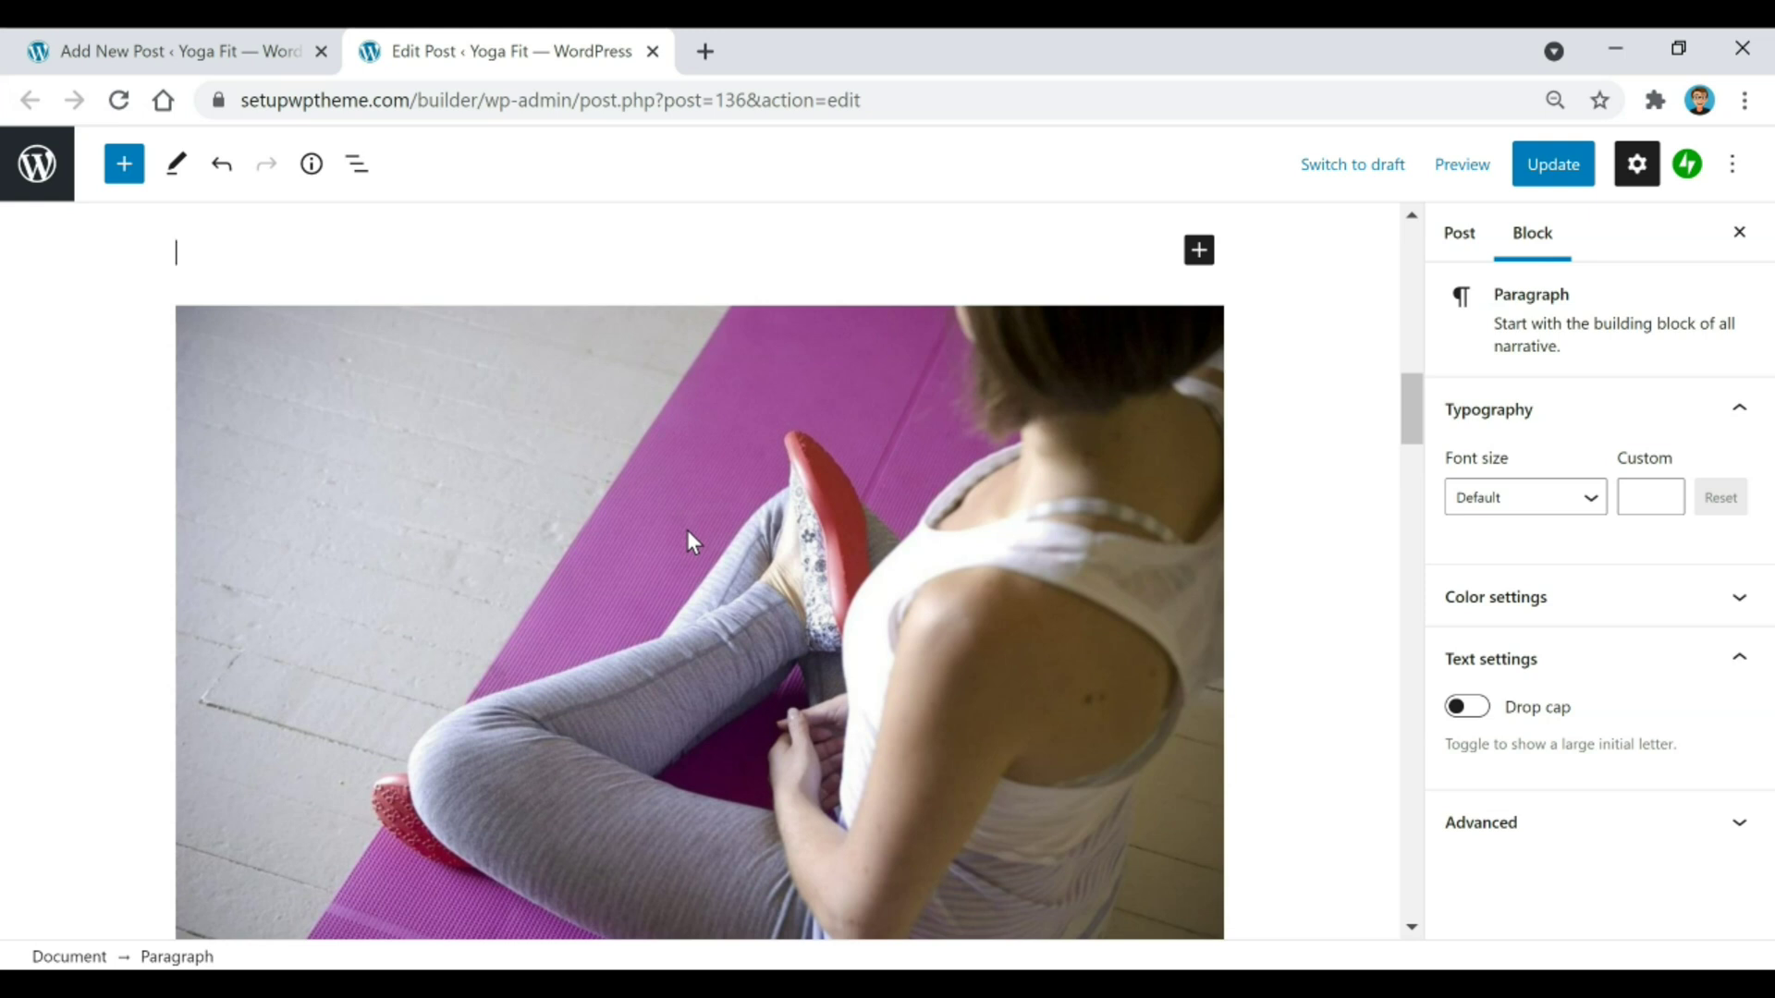
# Step: Show Post settings and scroll through Categories (Equipment, Yoga Mats), Tags and Featured image
pyautogui.click(1457, 236)
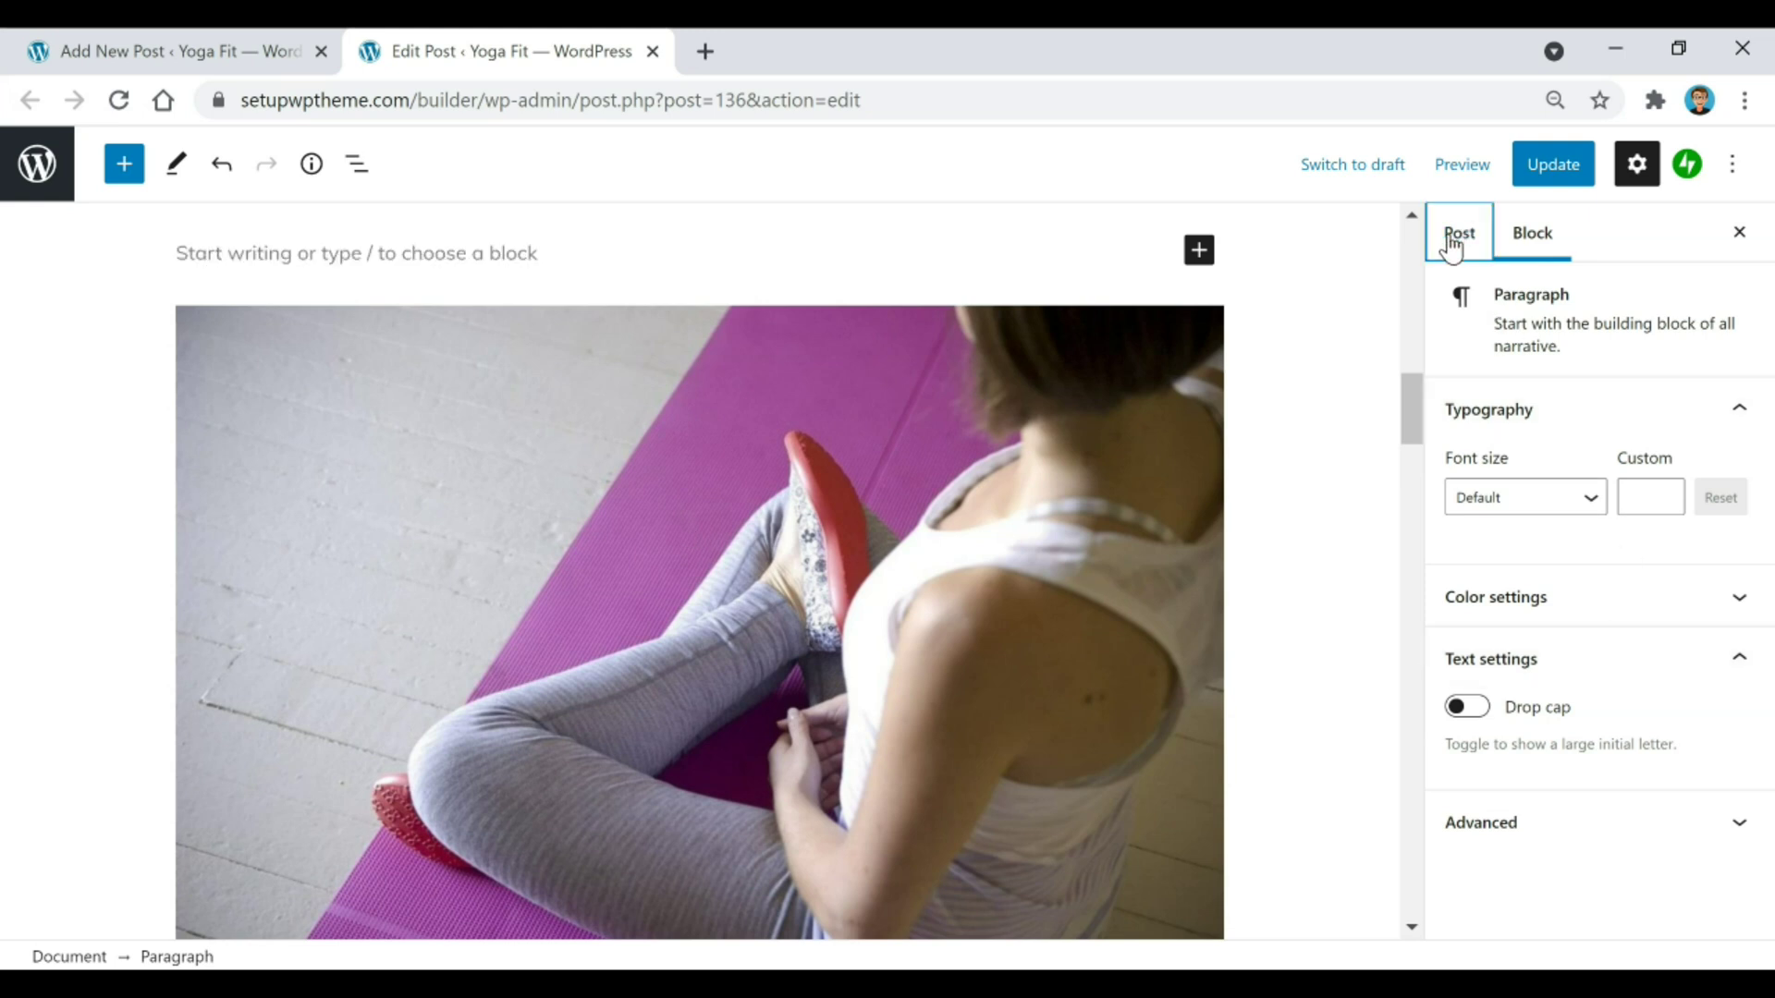
pyautogui.scroll(-6, 1645, 460)
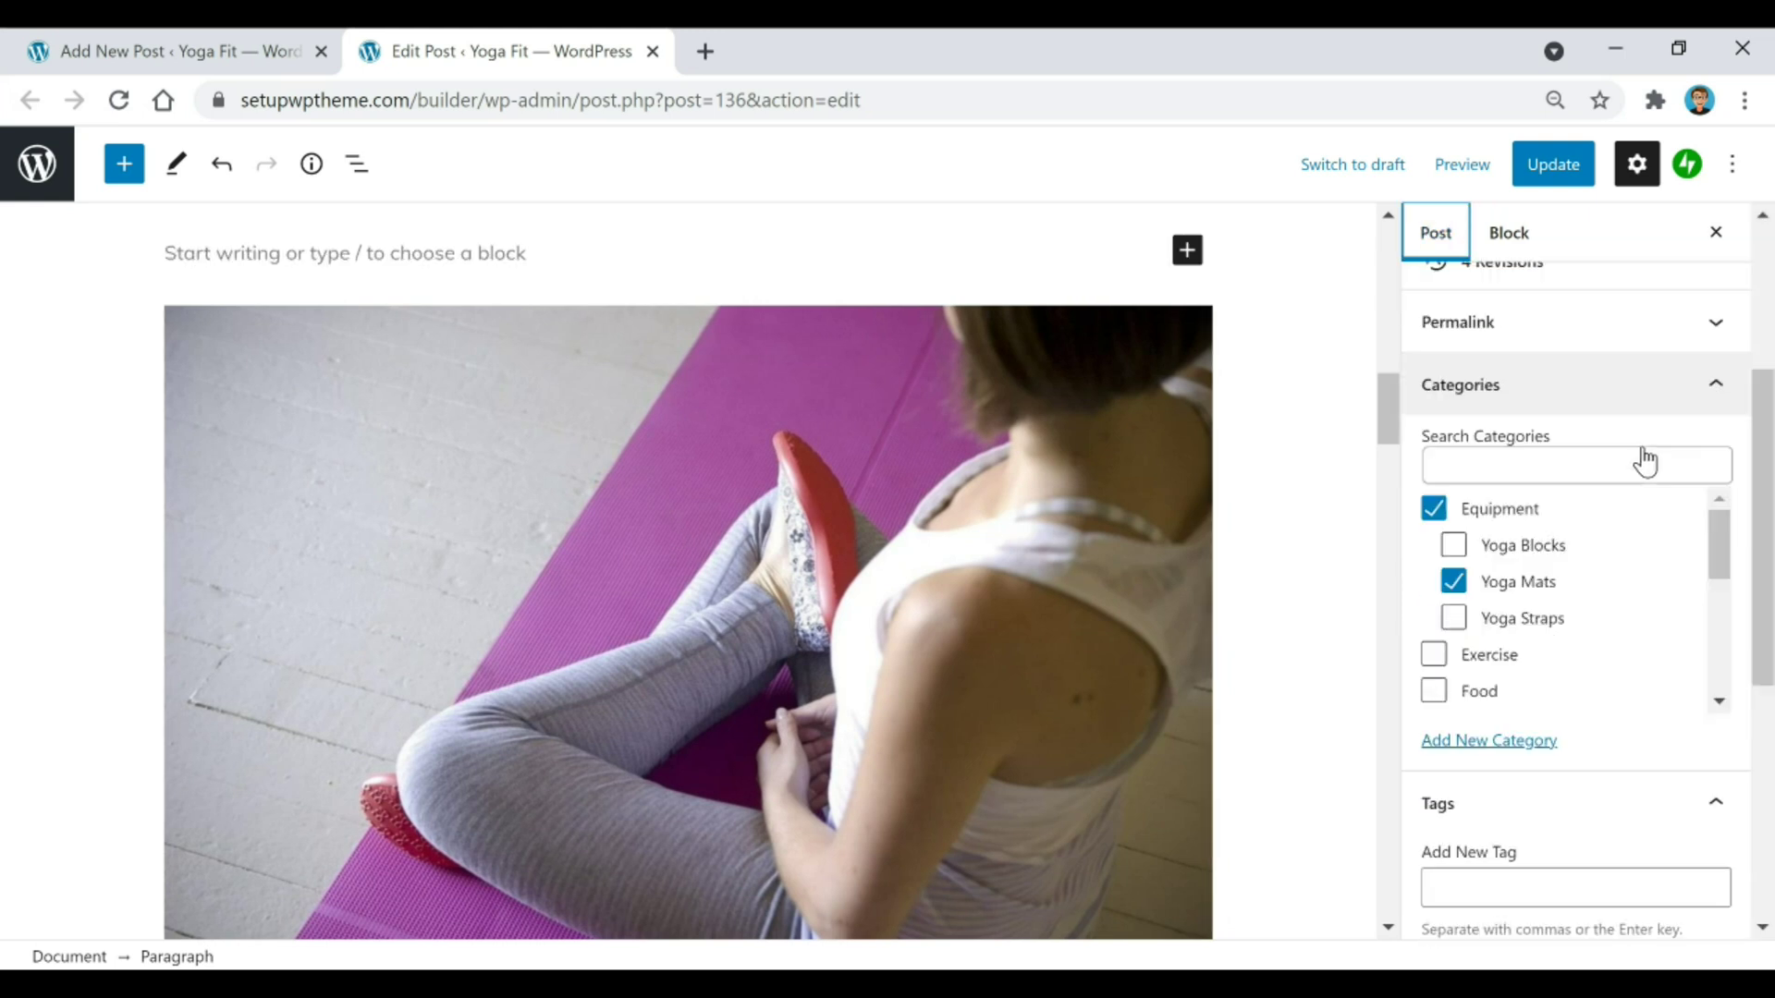
pyautogui.scroll(-3, 1645, 459)
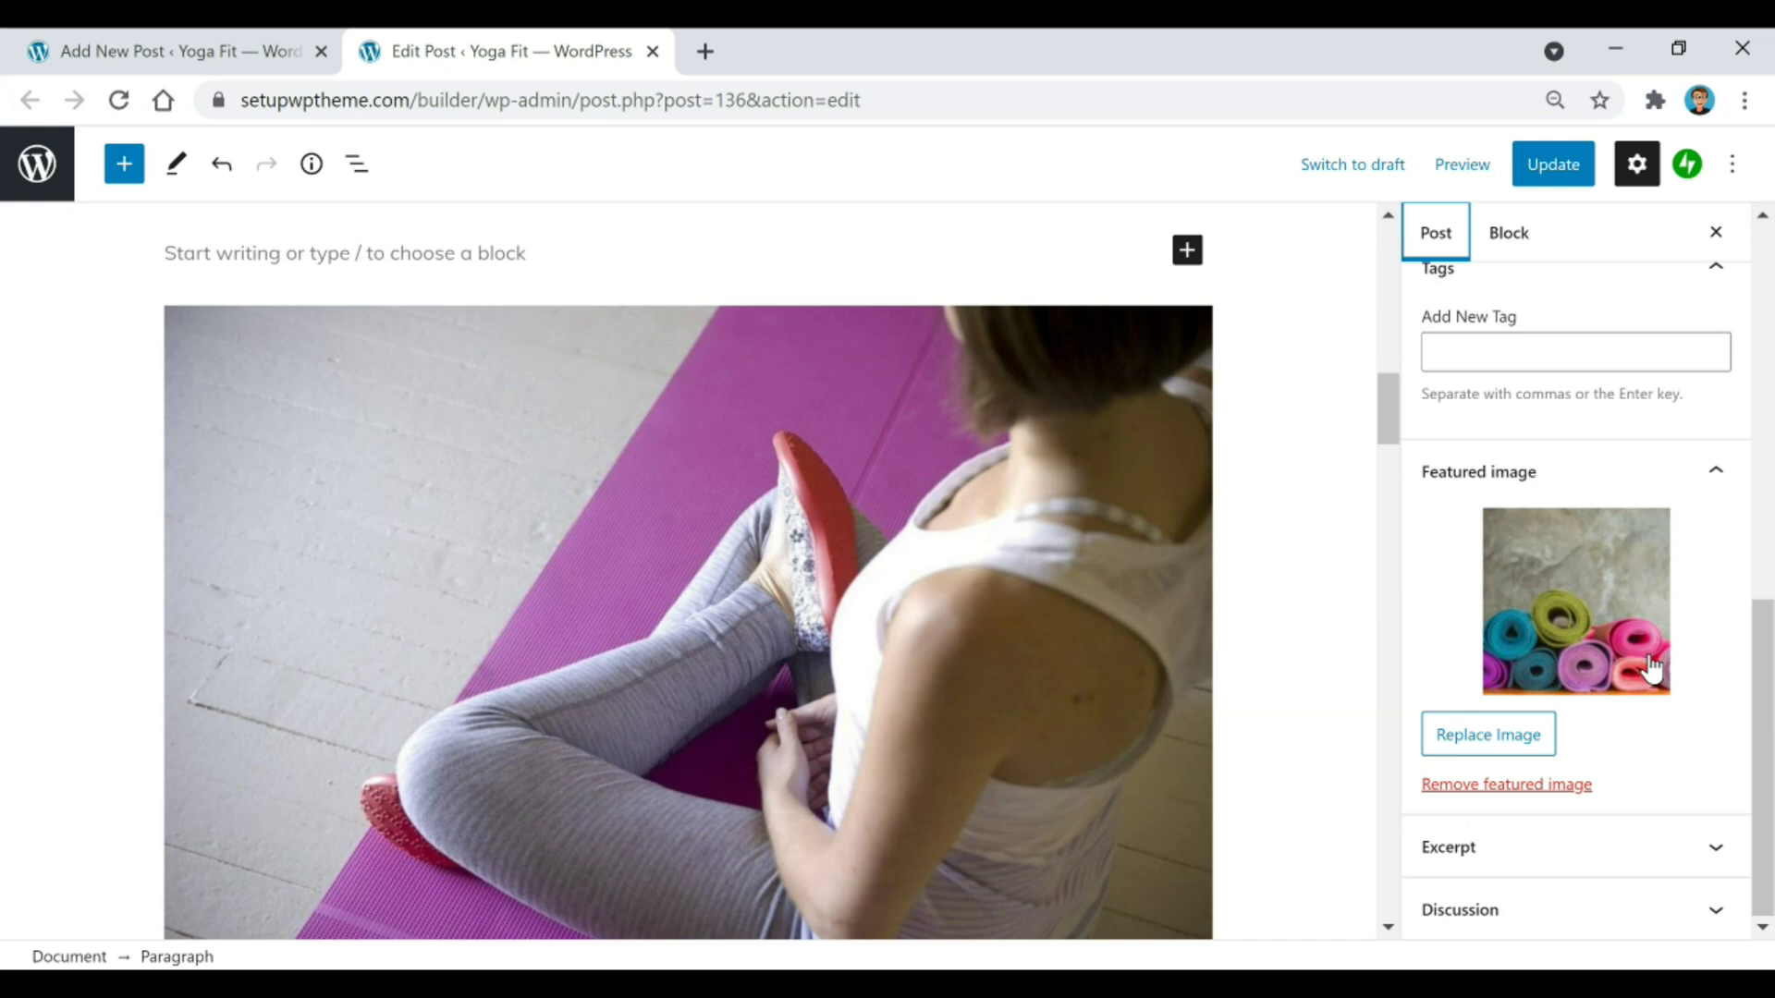
# Step: Scroll through the live Yoga Fit homepage, then go back to the Edit Post tab
pyautogui.click(248, 52)
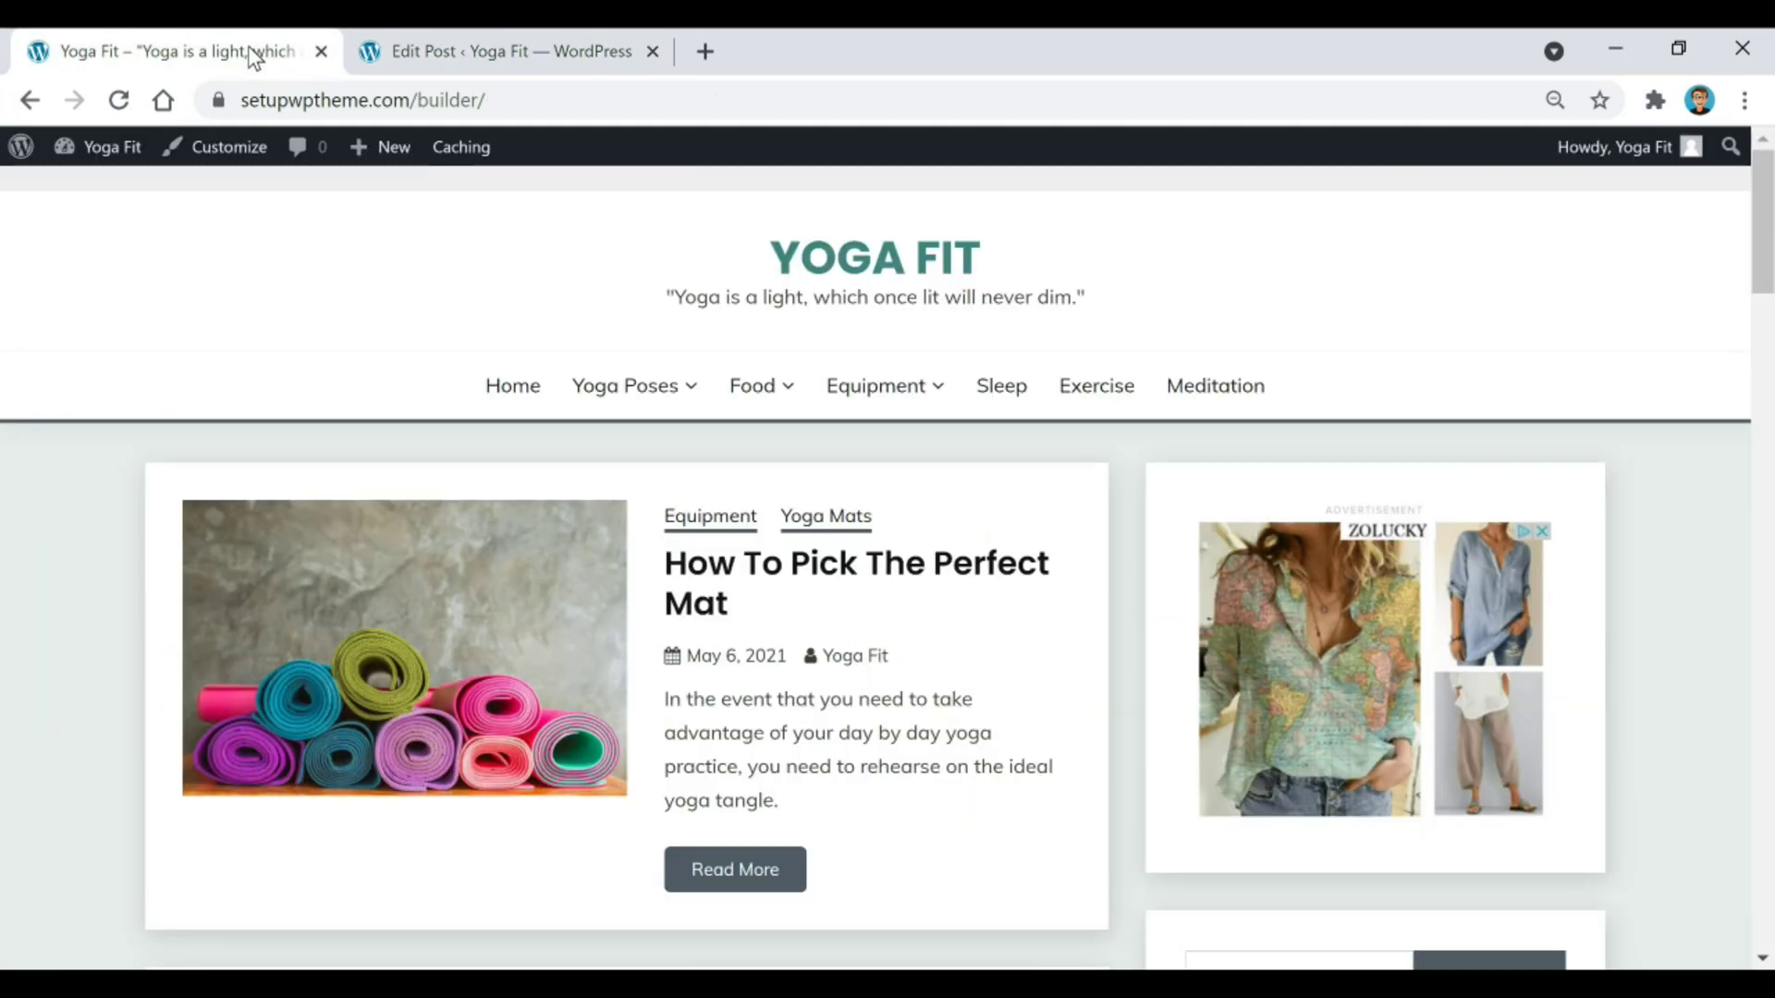
pyautogui.scroll(-2, 261, 452)
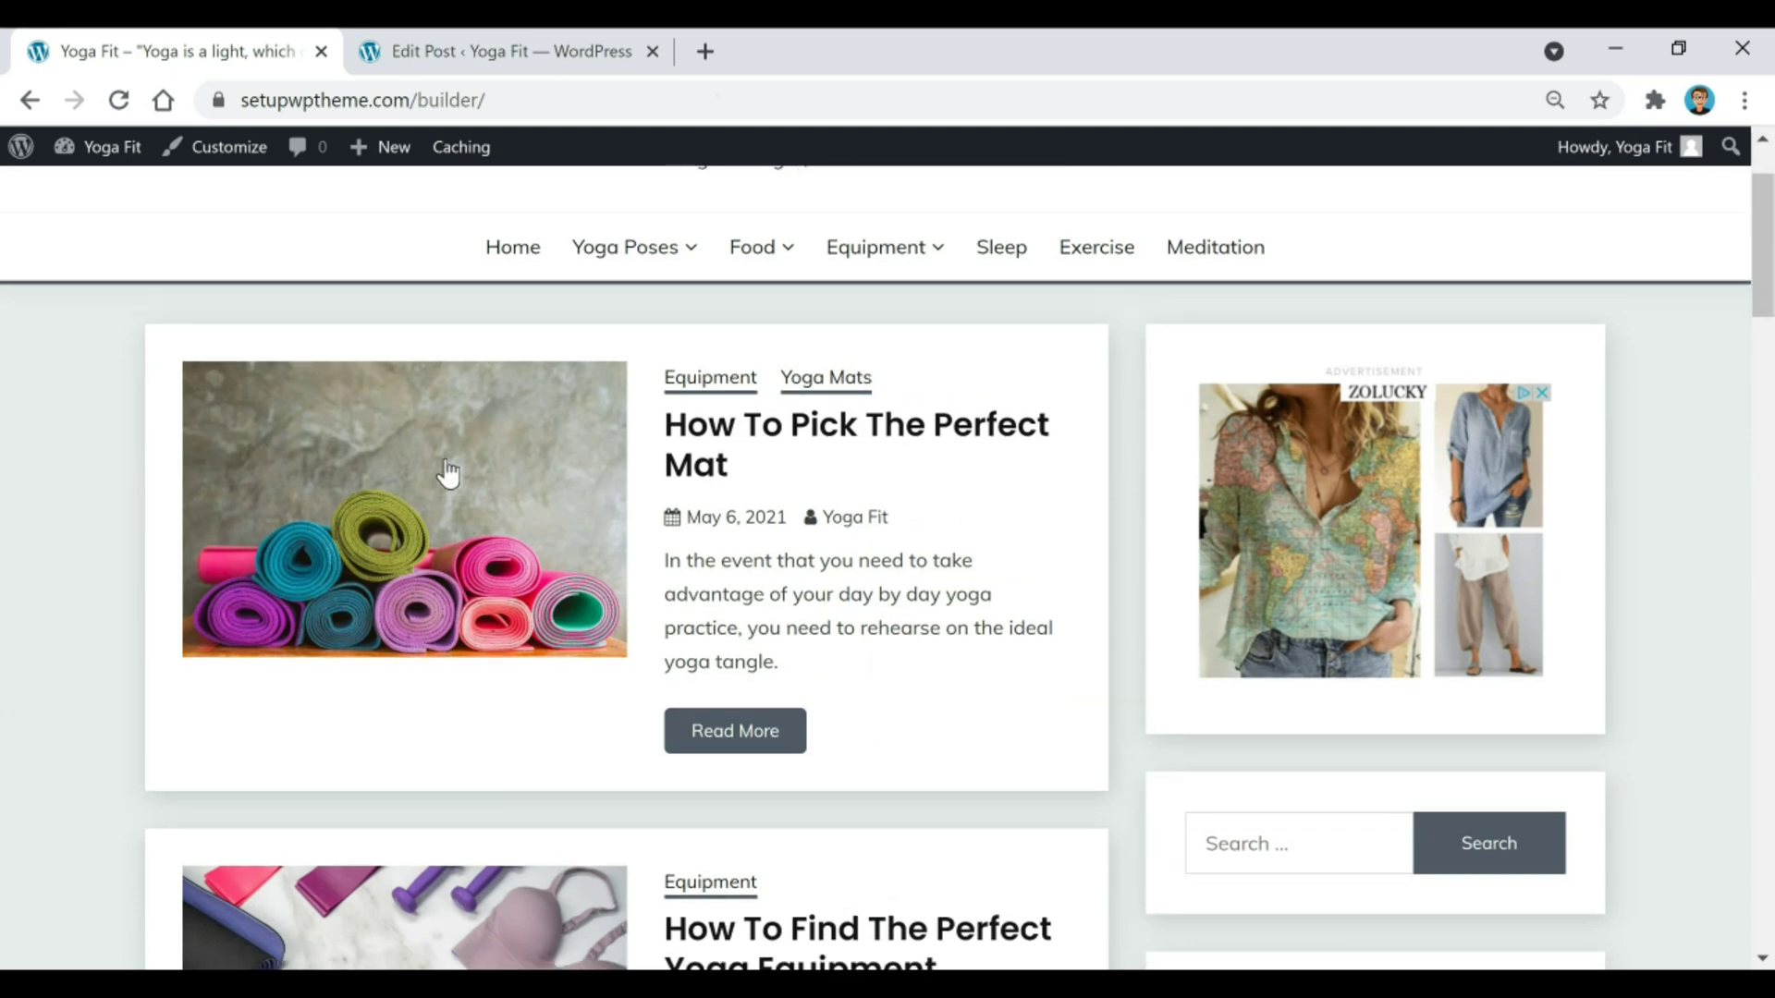
pyautogui.scroll(-4, 463, 519)
pyautogui.scroll(-6, 369, 681)
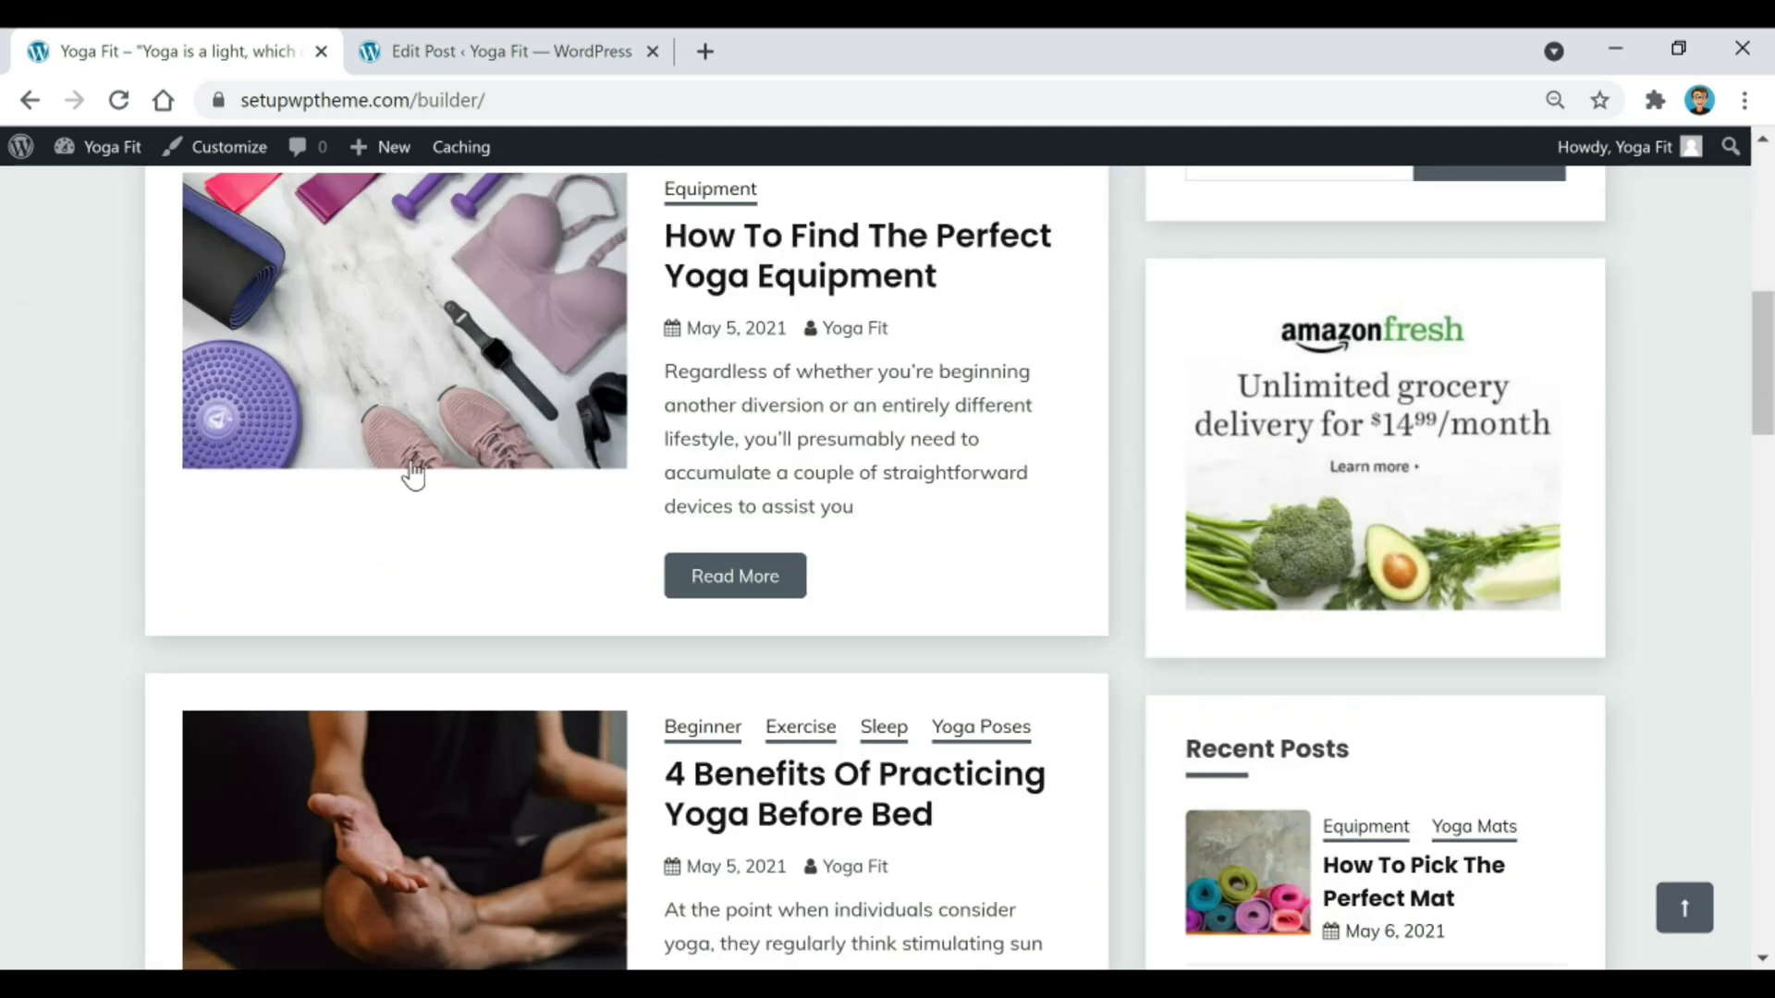
pyautogui.click(523, 50)
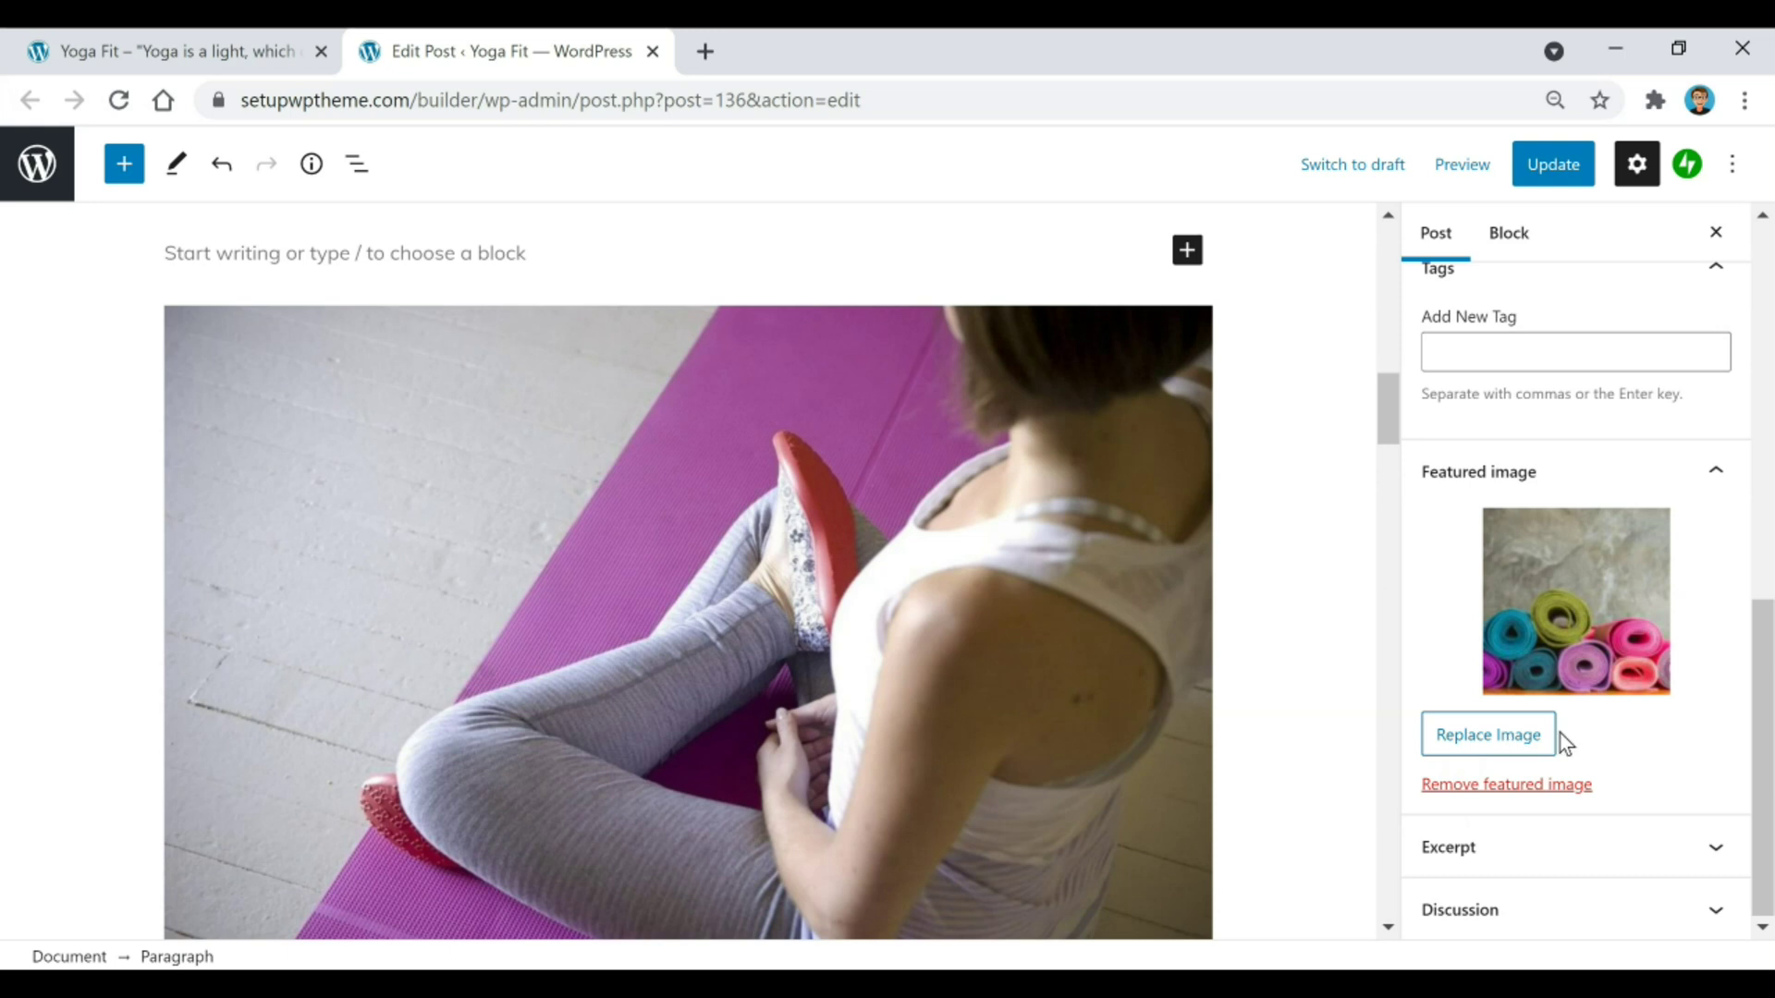
# Step: Replace the featured image with the rolled yoga mats photo yoga-4650150_1280.jpg
pyautogui.click(1524, 744)
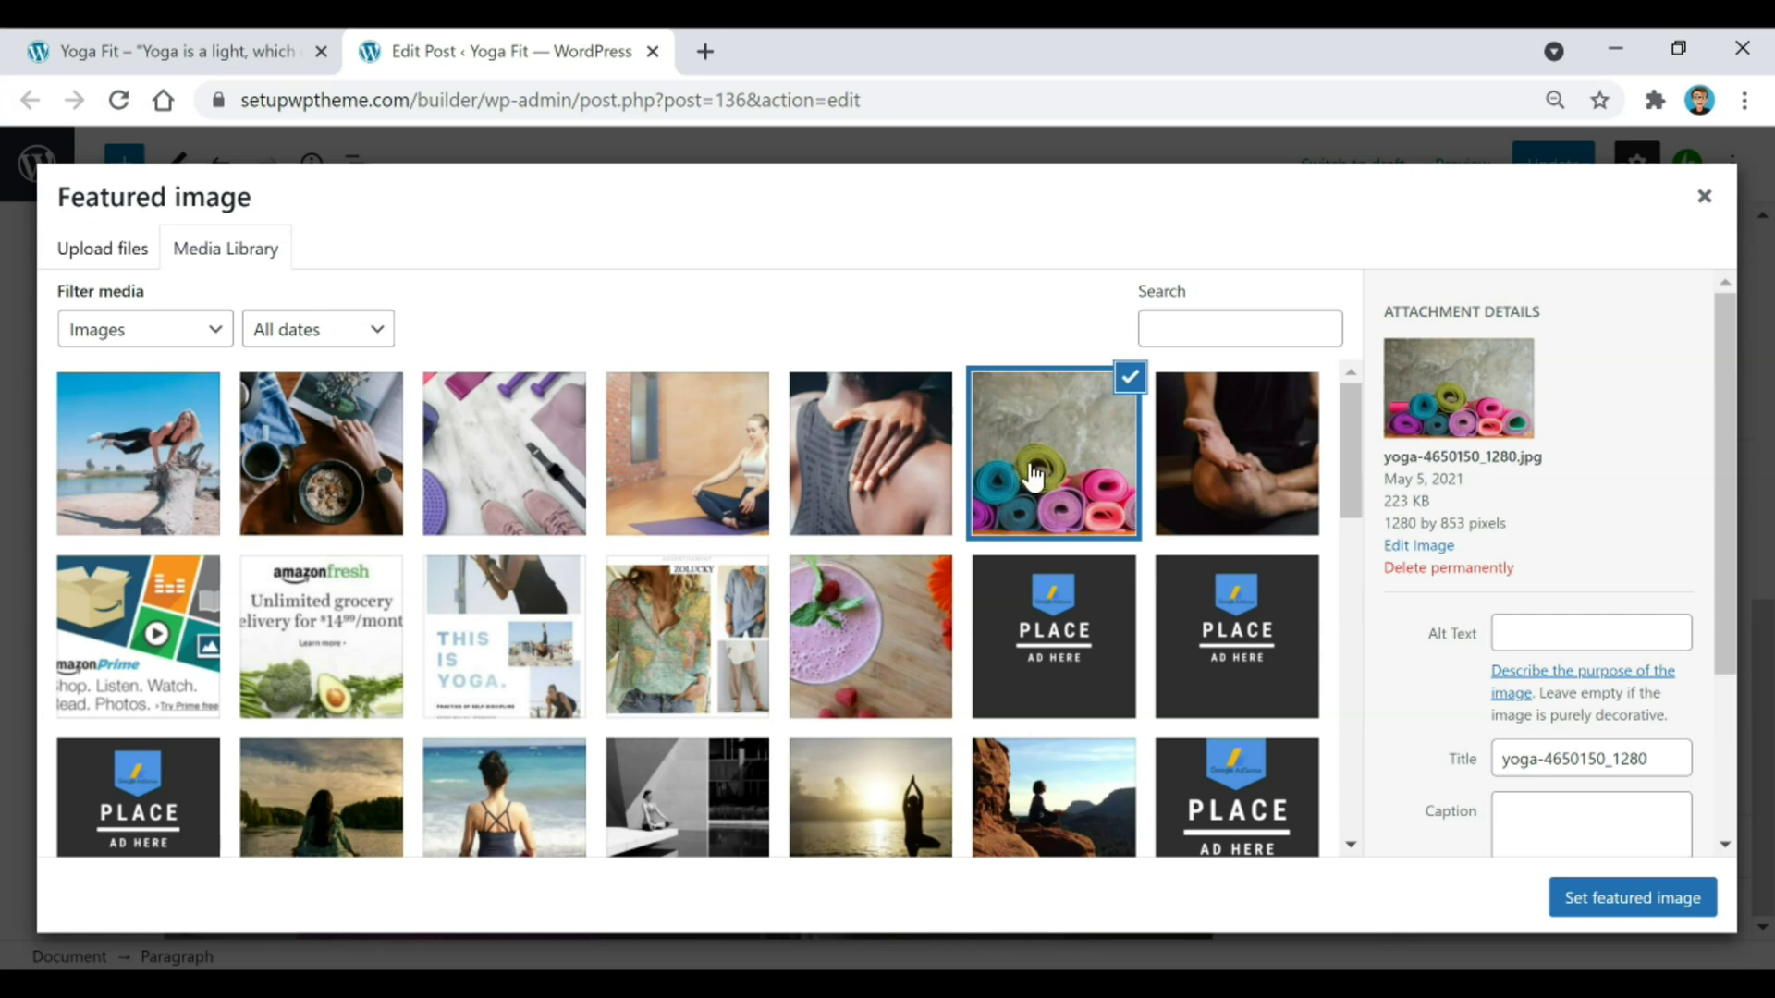
pyautogui.click(1689, 915)
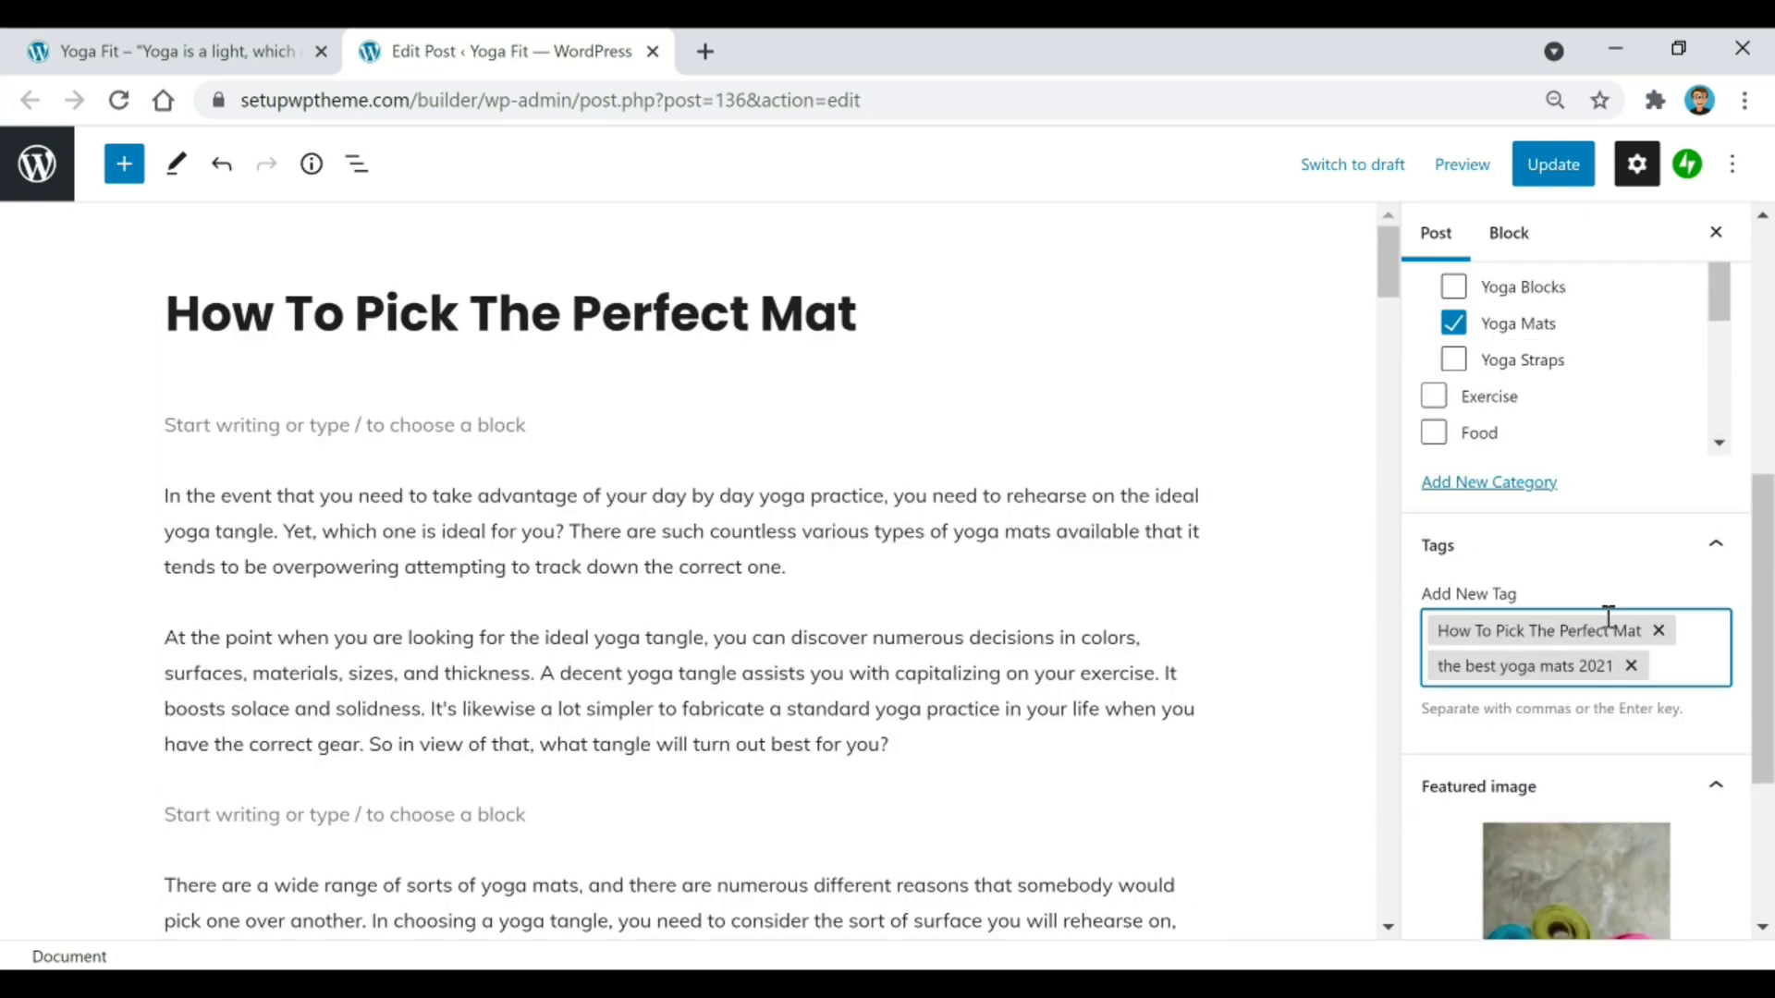
pyautogui.scroll(3, 1609, 618)
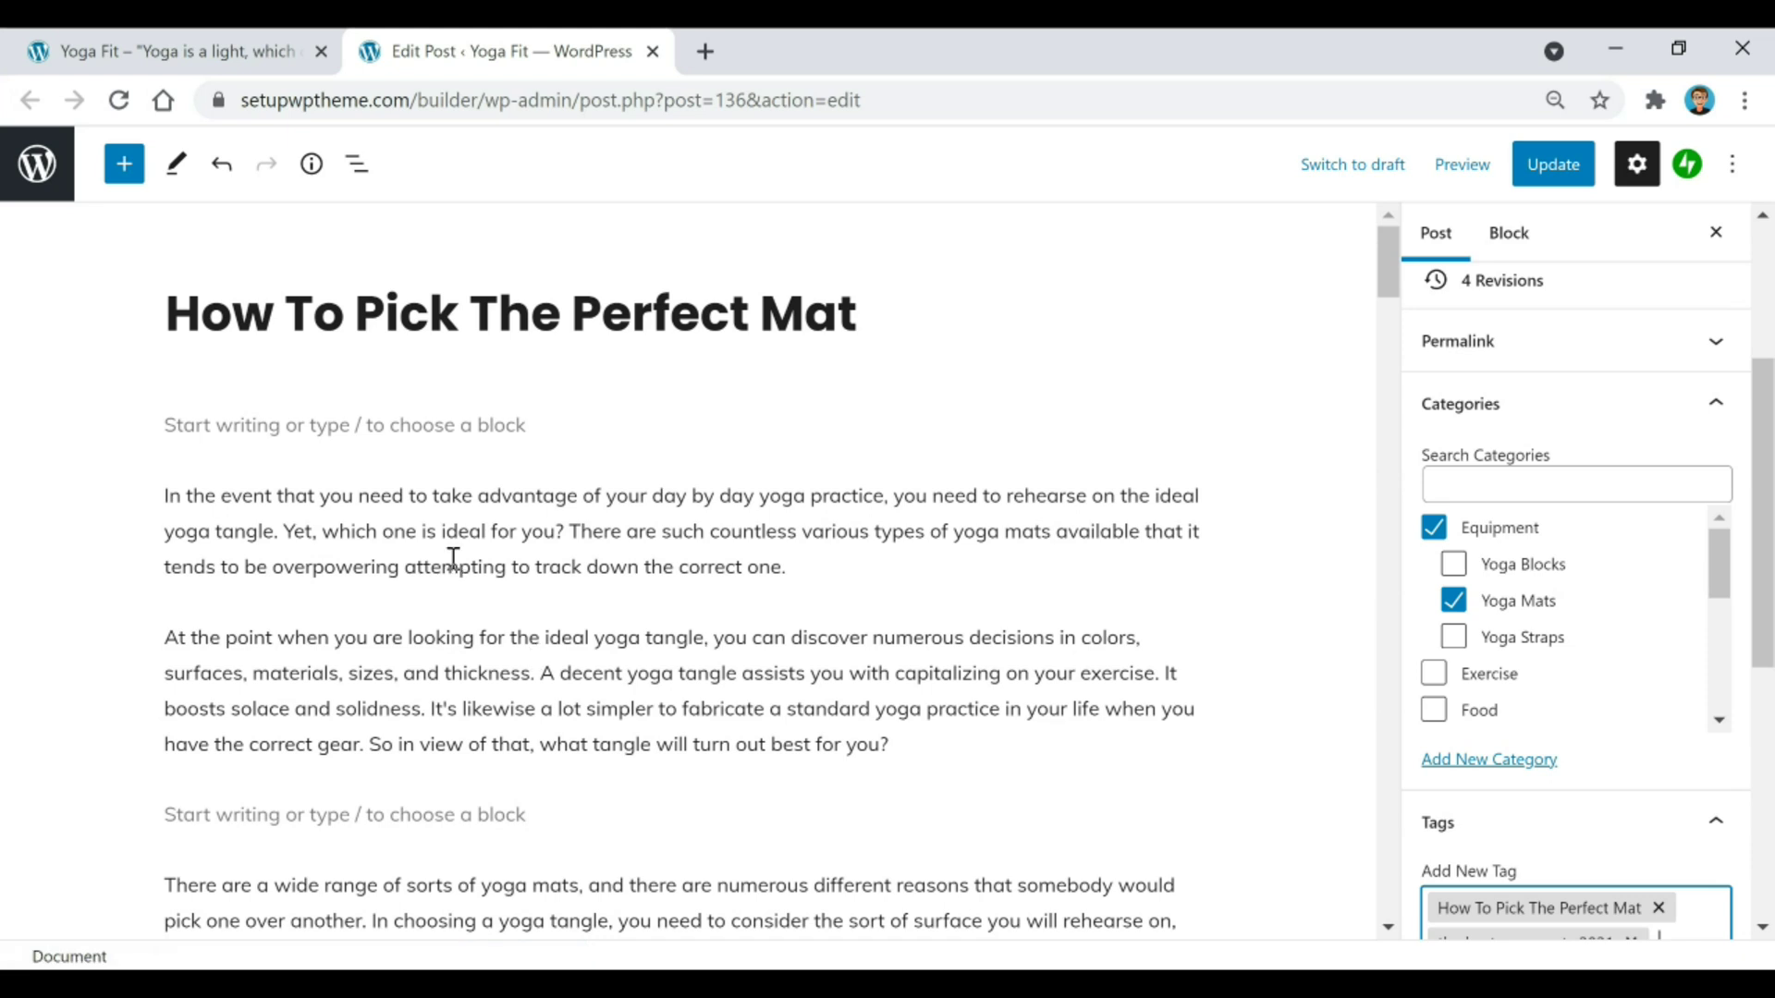
pyautogui.click(647, 523)
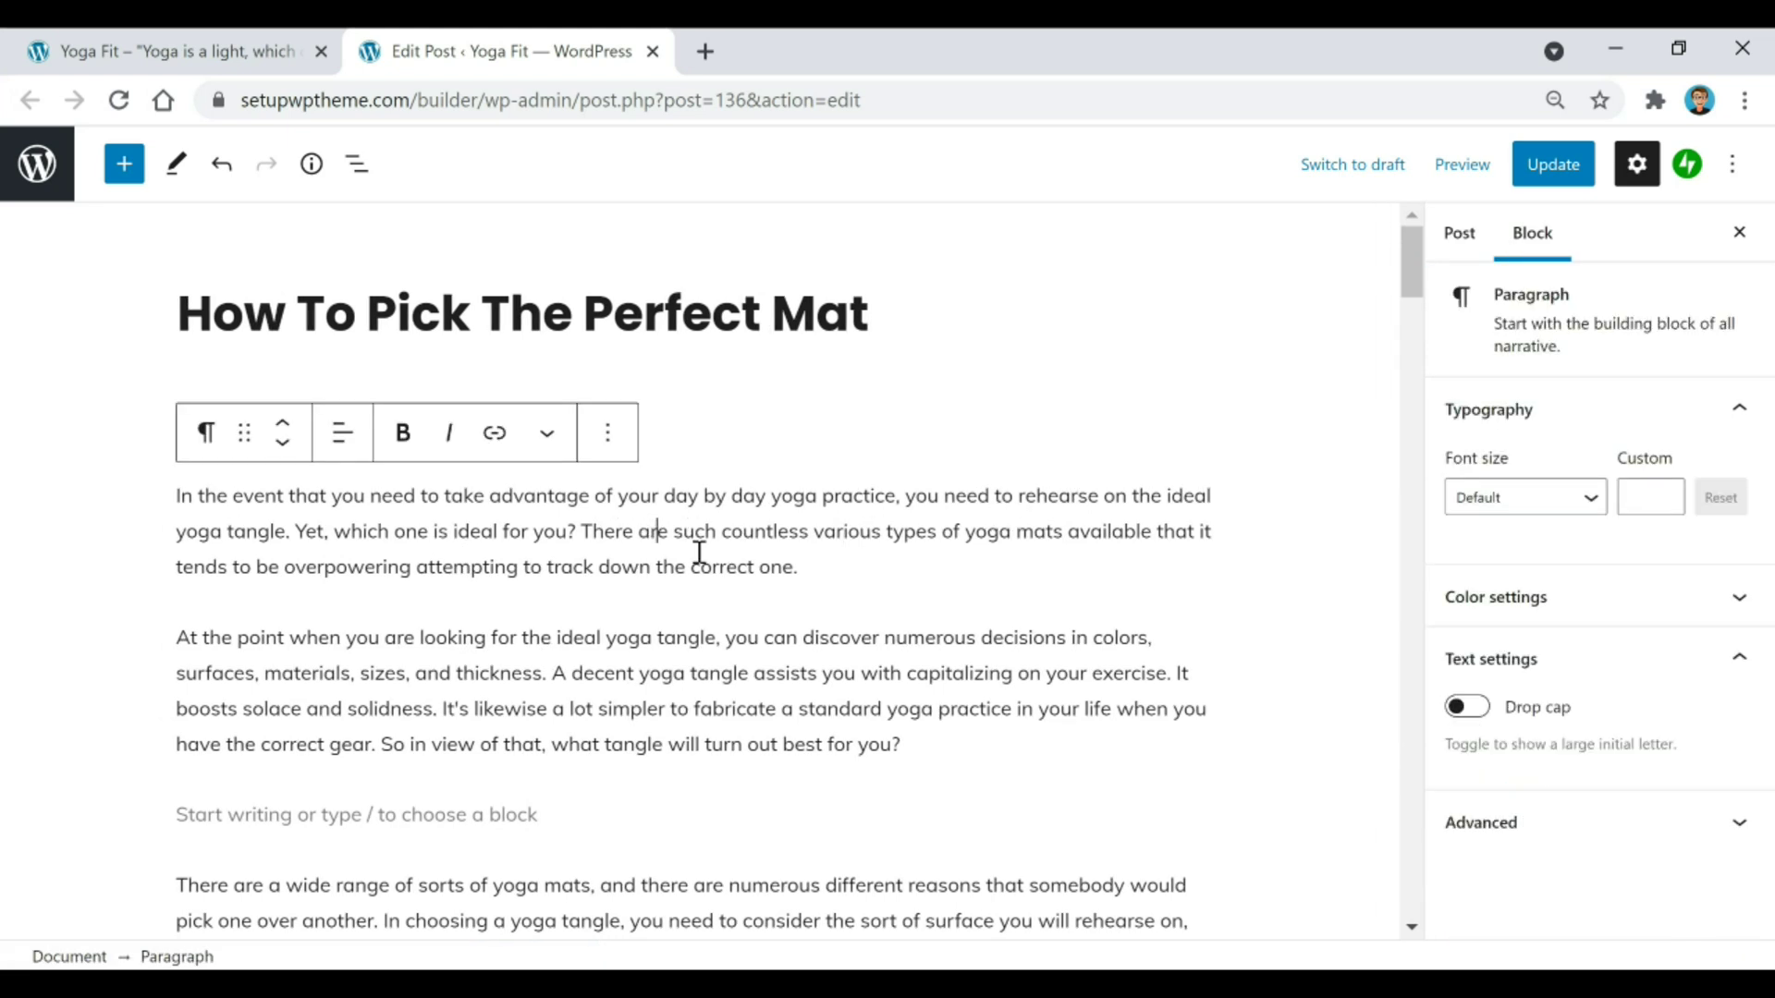
pyautogui.doubleClick(185, 496)
pyautogui.click(404, 433)
pyautogui.click(269, 499)
pyautogui.tripleClick(189, 497)
pyautogui.doubleClick(188, 496)
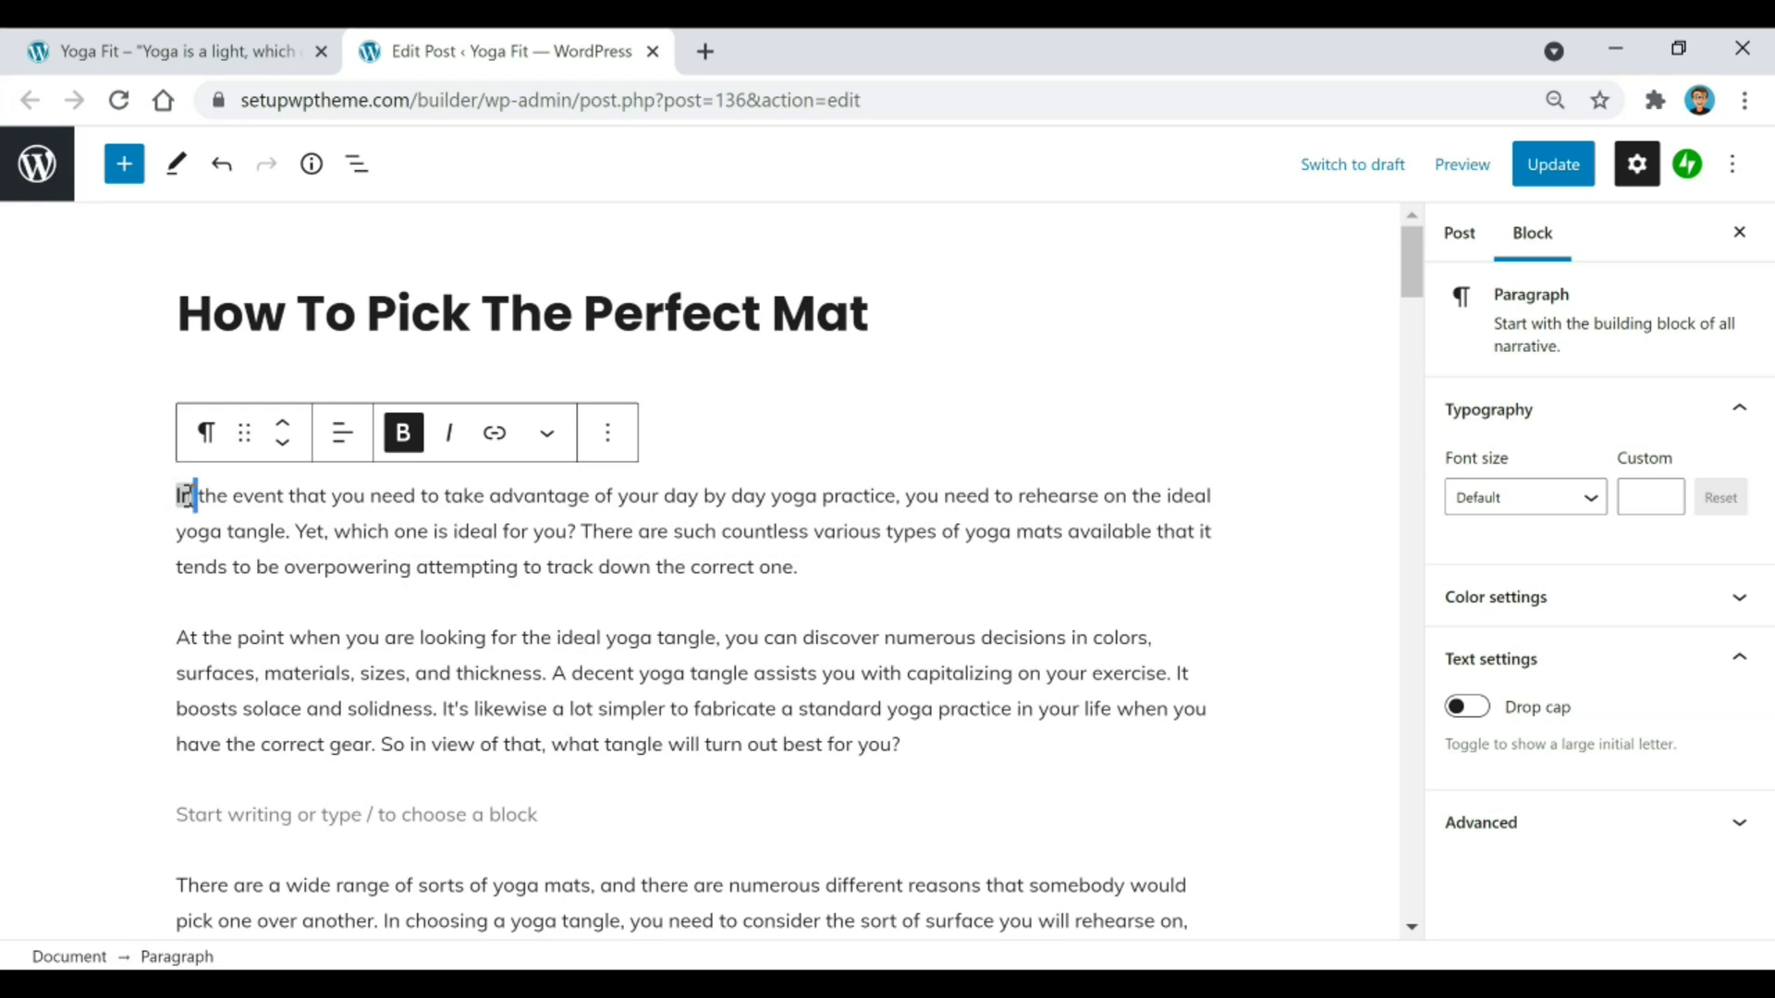
pyautogui.click(388, 432)
pyautogui.click(392, 542)
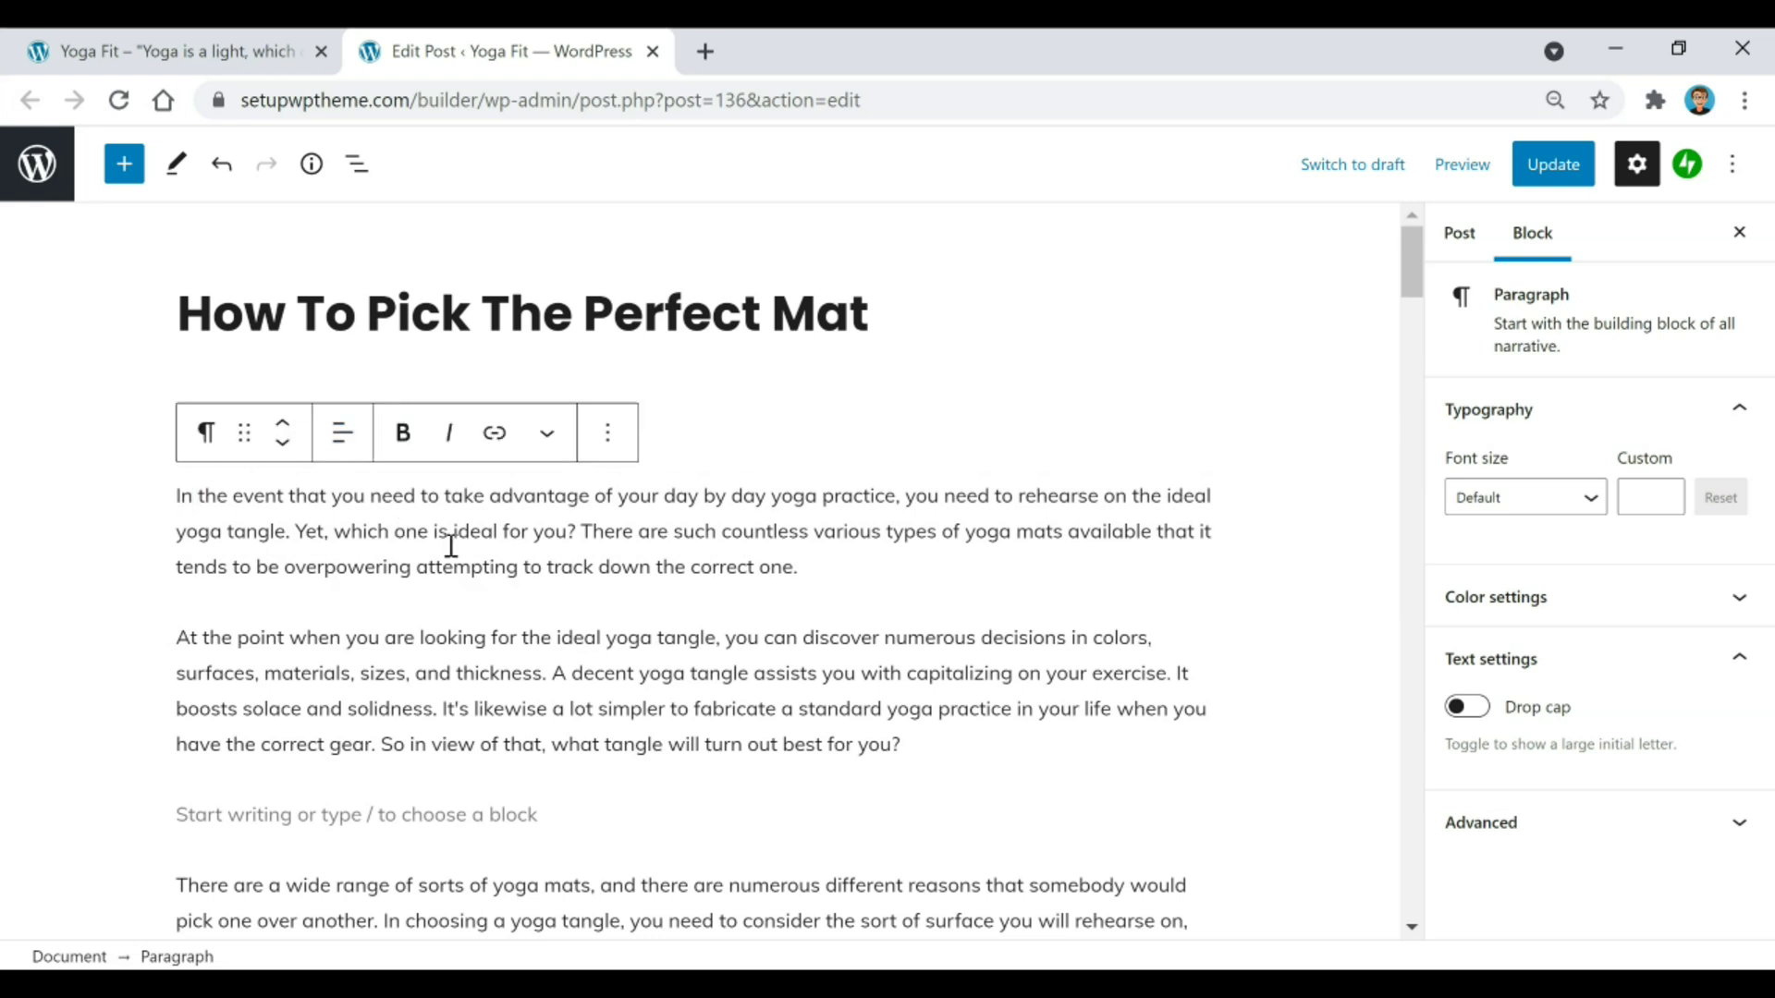
pyautogui.scroll(-12, 451, 546)
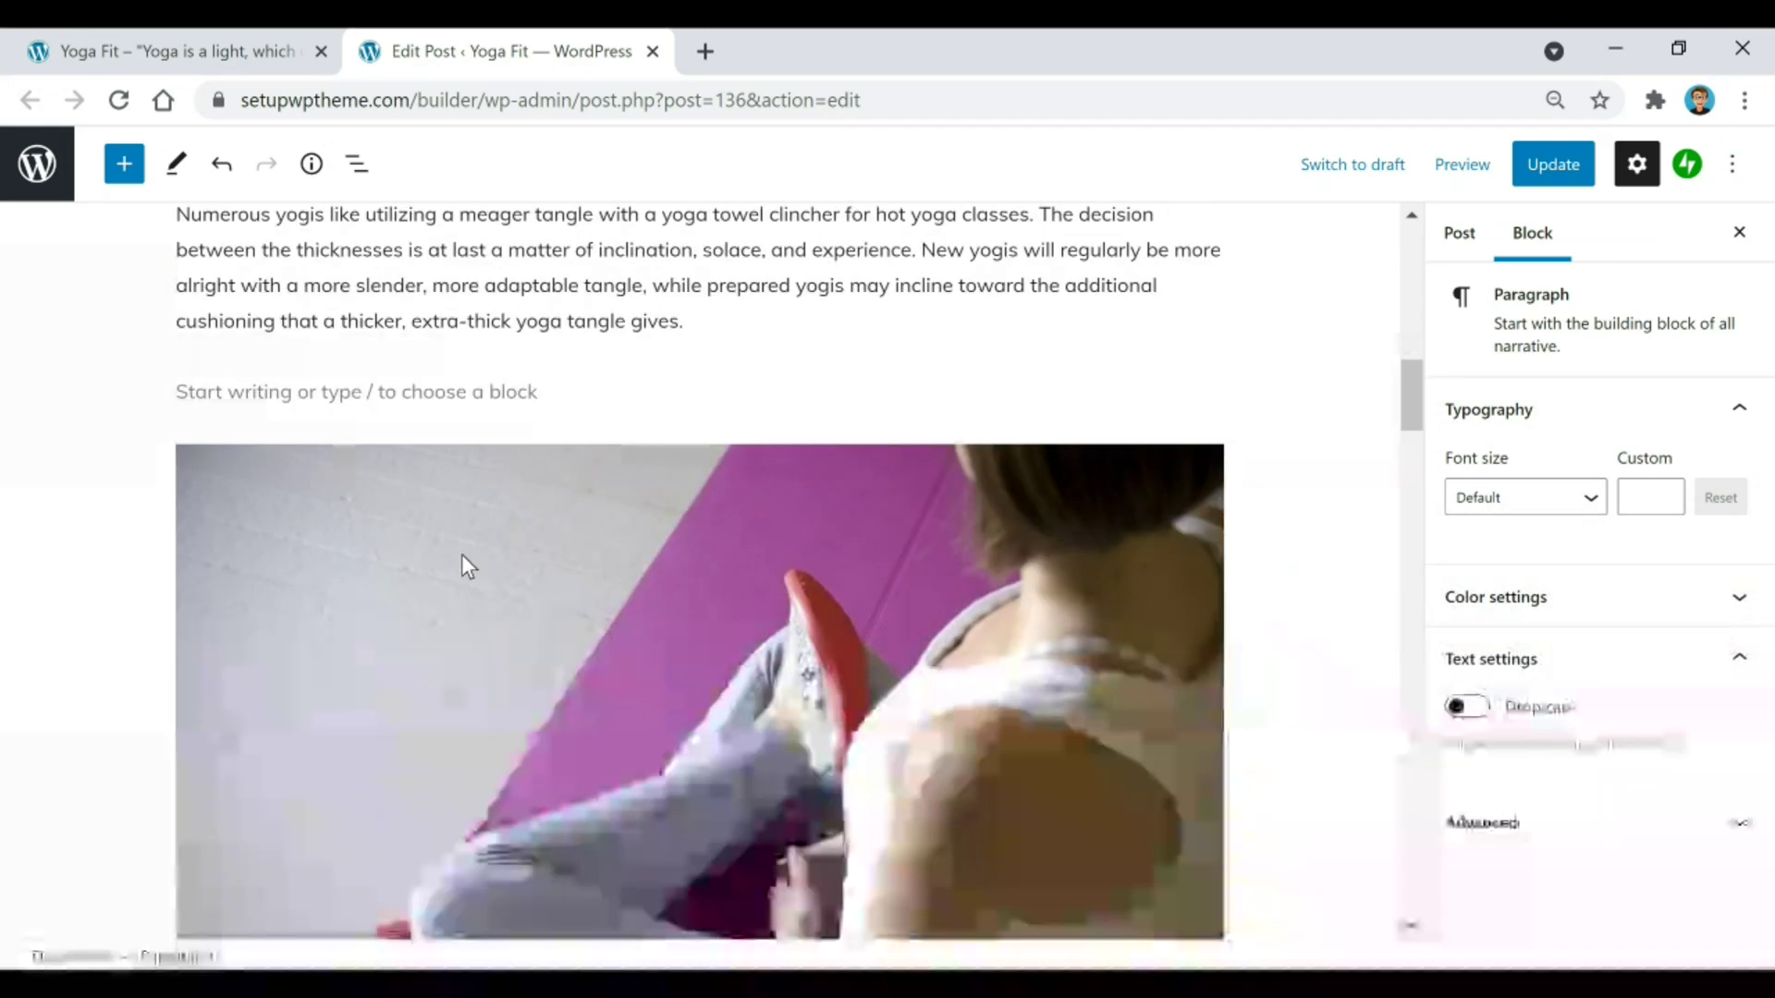
# Step: Align center the photo of the woman sitting on the pink mat
pyautogui.click(808, 571)
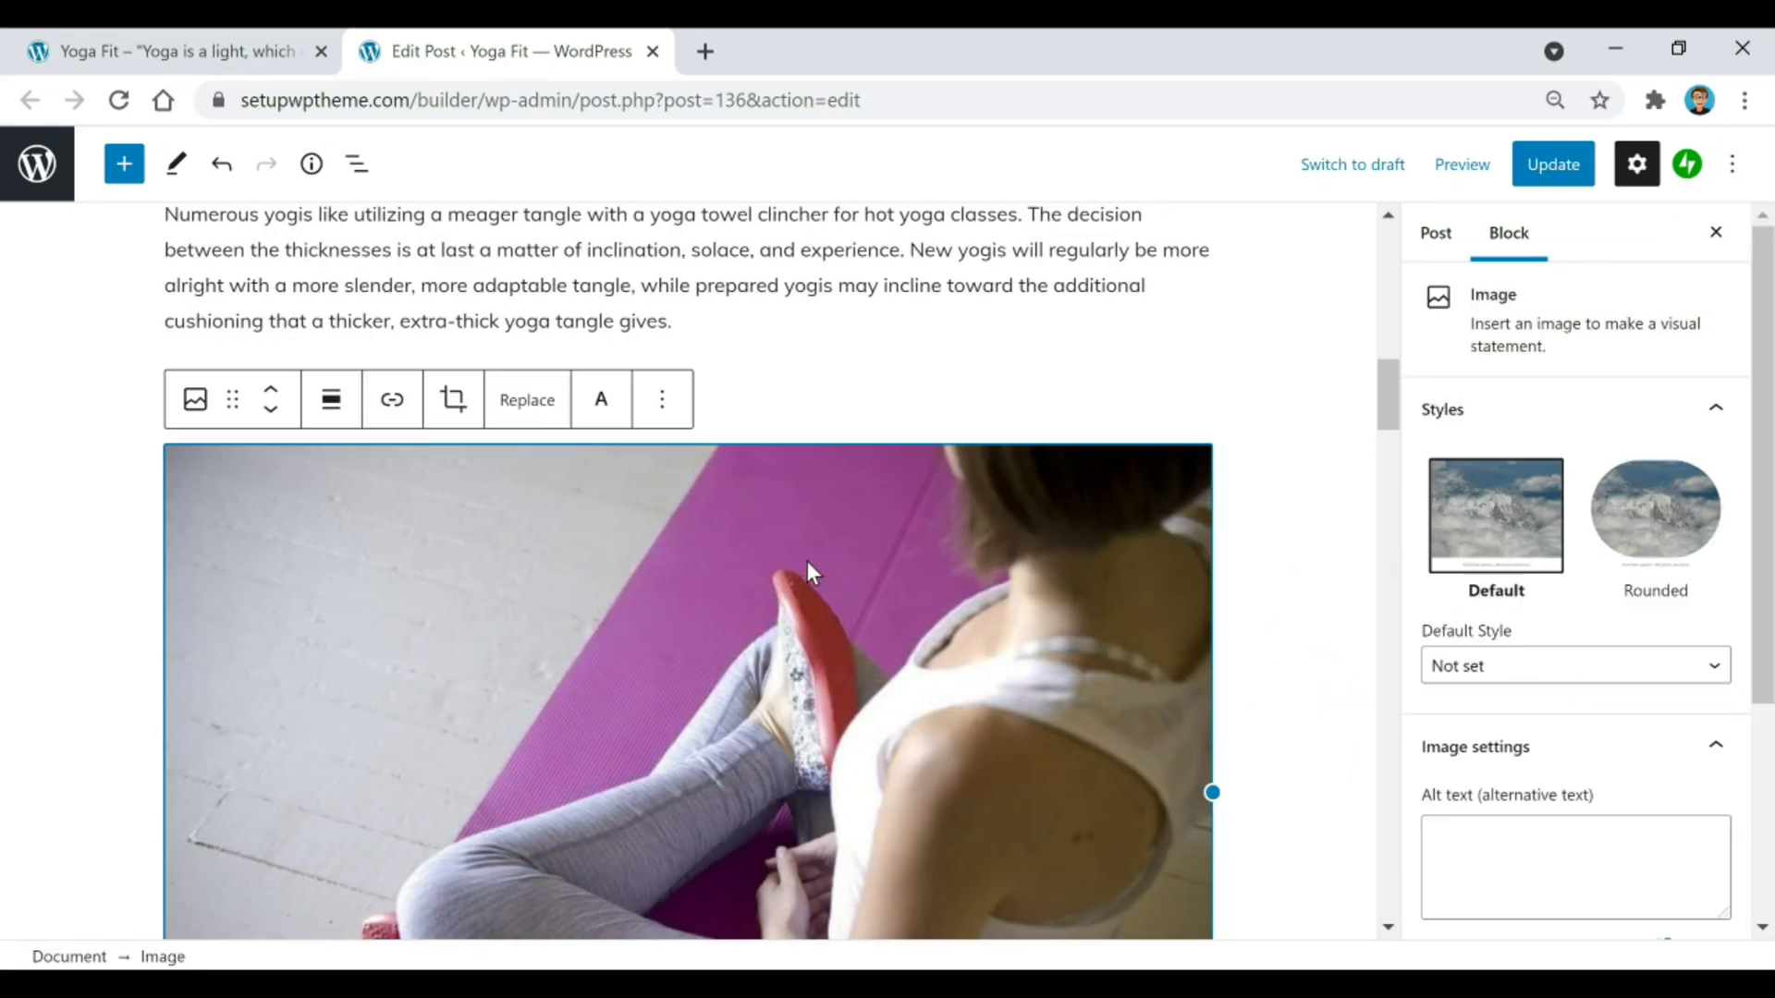
pyautogui.click(332, 400)
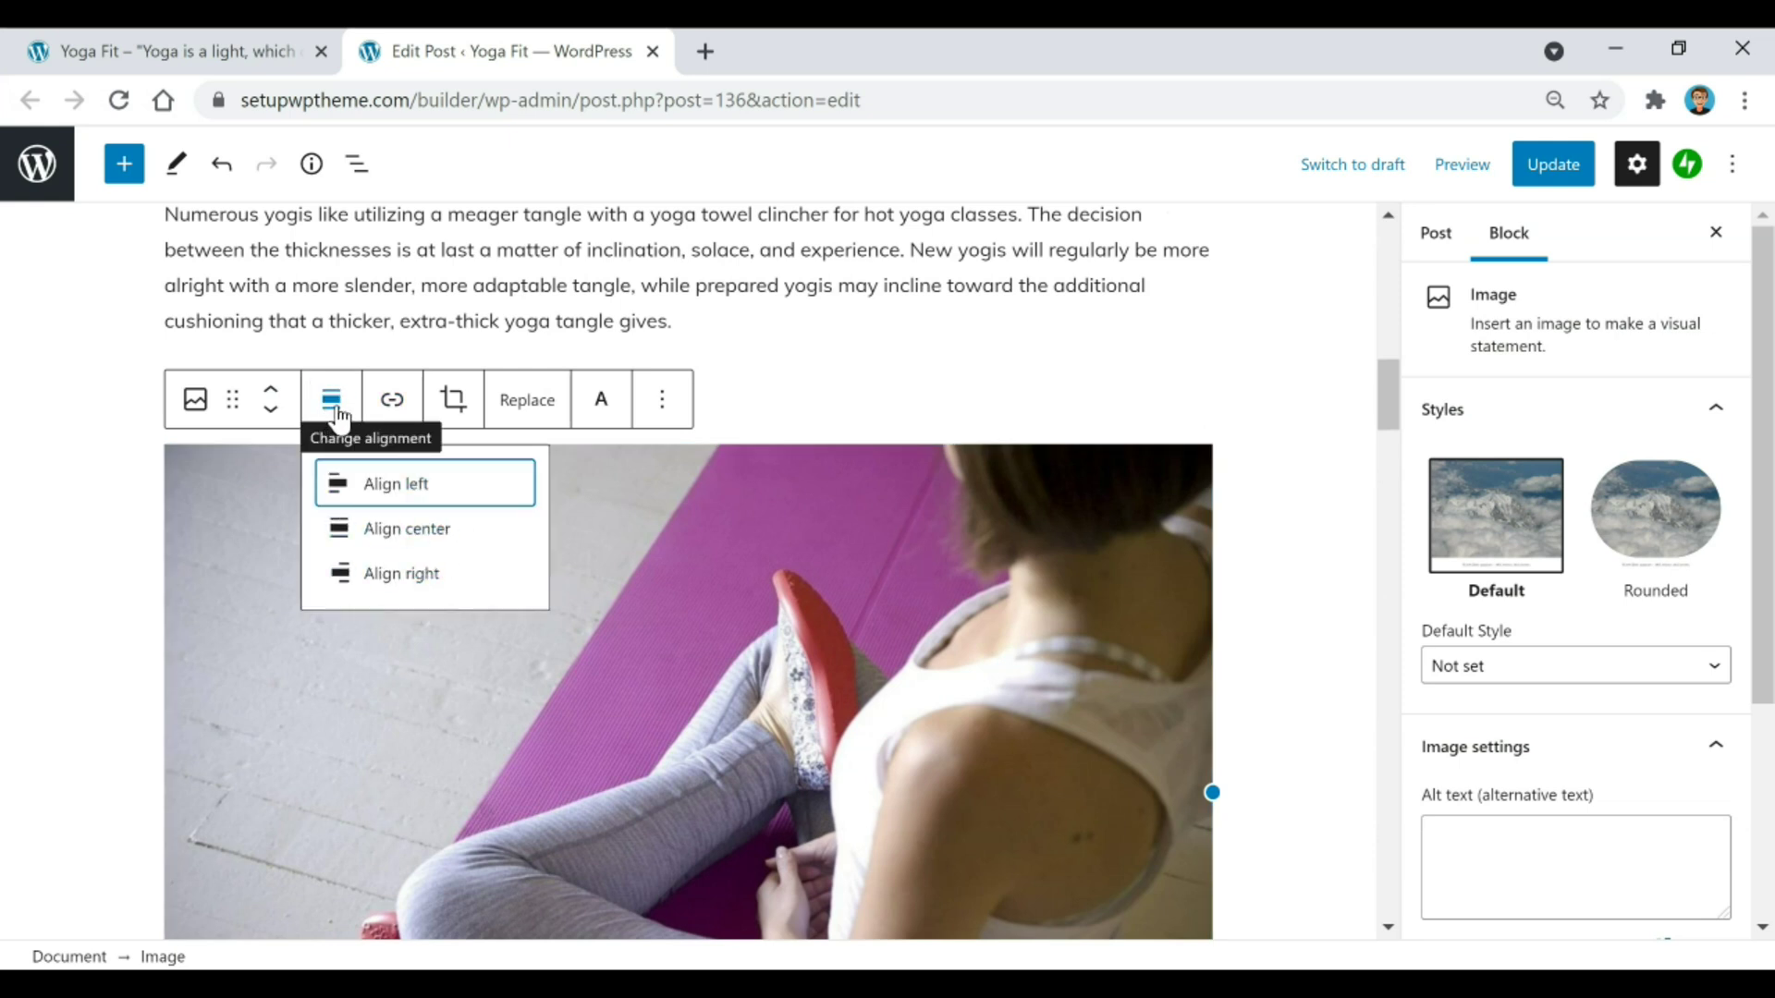
pyautogui.click(435, 541)
pyautogui.scroll(-7, 537, 520)
pyautogui.scroll(10, 516, 569)
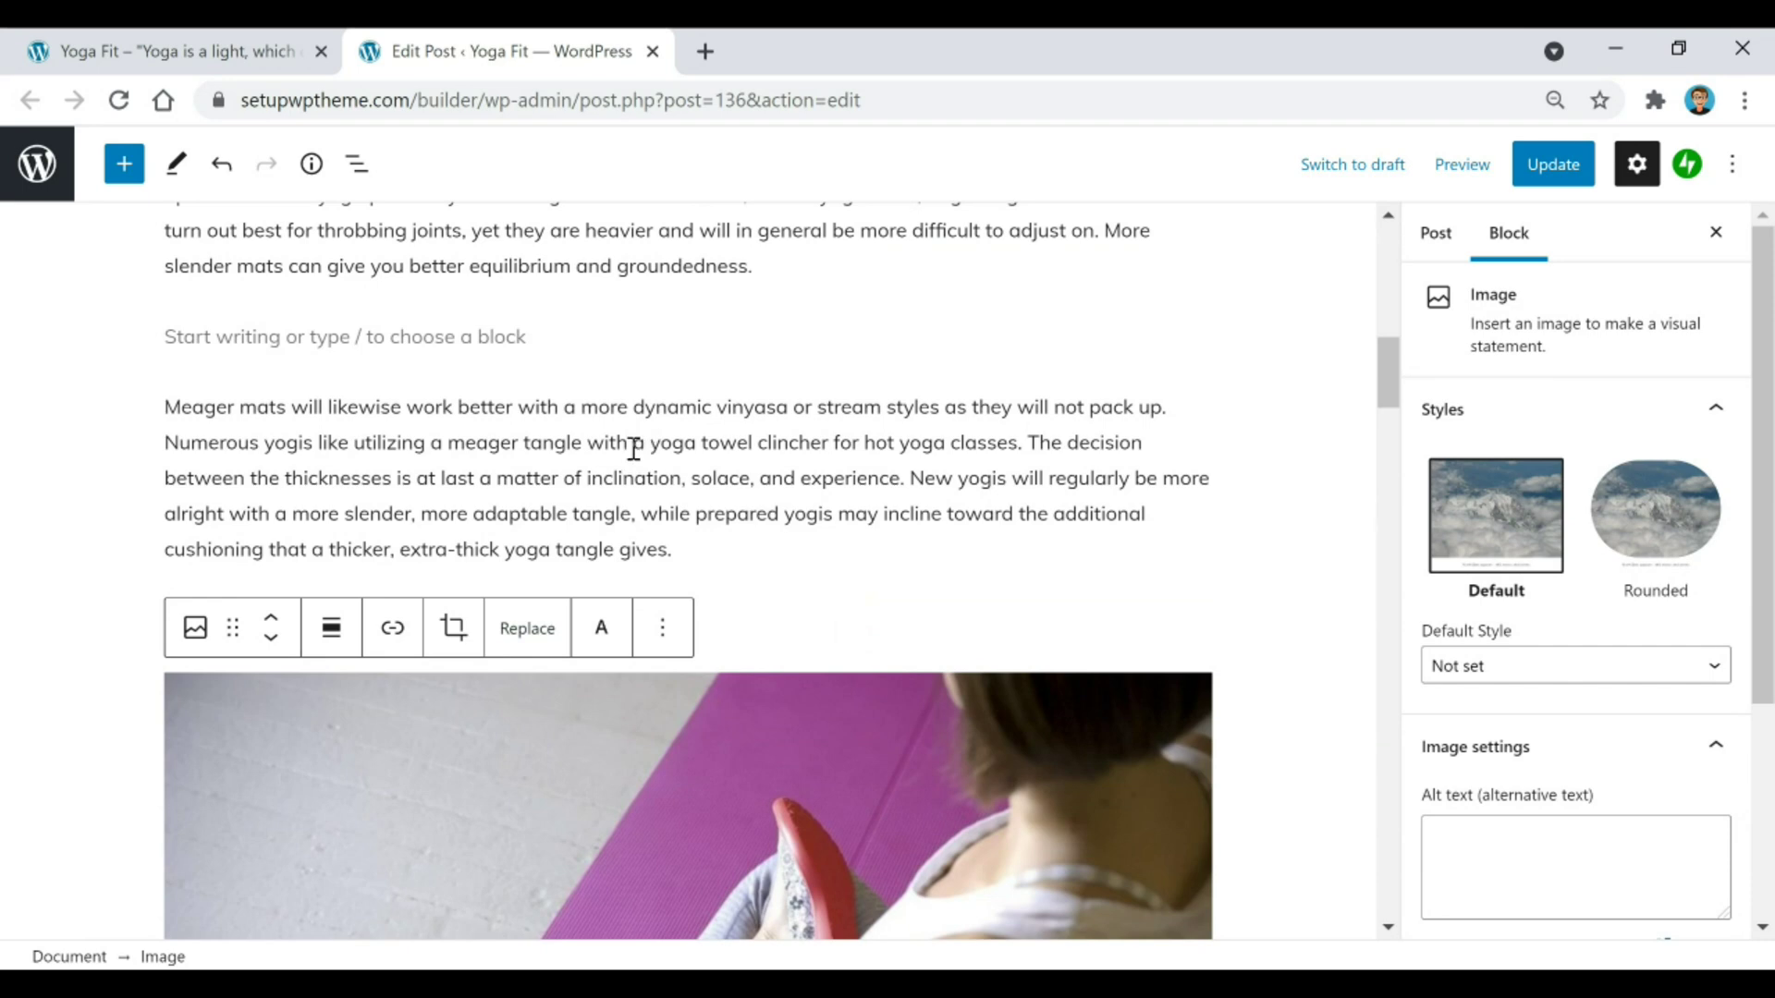
pyautogui.scroll(-15, 634, 450)
pyautogui.scroll(-12, 637, 471)
pyautogui.scroll(1, 758, 578)
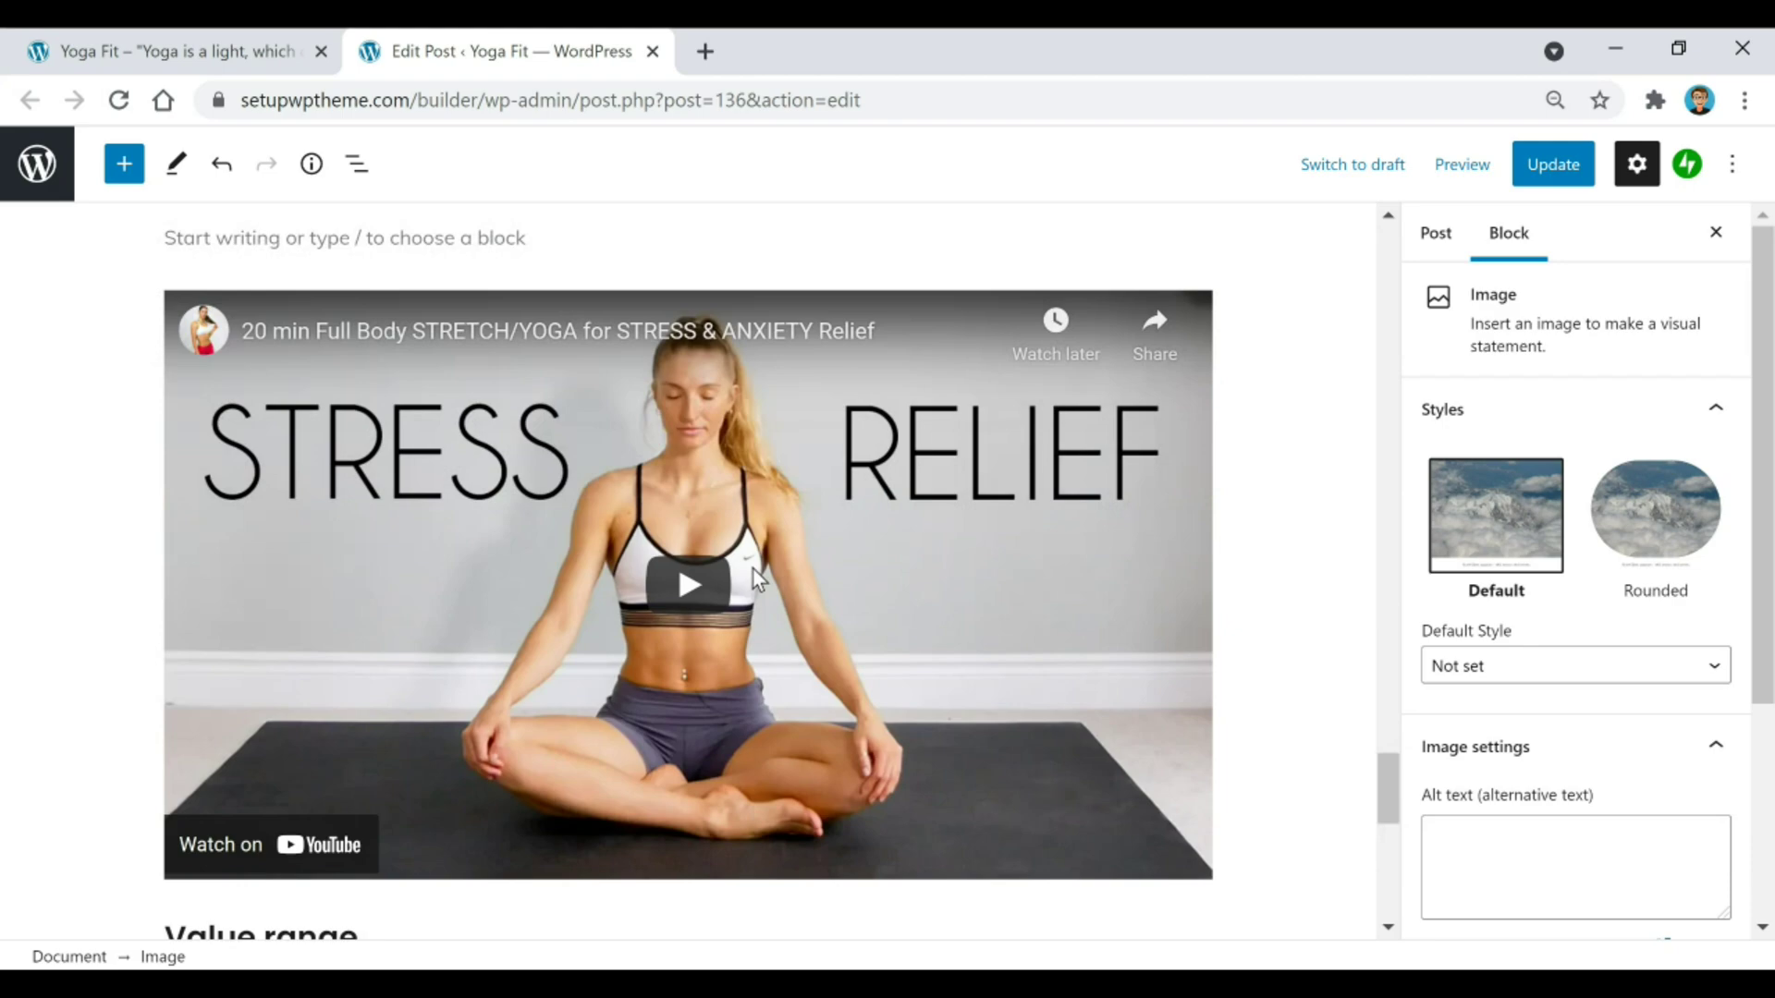
pyautogui.scroll(2, 747, 416)
pyautogui.scroll(-3, 813, 404)
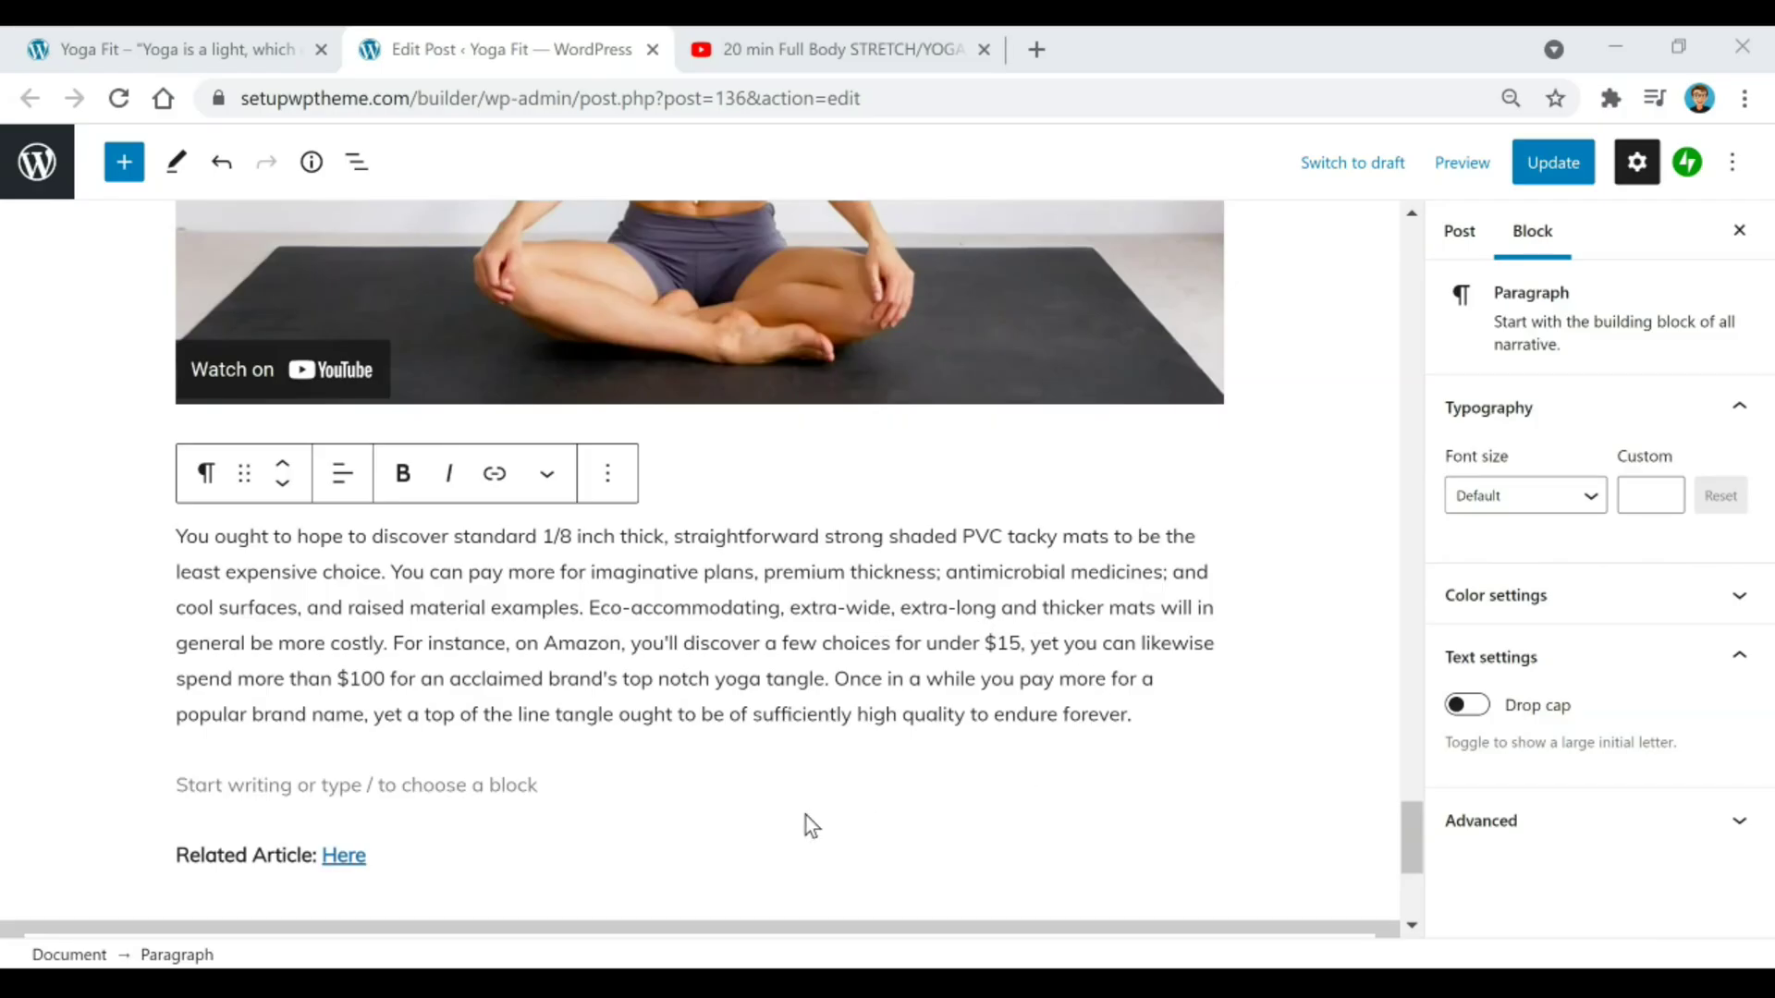
# Step: Insert a YouTube embed block below the Value range paragraph
pyautogui.moveTo(699, 763)
pyautogui.click(700, 750)
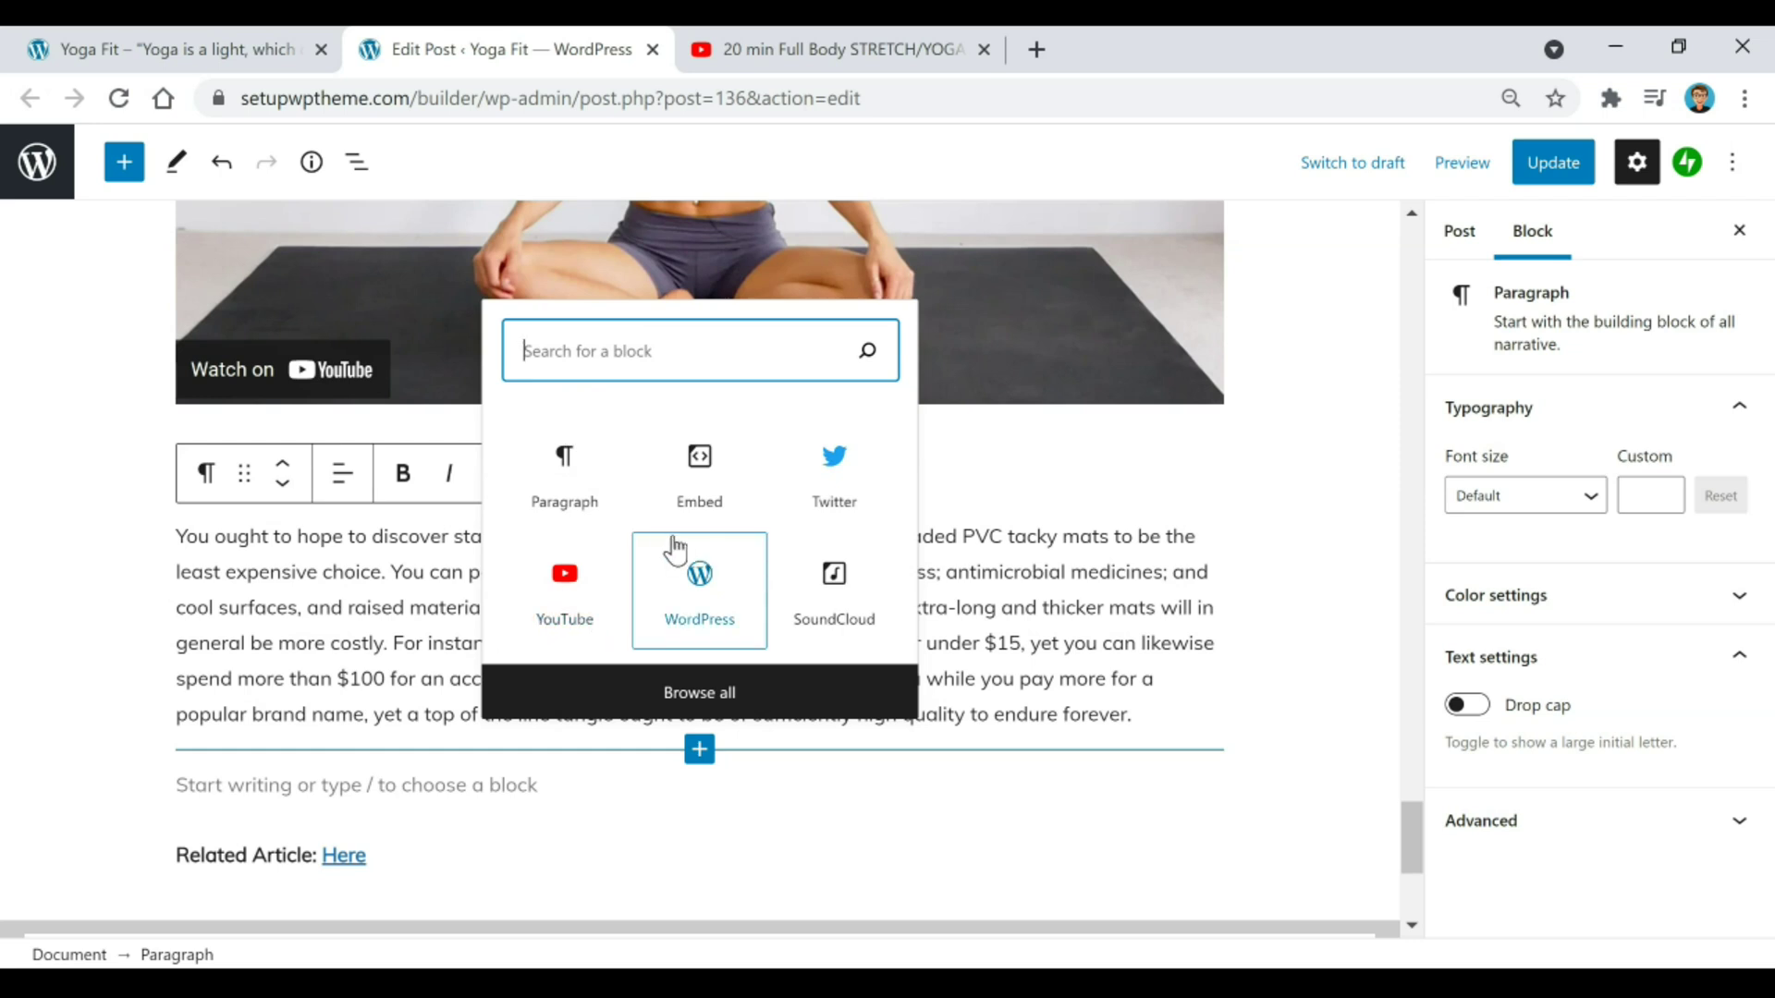
pyautogui.click(561, 608)
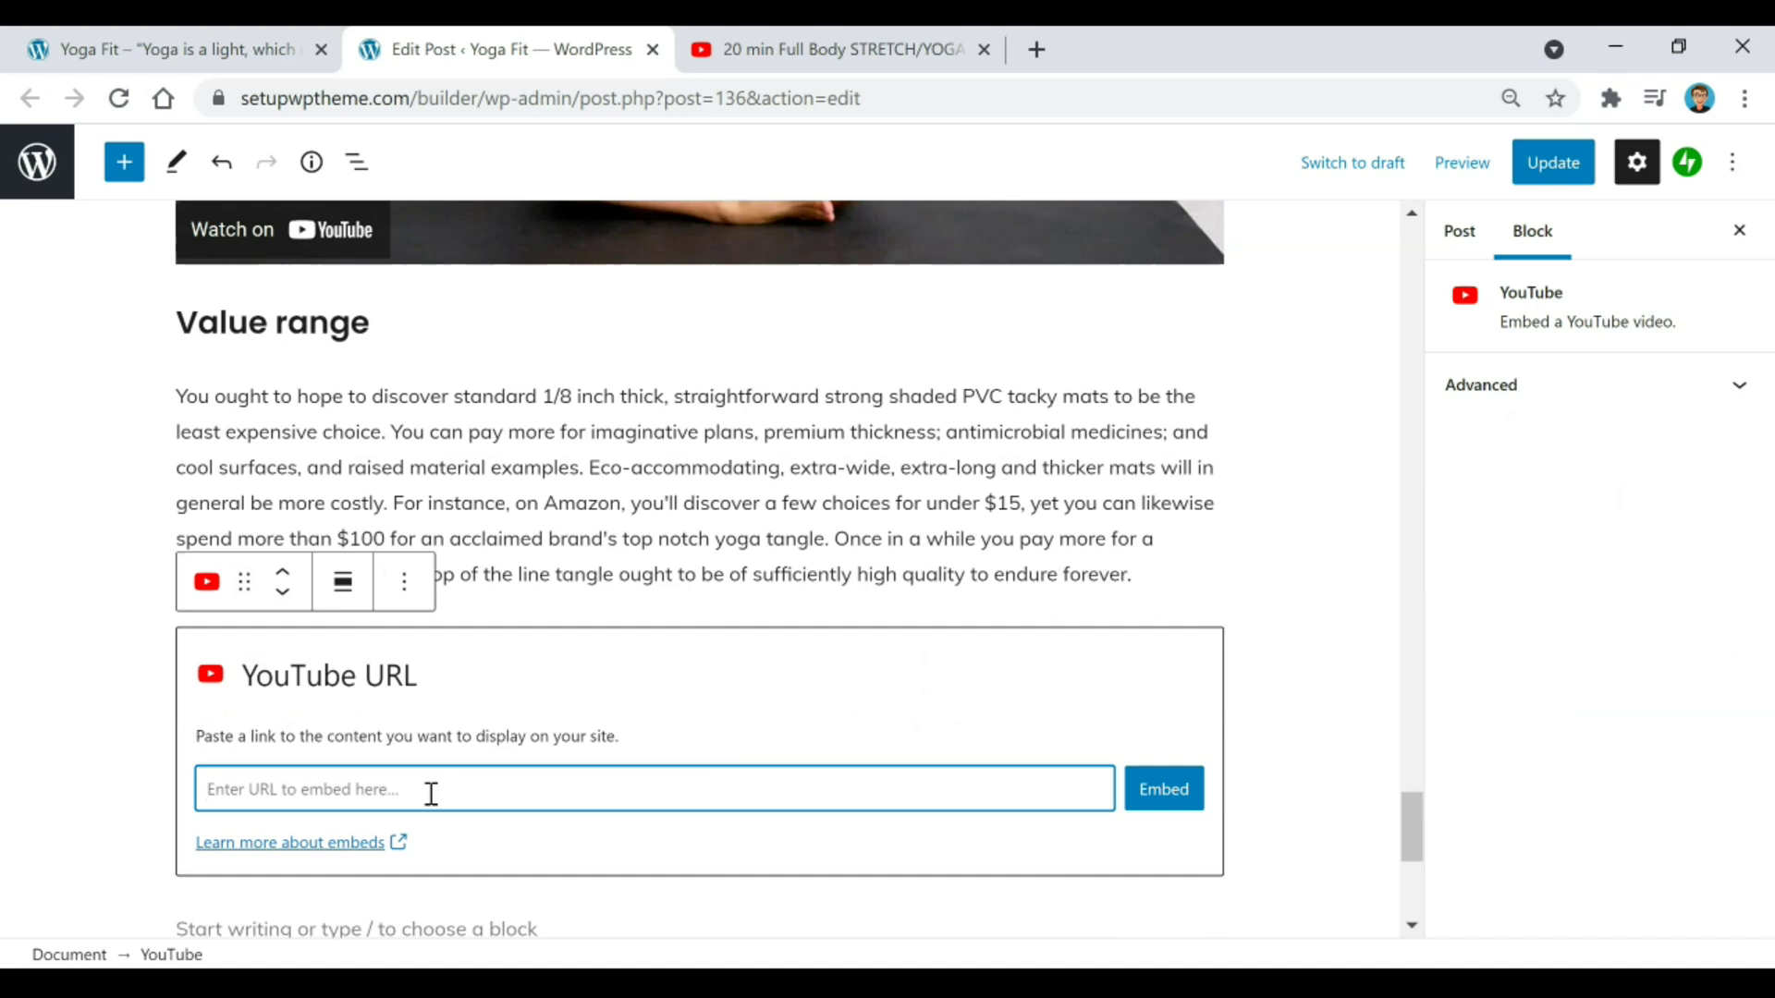
# Step: Copy the YouTube video's URL and embed it below the Value range paragraph
pyautogui.click(889, 51)
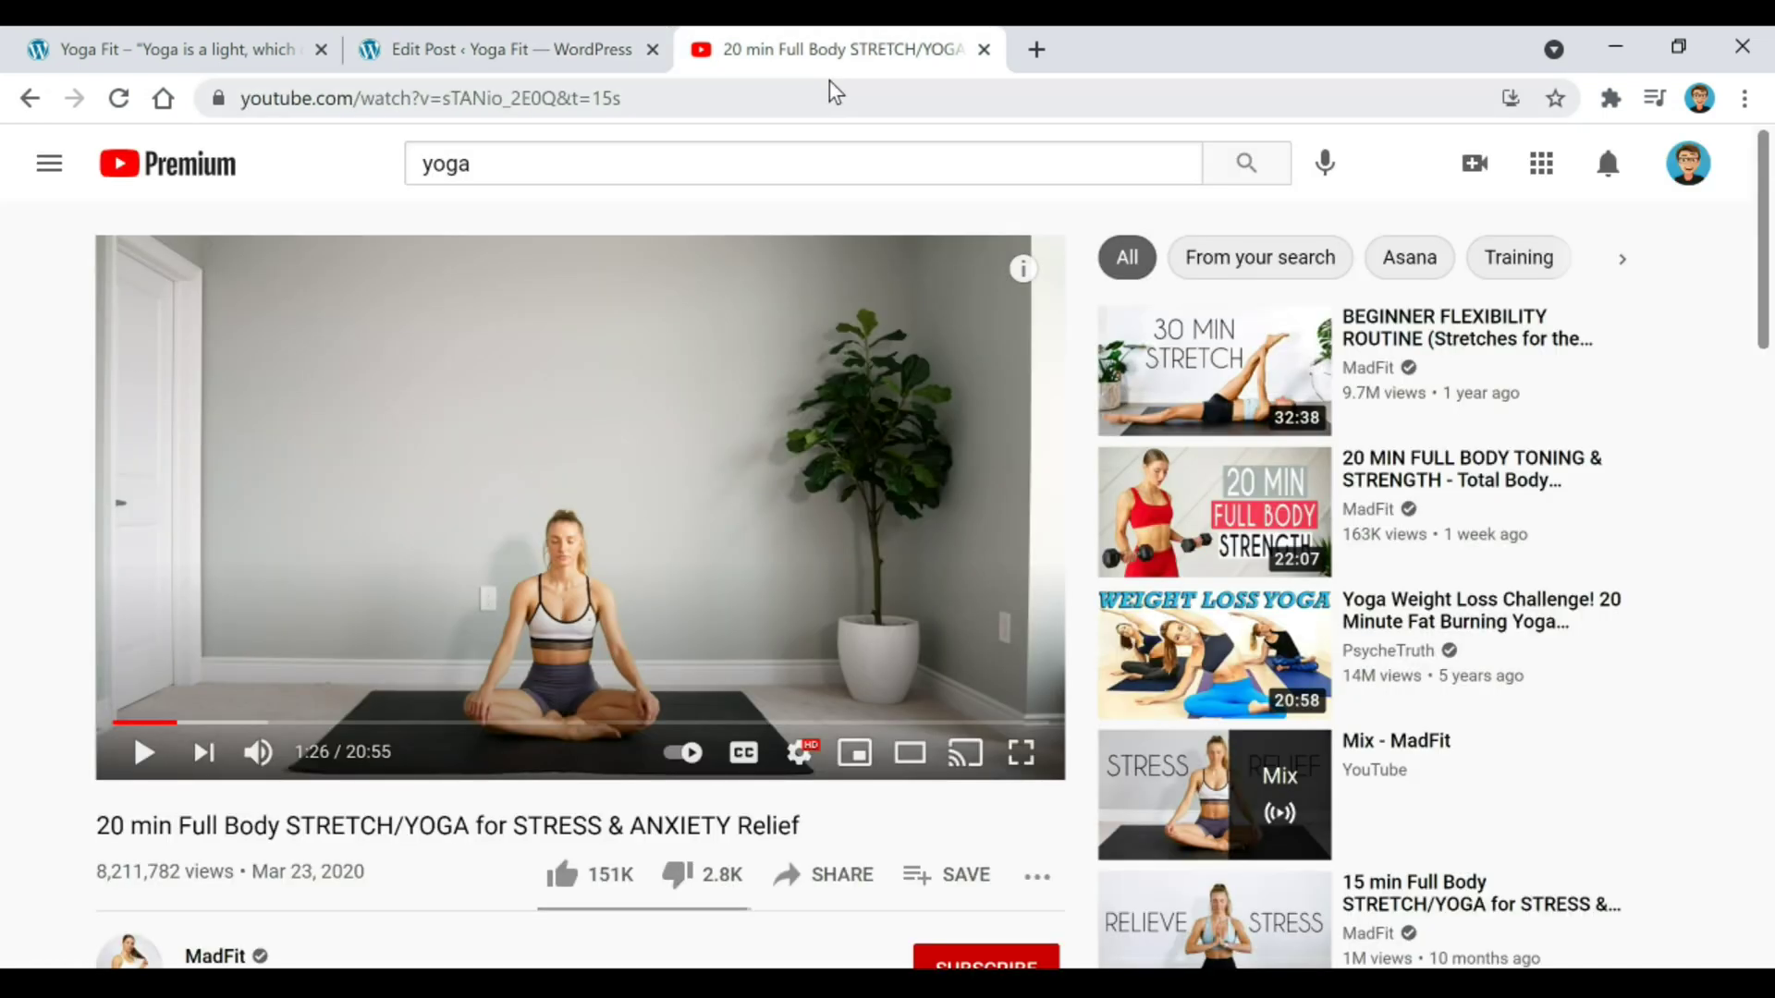
pyautogui.click(566, 102)
pyautogui.rightClick(564, 106)
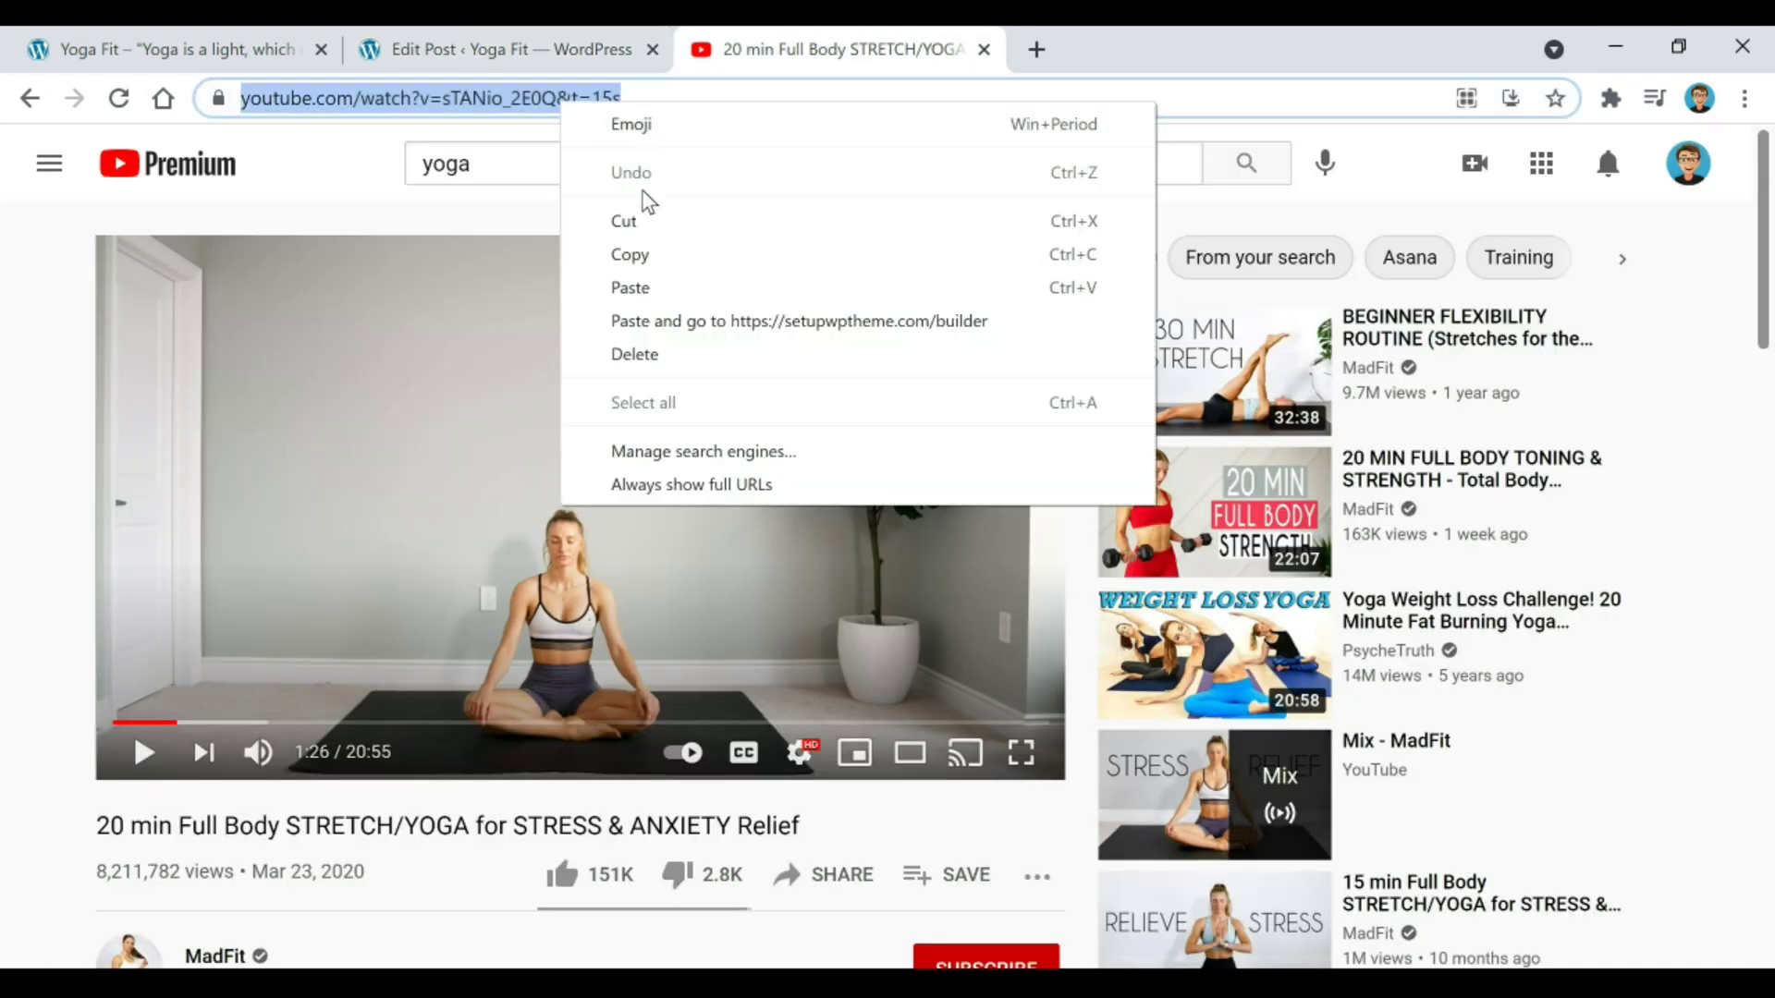
pyautogui.click(692, 255)
pyautogui.click(569, 51)
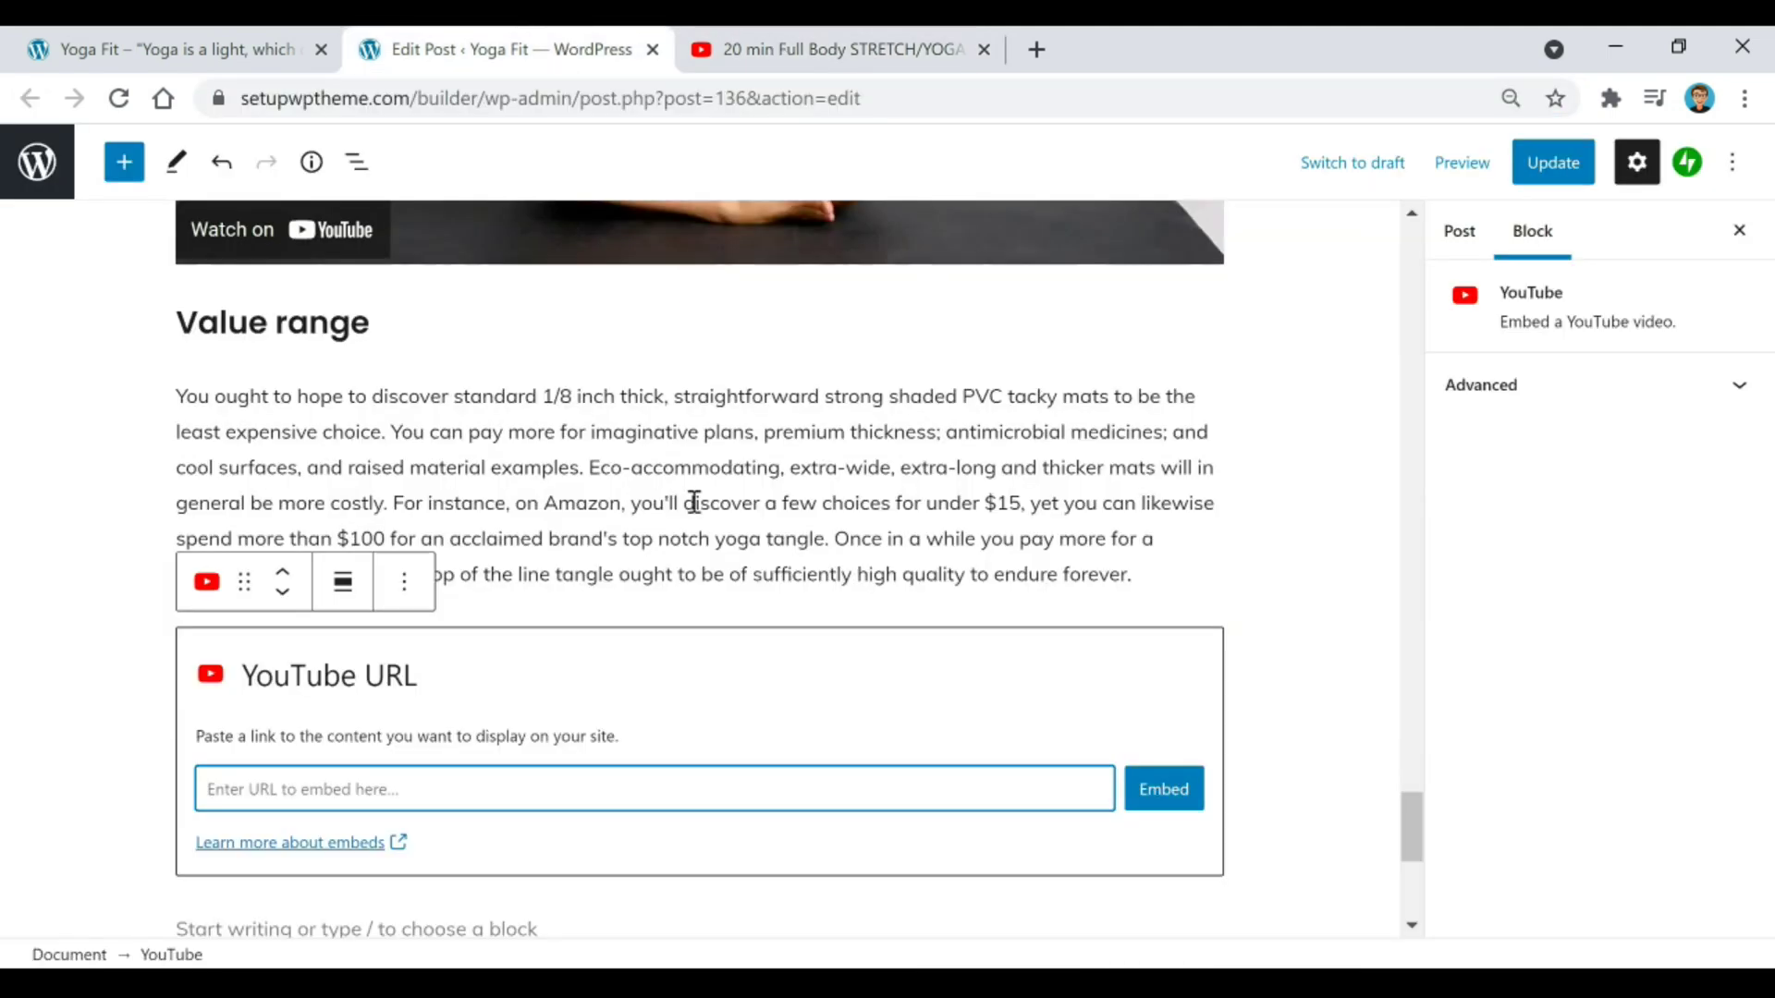
pyautogui.rightClick(357, 784)
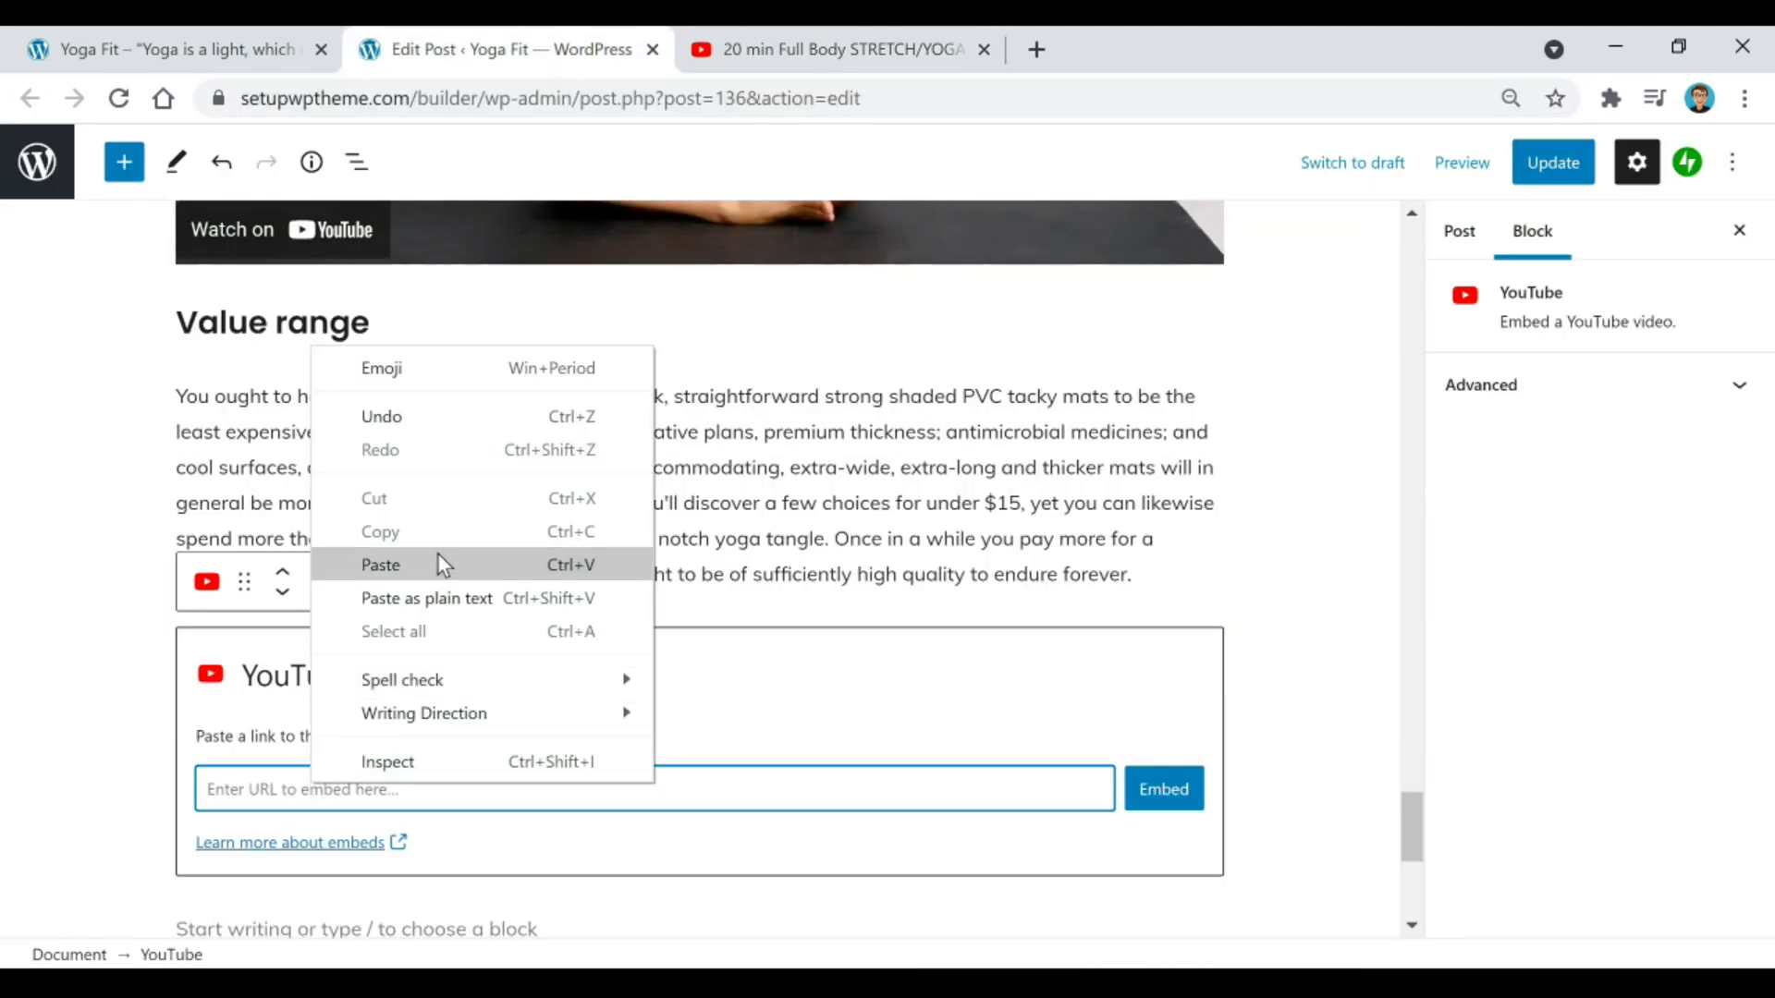
pyautogui.click(436, 559)
pyautogui.click(1162, 790)
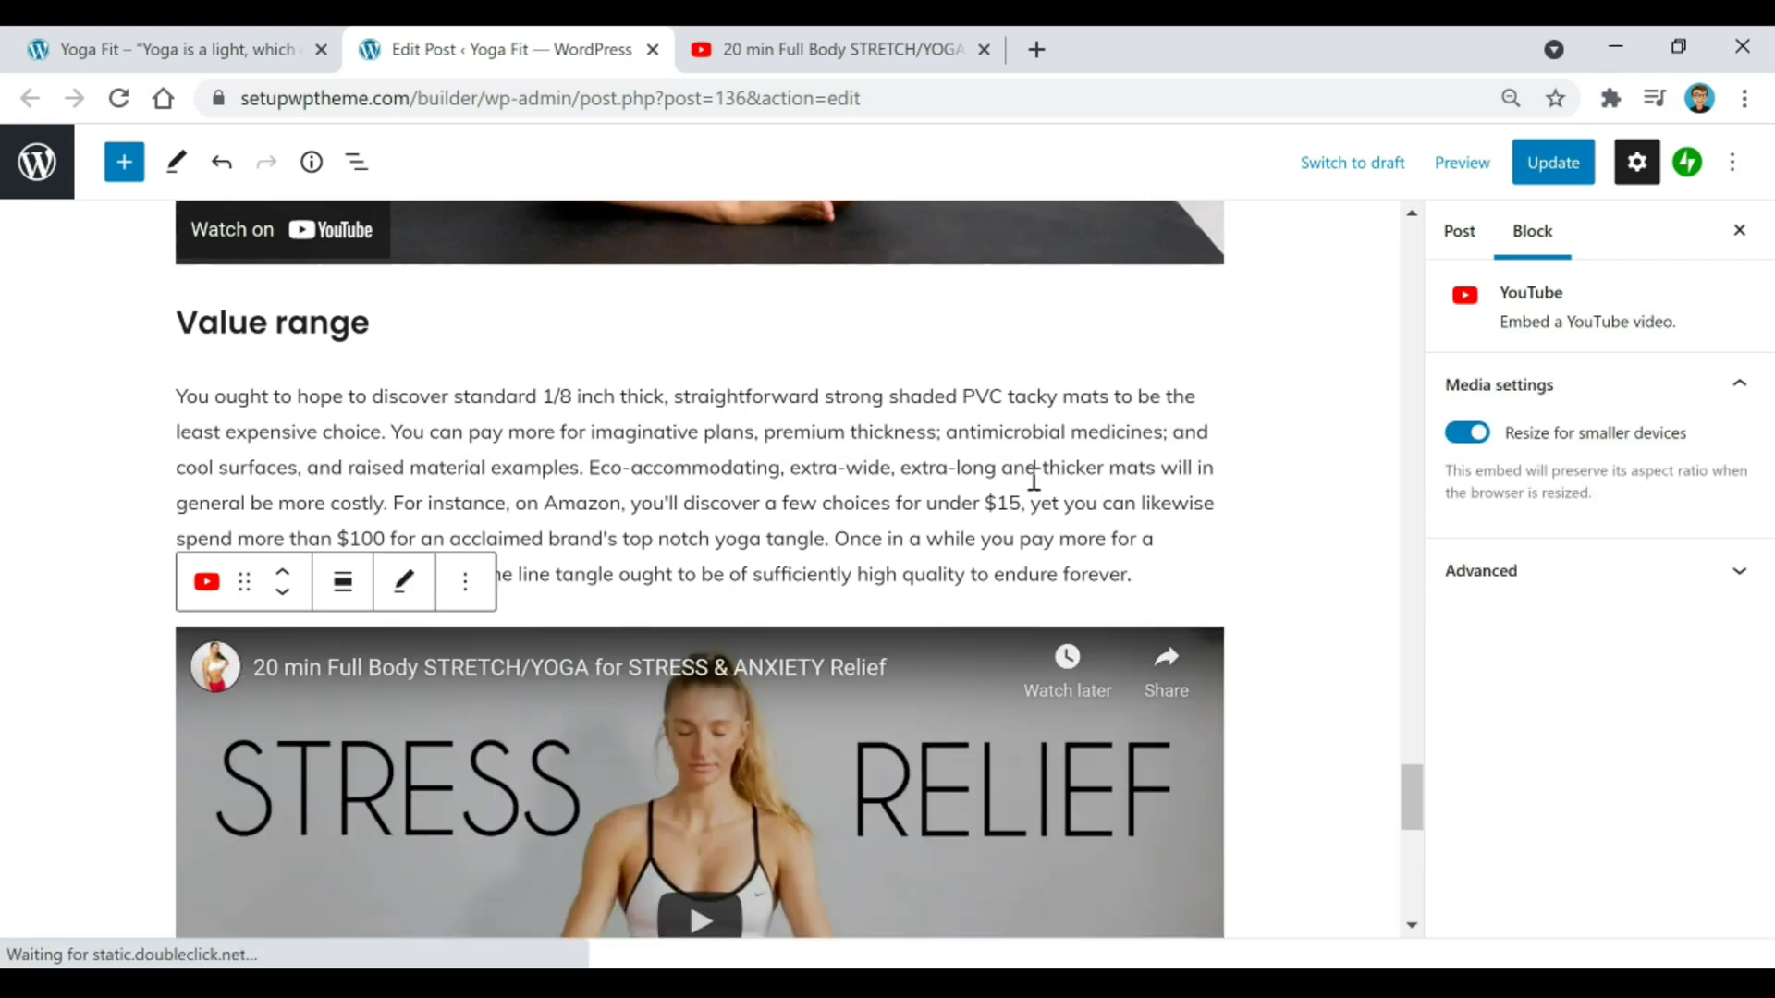
# Step: Remove the newly embedded duplicate video block from its options menu
pyautogui.scroll(-3, 471, 428)
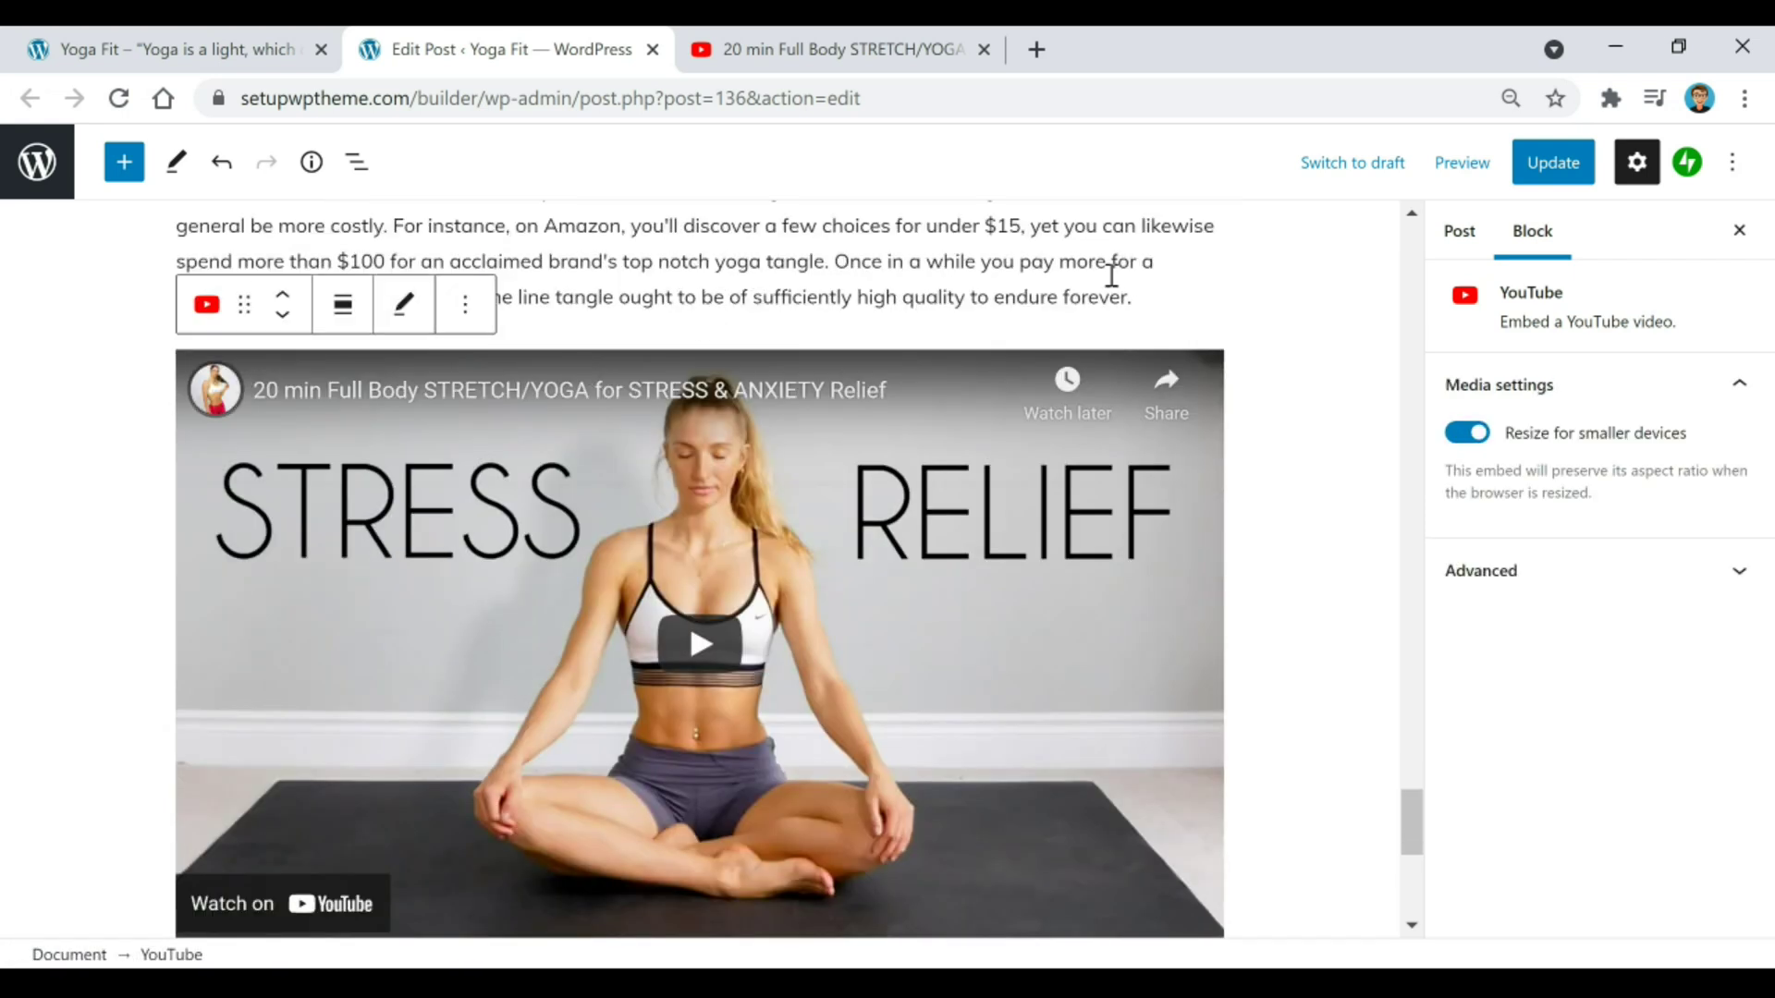
pyautogui.scroll(-2, 1232, 331)
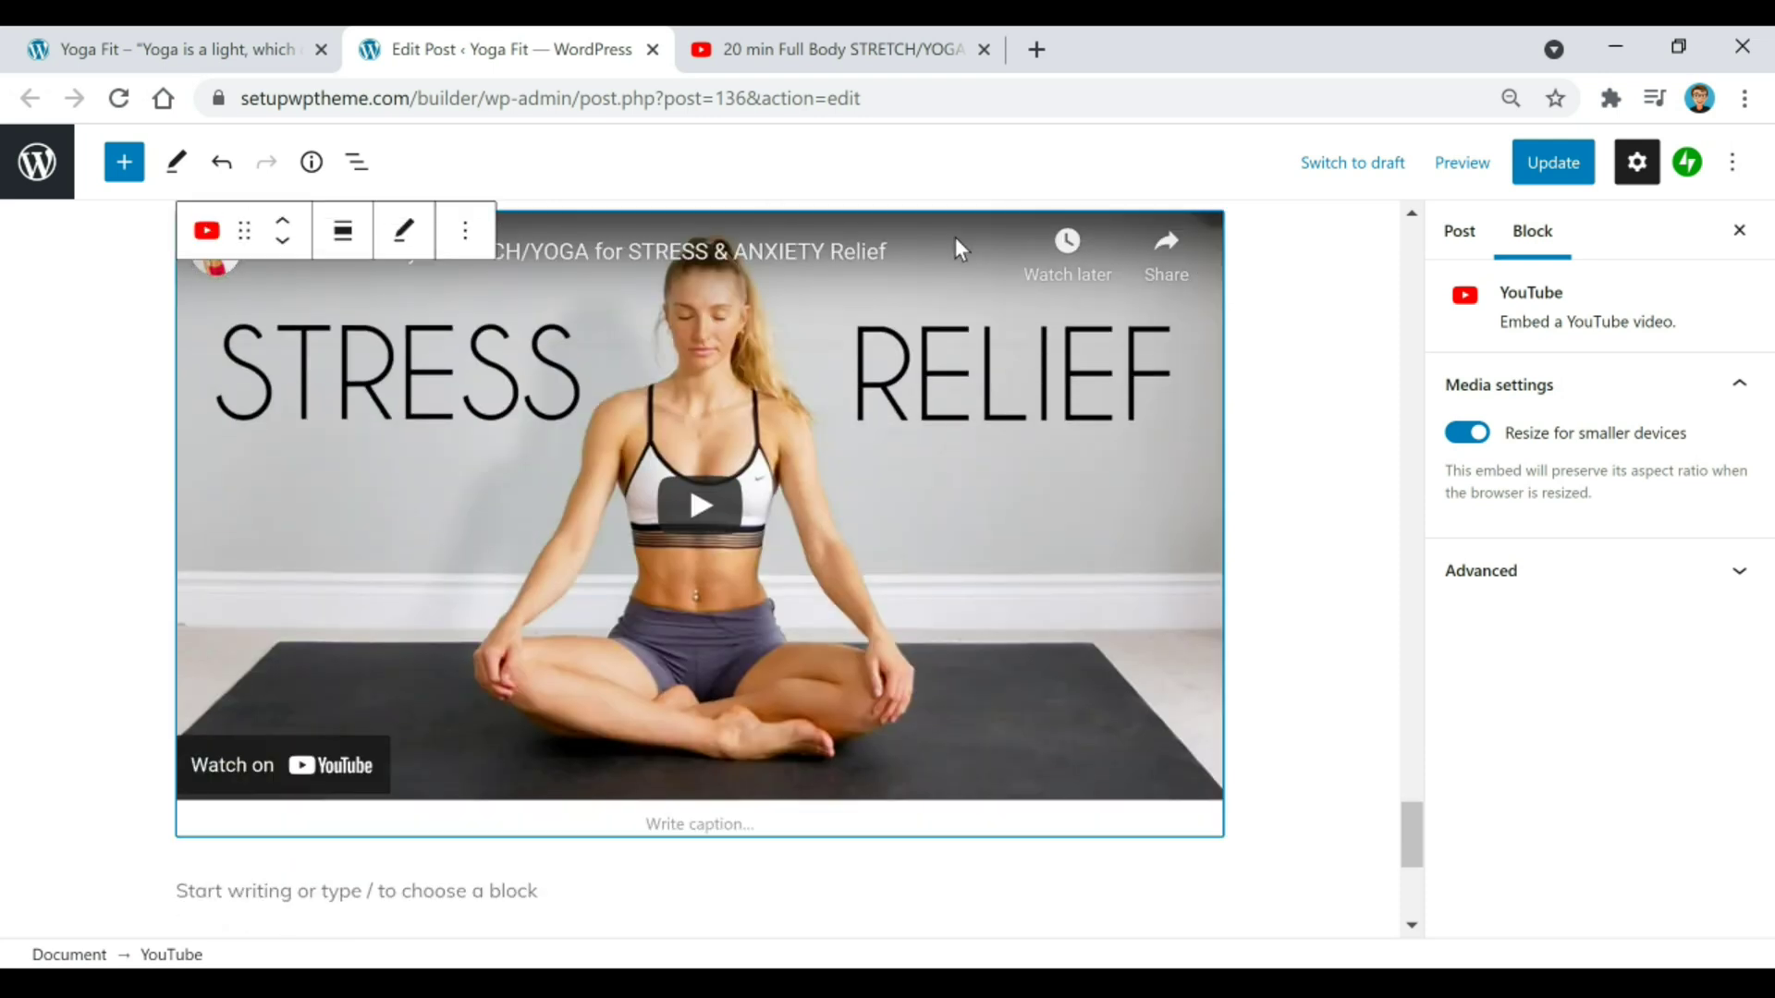
pyautogui.click(465, 231)
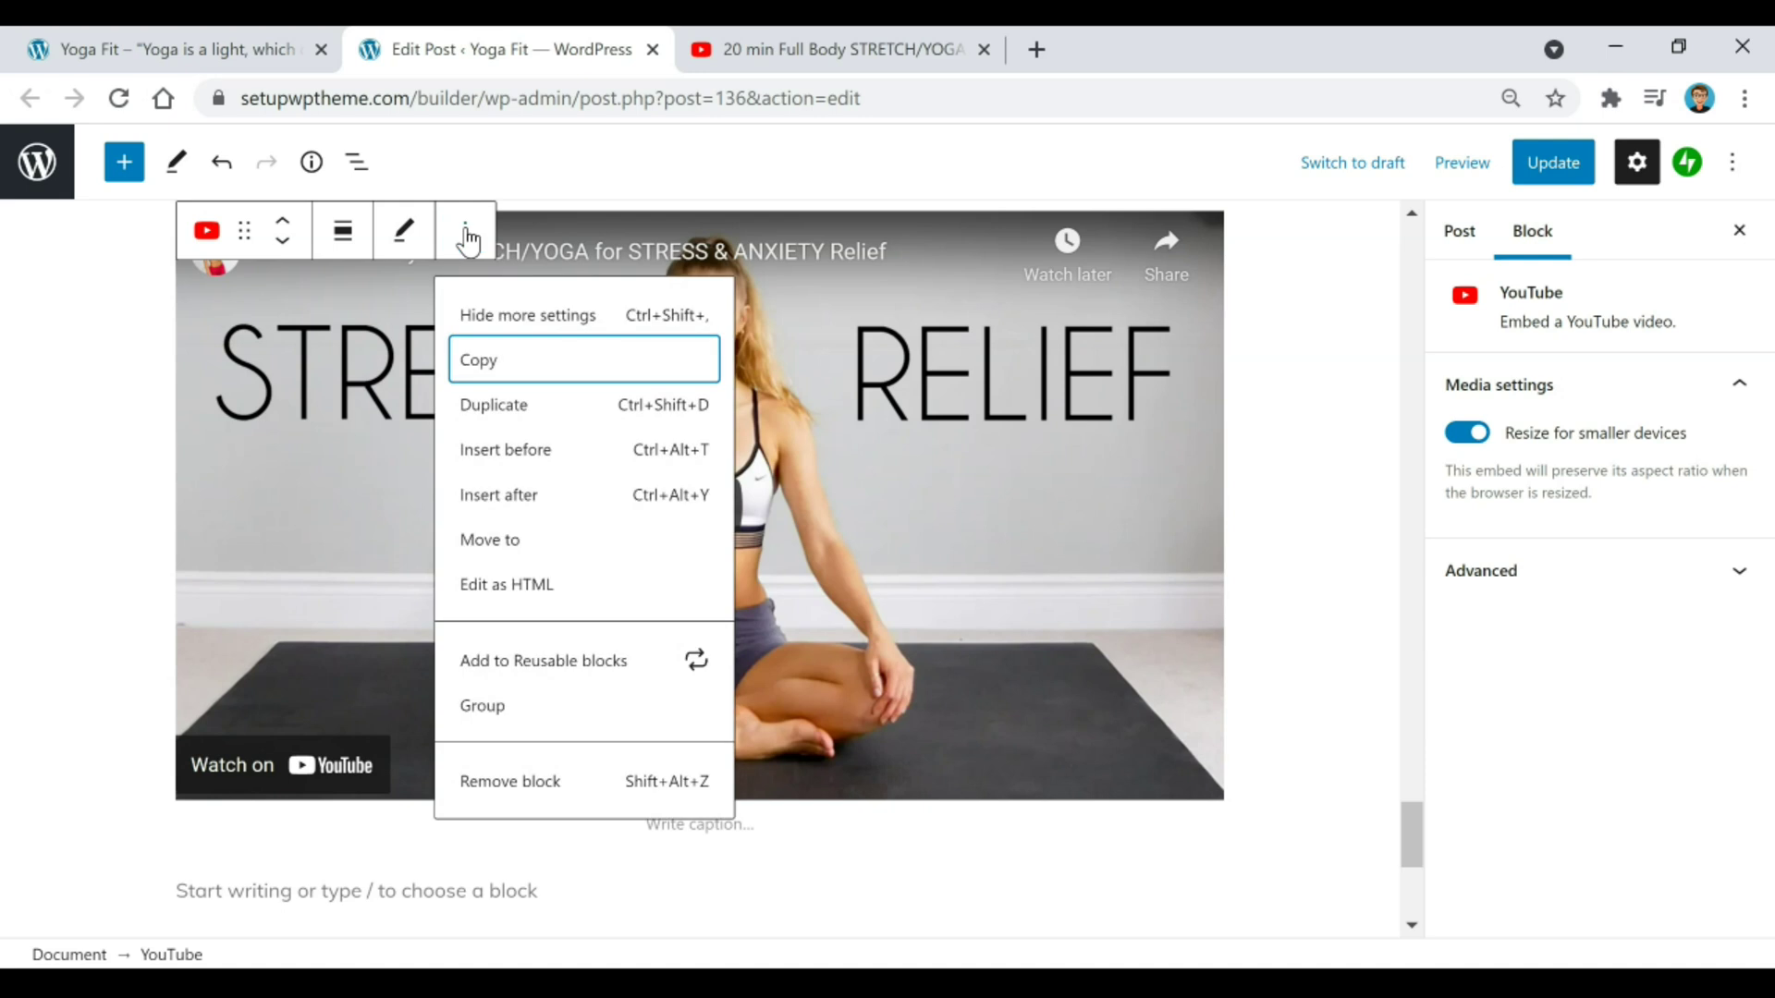
pyautogui.click(546, 794)
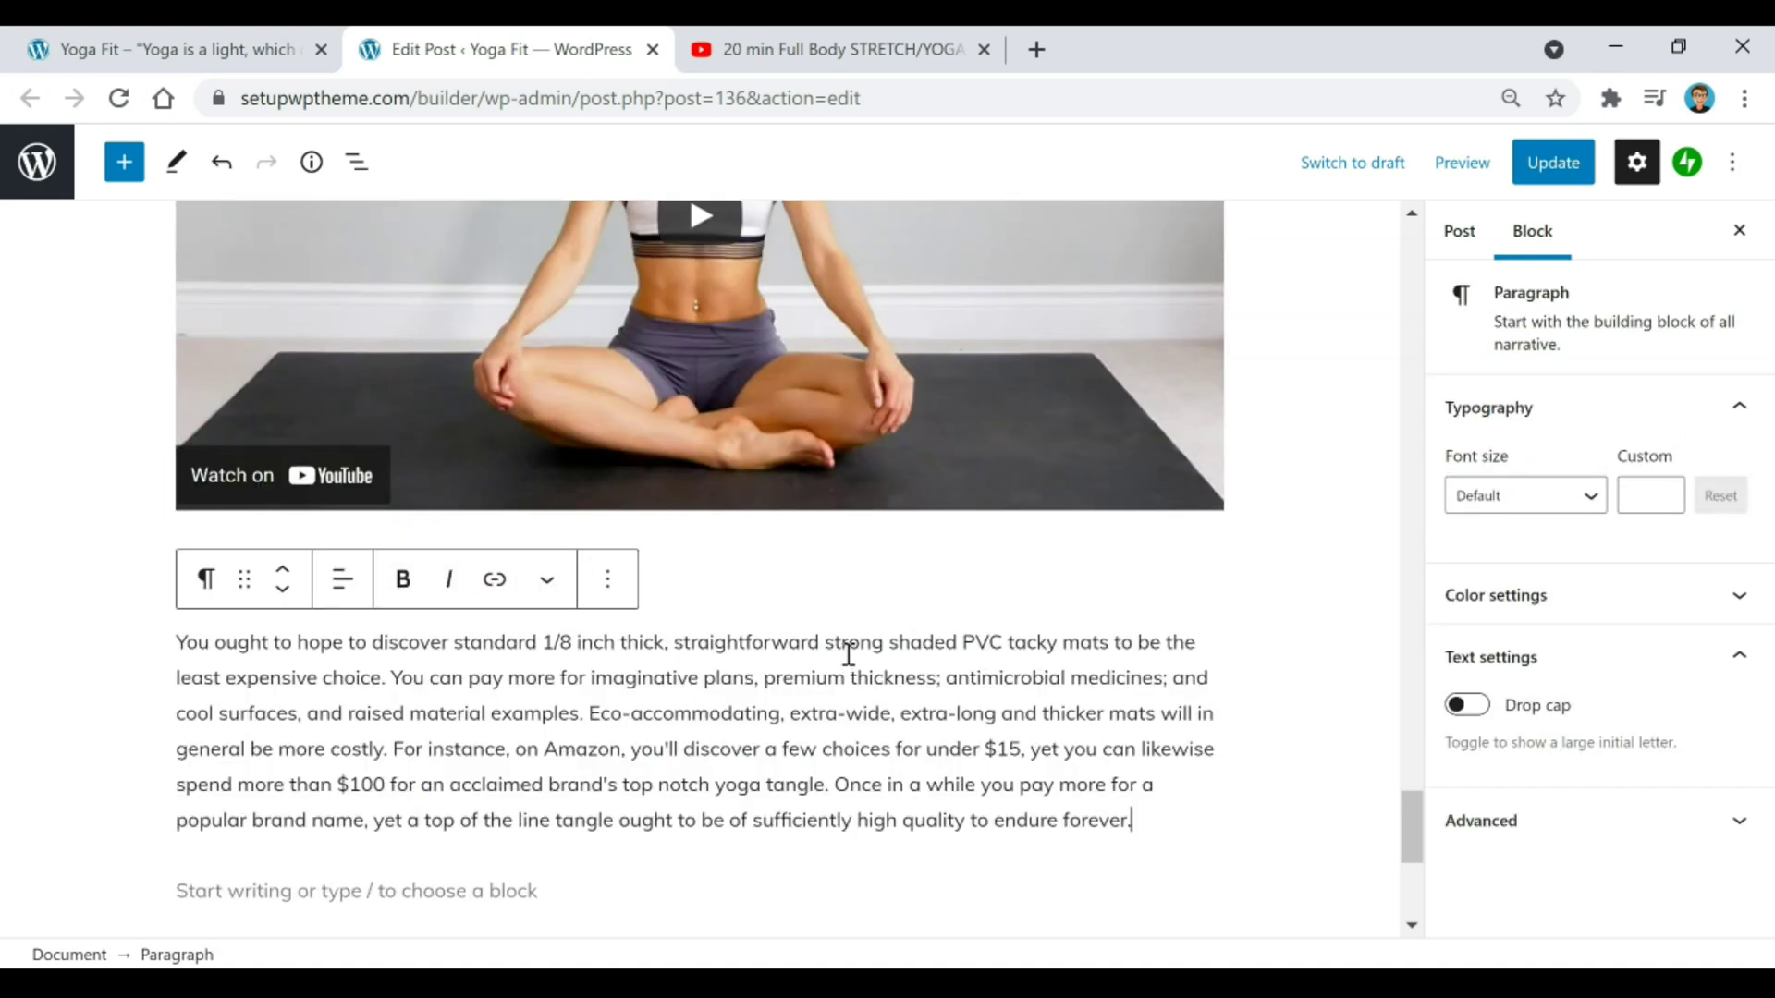
# Step: Insert a Spacer block on a new empty line above the Eco-accommodating paragraph
pyautogui.scroll(10, 880, 660)
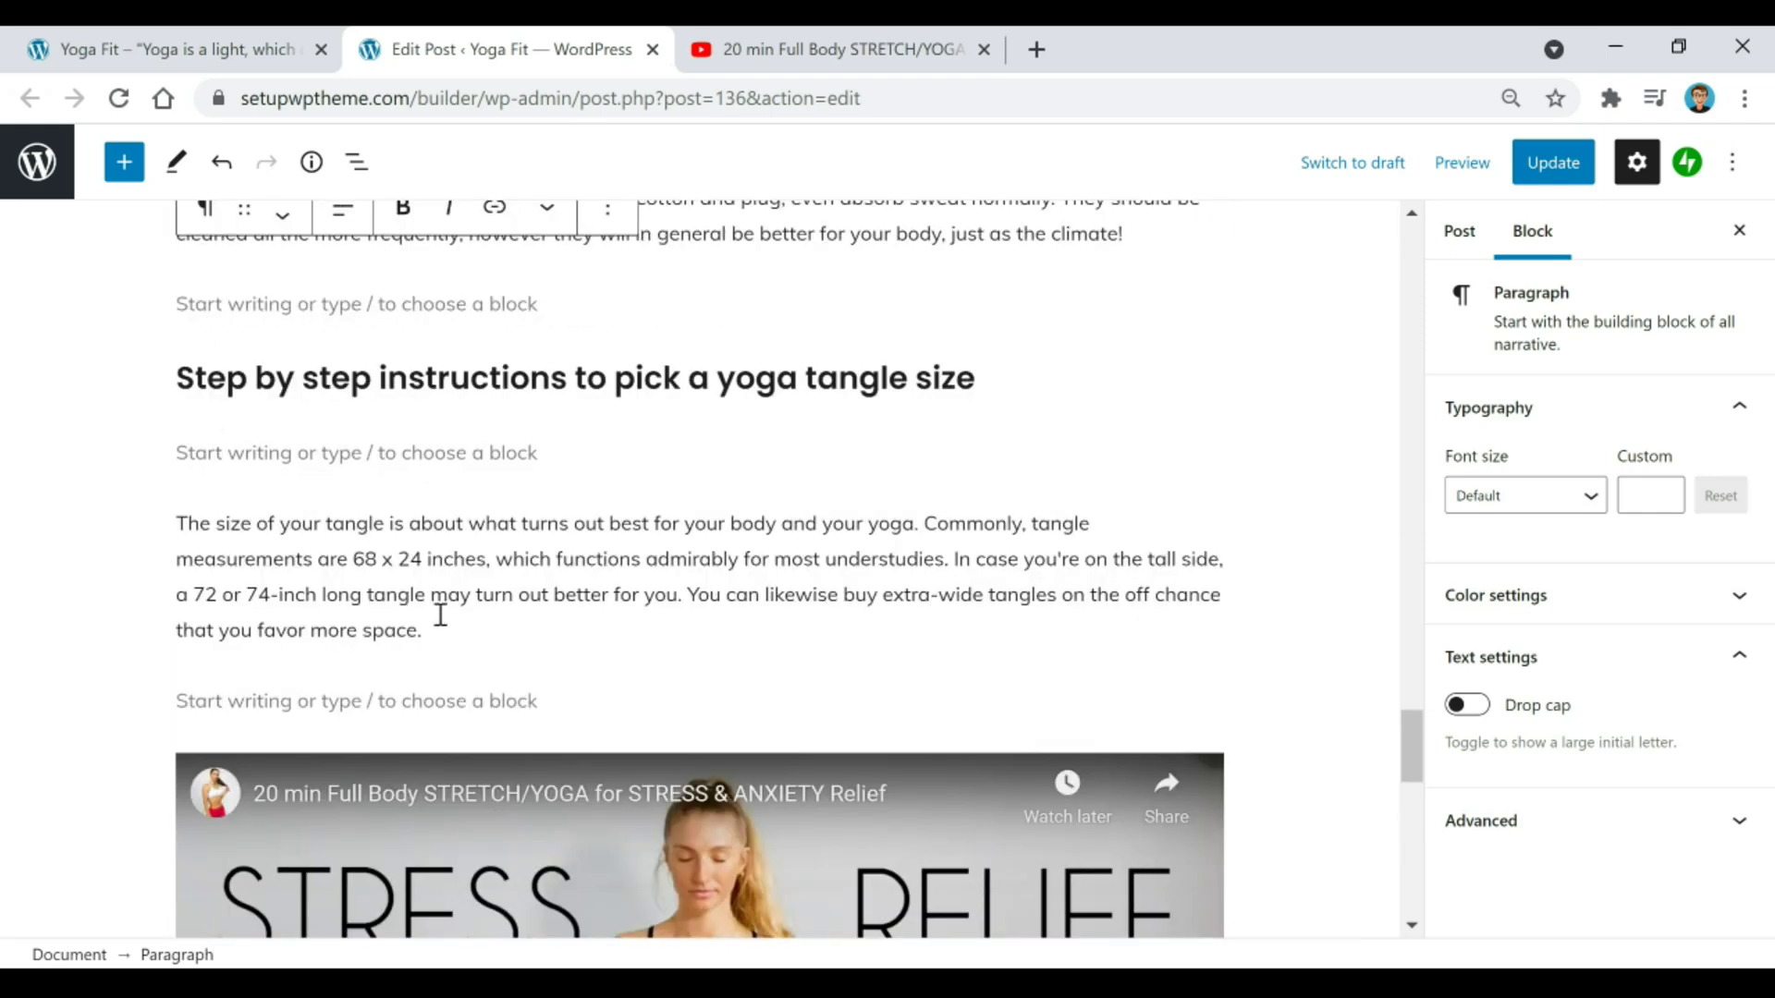
pyautogui.scroll(3, 682, 628)
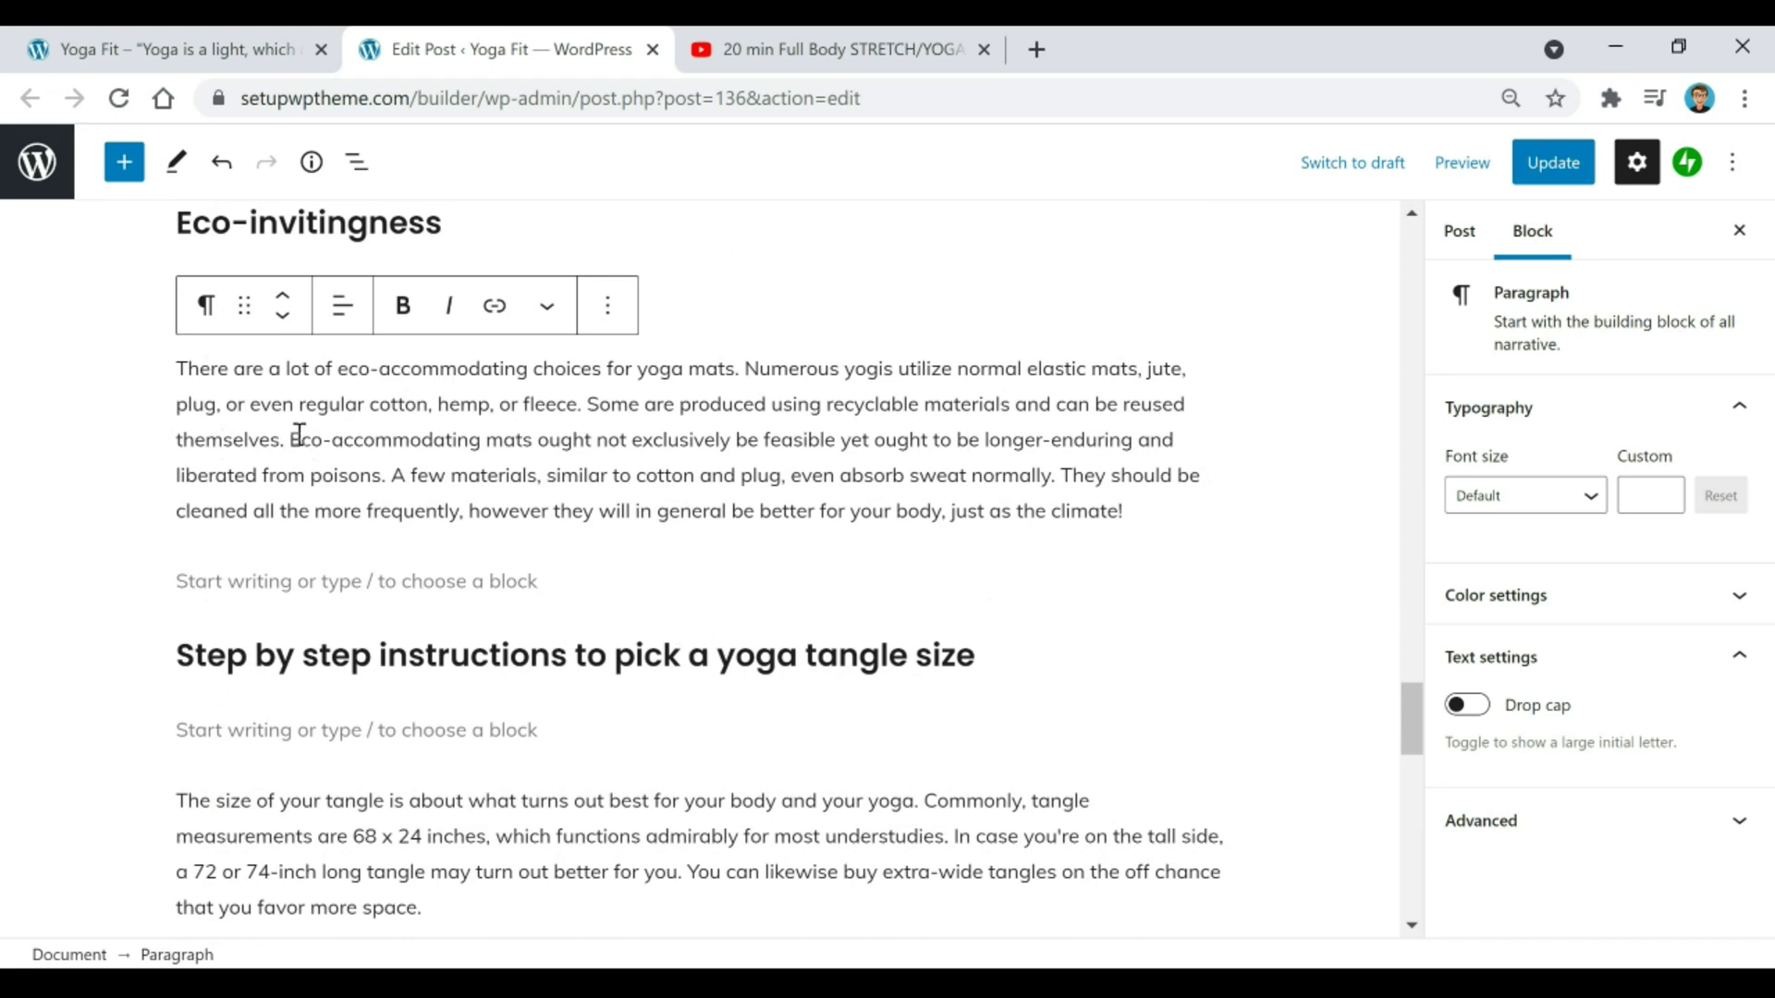
pyautogui.press('Return')
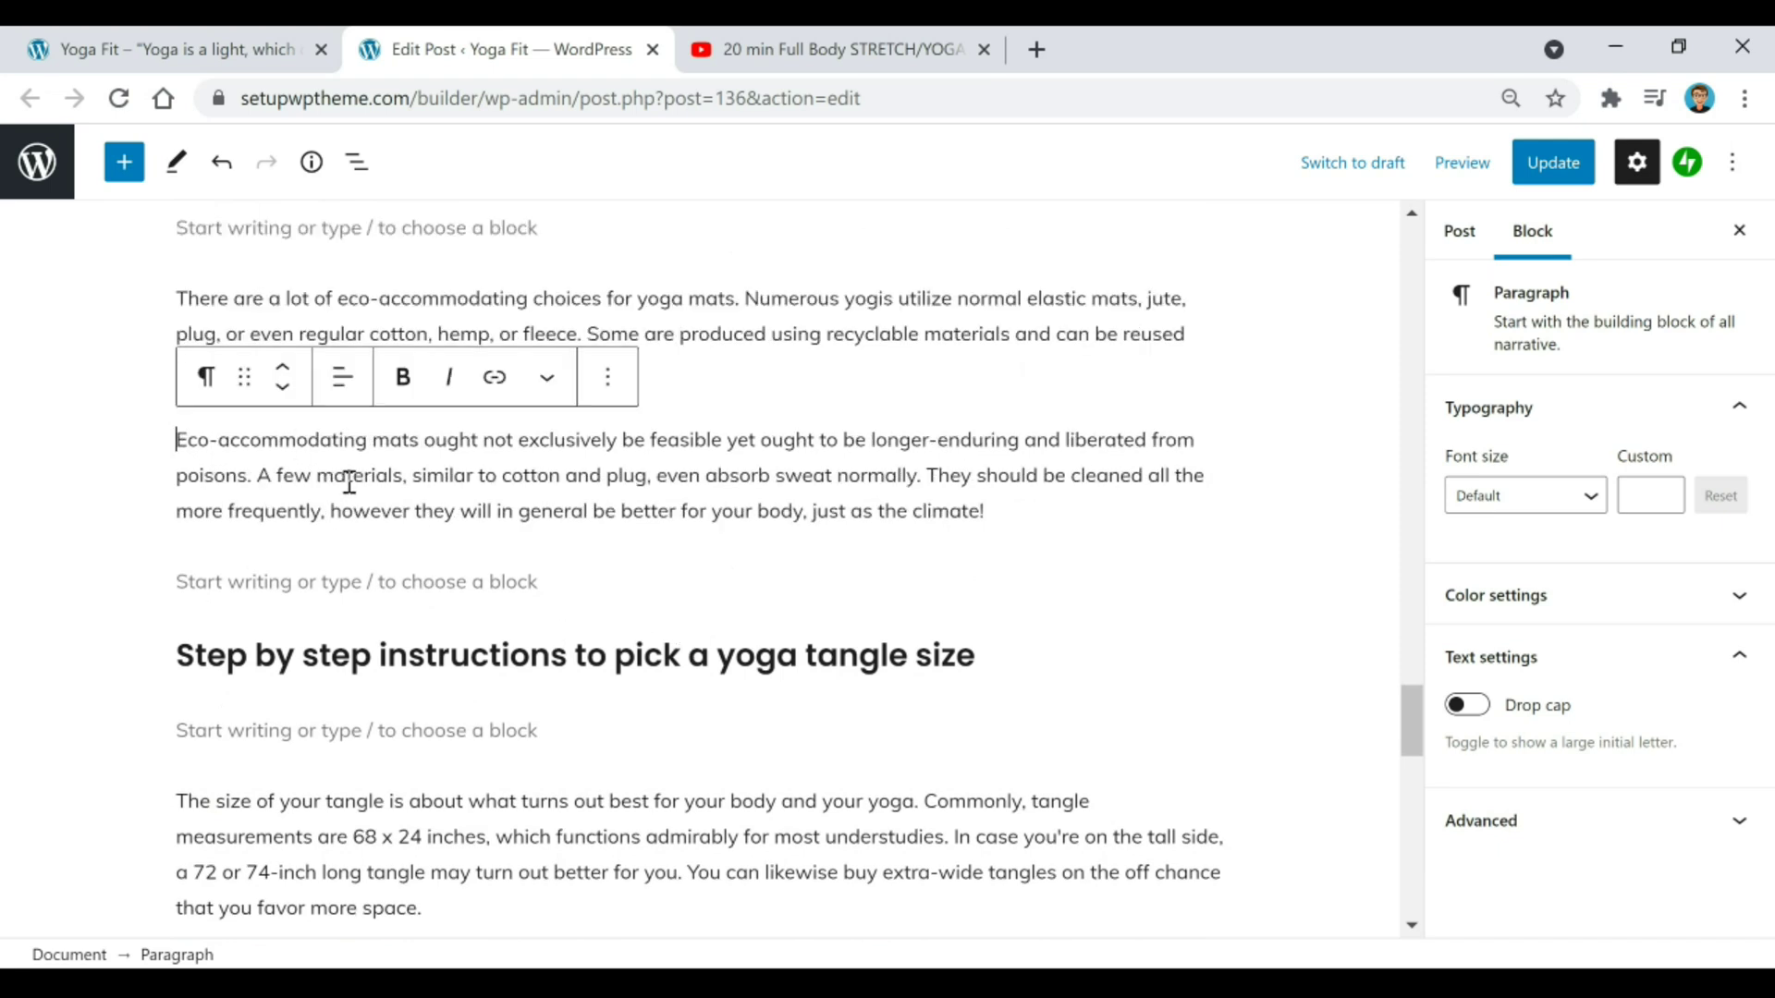
pyautogui.press('Return')
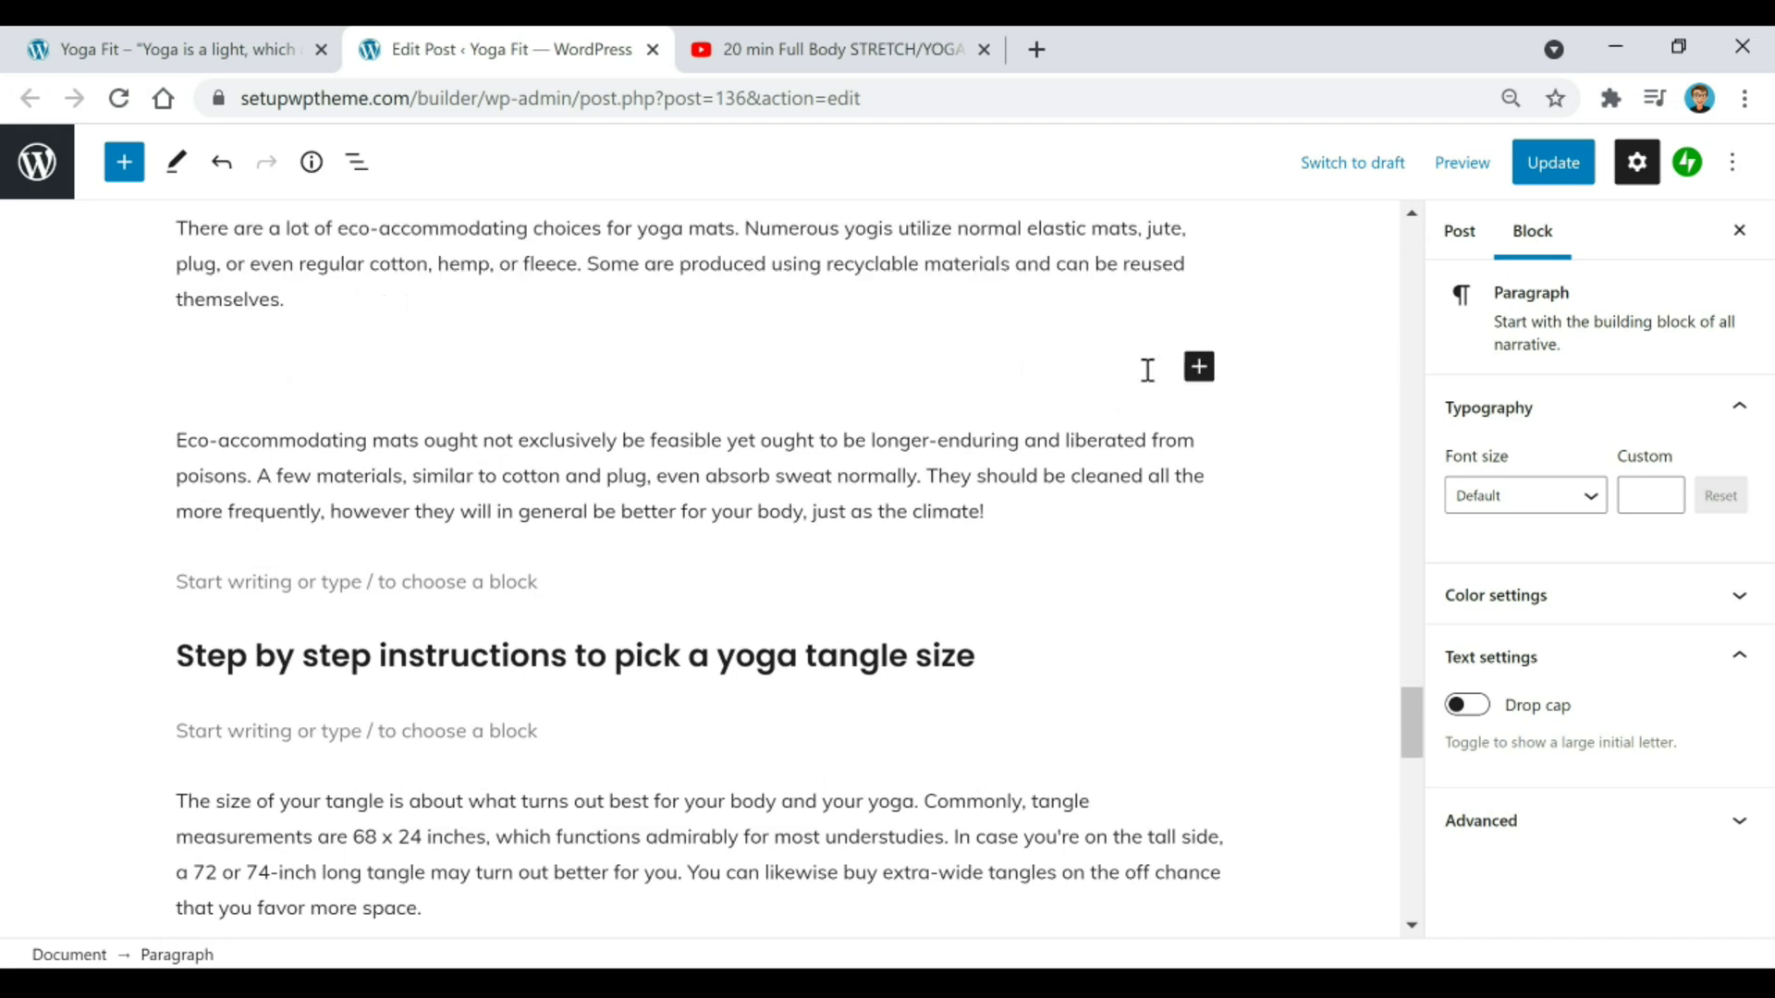
pyautogui.click(1202, 373)
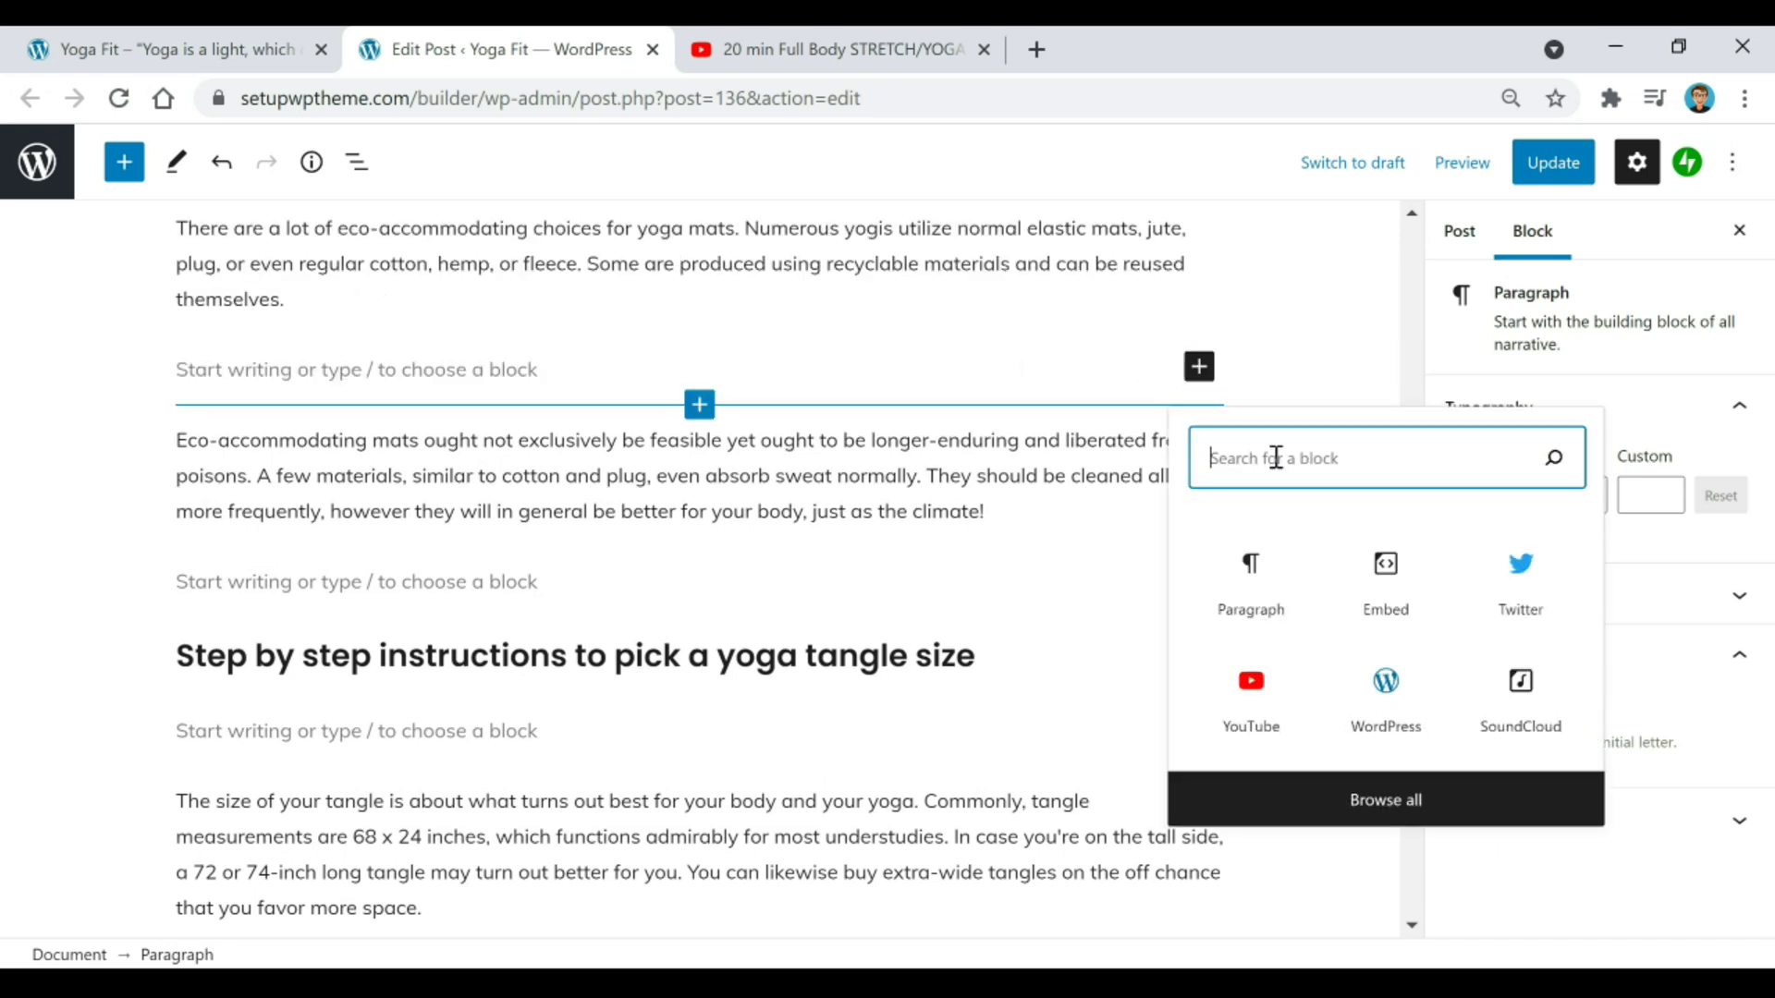
pyautogui.write('spacer')
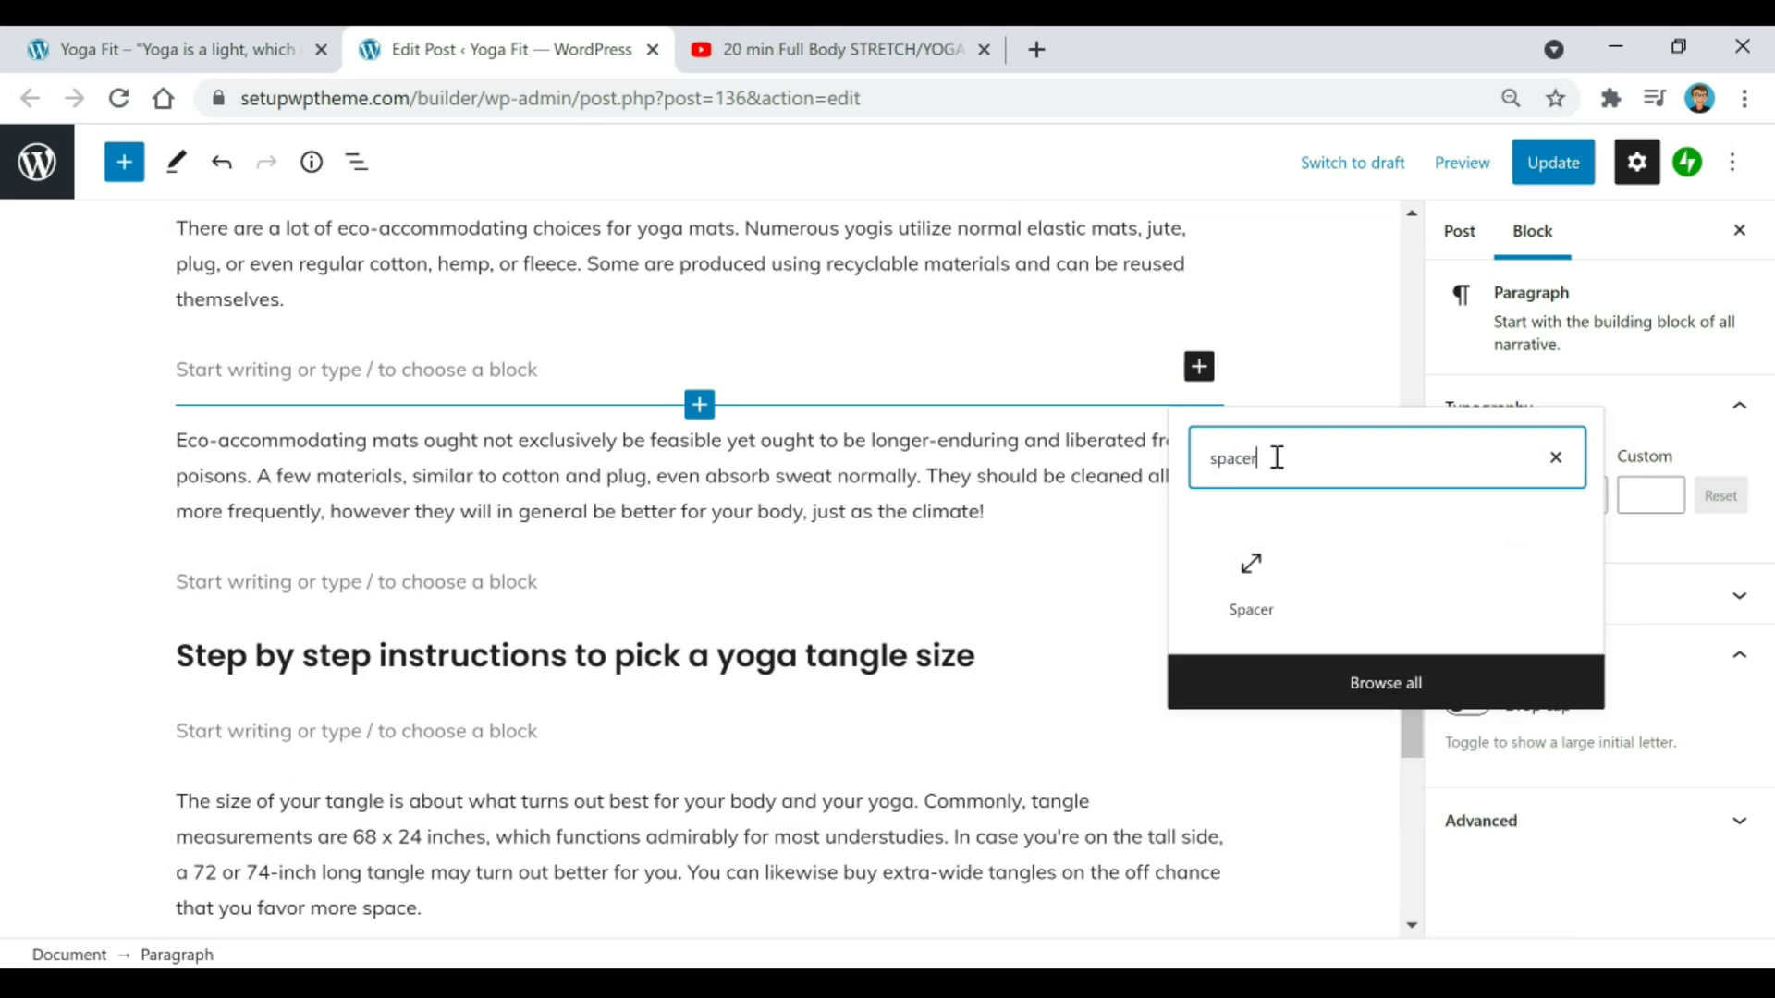
pyautogui.click(1252, 583)
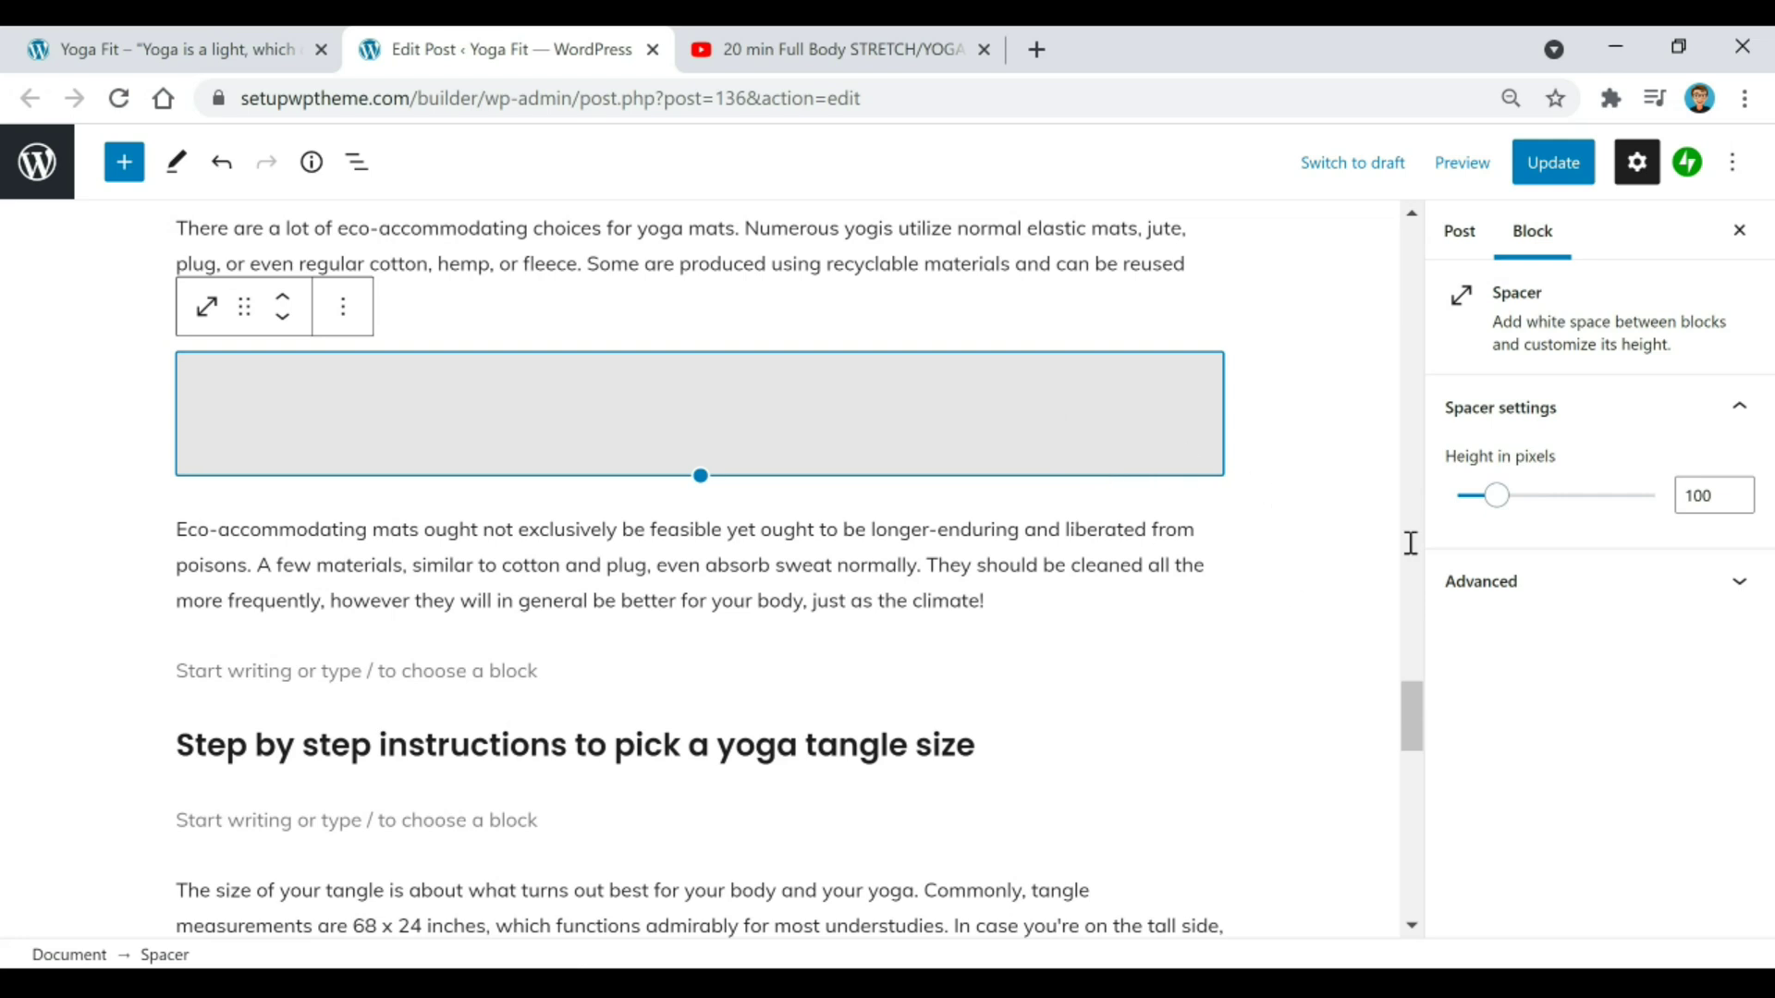
# Step: Adjust the spacer's pixel height, then delete the spacer block
pyautogui.moveTo(1505, 510)
pyautogui.mouseDown()
pyautogui.moveTo(1583, 517)
pyautogui.moveTo(1486, 530)
pyautogui.mouseUp()
pyautogui.scroll(1, 792, 377)
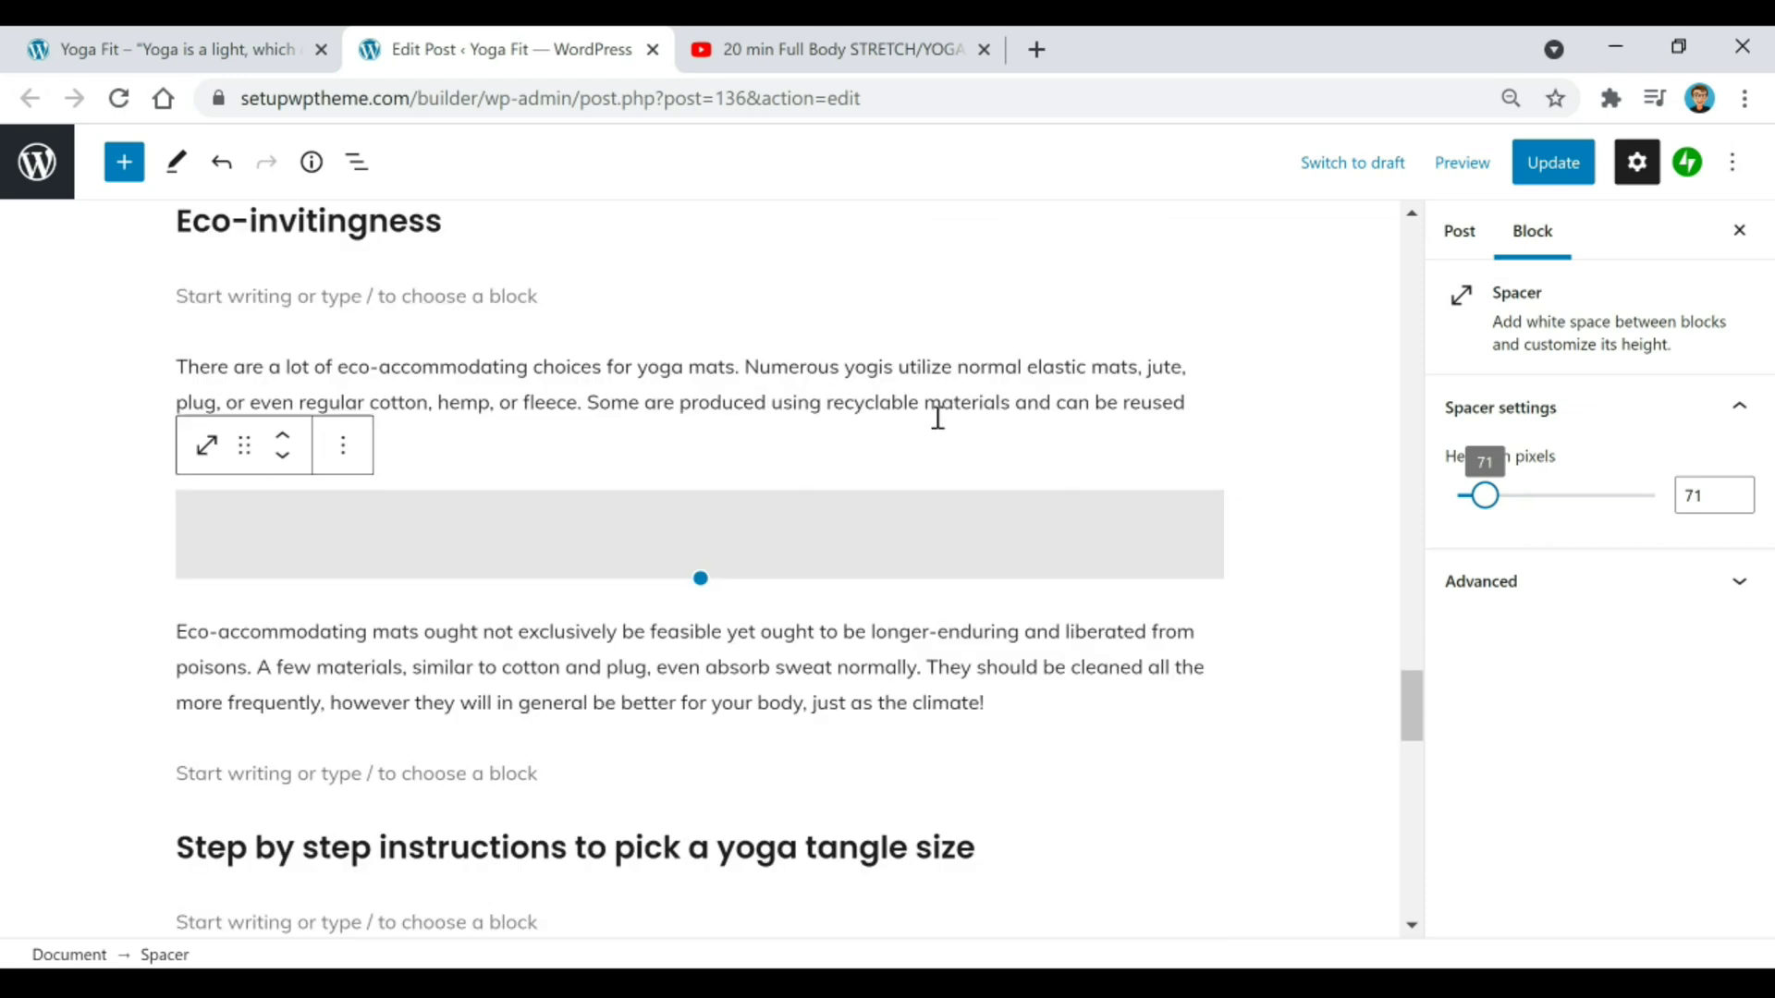
pyautogui.click(1063, 560)
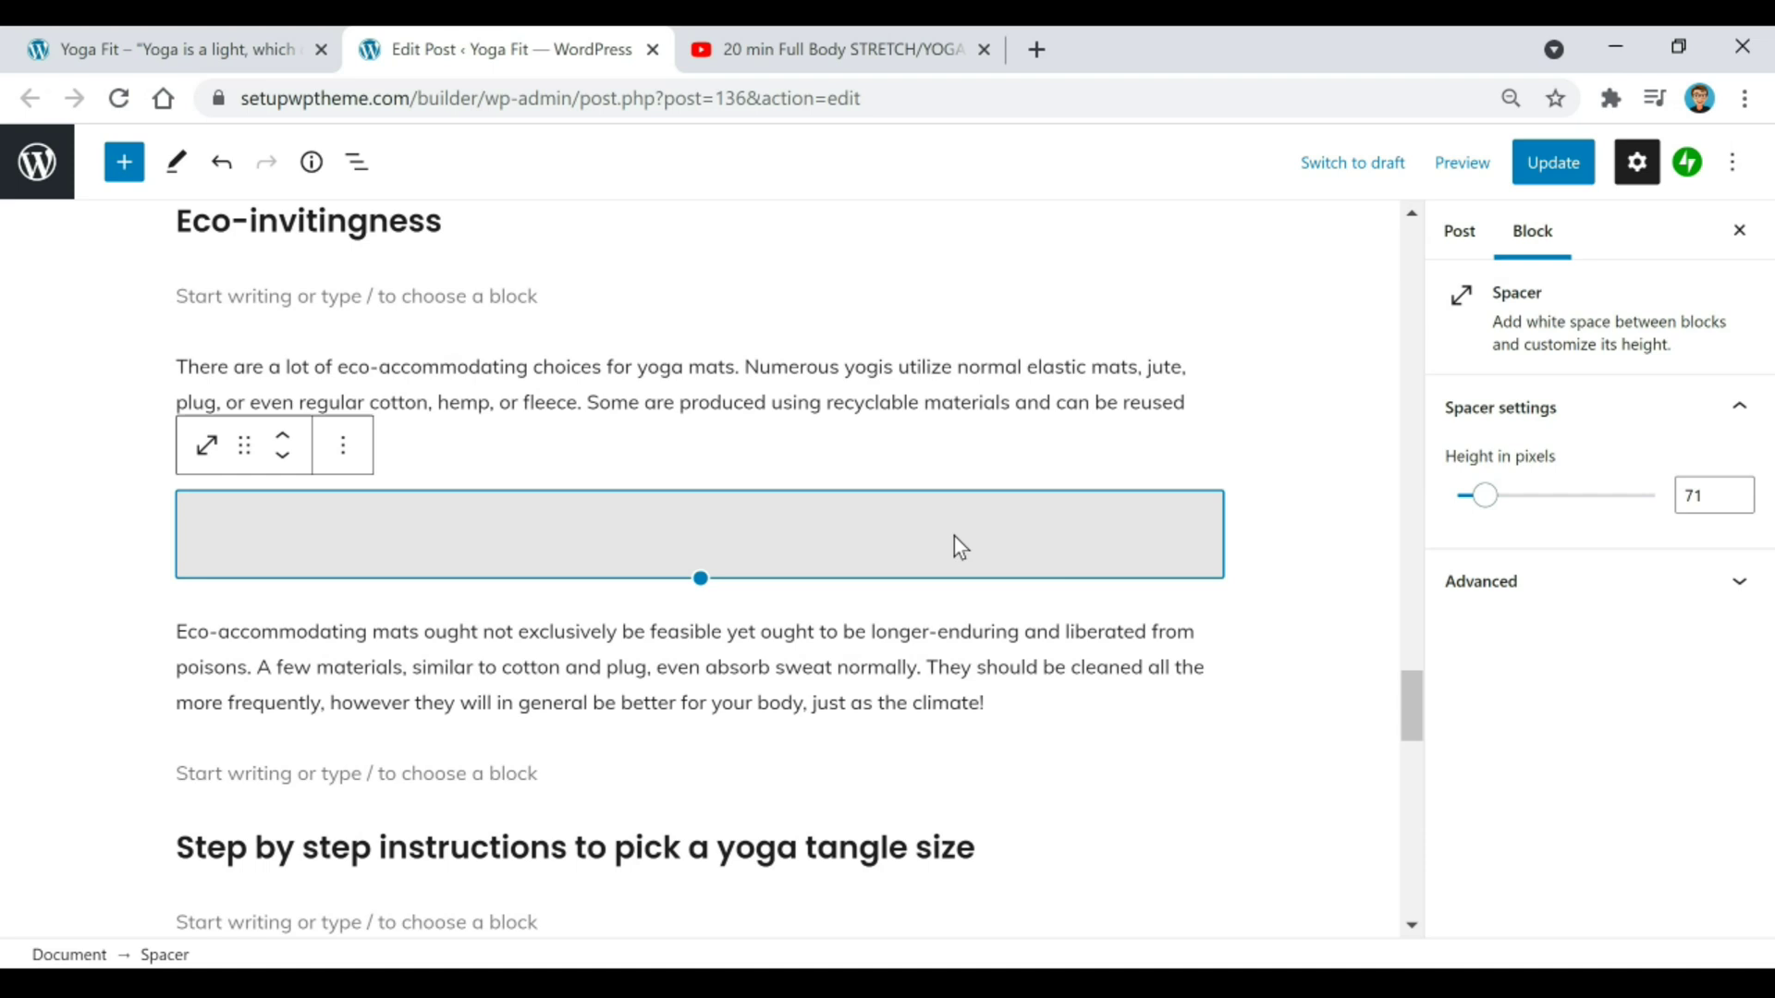
pyautogui.press('BackSpace')
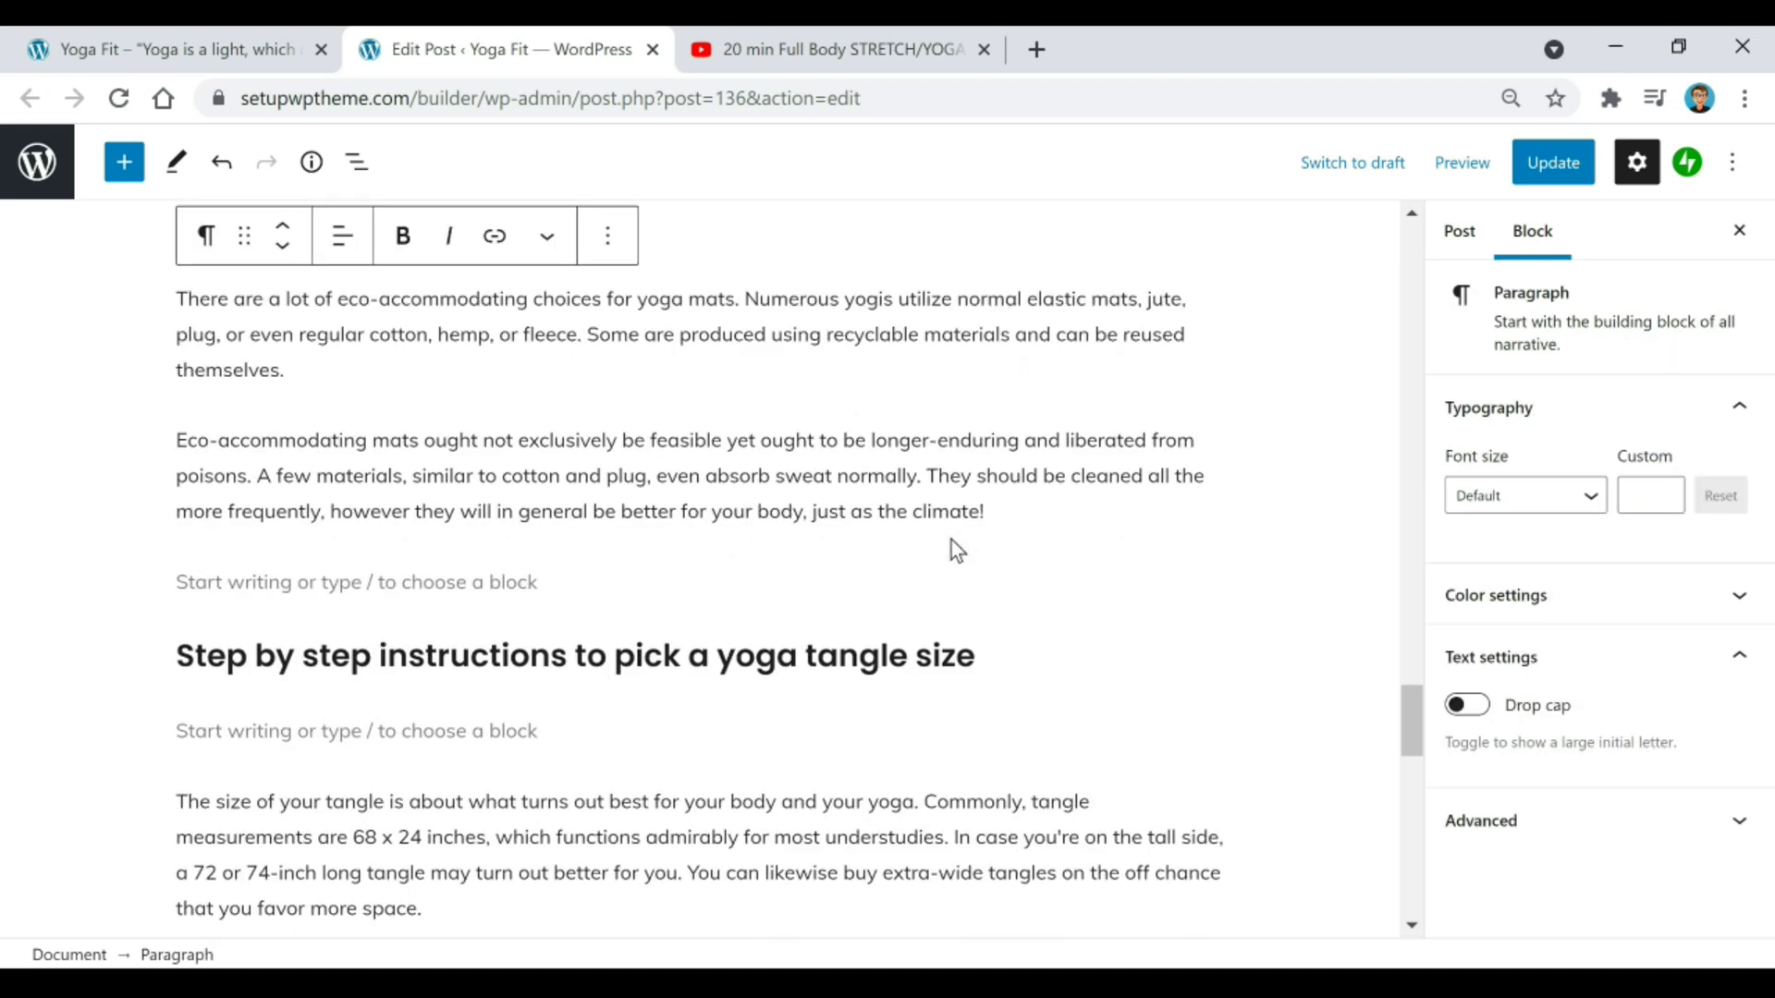
# Step: Colour the Eco-accommodating paragraph text red and give it an orange background
pyautogui.scroll(1, 941, 522)
pyautogui.click(674, 543)
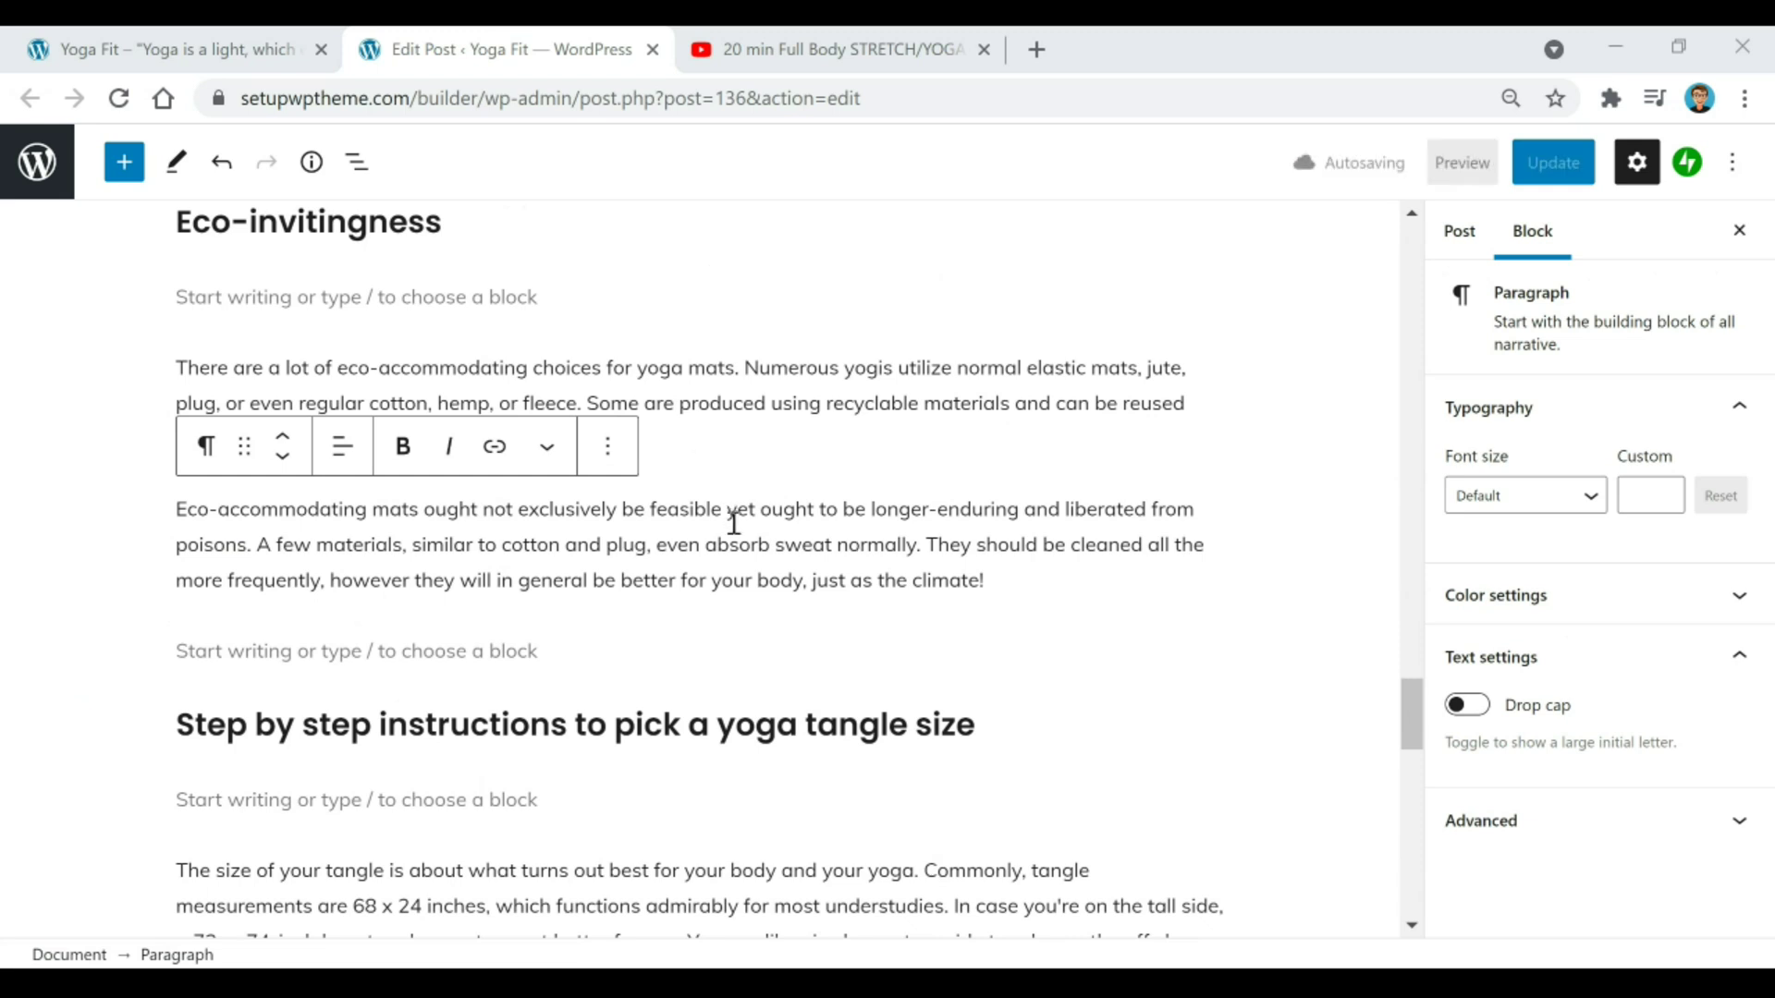
pyautogui.doubleClick(740, 511)
pyautogui.click(1033, 631)
pyautogui.moveTo(1050, 573); pyautogui.dragTo(57, 520)
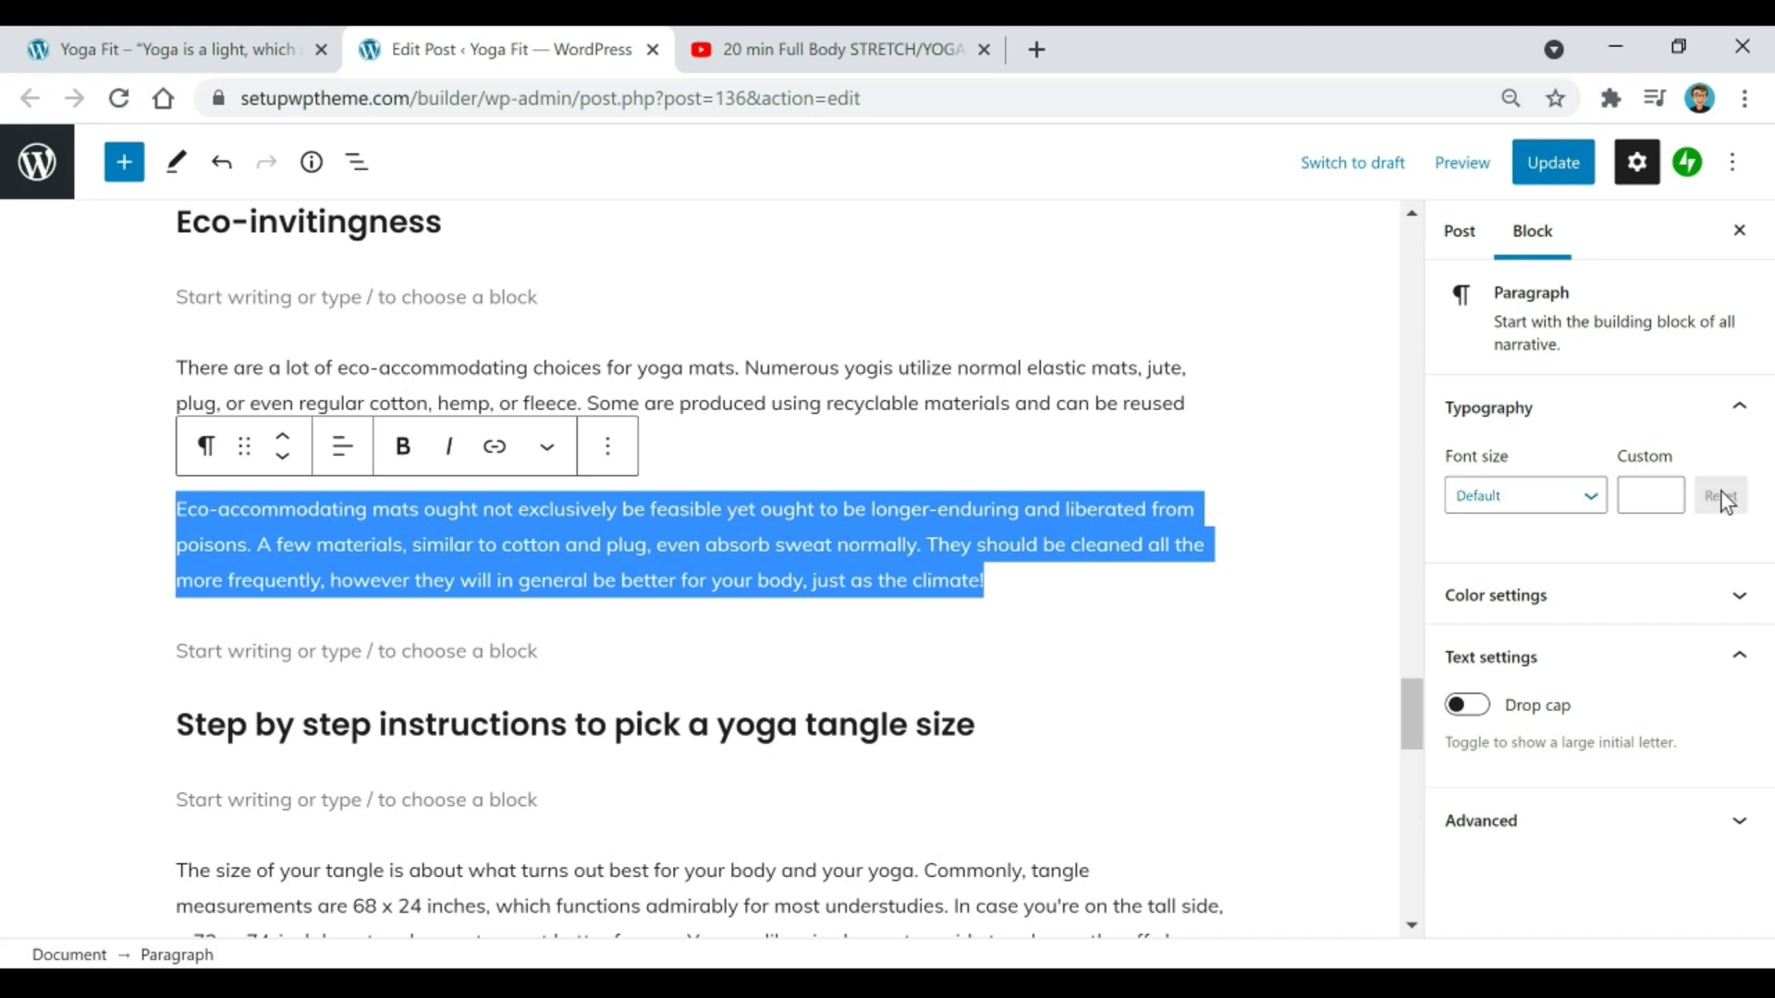
pyautogui.click(1545, 618)
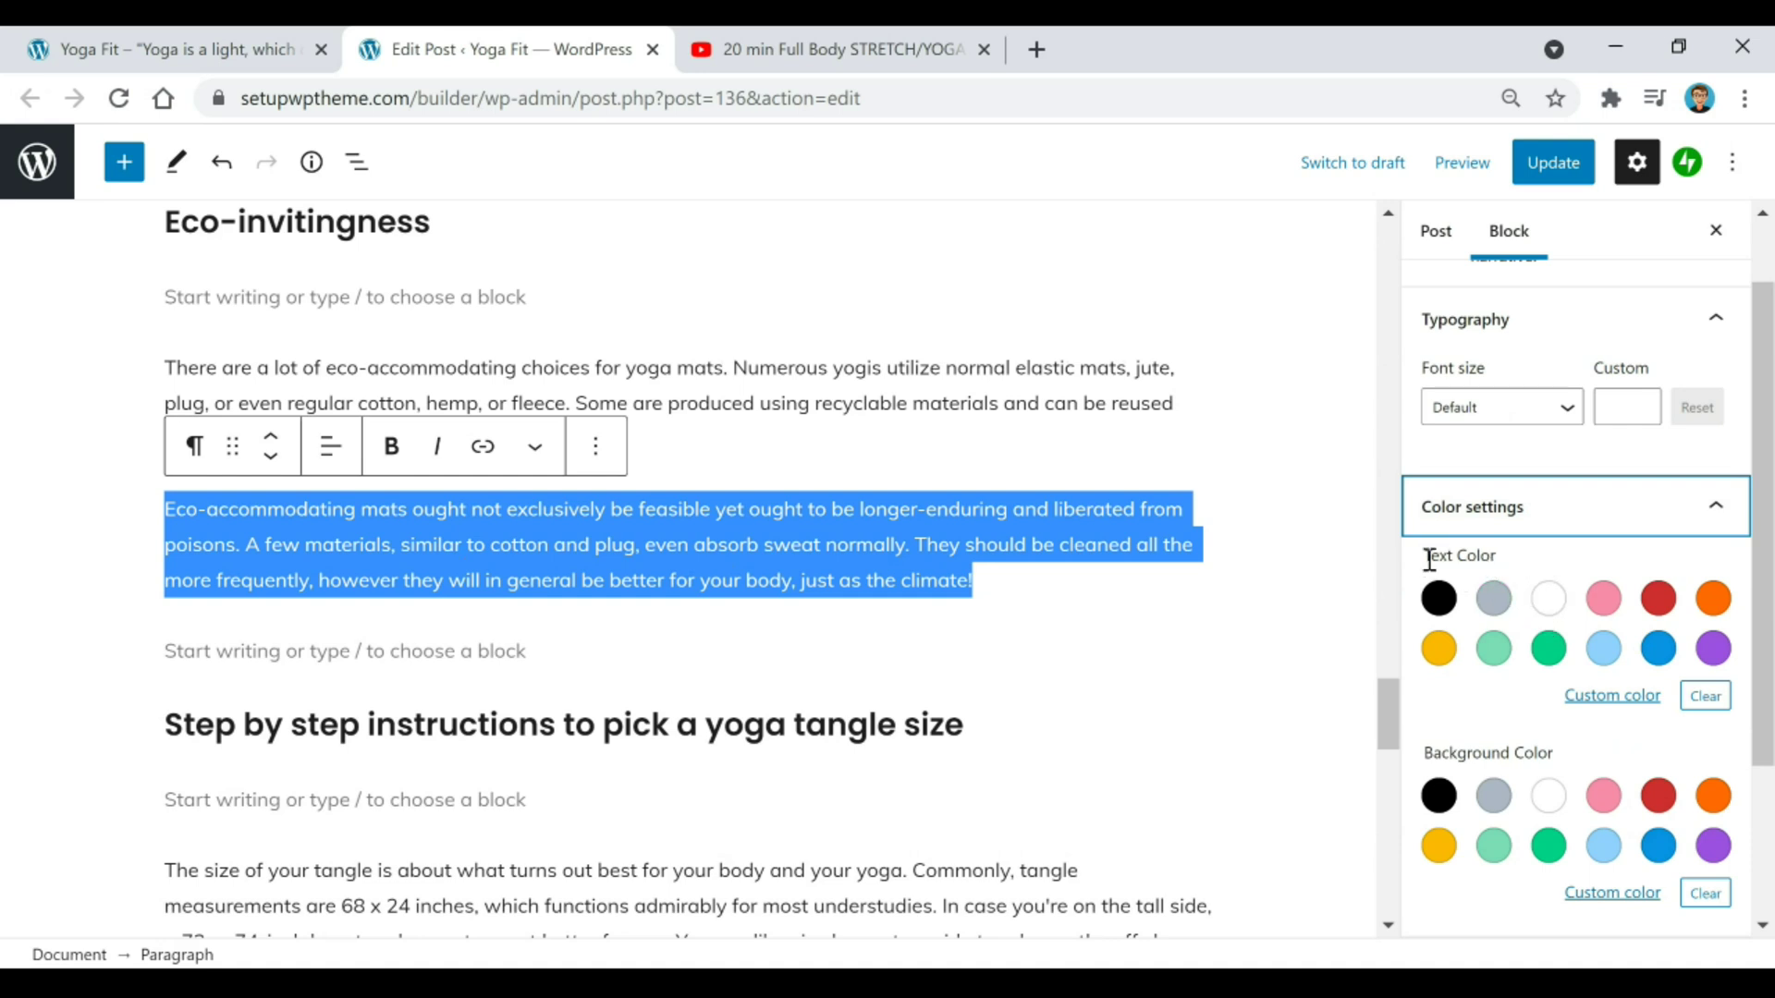
pyautogui.click(1659, 599)
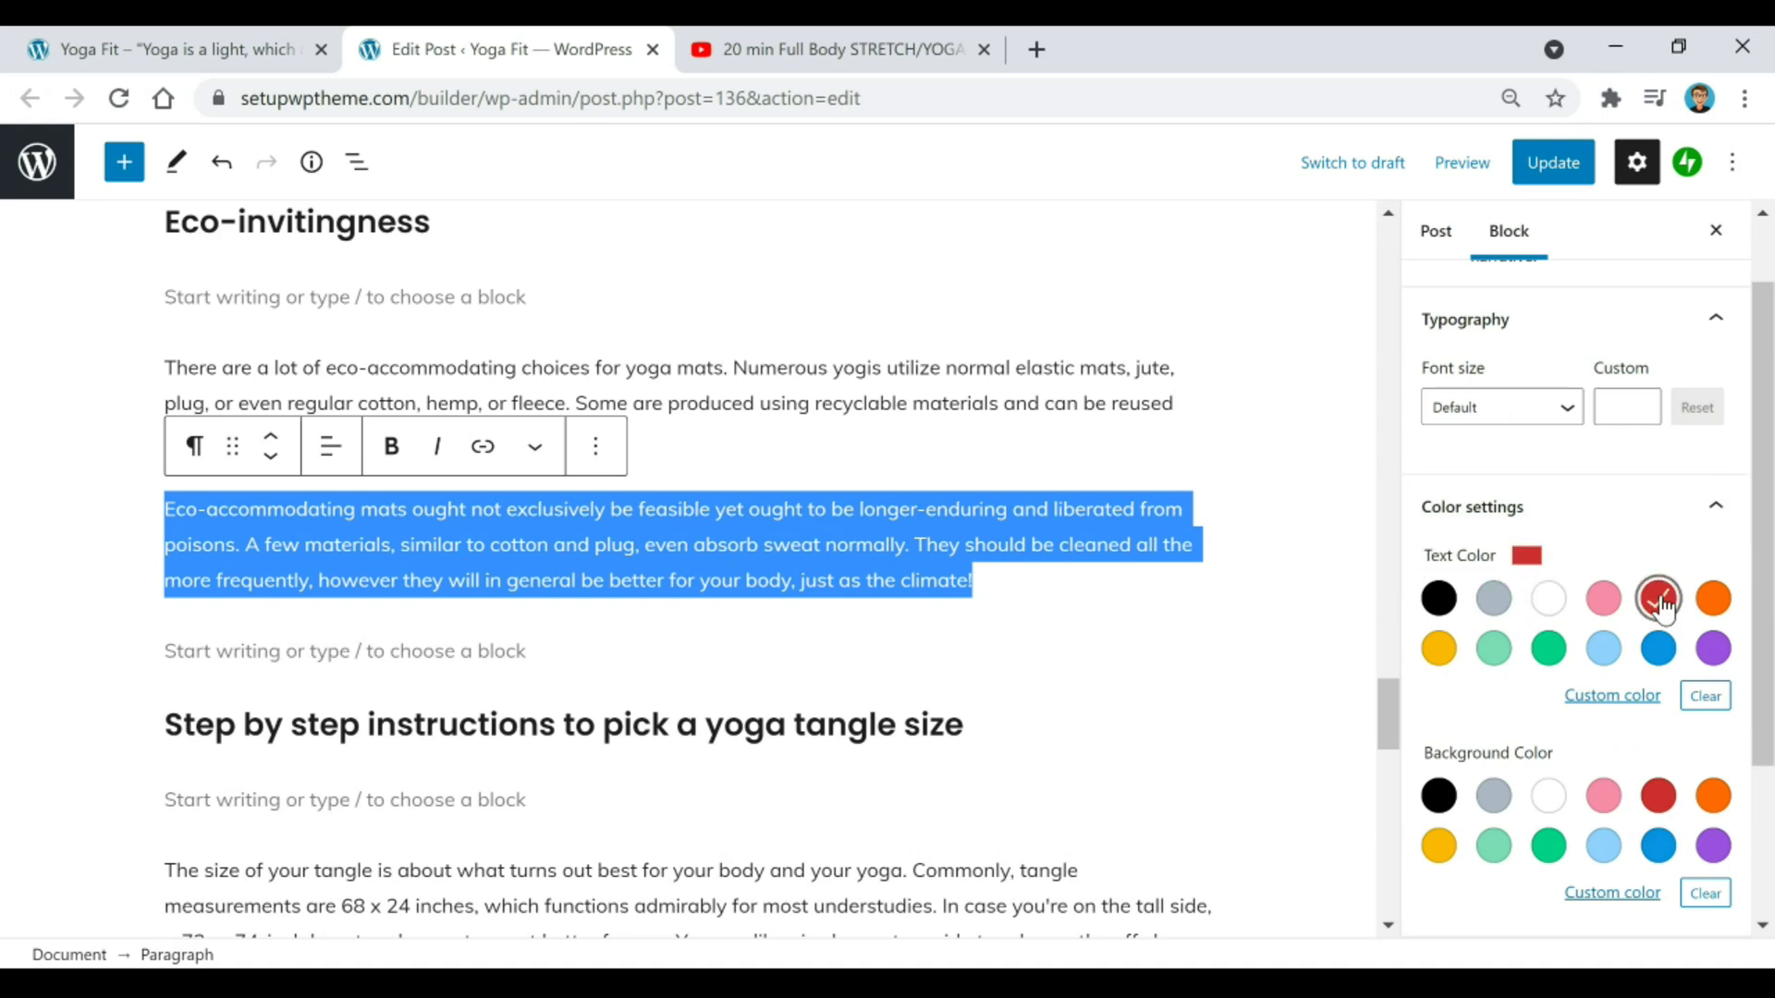
pyautogui.click(1173, 586)
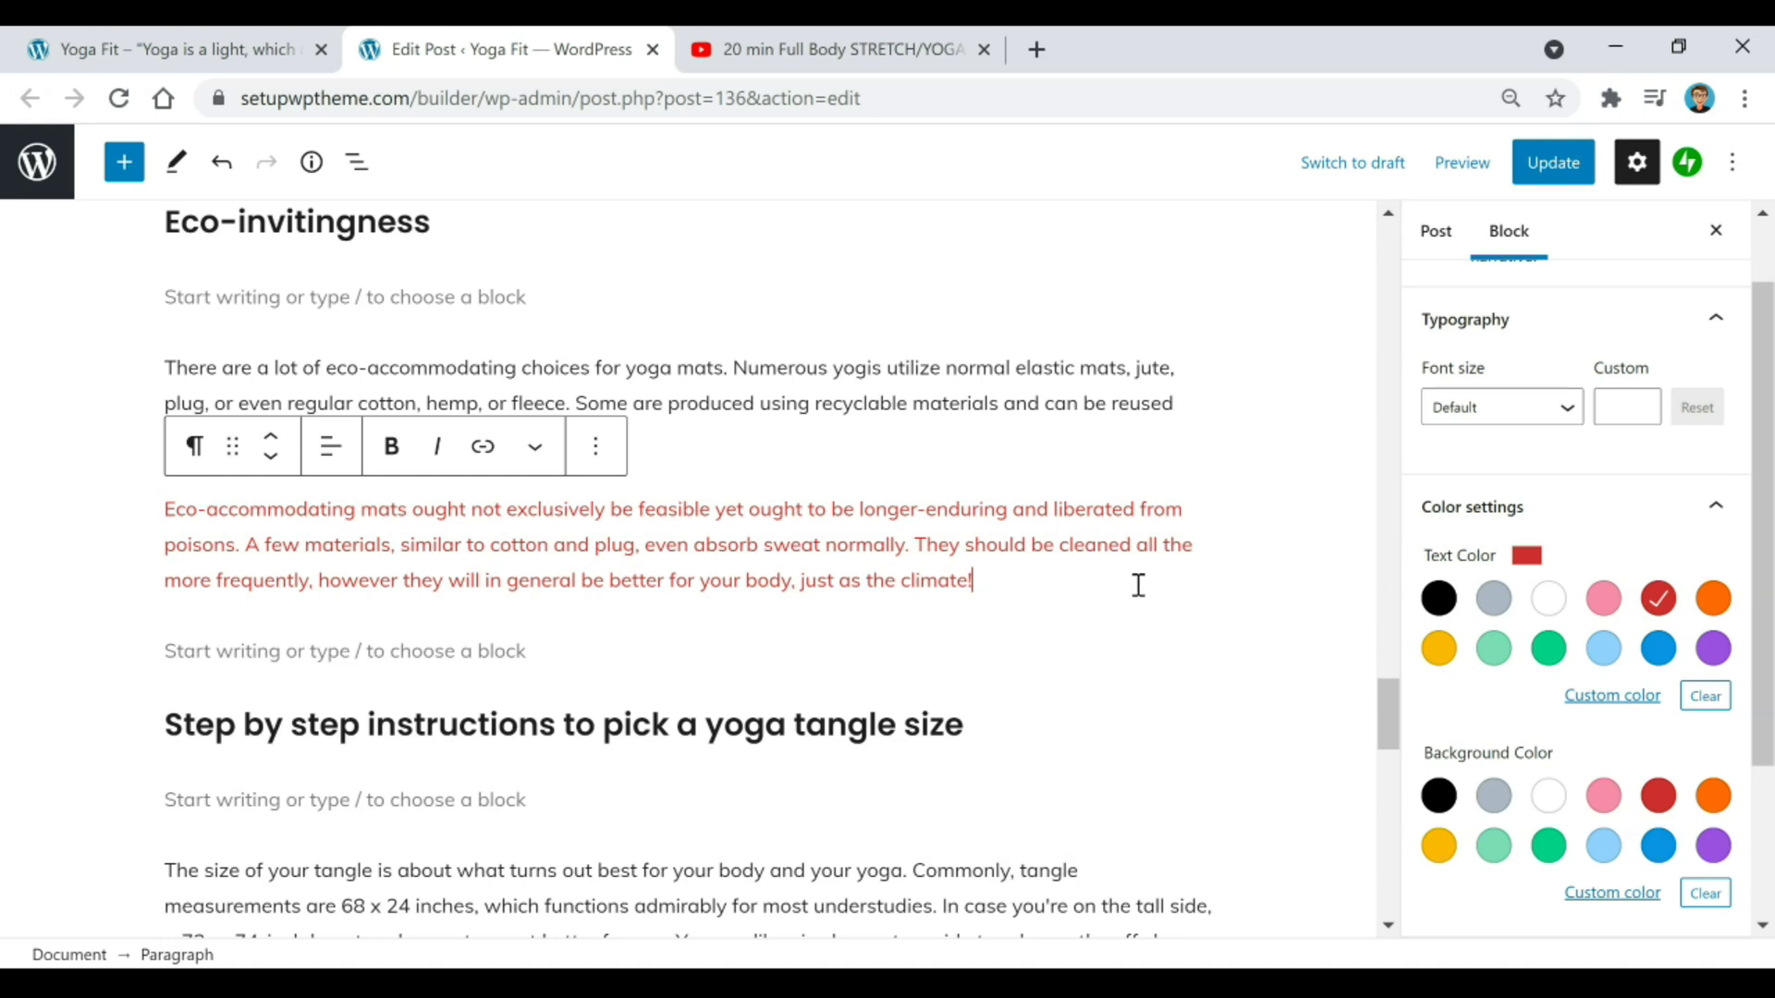
pyautogui.hotkey('ctrl', 'a')
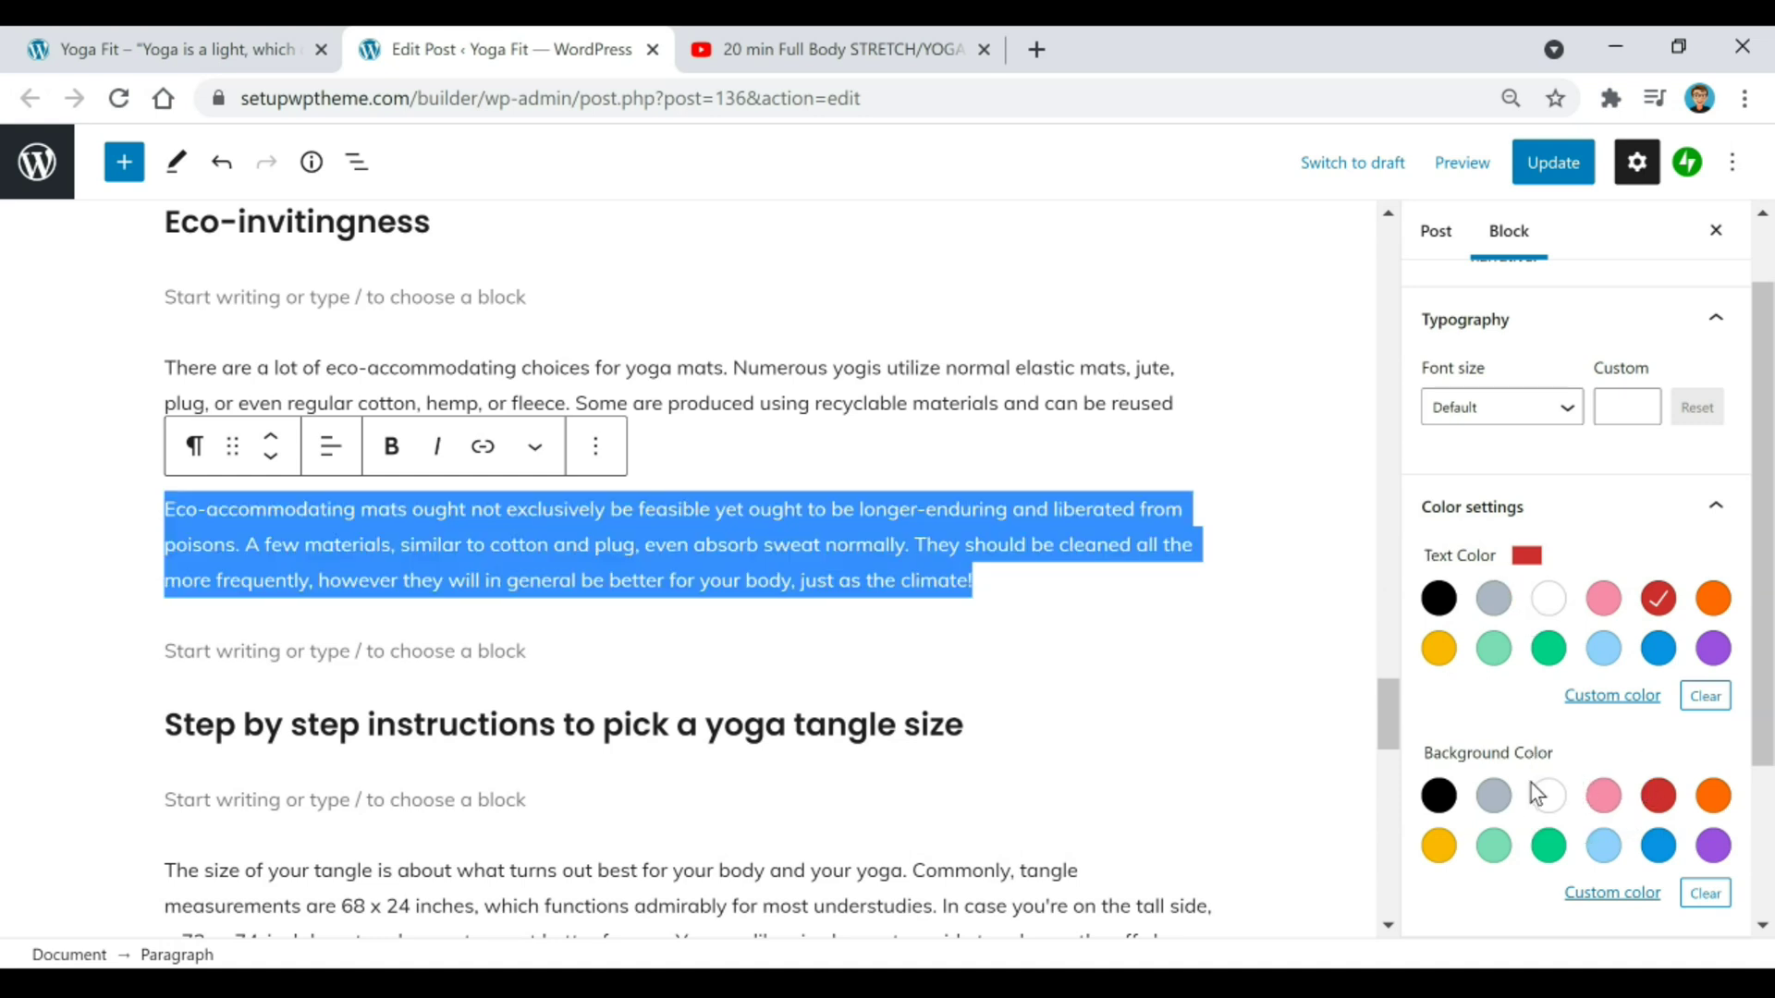
pyautogui.click(1707, 801)
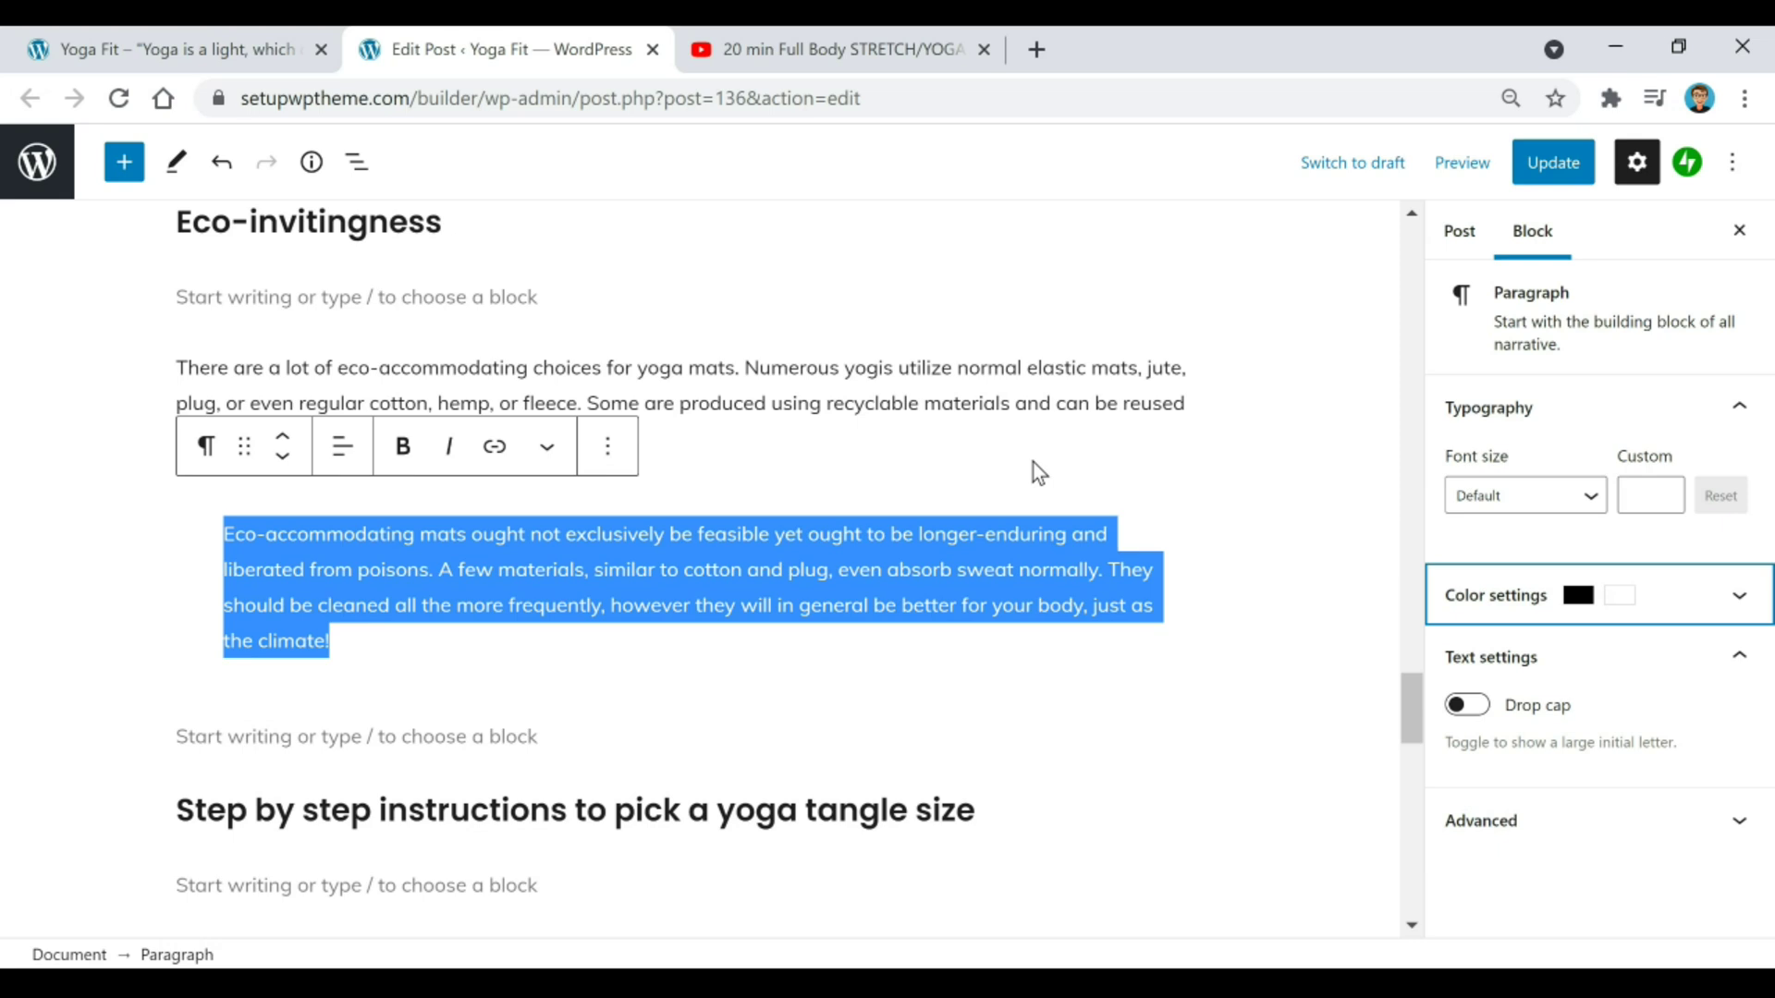
pyautogui.click(1038, 472)
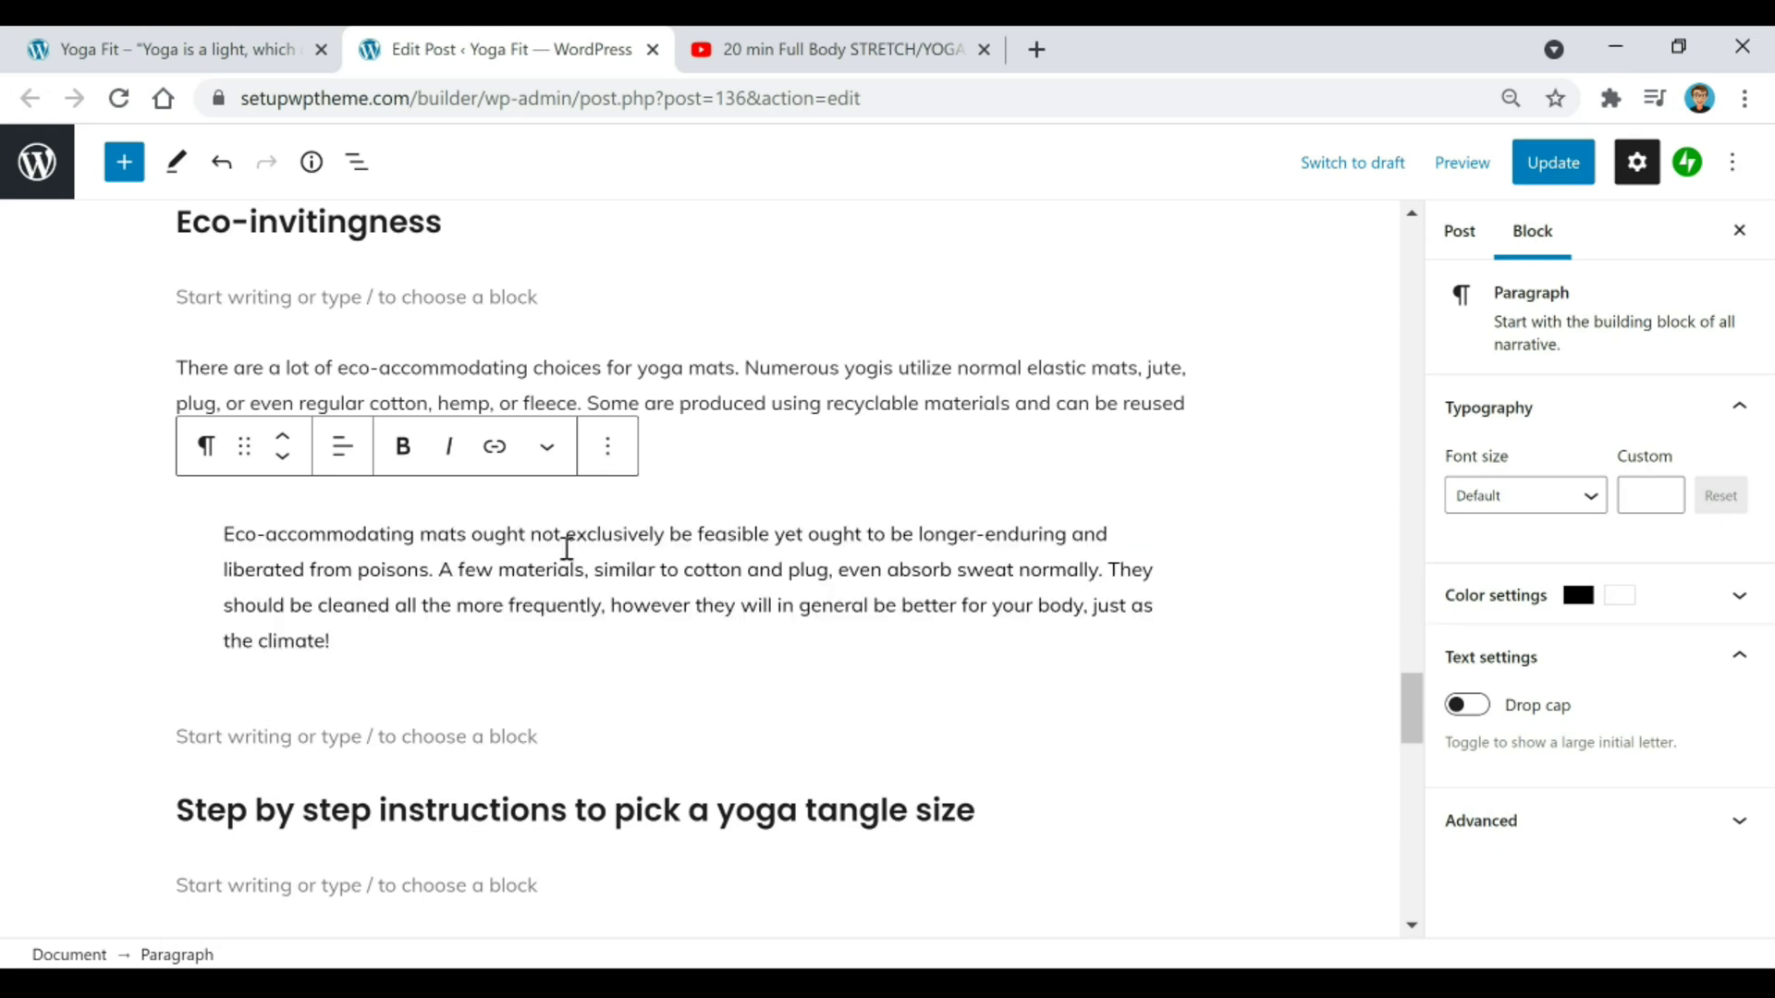
# Step: Undo the orange background and red text, then hide the settings sidebar with Ctrl+Shift+comma
pyautogui.click(221, 164)
pyautogui.click(220, 167)
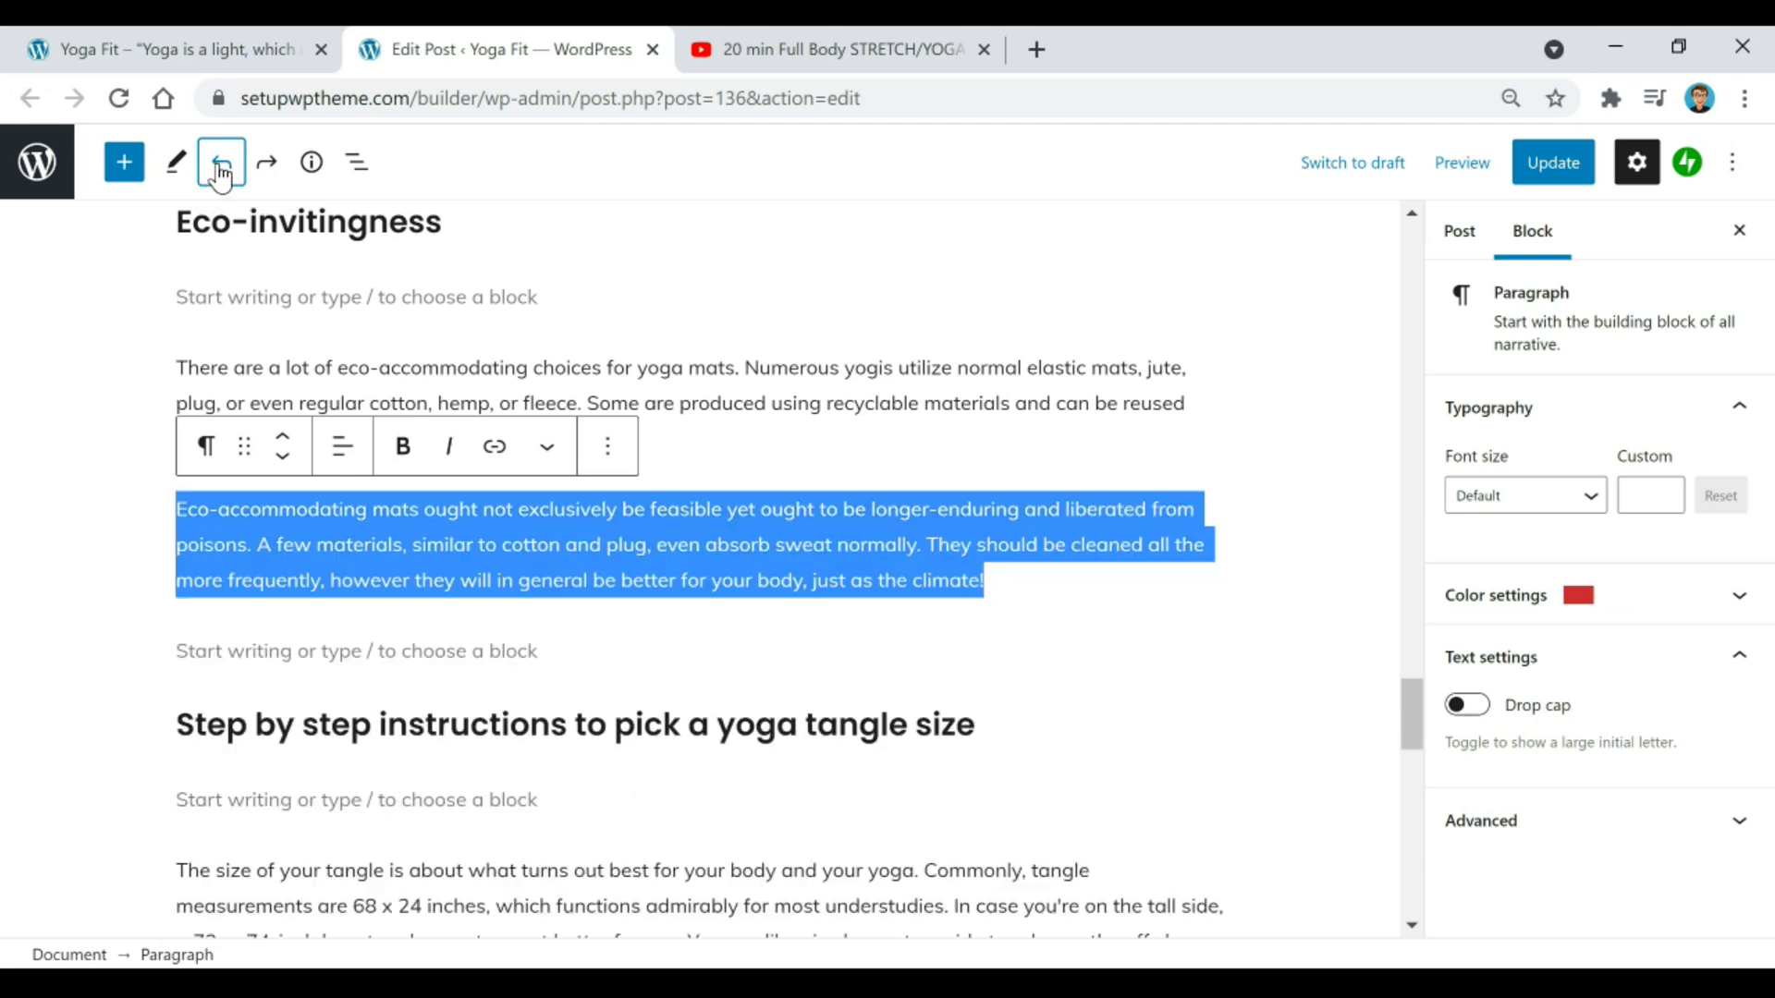
pyautogui.click(1060, 545)
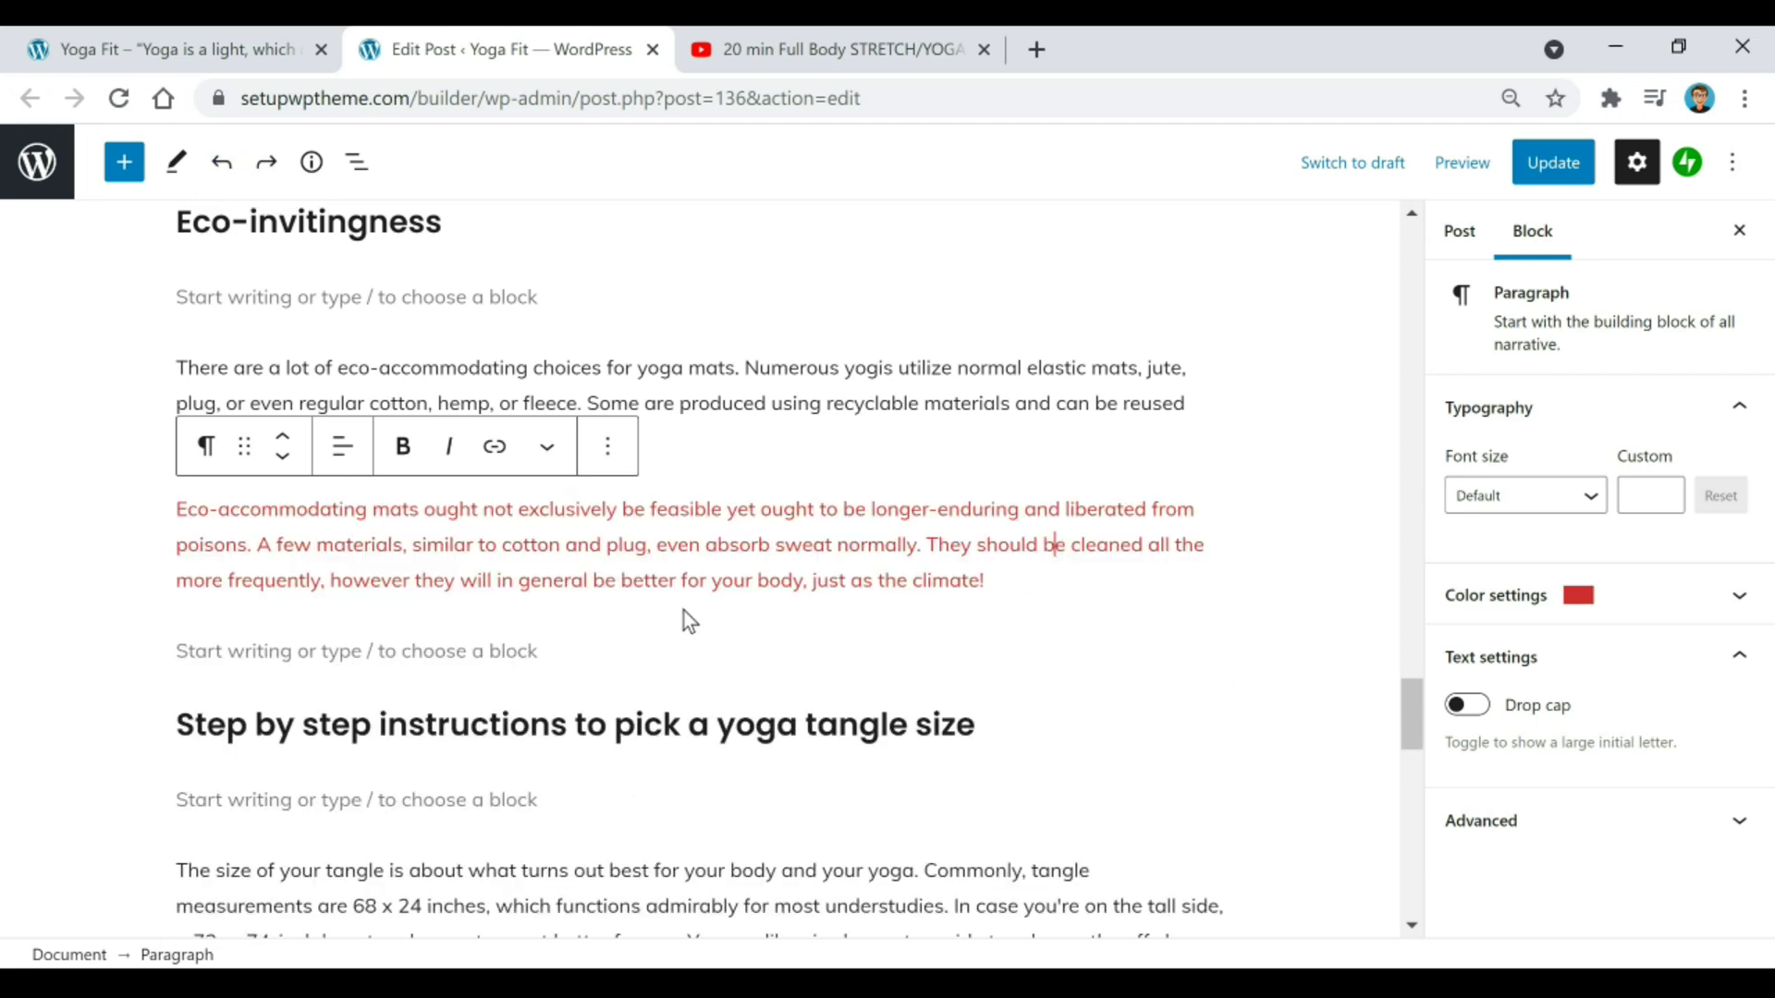
pyautogui.click(221, 165)
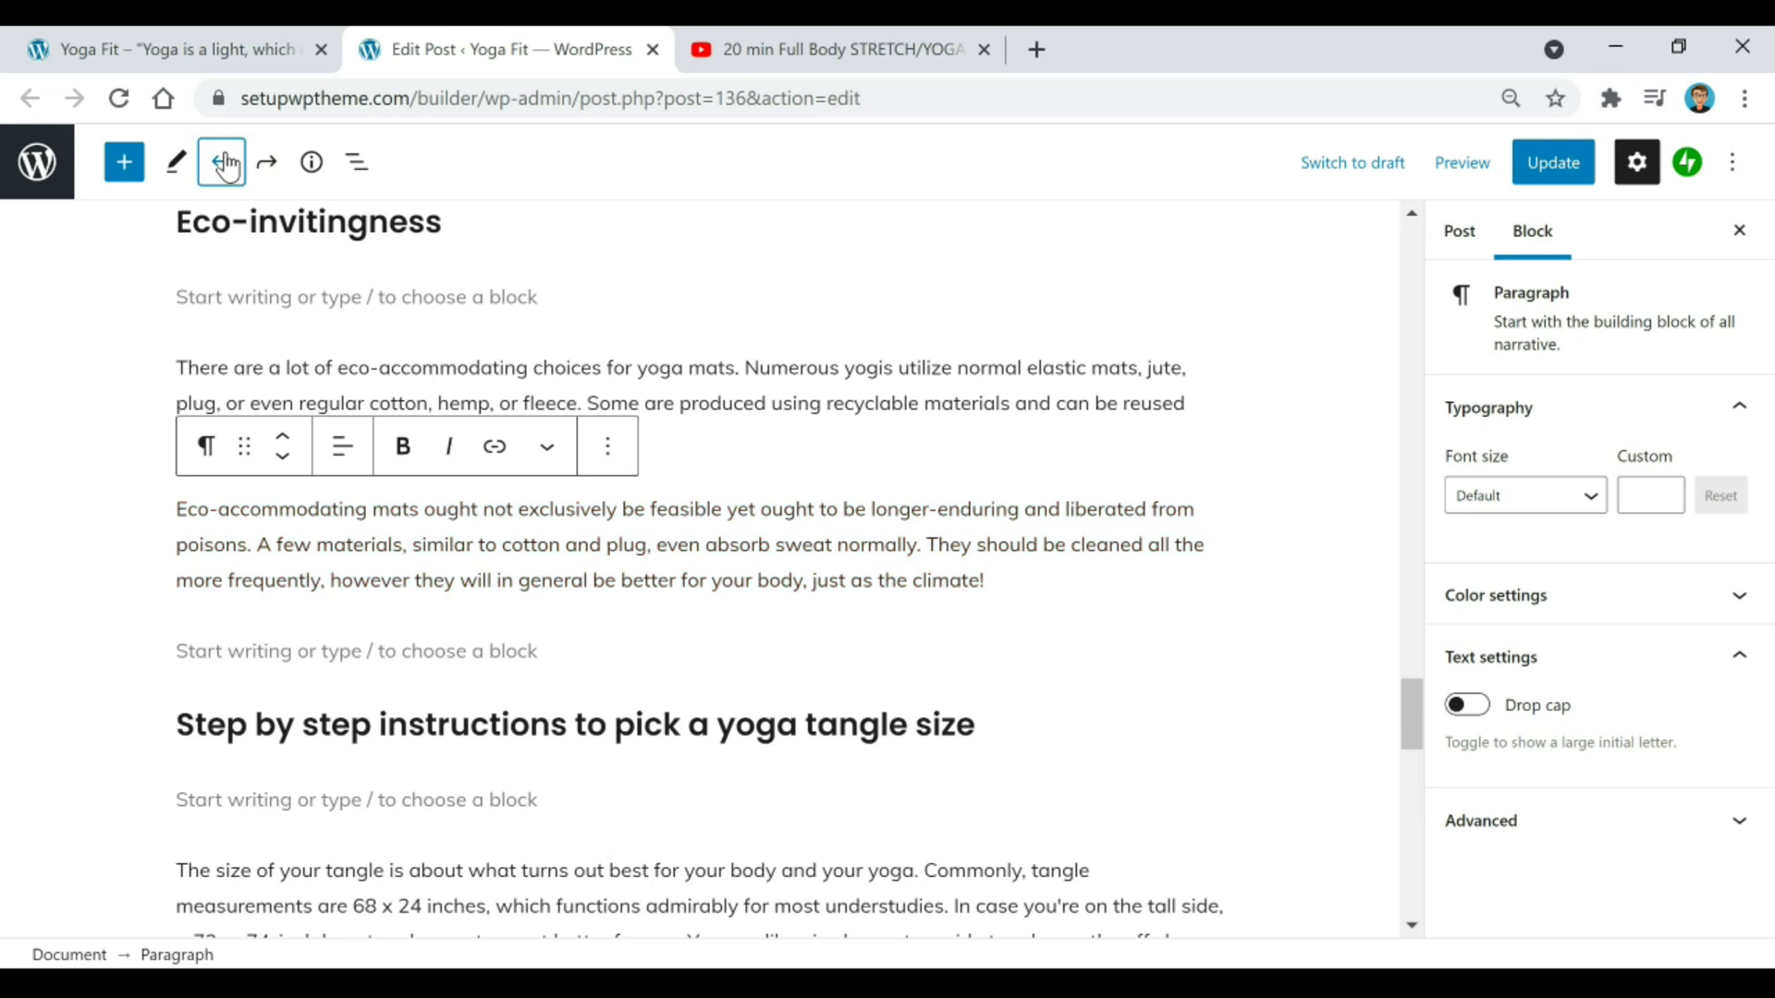
pyautogui.click(1038, 583)
pyautogui.hotkey('ctrl', 'shift', ',')
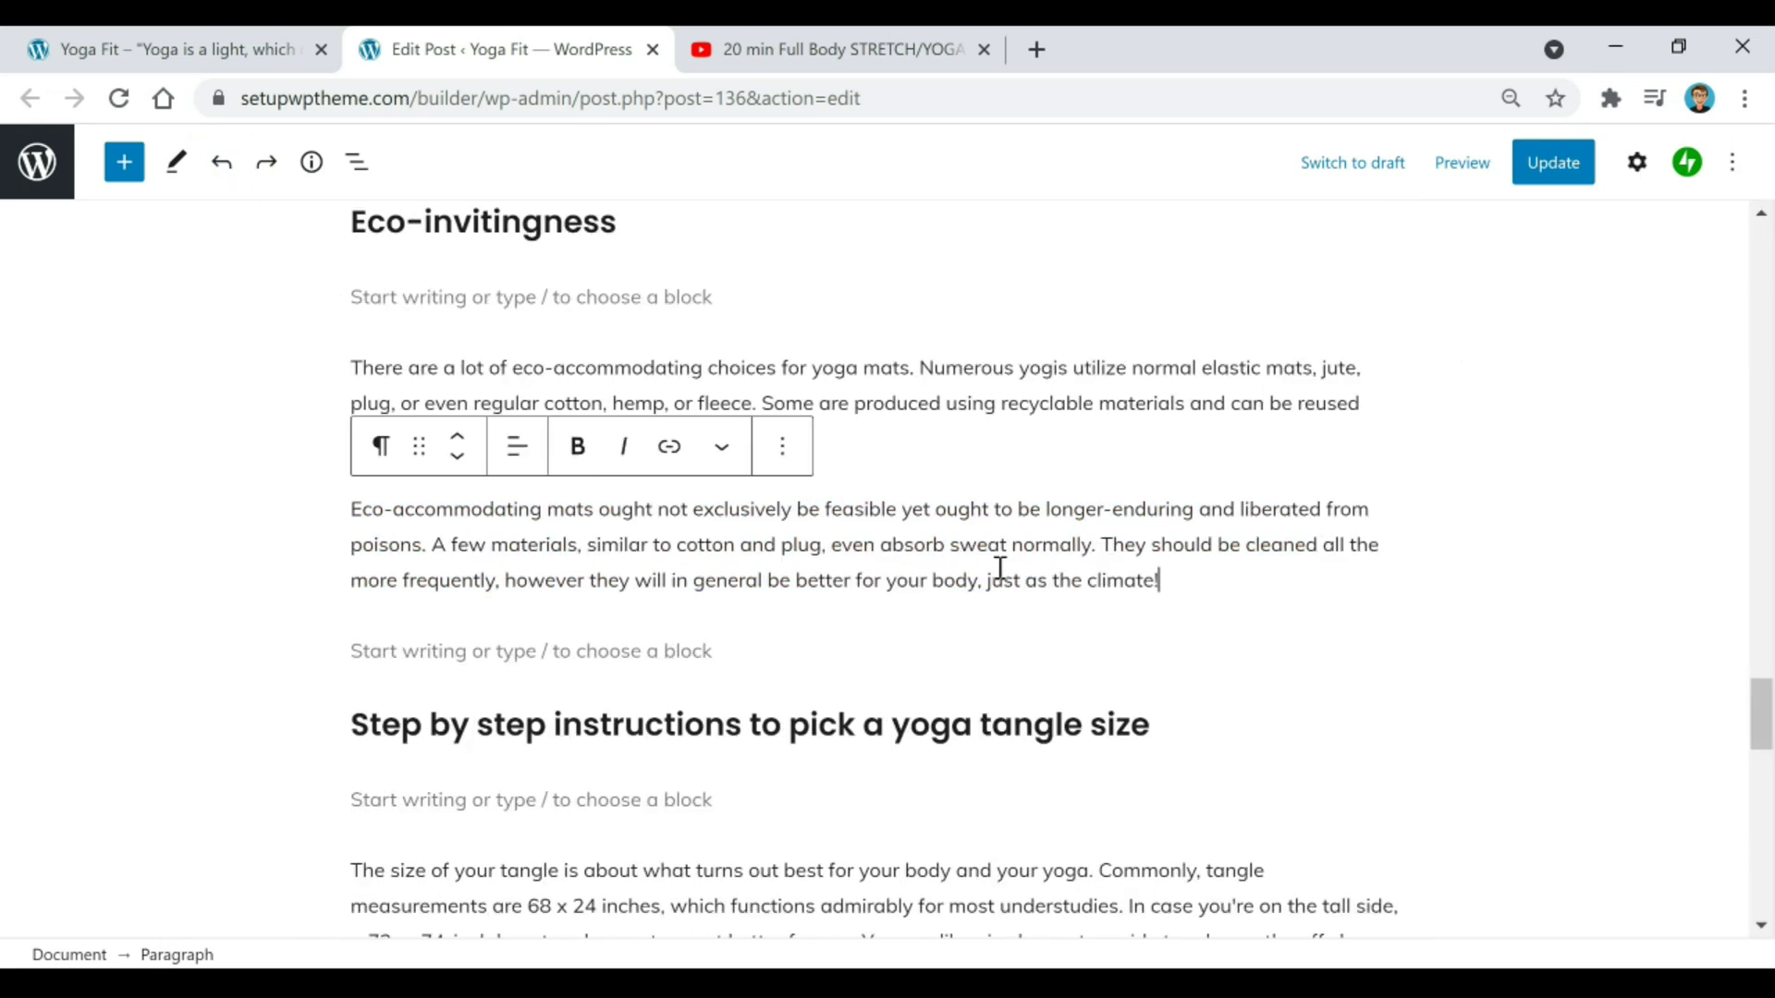
# Step: Open Browse all from the empty block's inserter and scroll through the whole block library
pyautogui.click(911, 658)
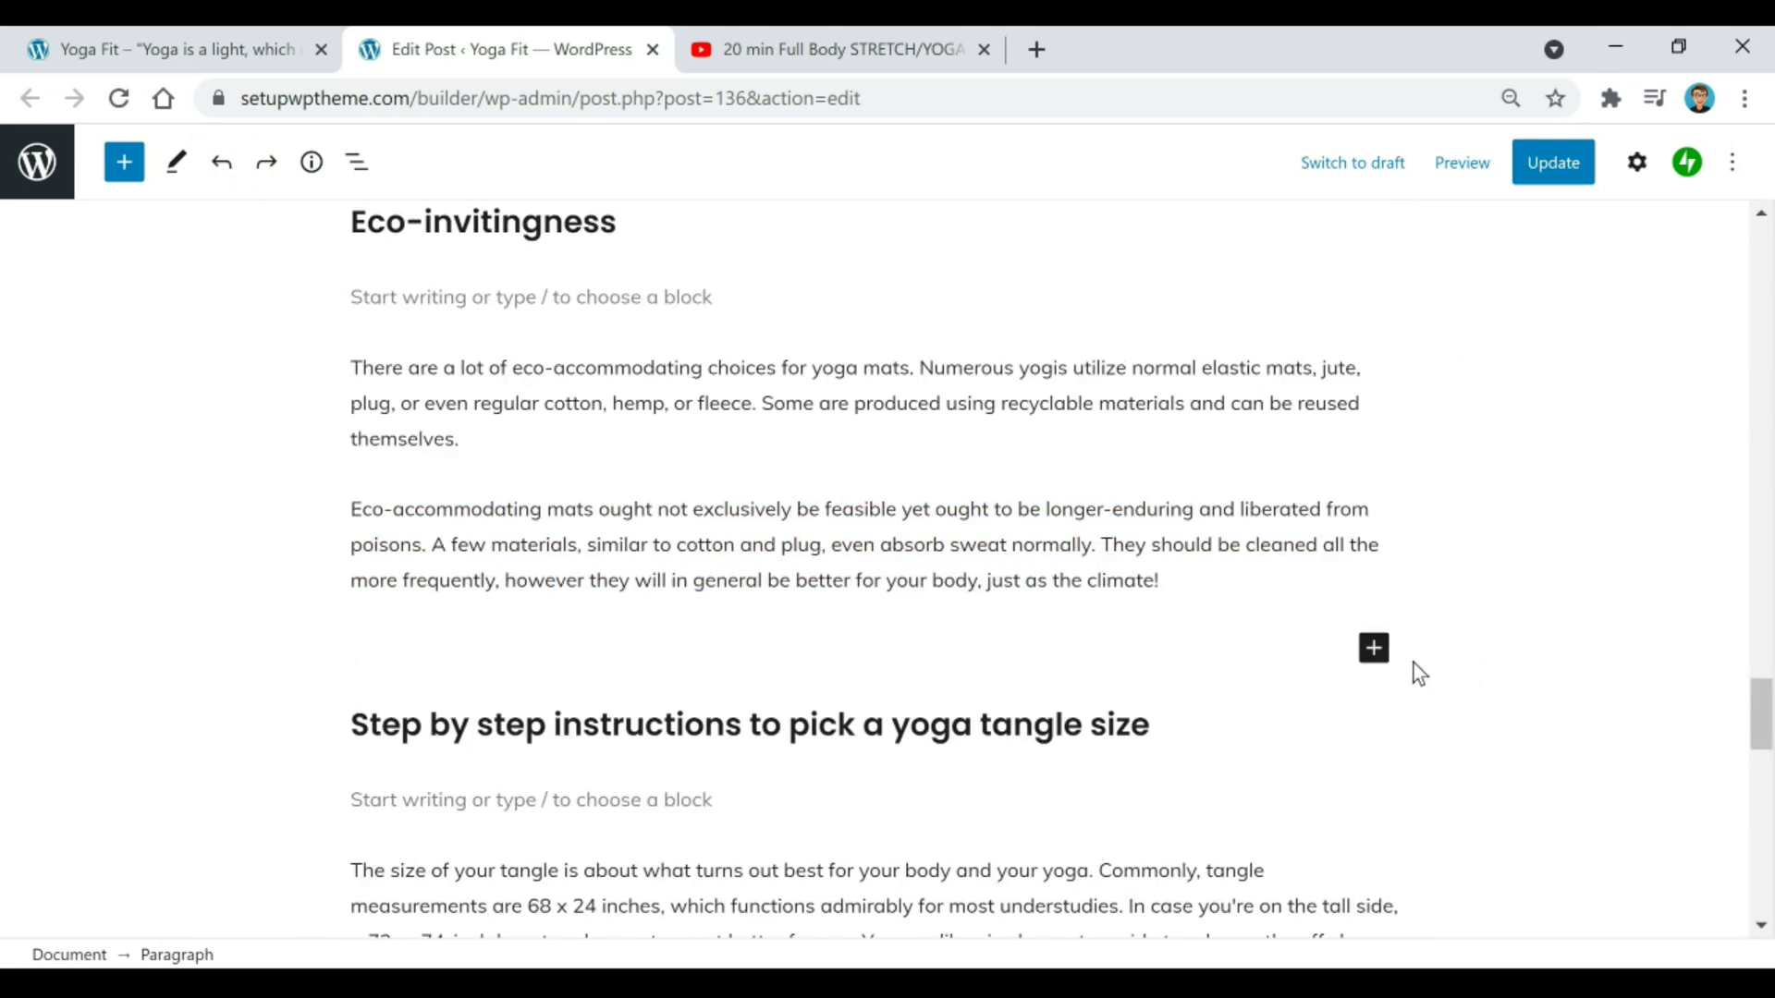
pyautogui.click(1373, 648)
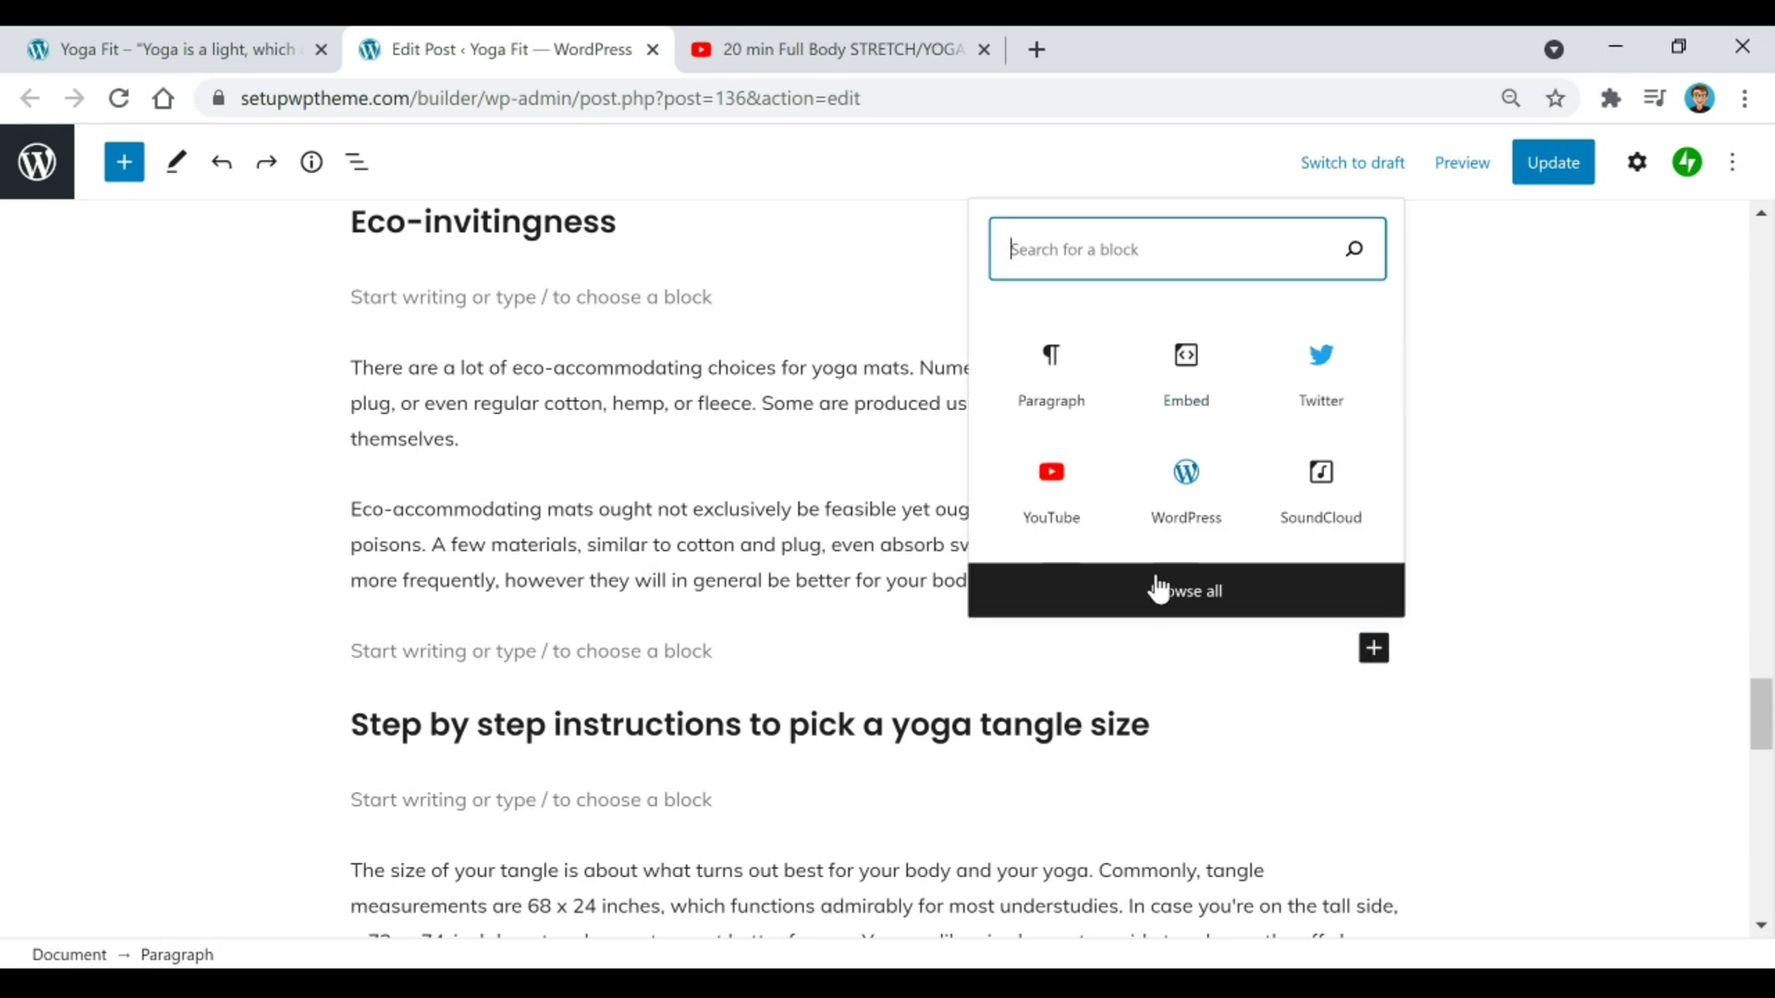
pyautogui.click(1158, 589)
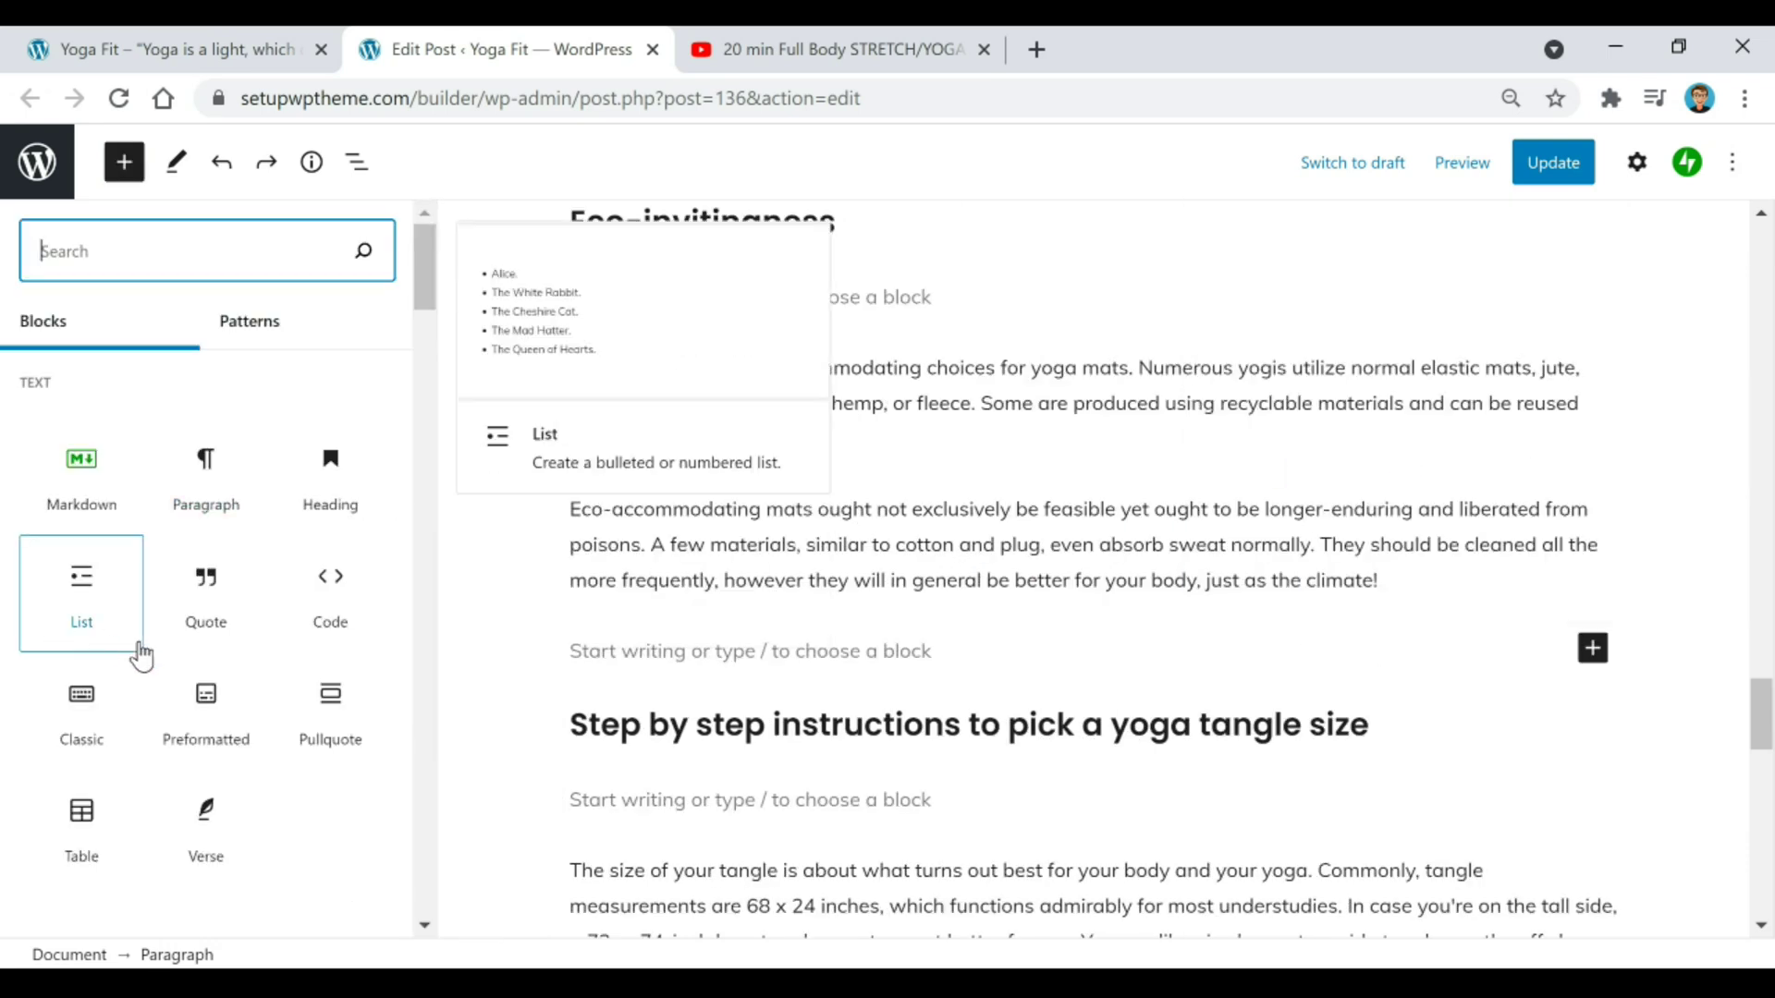
pyautogui.scroll(-4, 231, 624)
pyautogui.scroll(-3, 310, 620)
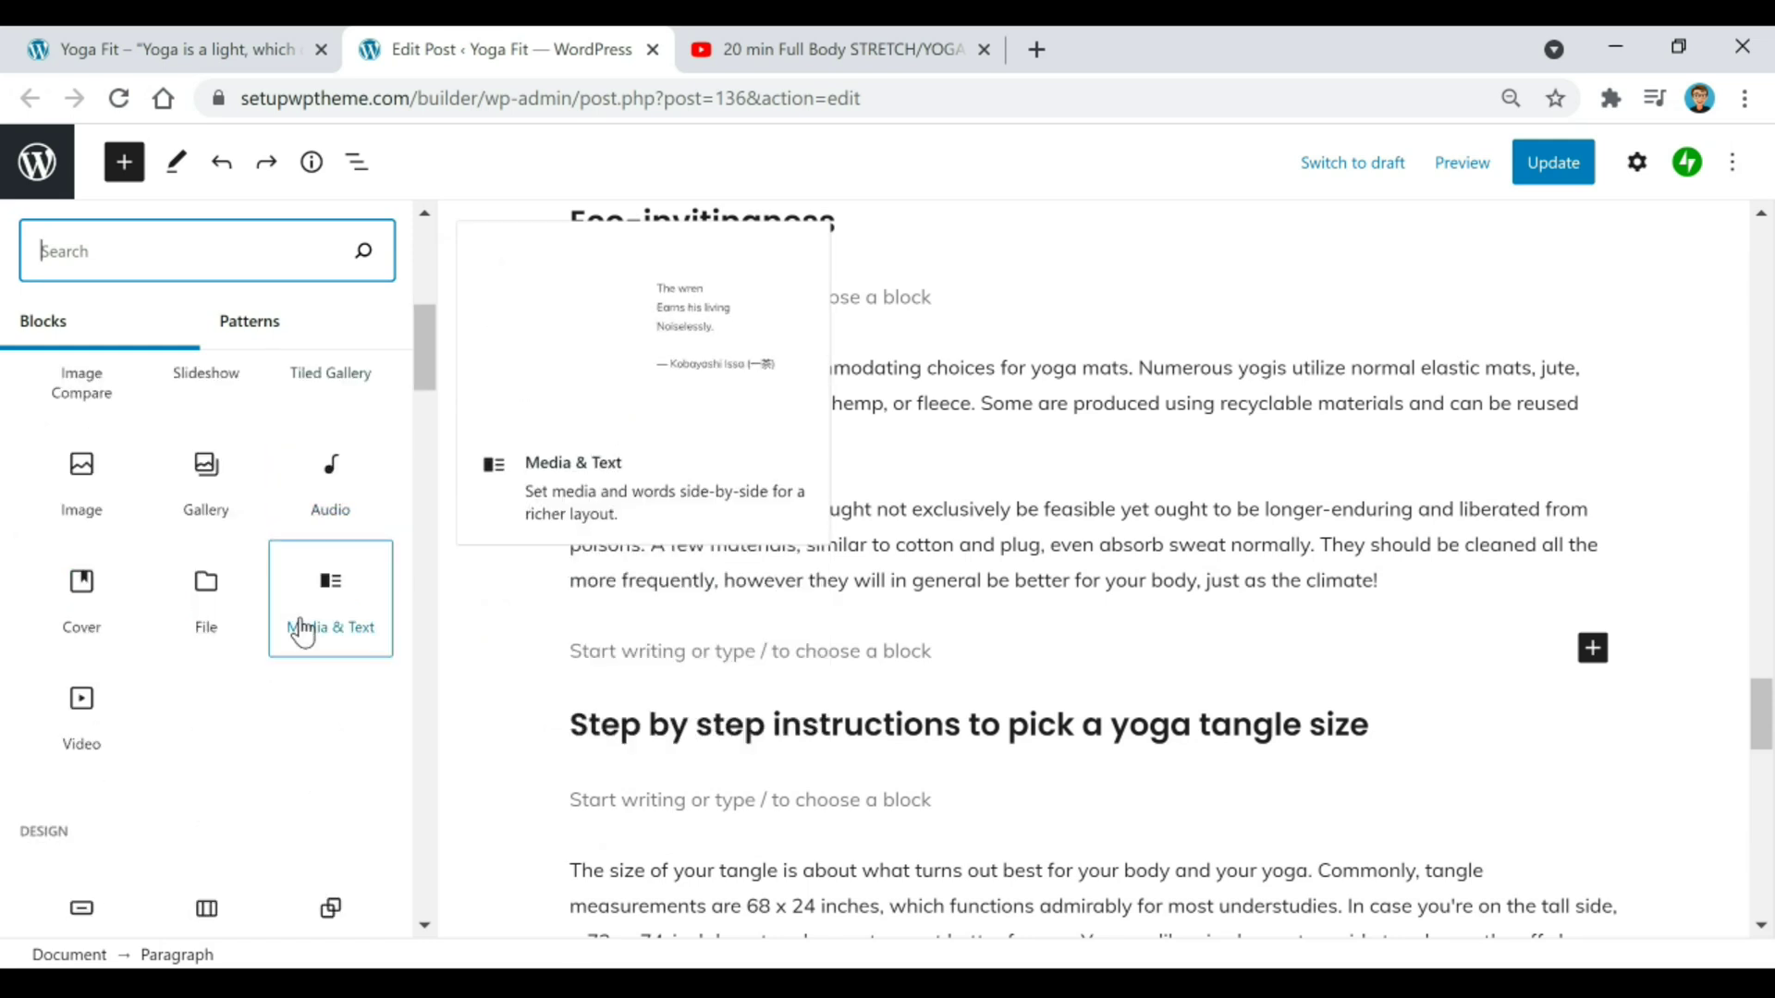
pyautogui.scroll(-4, 291, 622)
pyautogui.scroll(-1, 282, 651)
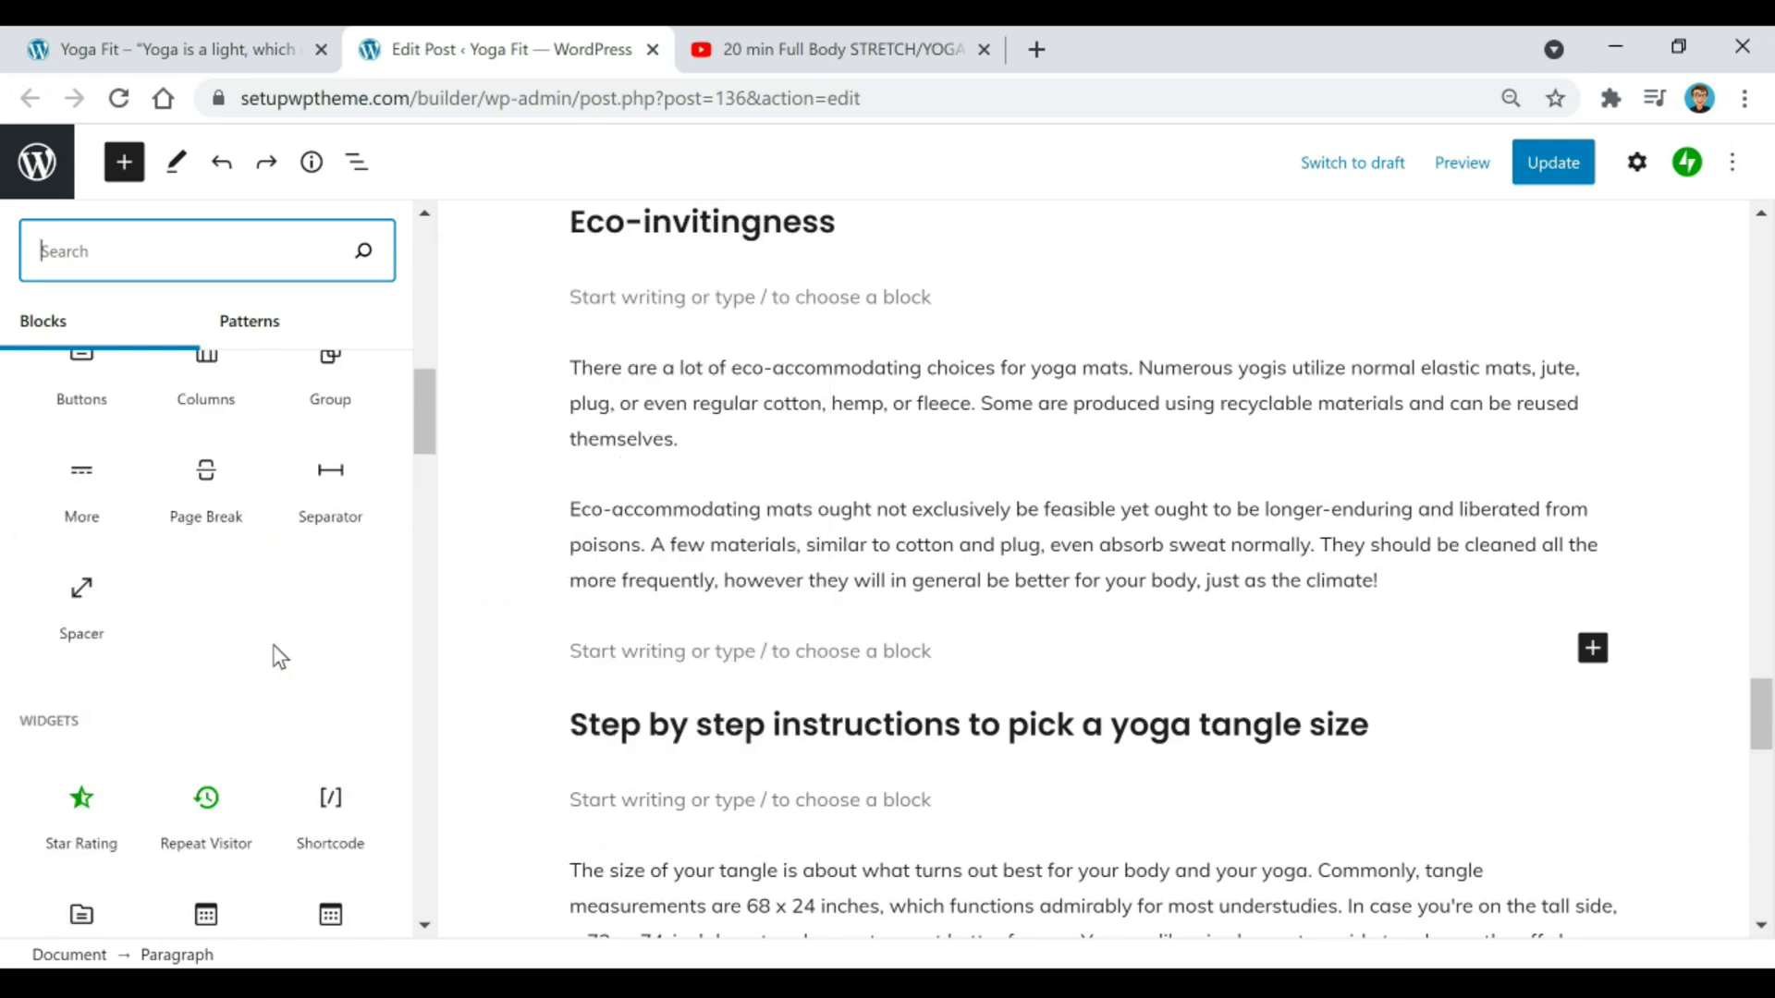
pyautogui.scroll(-5, 254, 661)
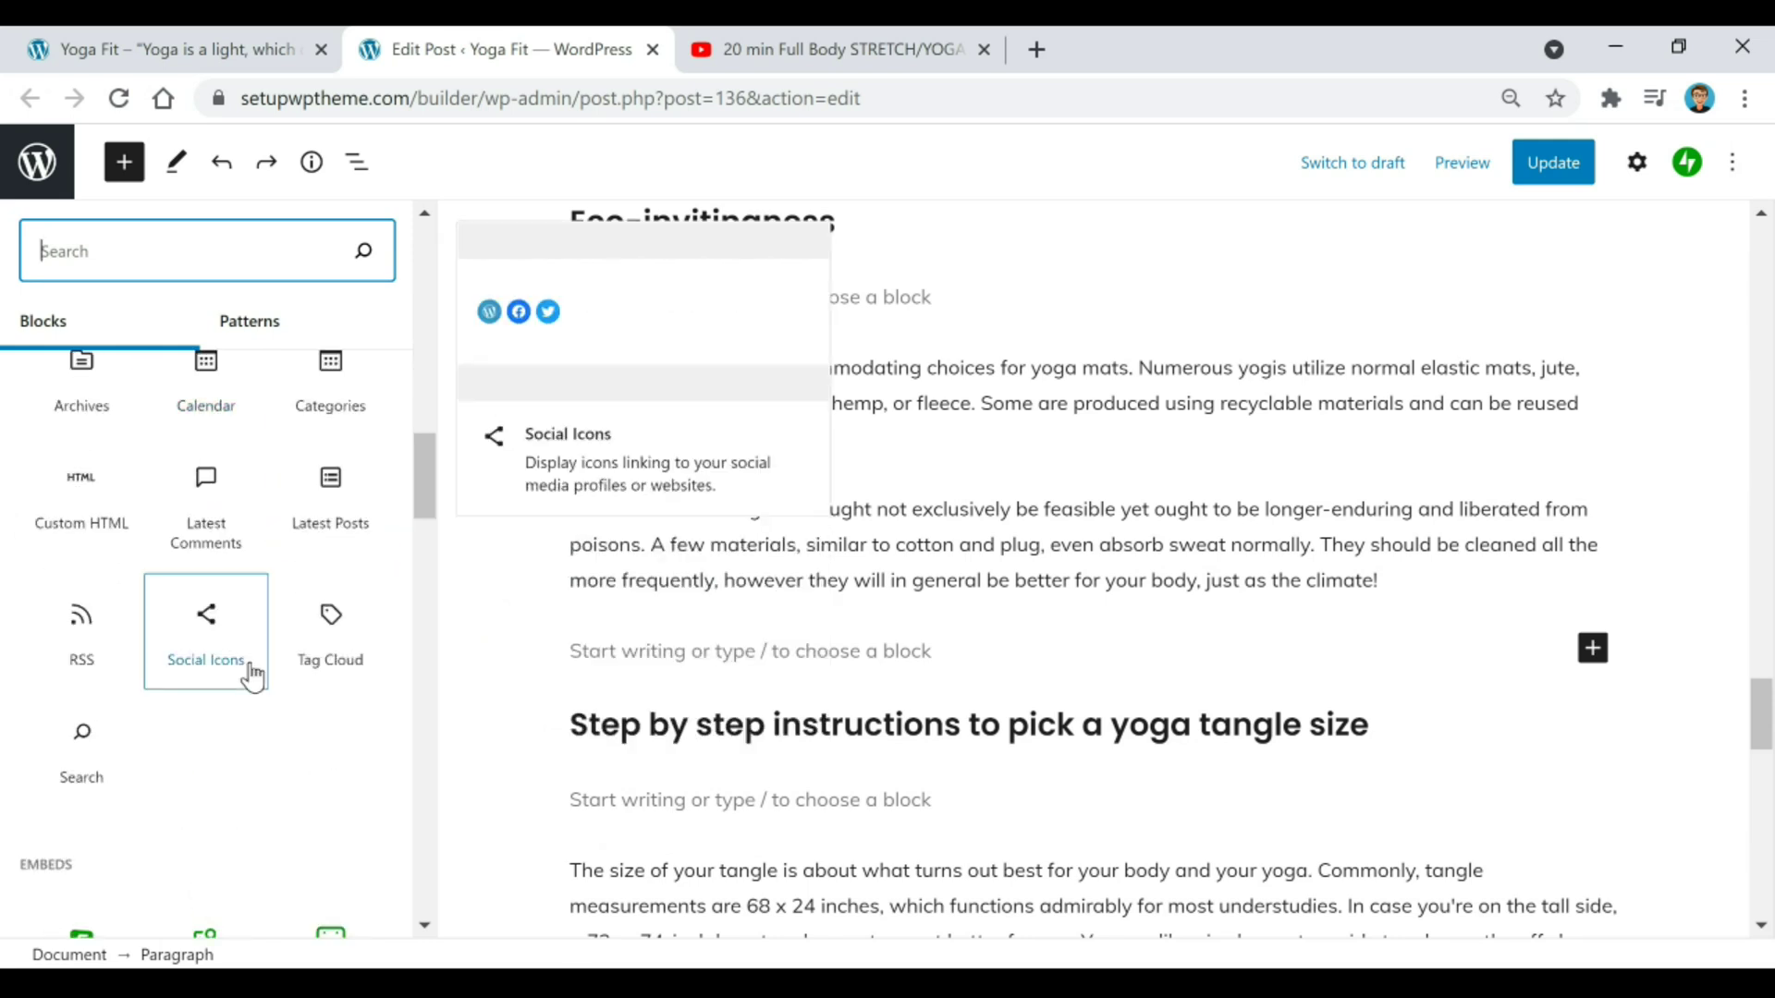
pyautogui.scroll(-3, 250, 670)
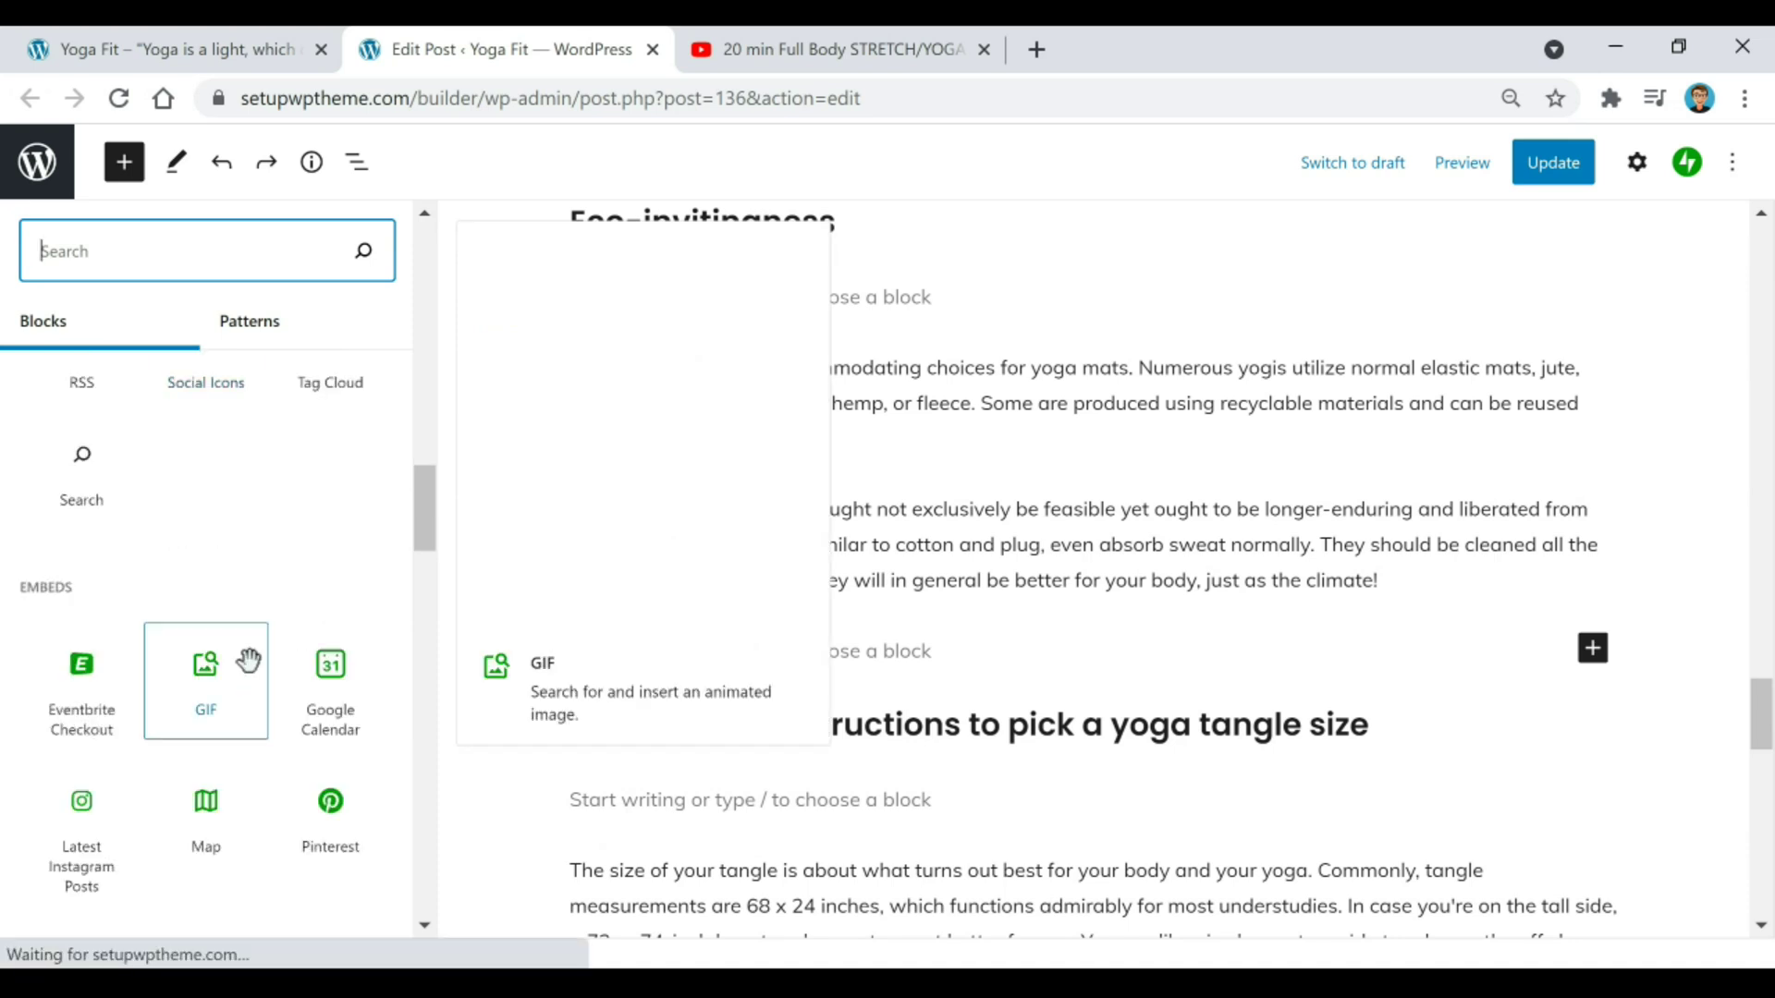
pyautogui.scroll(-3, 247, 655)
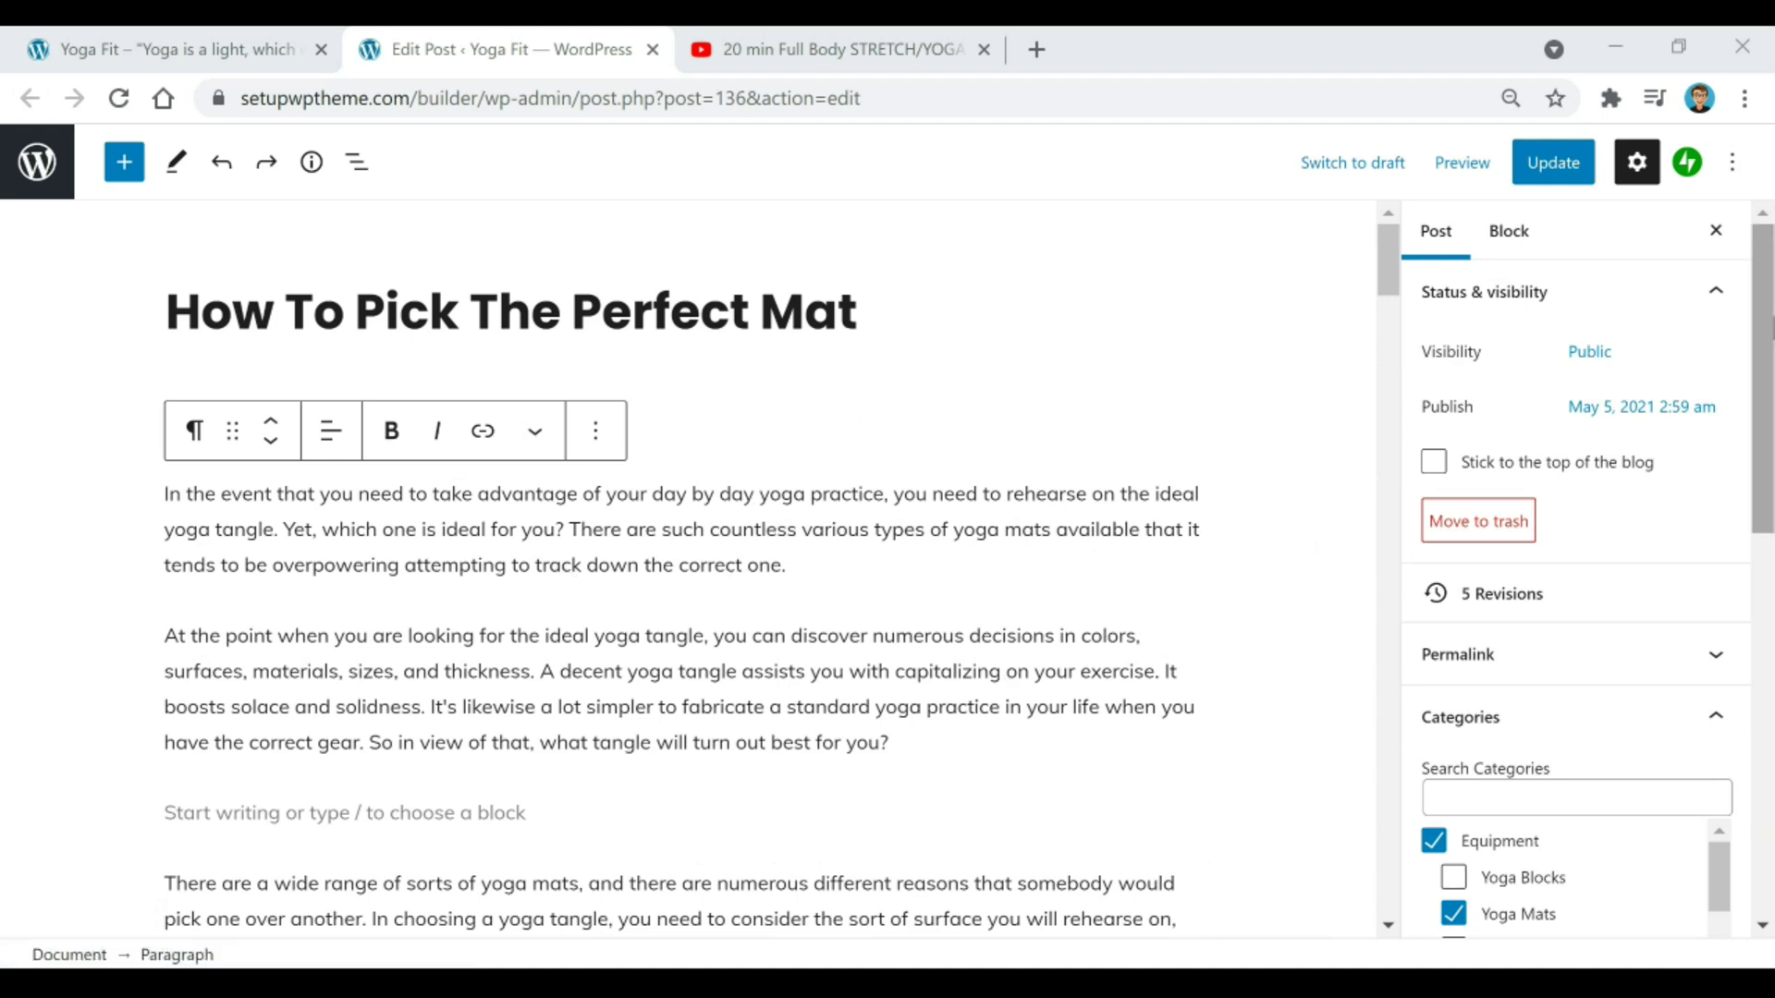
pyautogui.scroll(-1, 1485, 583)
pyautogui.scroll(-3, 1557, 497)
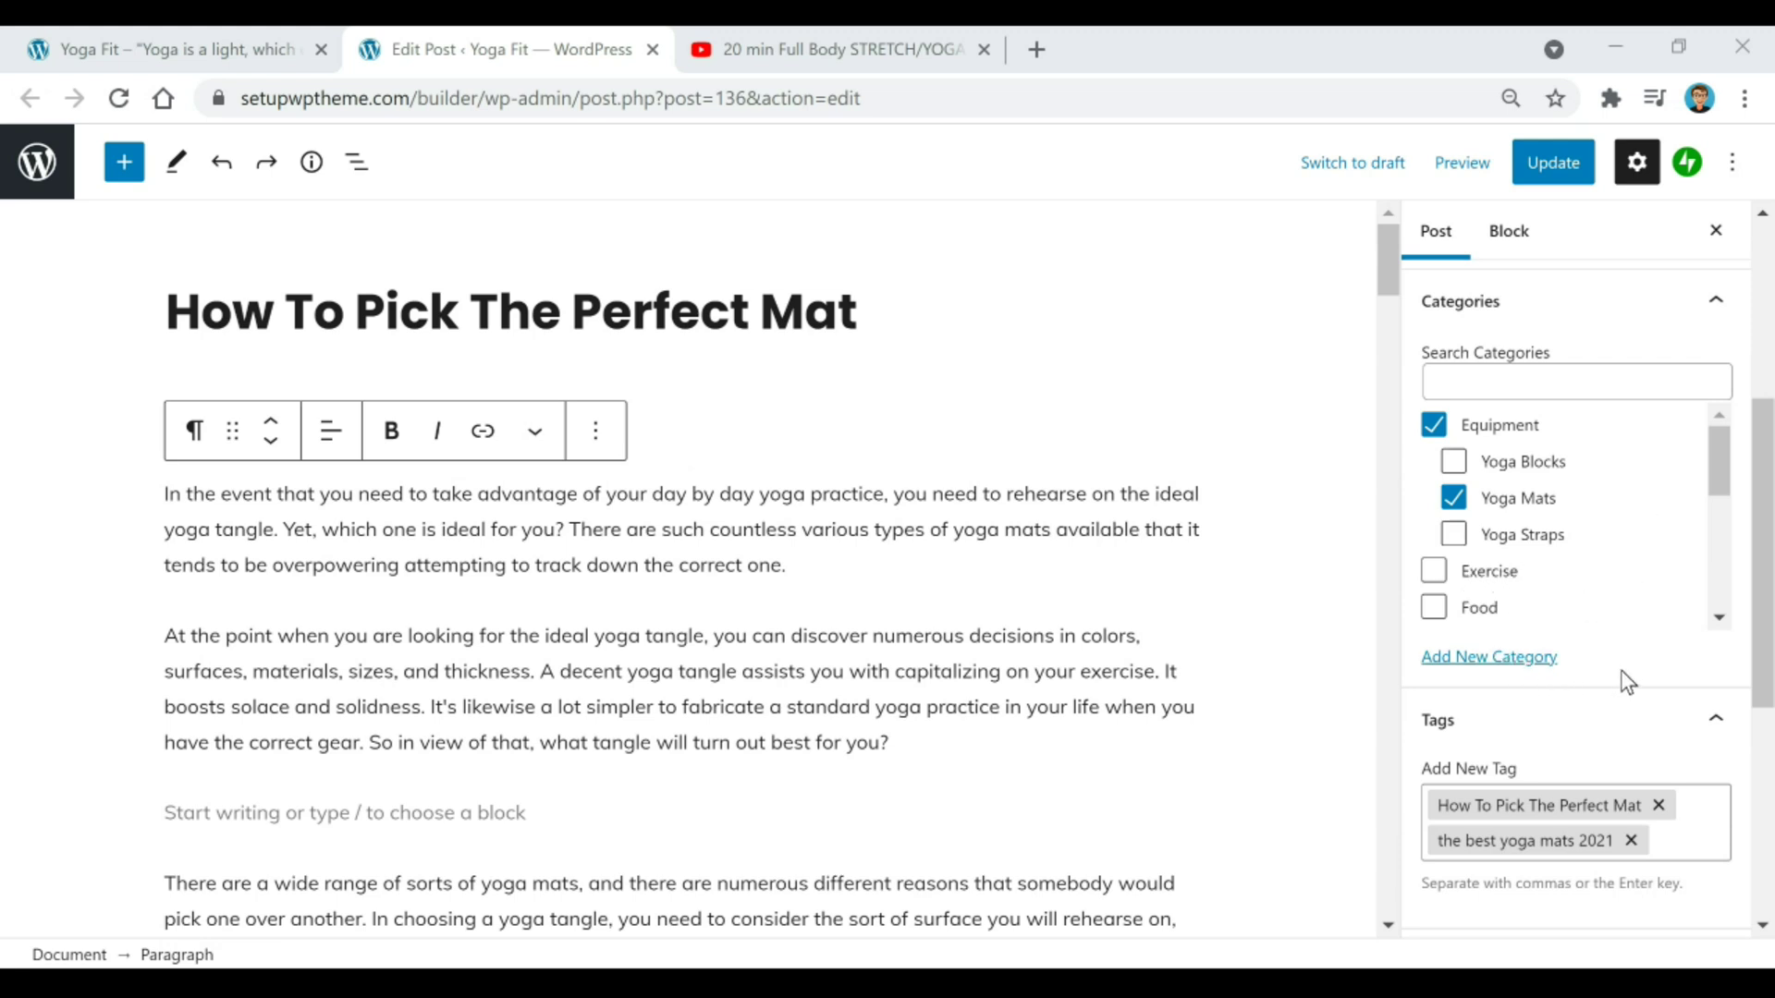
# Step: Switch to the live Yoga Fit site tab and scroll to the top of the homepage
pyautogui.click(268, 49)
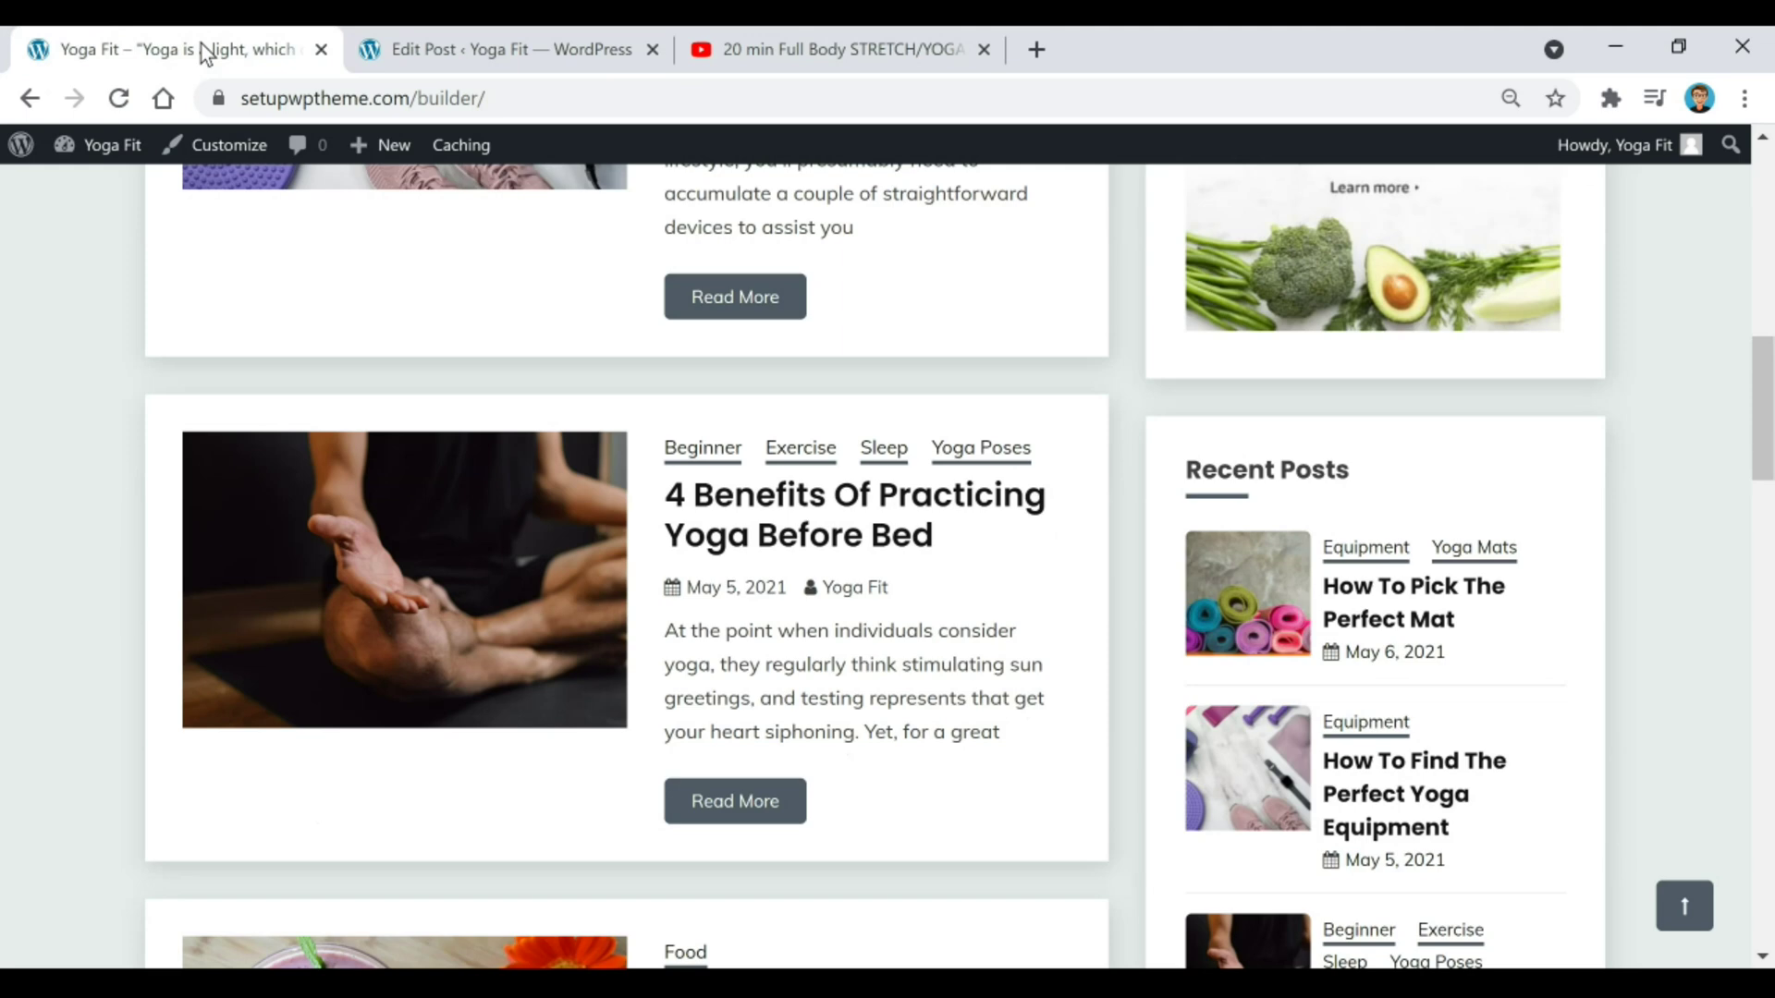
pyautogui.scroll(12, 878, 484)
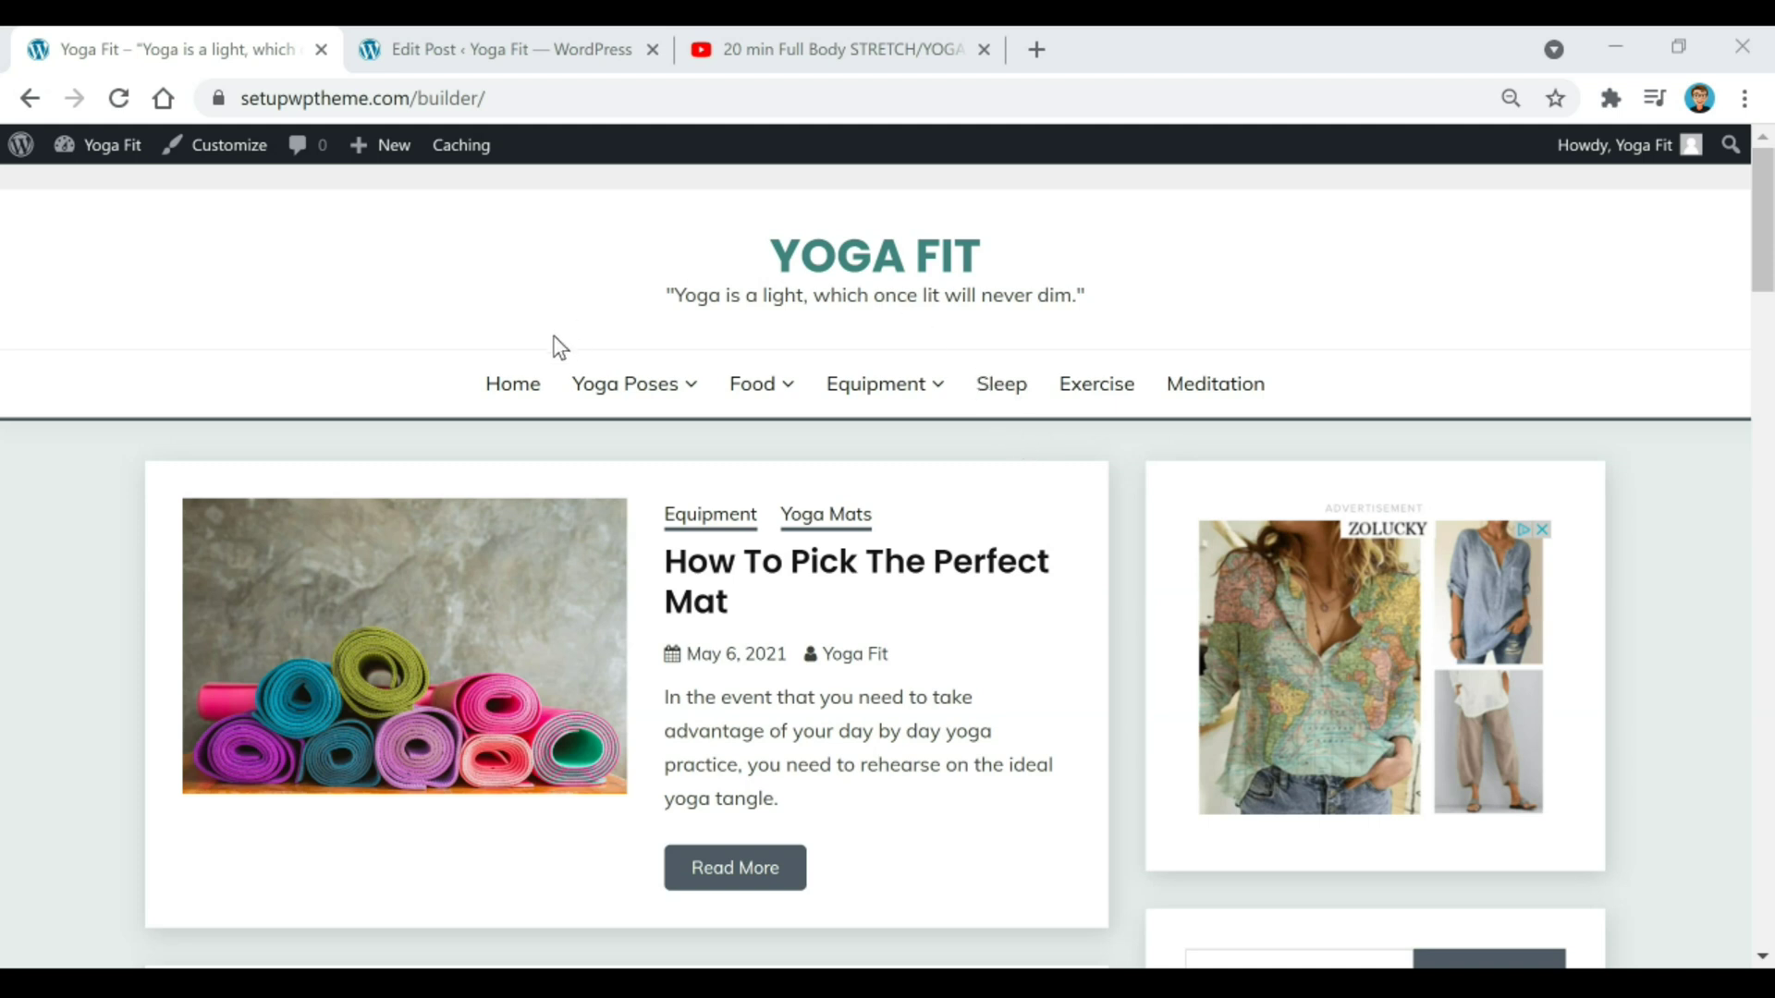
pyautogui.moveTo(101, 166)
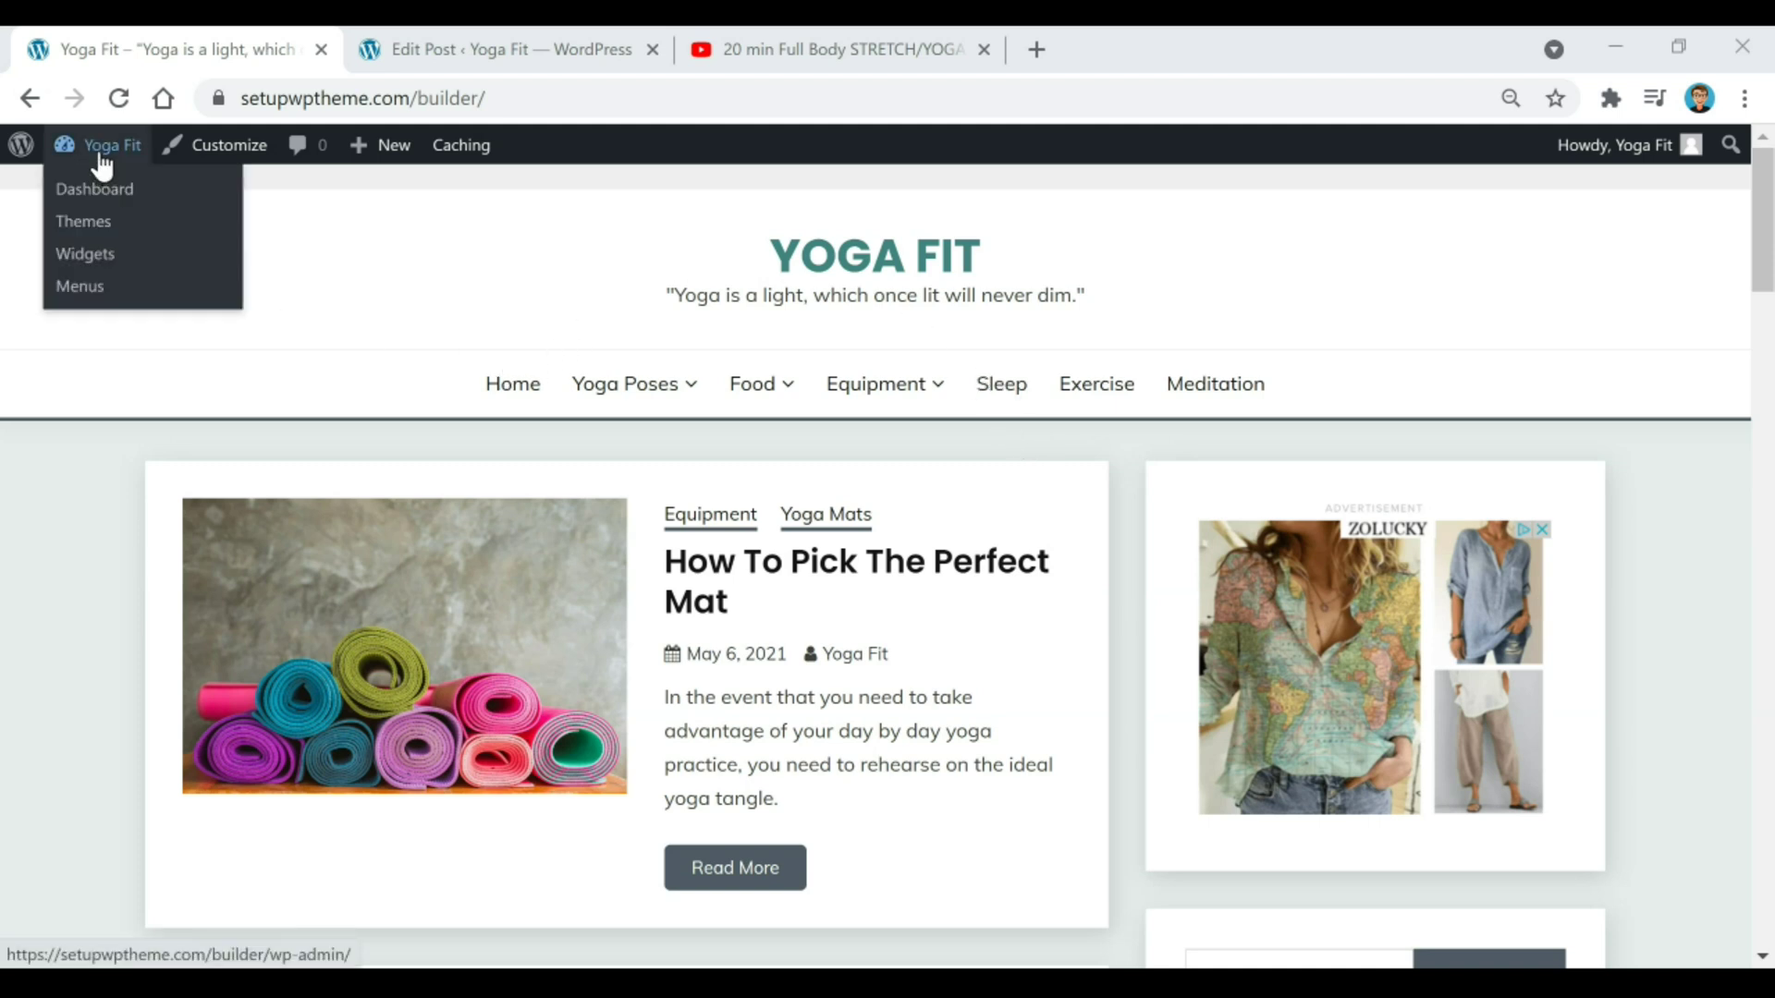